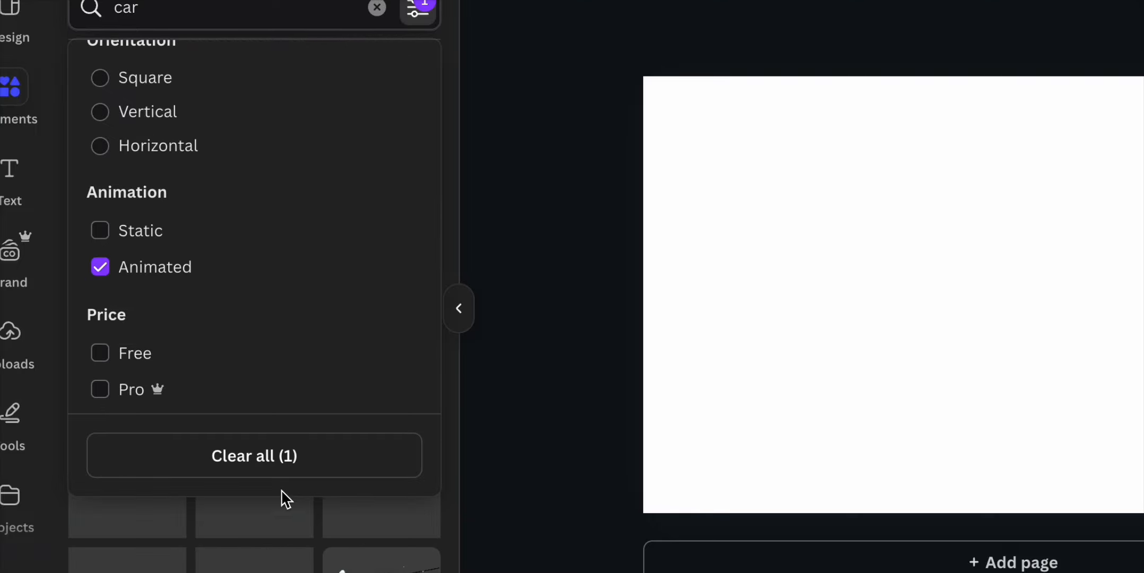
Add the animated blue car graphic from the car search results to the page and clear the search
left_click(461, 417)
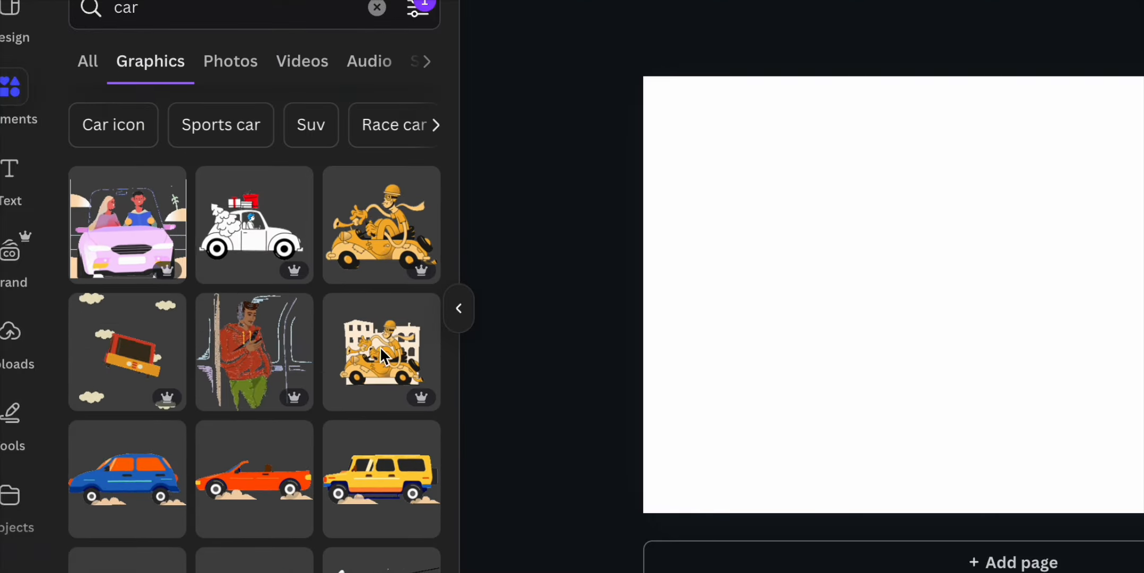
scroll(373, 332, "down", 3)
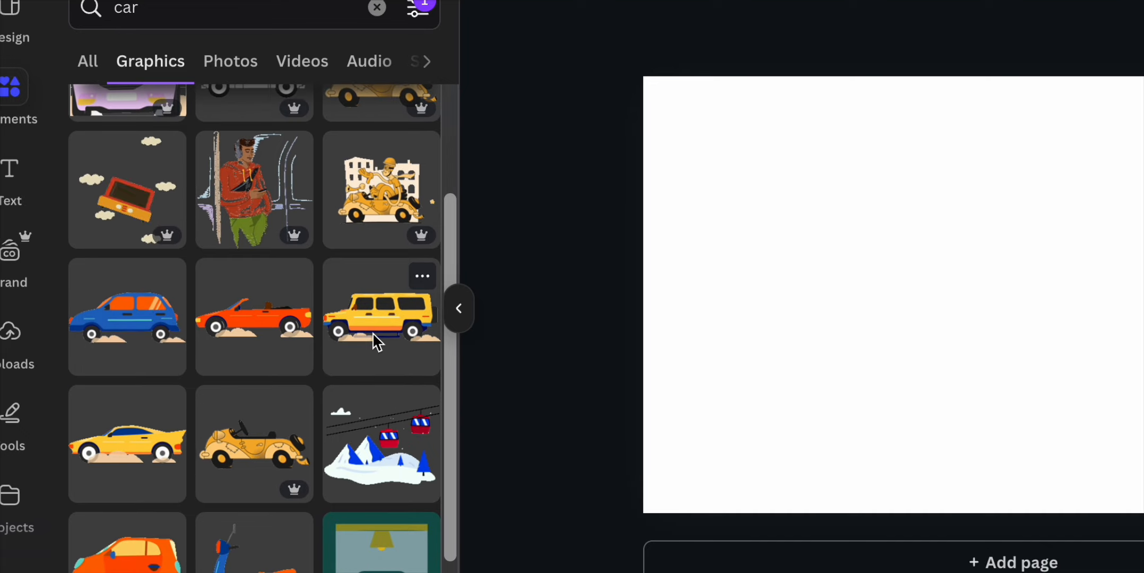
left_click(164, 348)
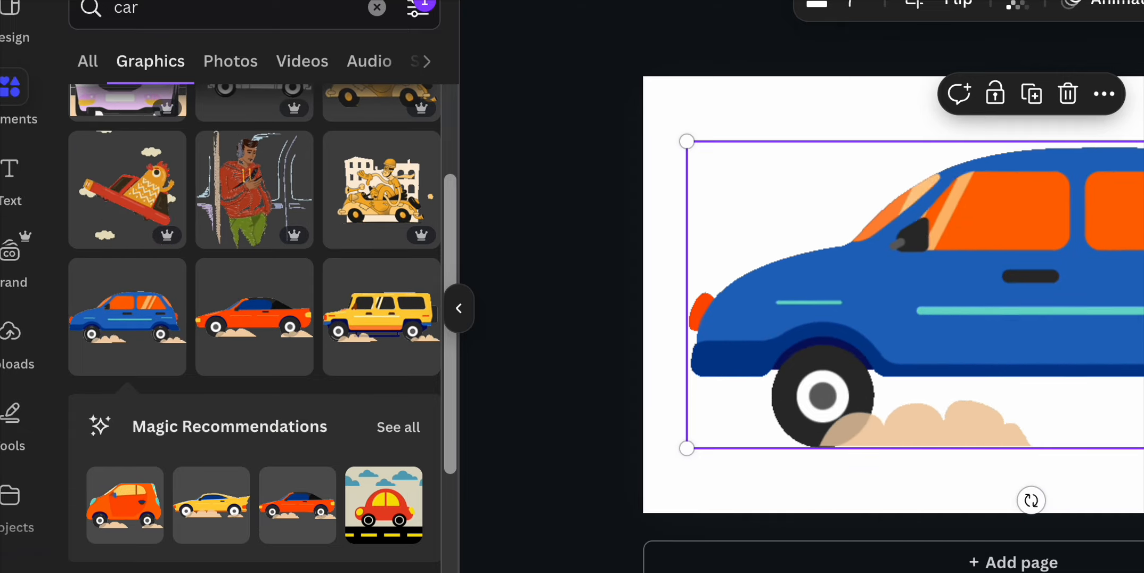
left_click(378, 8)
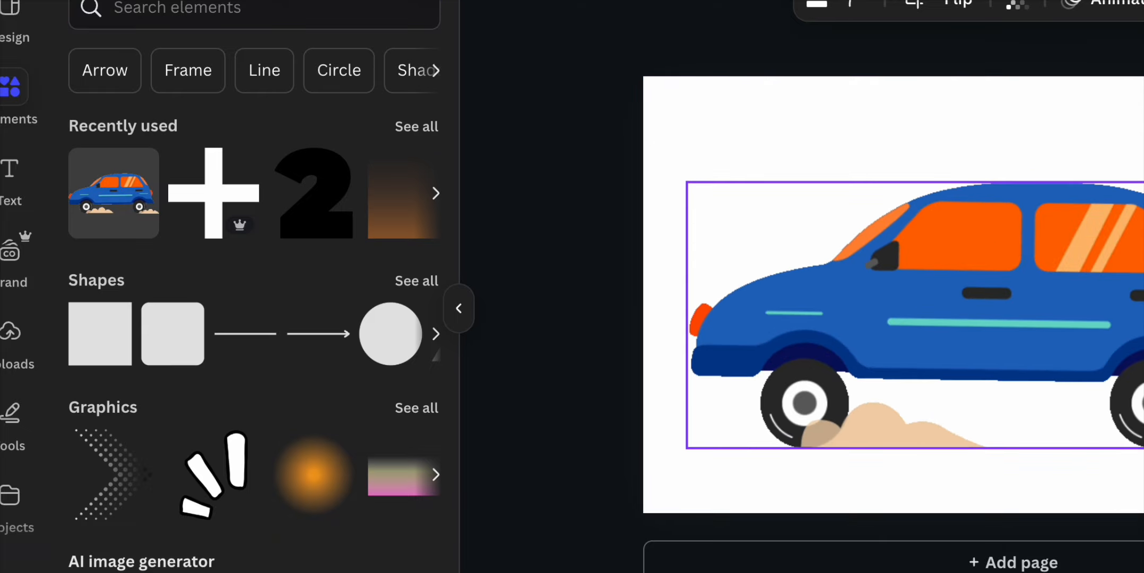
Move the blue car down so its wheels sit at the page's lower edge, then deselect it
left_click_drag(952, 306, 1088, 371)
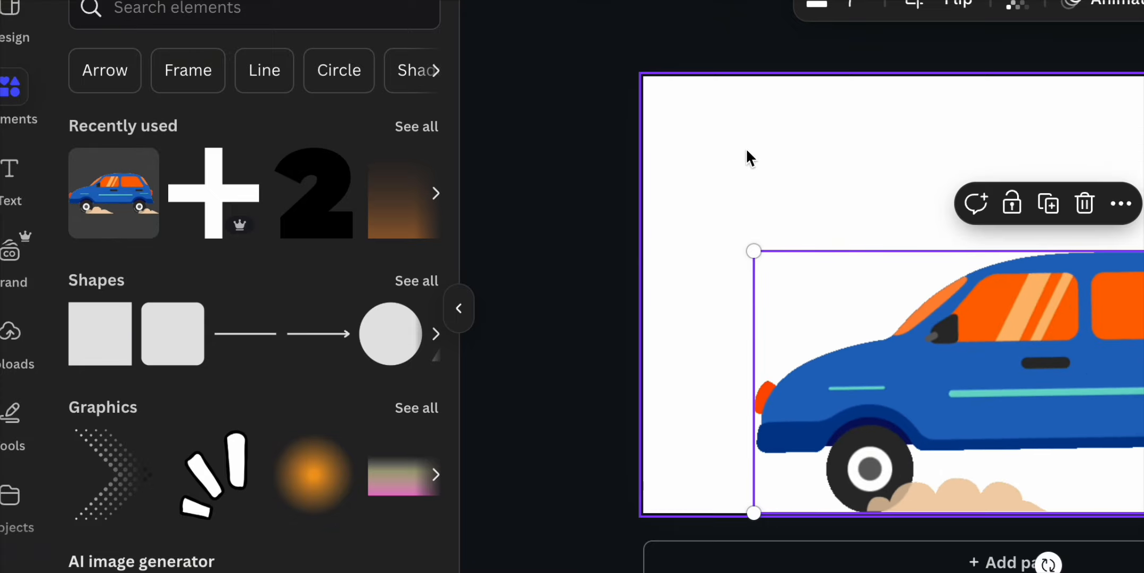
left_click(738, 133)
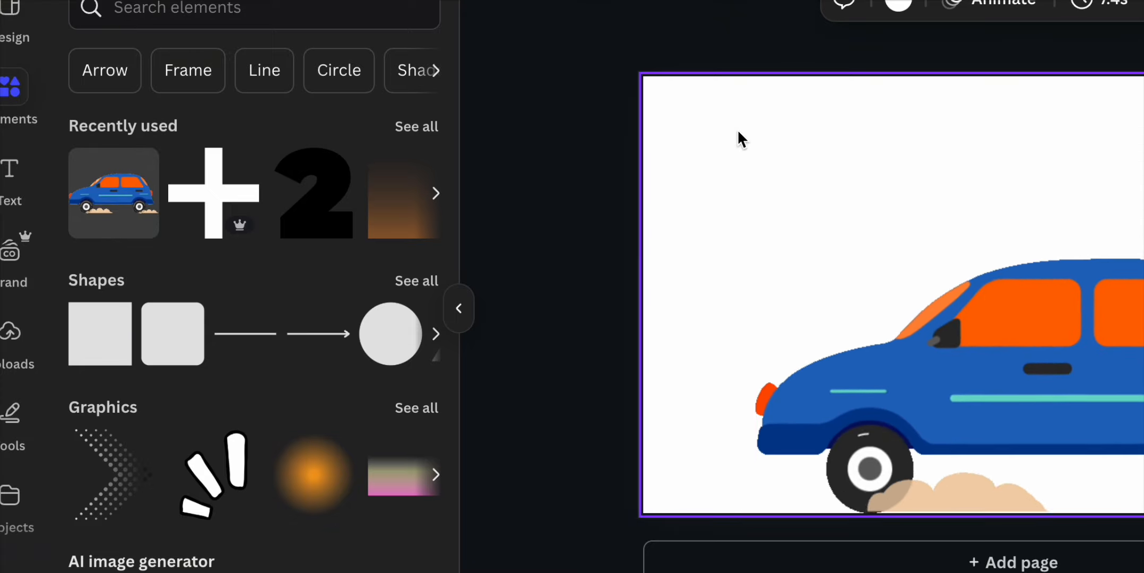
left_click(959, 381)
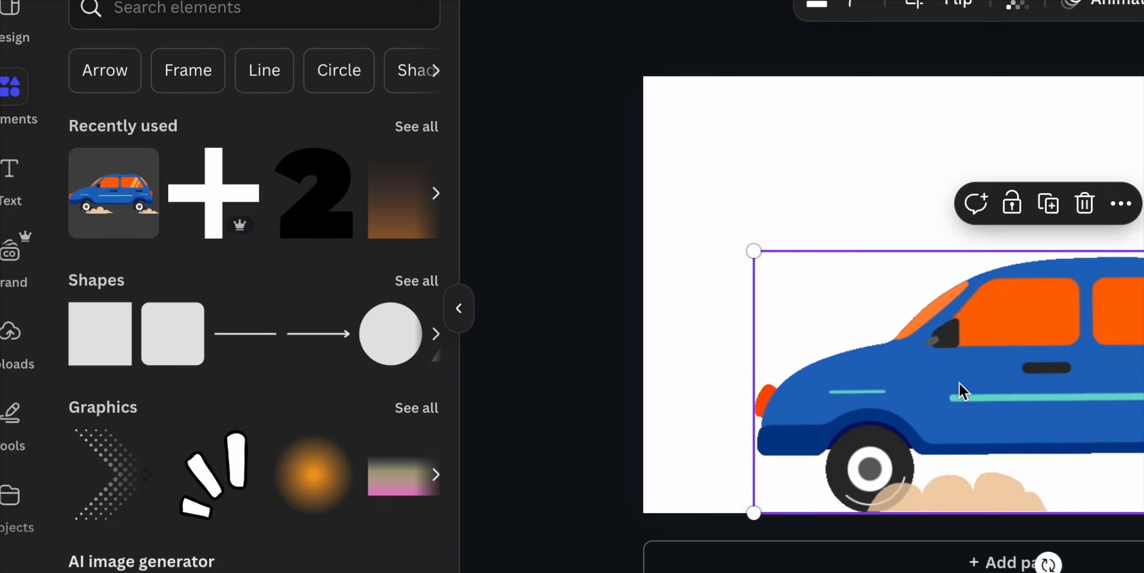
mouse_move(959, 382)
left_mouse_down()
mouse_move(756, 378)
mouse_move(962, 396)
left_mouse_up()
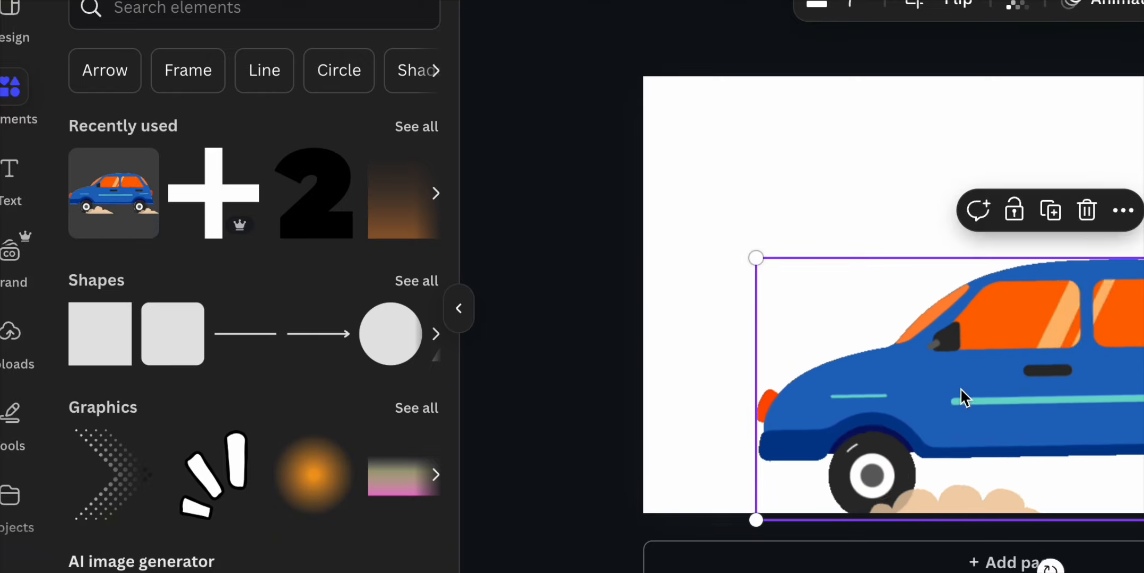
left_click(698, 216)
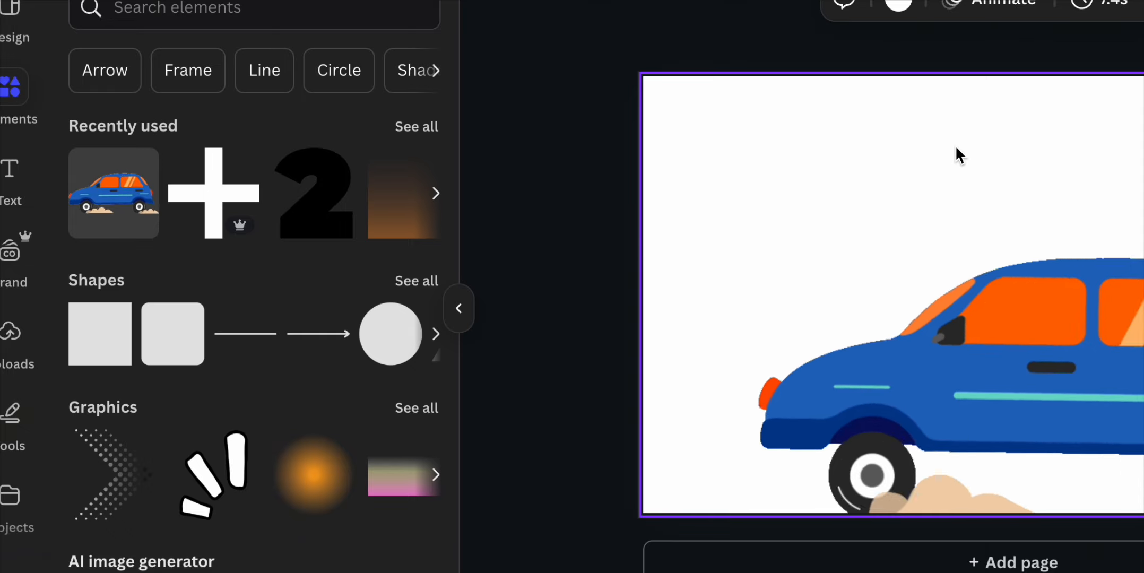
Search the elements for "running trees" and show only the graphics results
left_click(153, 24)
type("running tr")
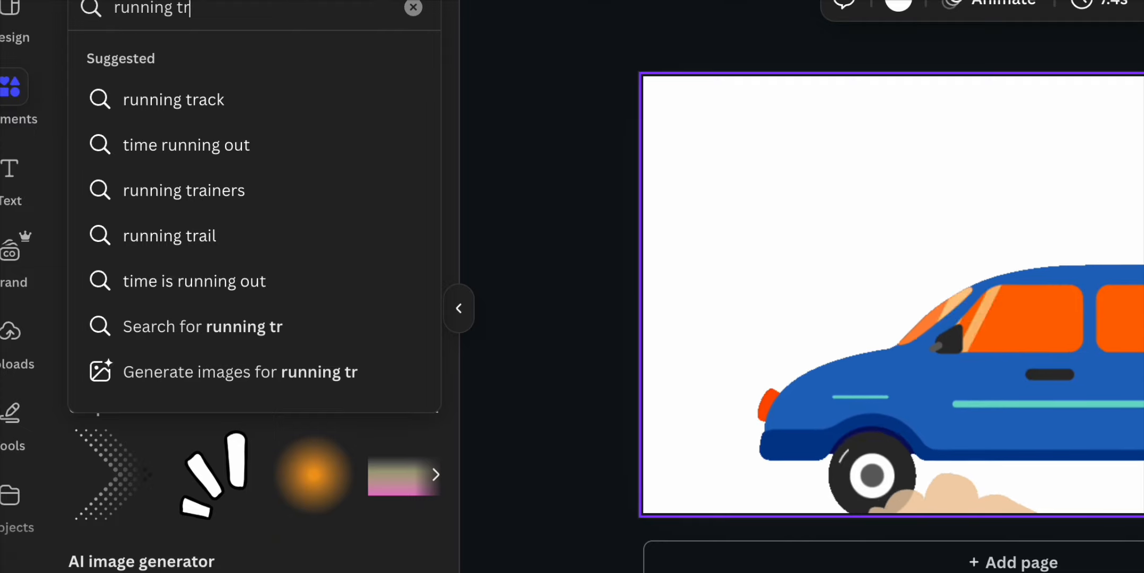
type("ees")
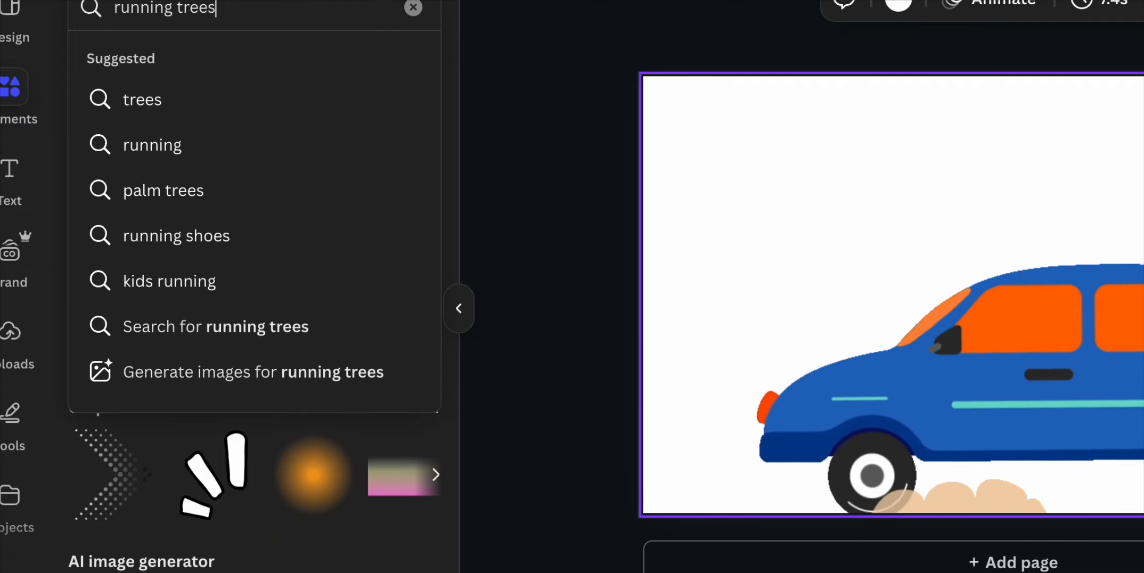
key("Return")
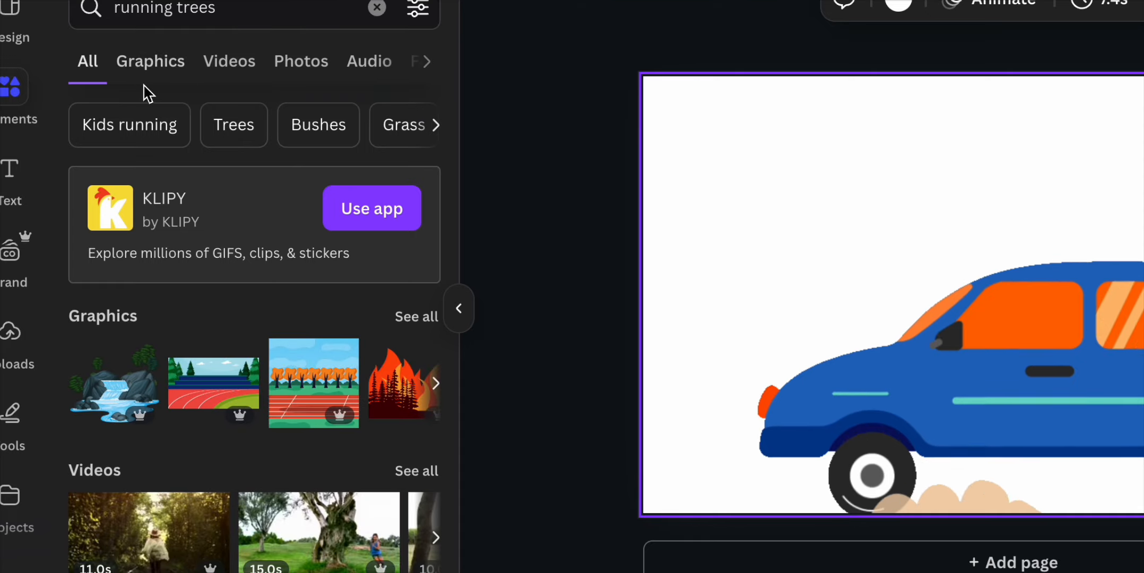
left_click(168, 67)
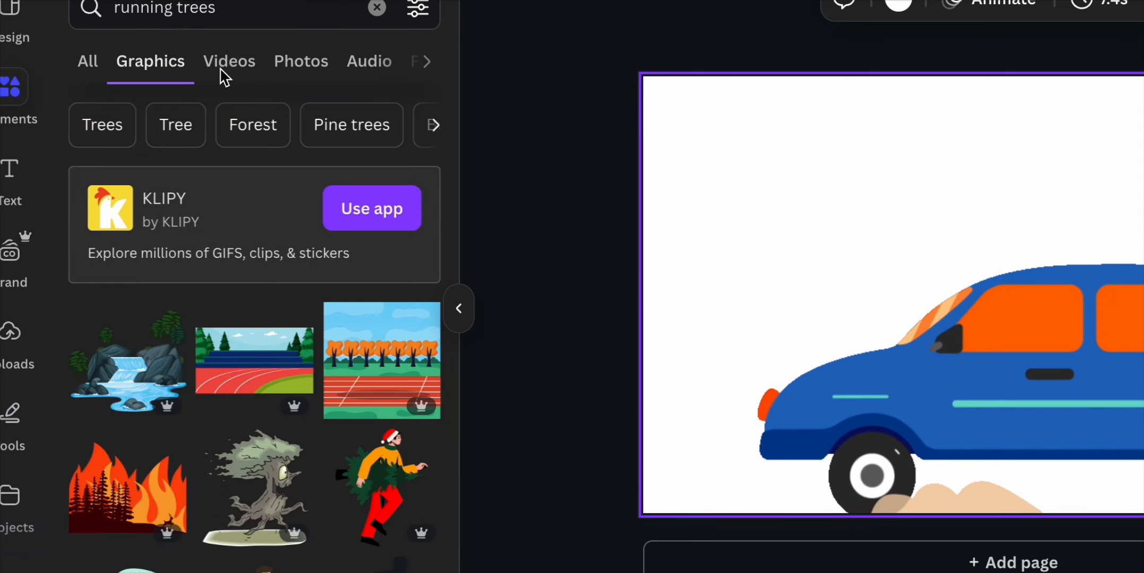
Look through the photo and video results for a moving tree background
left_click(299, 69)
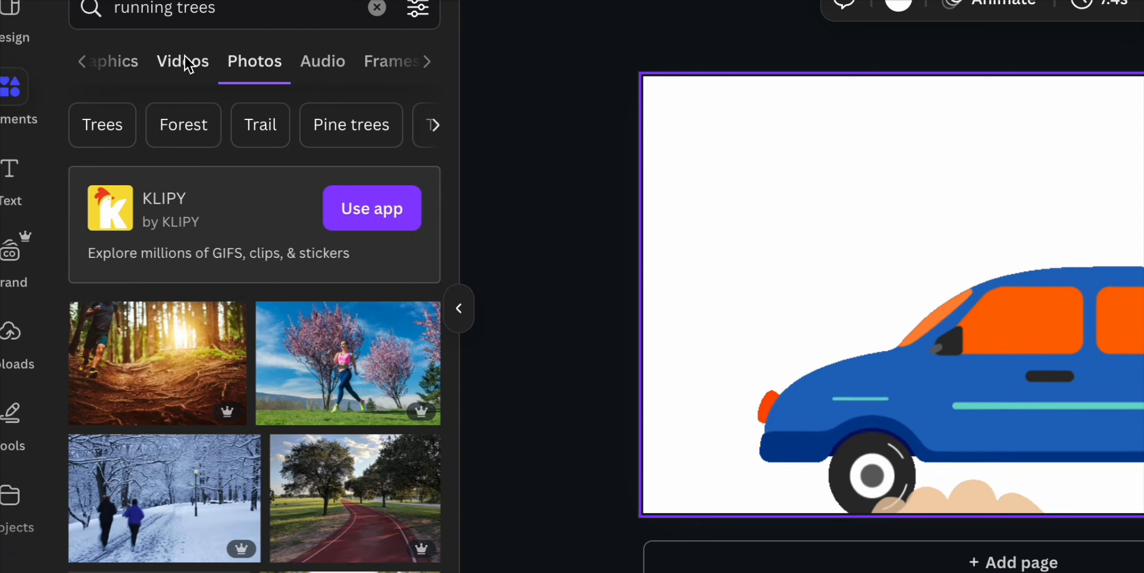
left_click(186, 63)
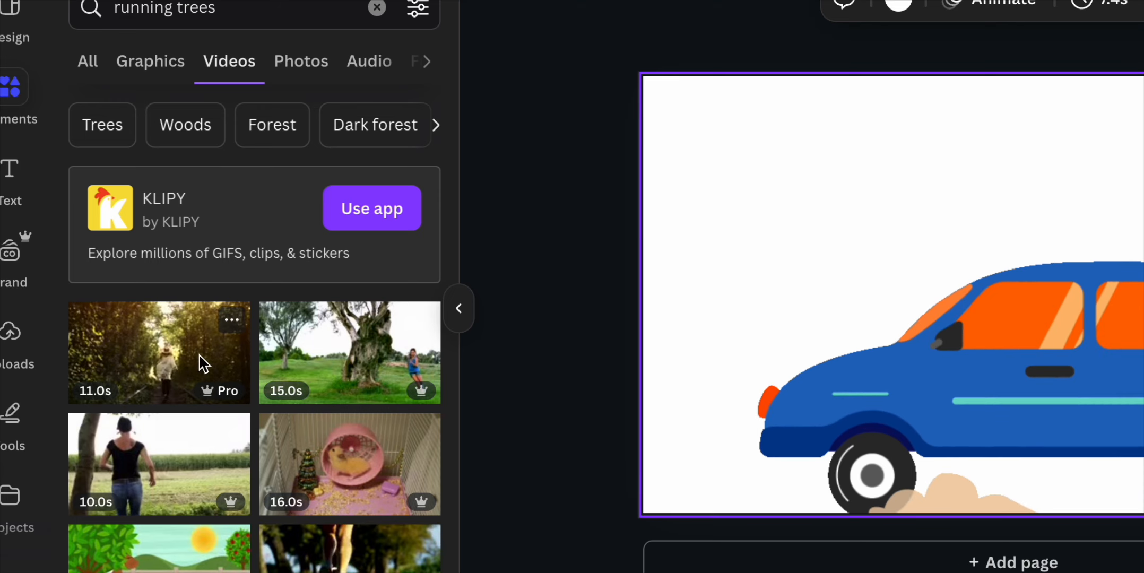
scroll(200, 355, "down", 4)
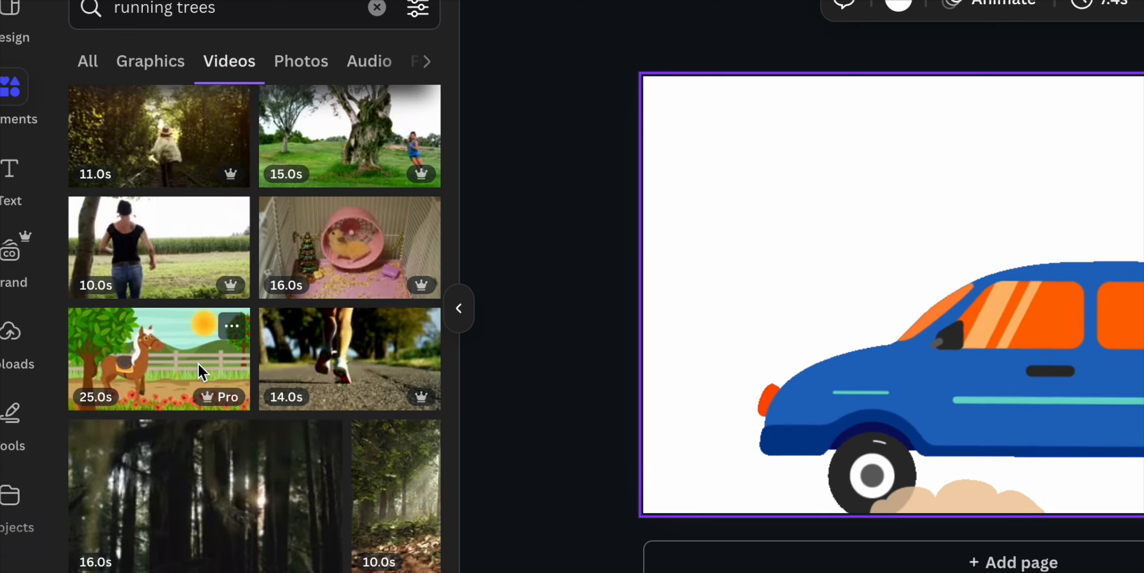
scroll(197, 362, "down", 2)
scroll(199, 367, "down", 2)
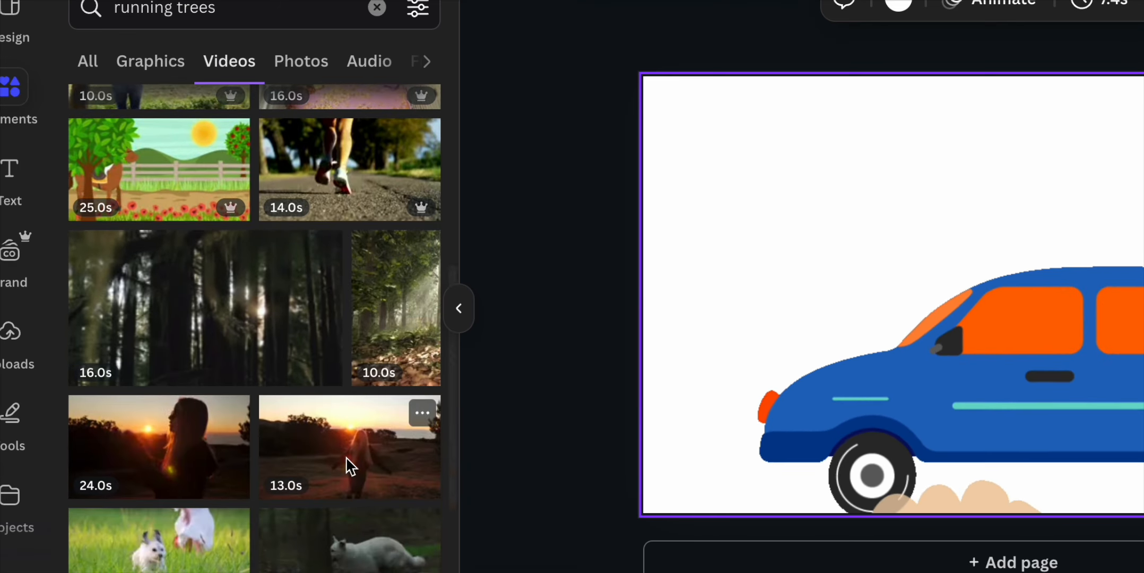
scroll(346, 458, "down", 8)
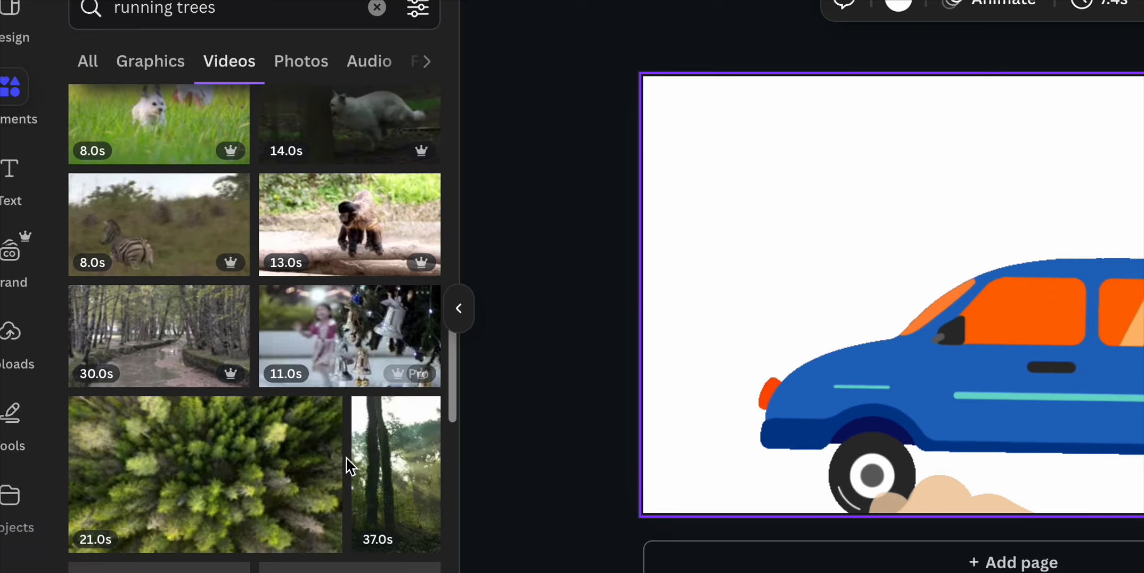
Filter the "running trees" results to Animated items only
left_click(419, 16)
scroll(331, 321, "down", 3)
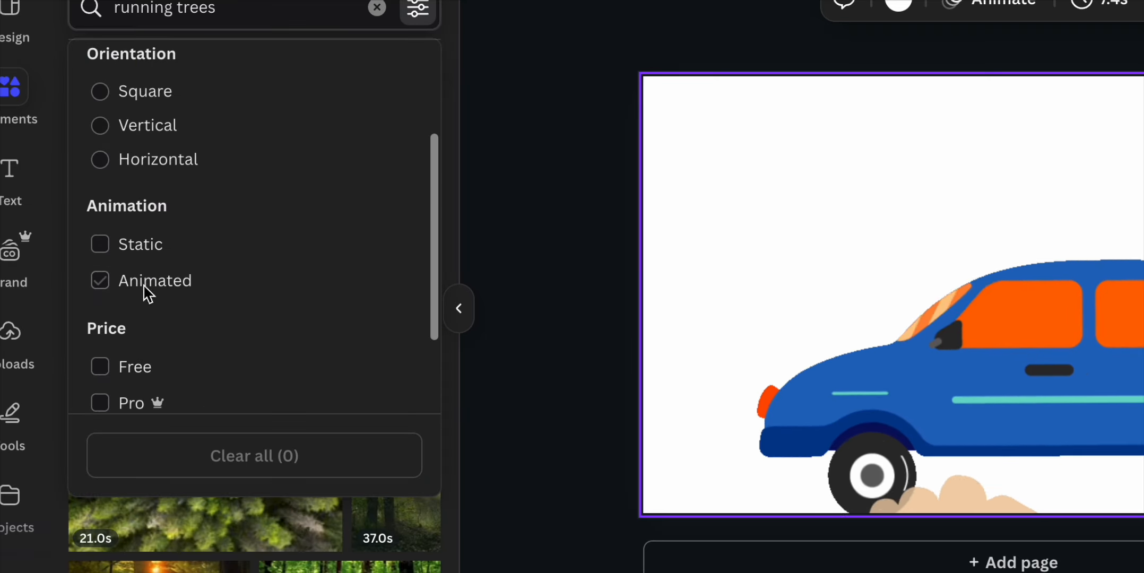
left_click(108, 280)
left_click(450, 409)
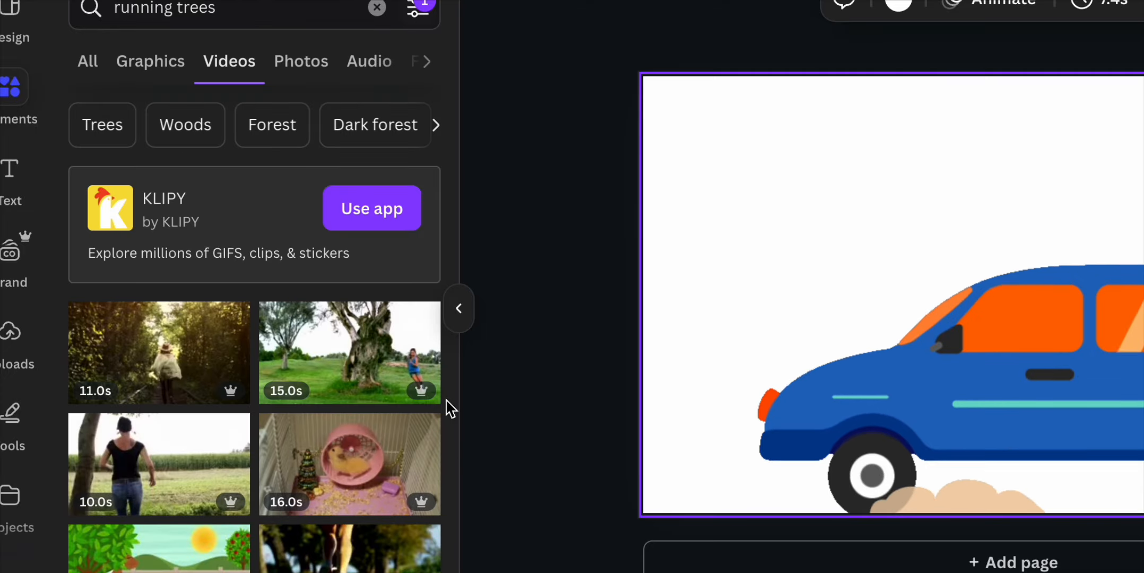
Browse the animated graphics results for "running trees" for a suitable background
left_click(145, 70)
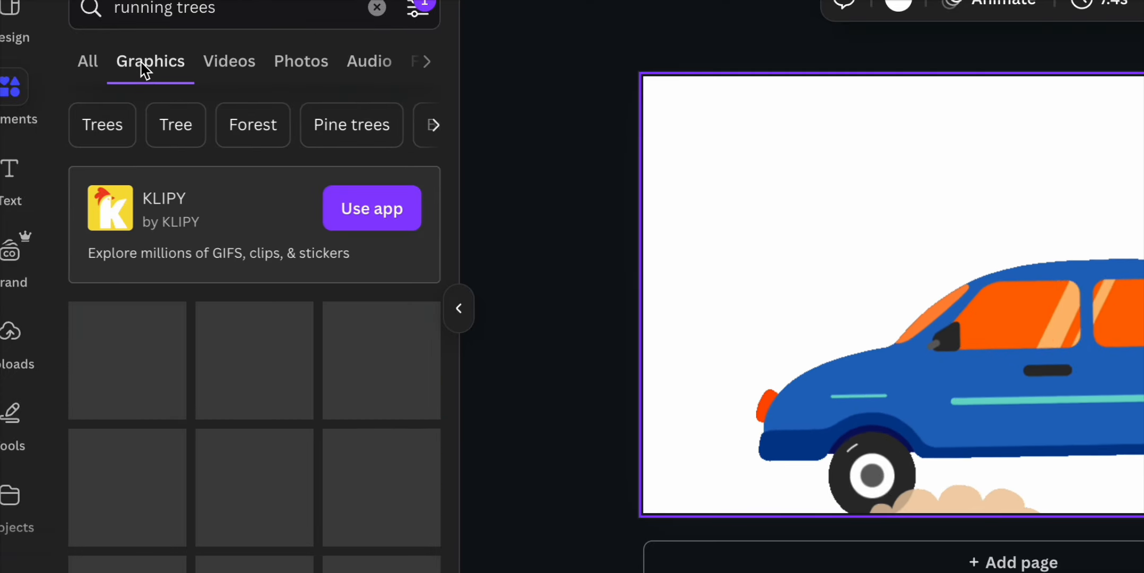
scroll(273, 366, "down", 5)
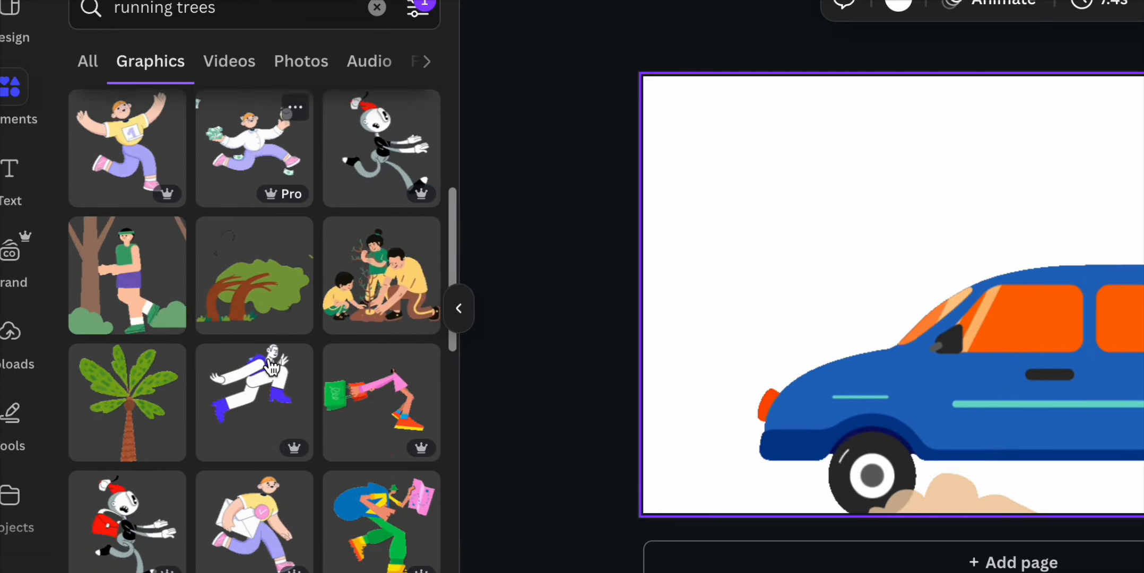
scroll(272, 366, "down", 8)
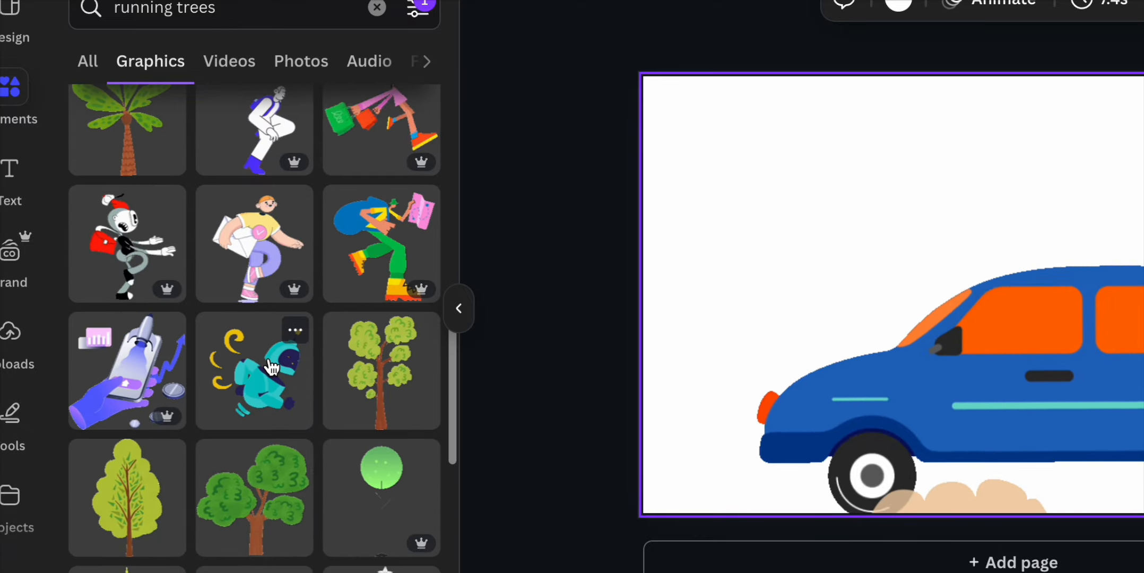
scroll(271, 361, "down", 5)
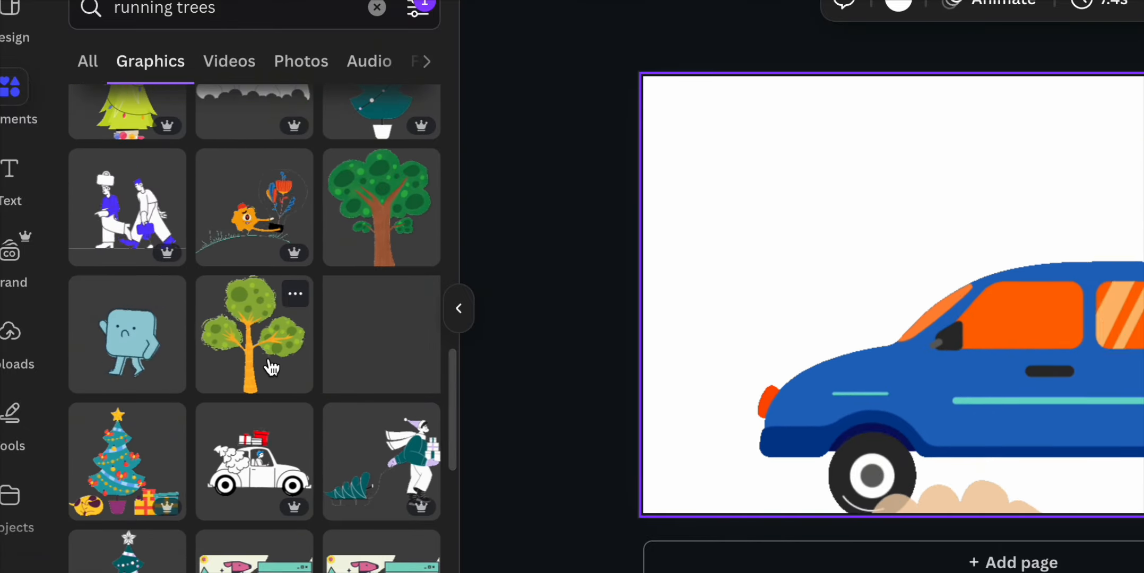
scroll(272, 366, "down", 6)
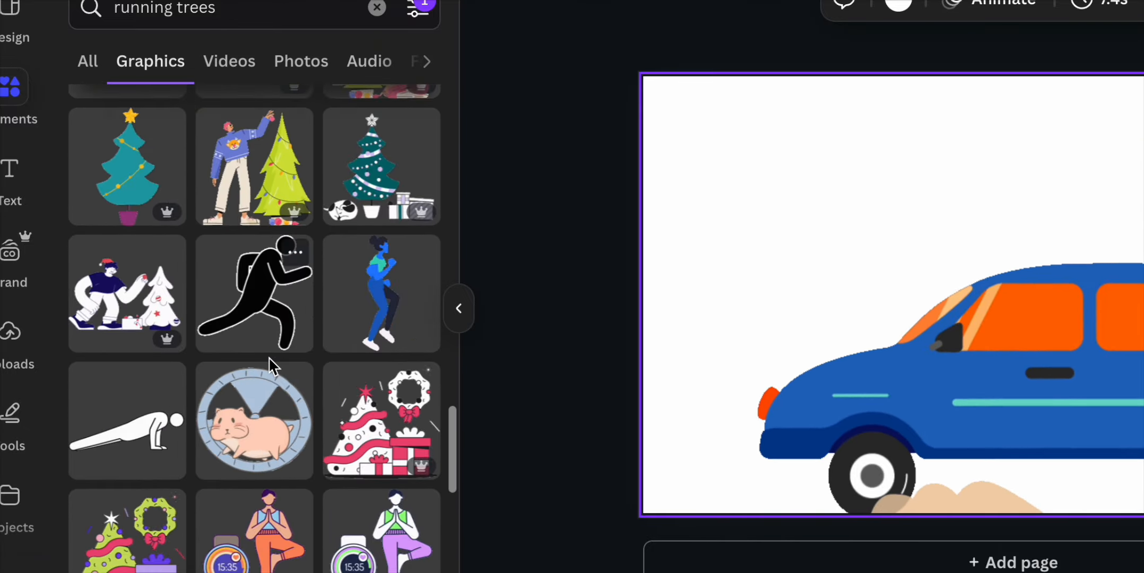
scroll(272, 367, "down", 1)
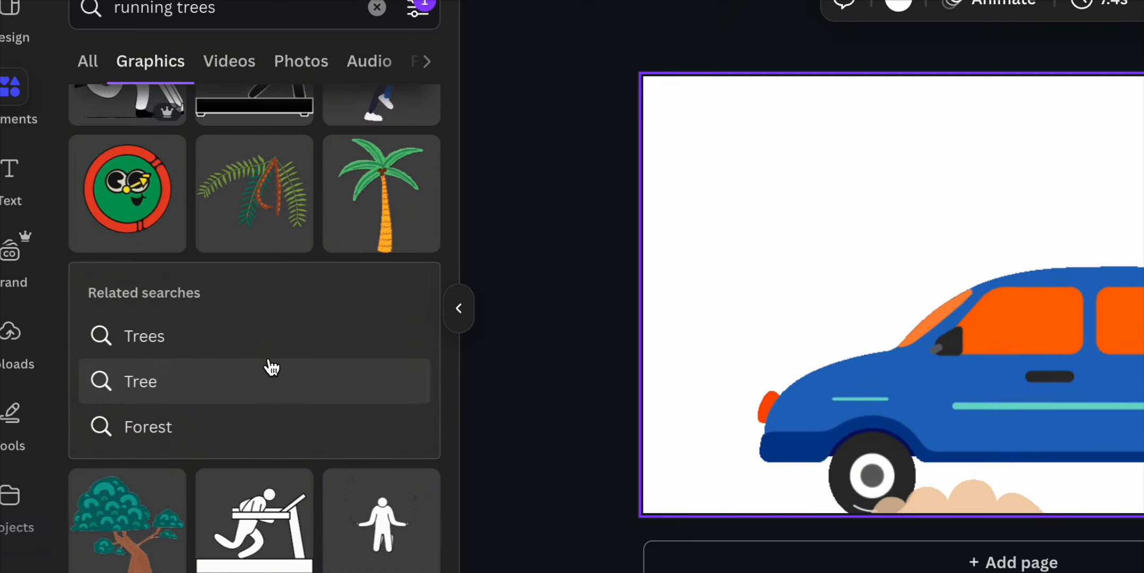
Switch to the related search "Trees" and browse its animated graphics
left_click(242, 329)
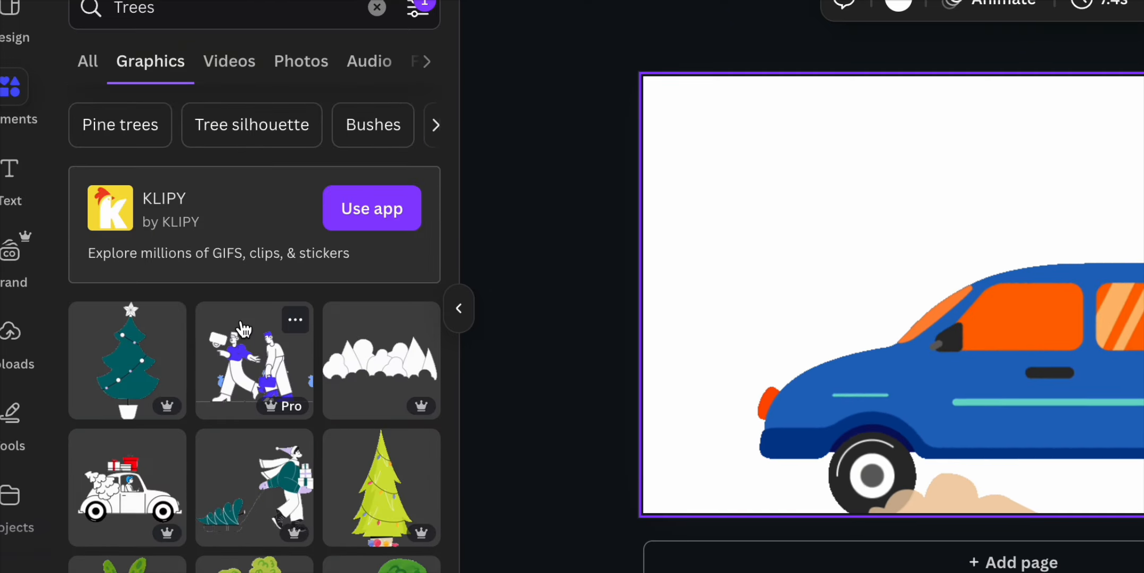
scroll(250, 430, "down", 2)
scroll(254, 432, "down", 12)
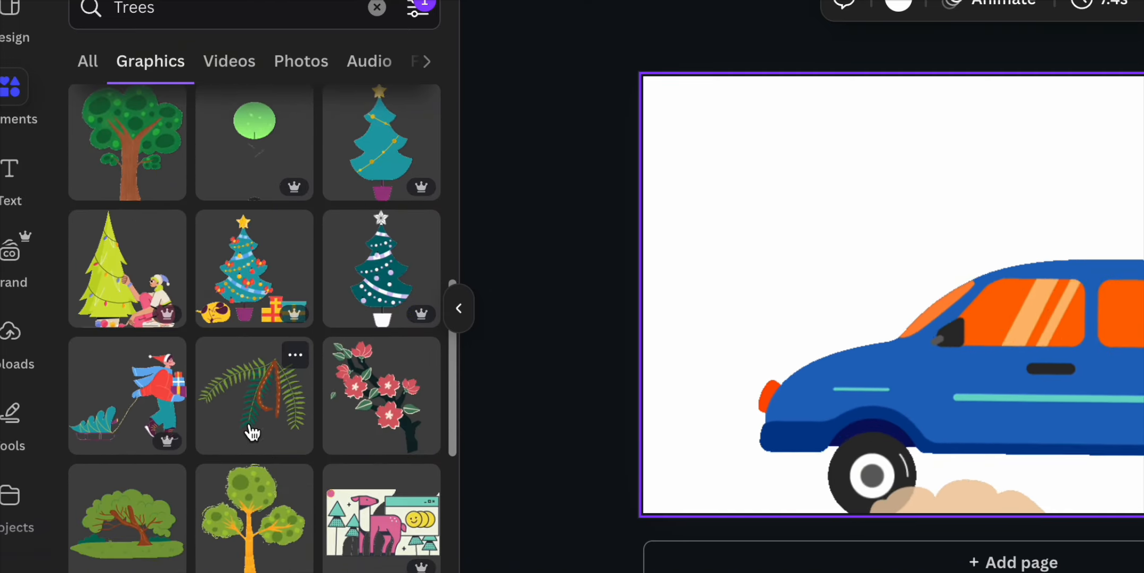
scroll(253, 430, "down", 10)
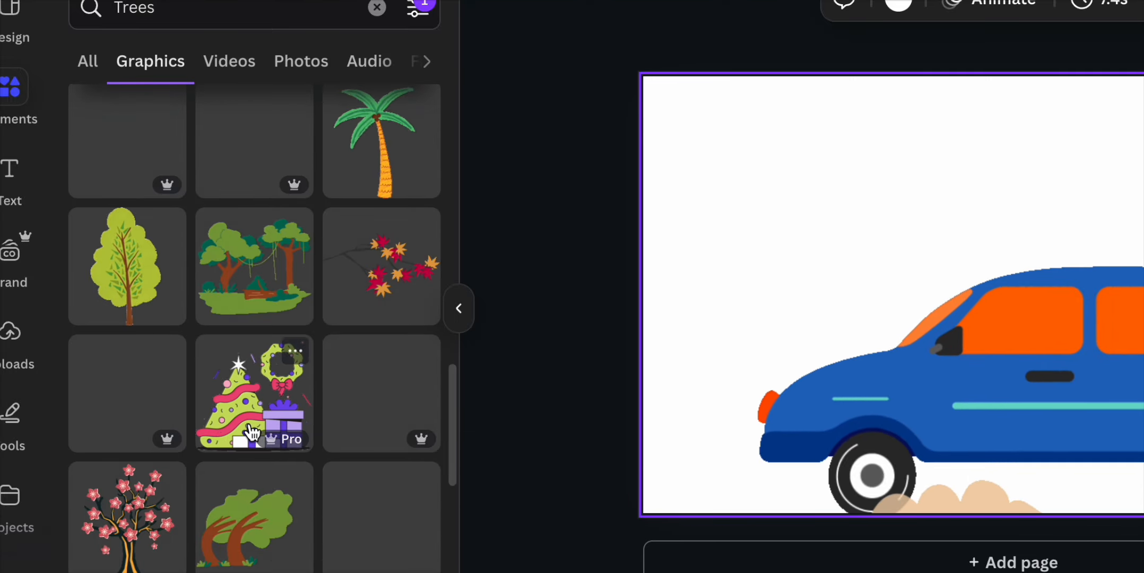
Remove the Animated filter from the "Trees" graphics search
left_click(417, 13)
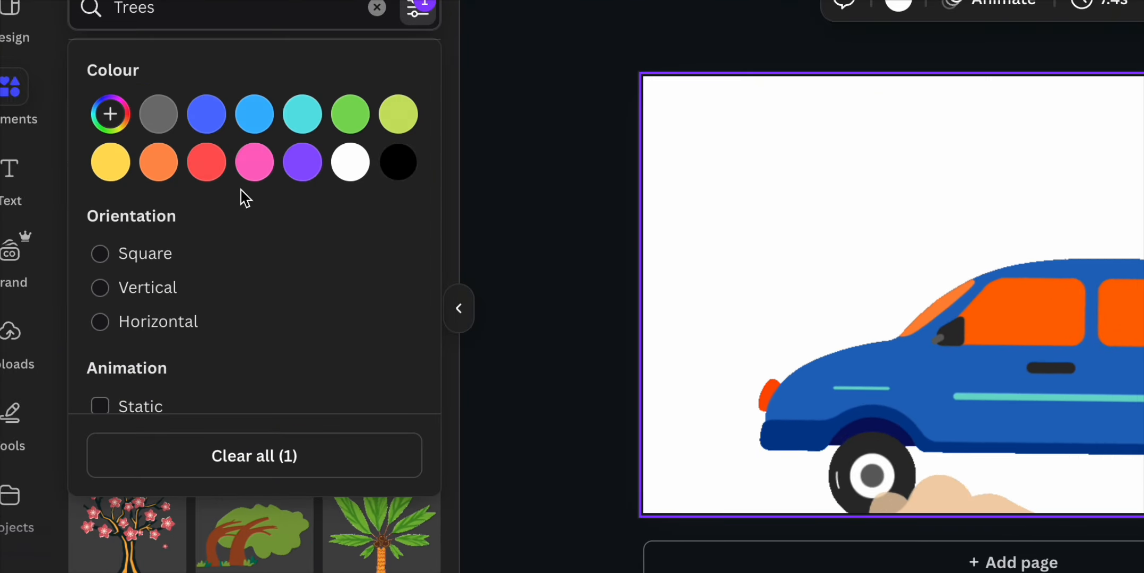
scroll(152, 382, "down", 3)
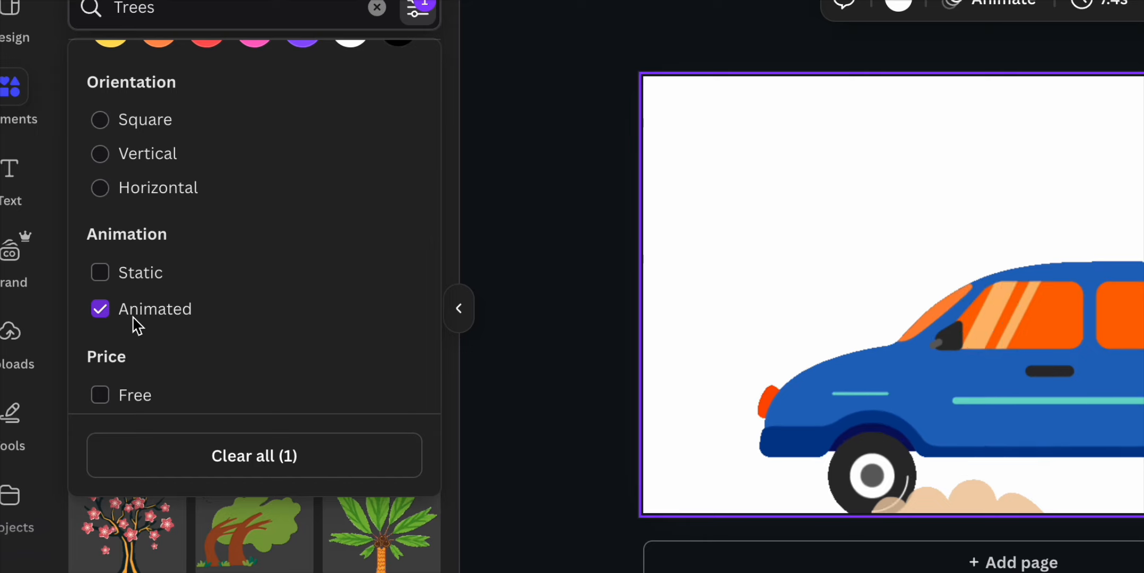
left_click(137, 325)
left_click(523, 296)
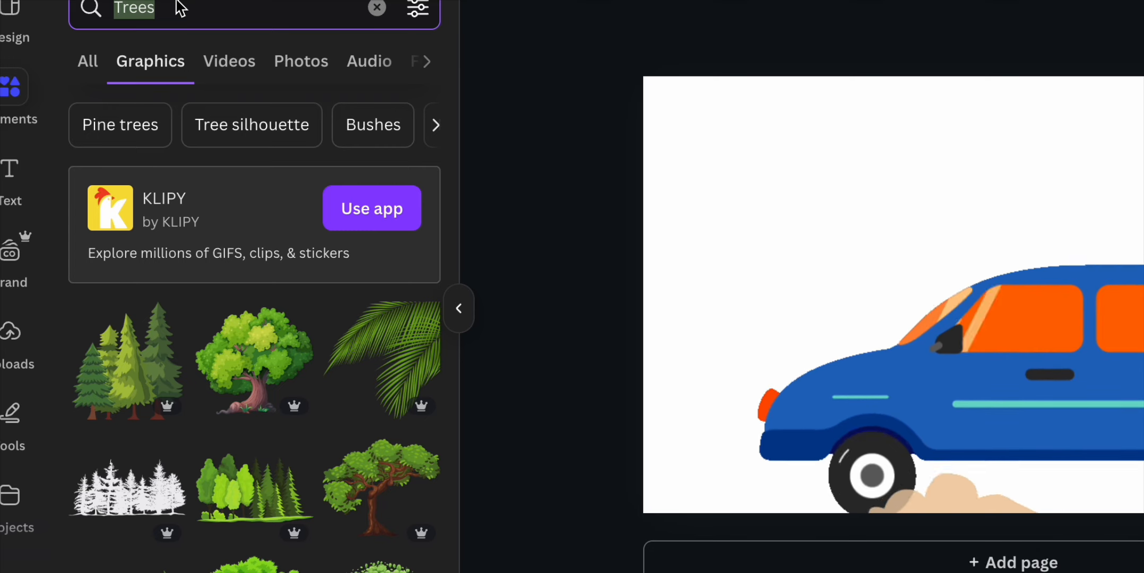
Search the graphics for "running road" in place of "Trees"
type("runn")
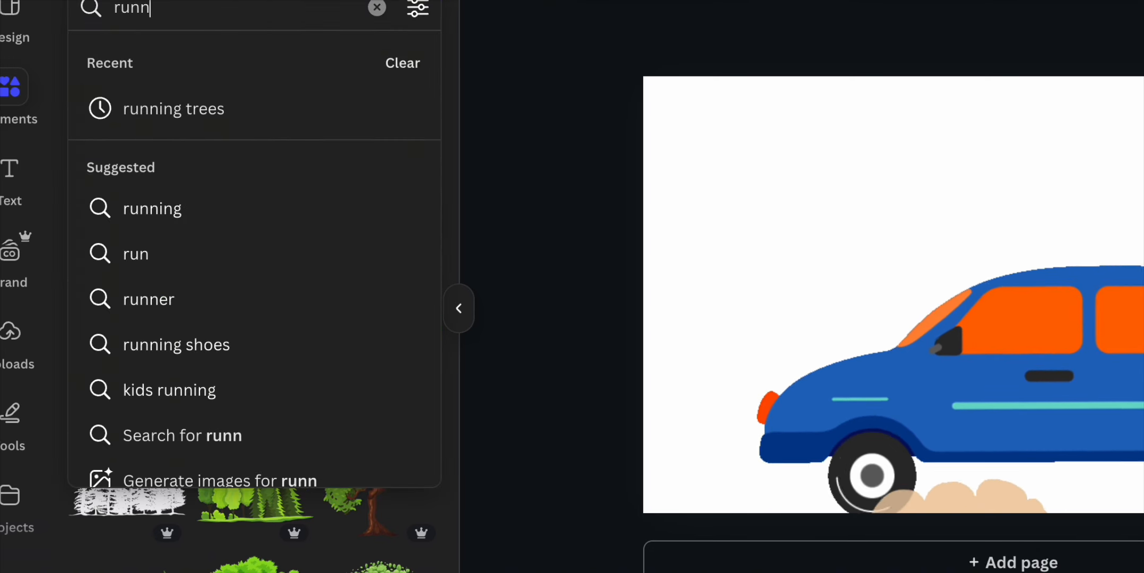
type("ing road")
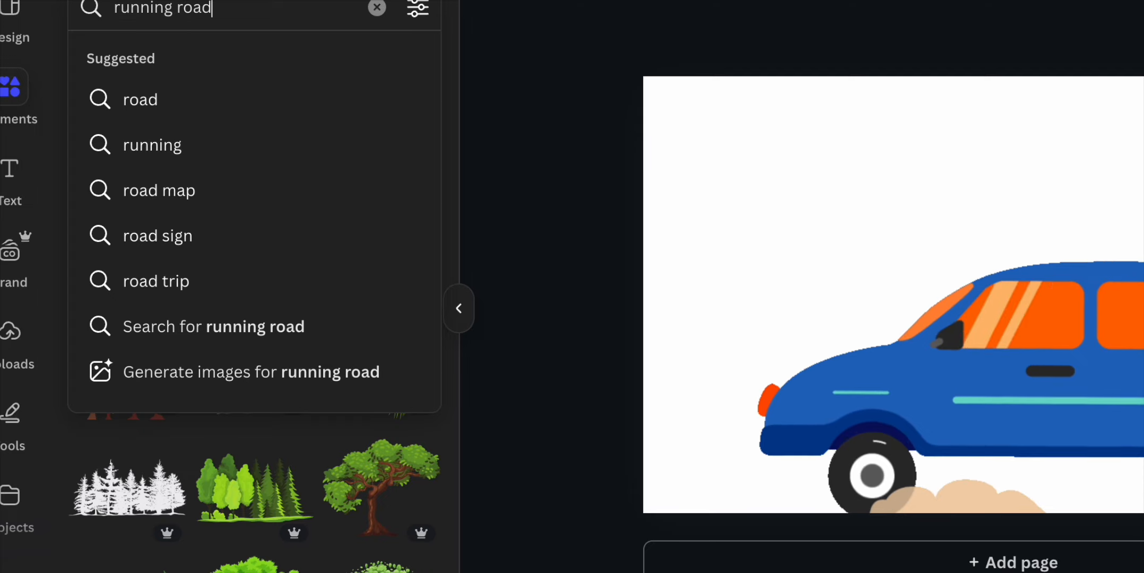
key("Return")
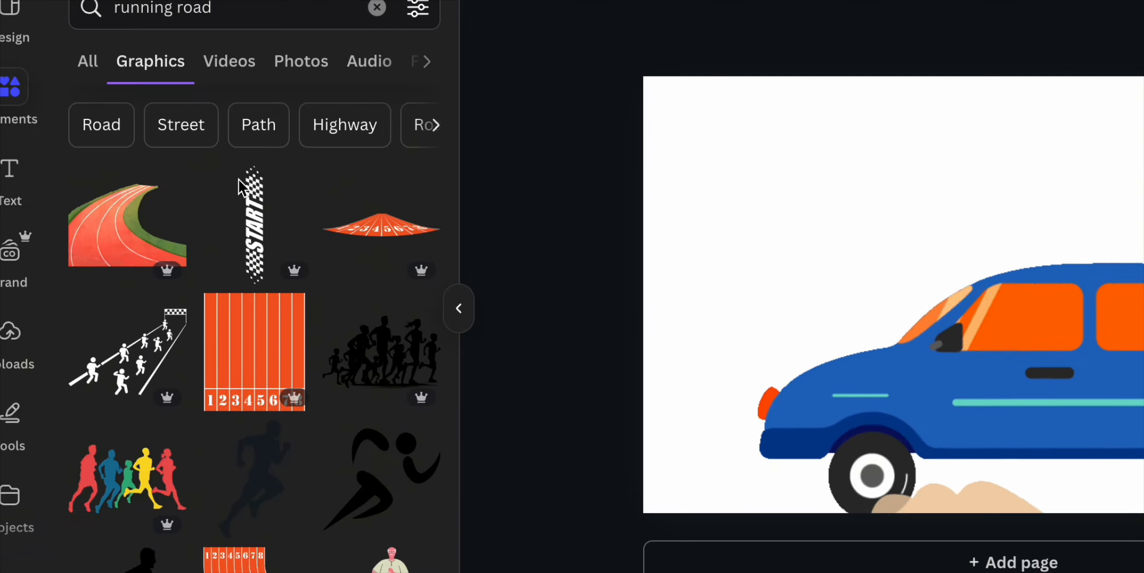
Filter the "running road" graphics to animated ones and browse the results for a suitable background
left_click(419, 16)
scroll(273, 350, "down", 5)
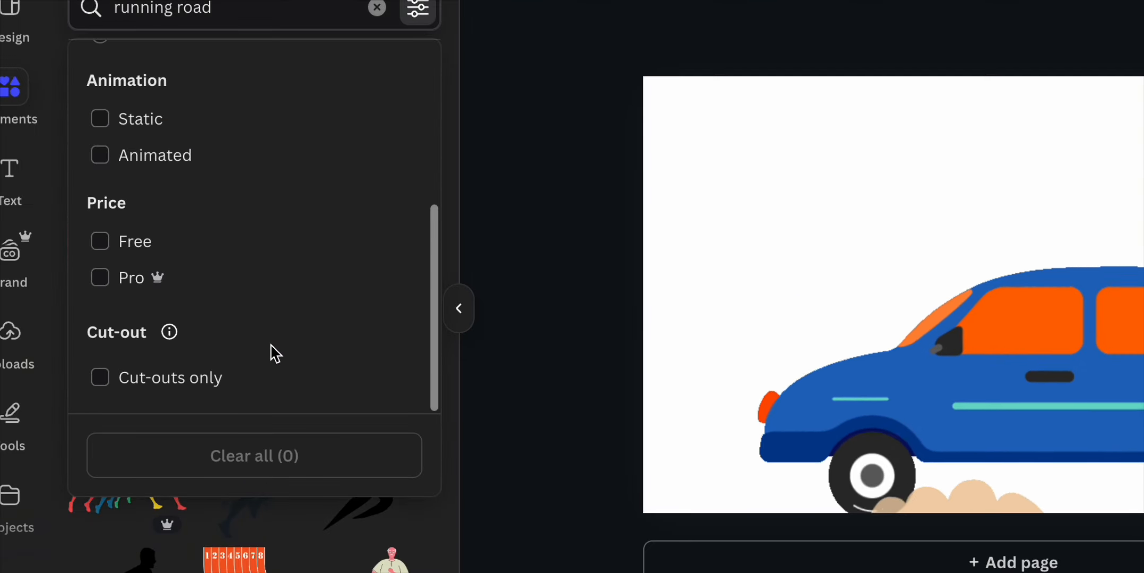
left_click(159, 155)
left_click(494, 314)
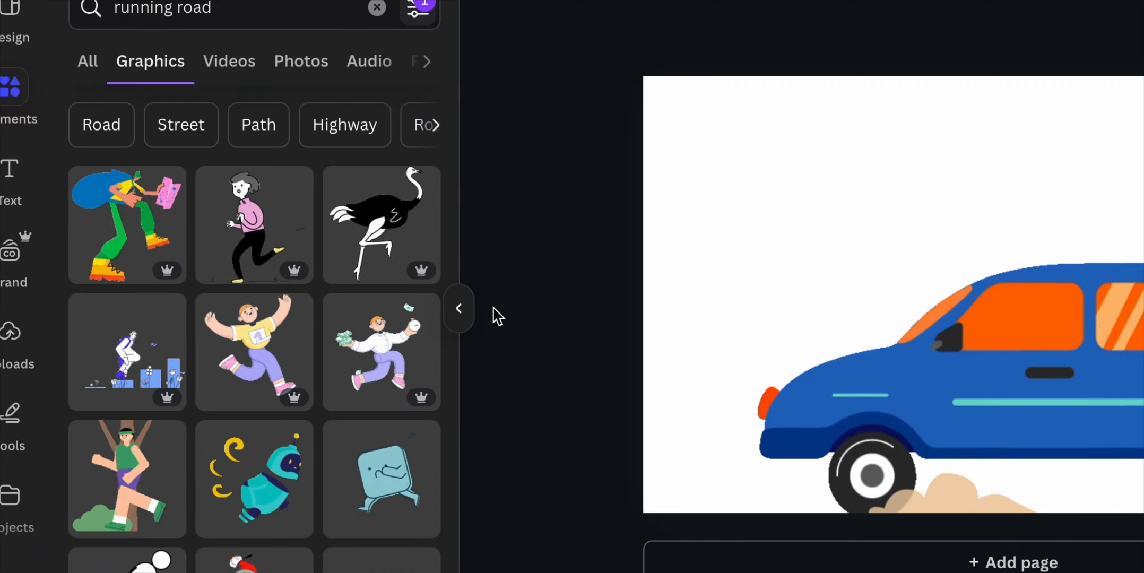
scroll(306, 332, "down", 10)
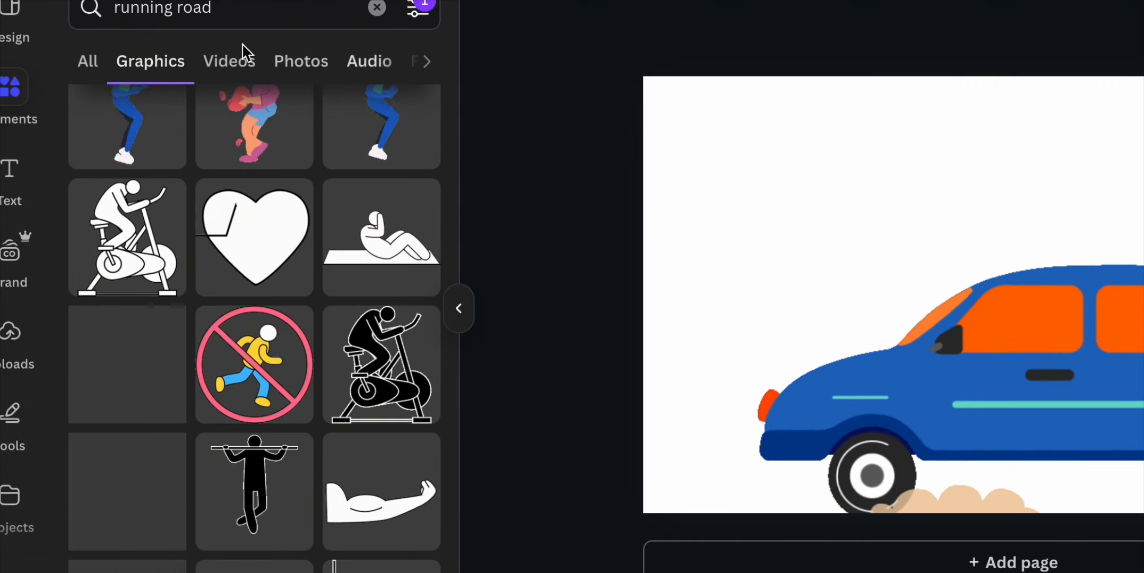
Switch to the video results for "running road" and browse them for footage that suits the moving car
left_click(238, 83)
scroll(286, 314, "down", 2)
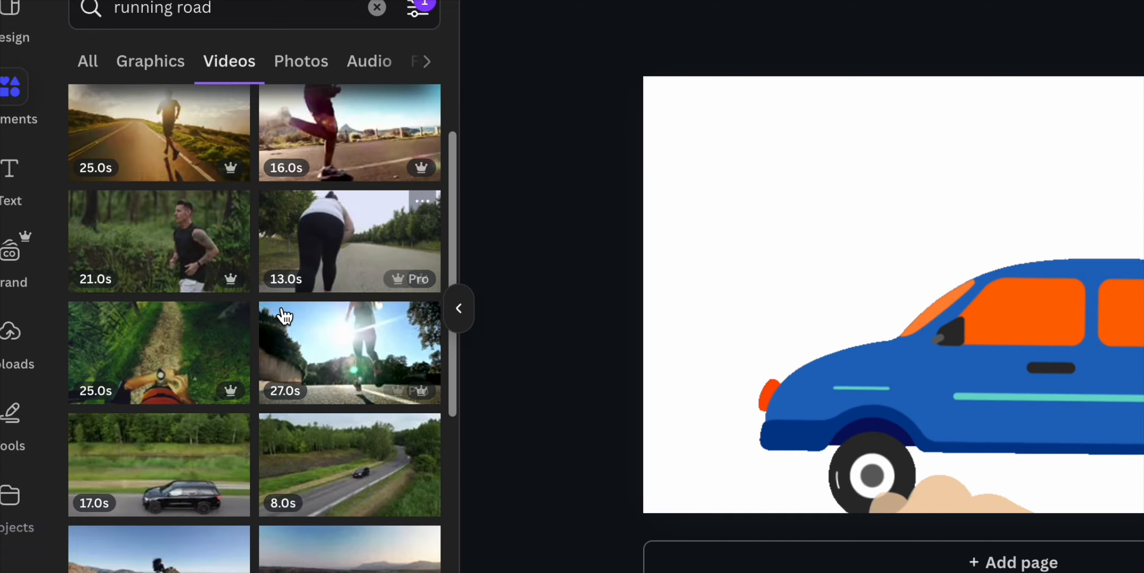
scroll(356, 345, "down", 3)
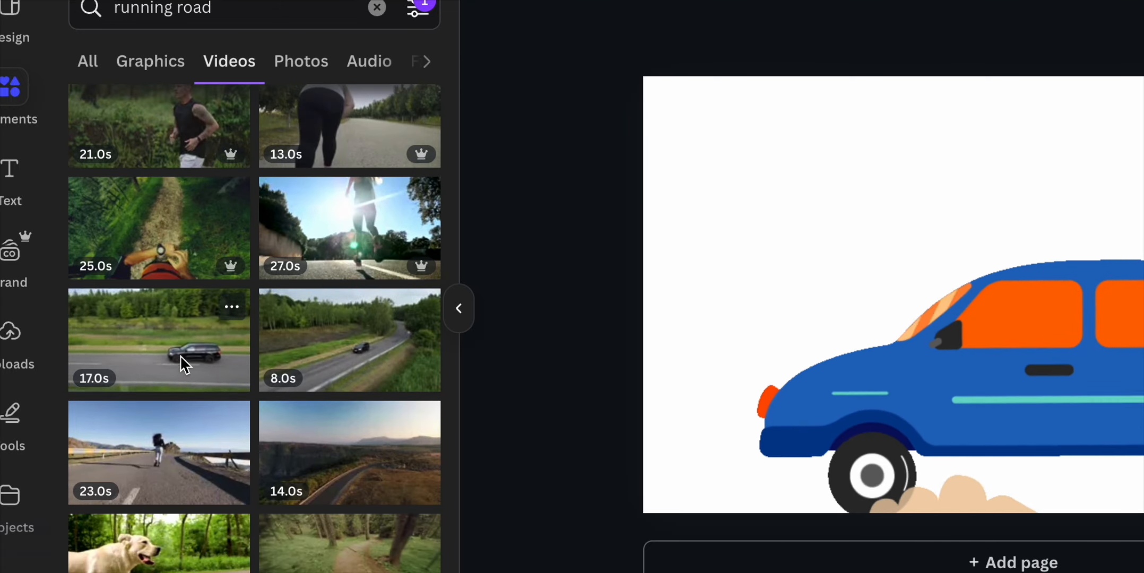
scroll(180, 355, "down", 2)
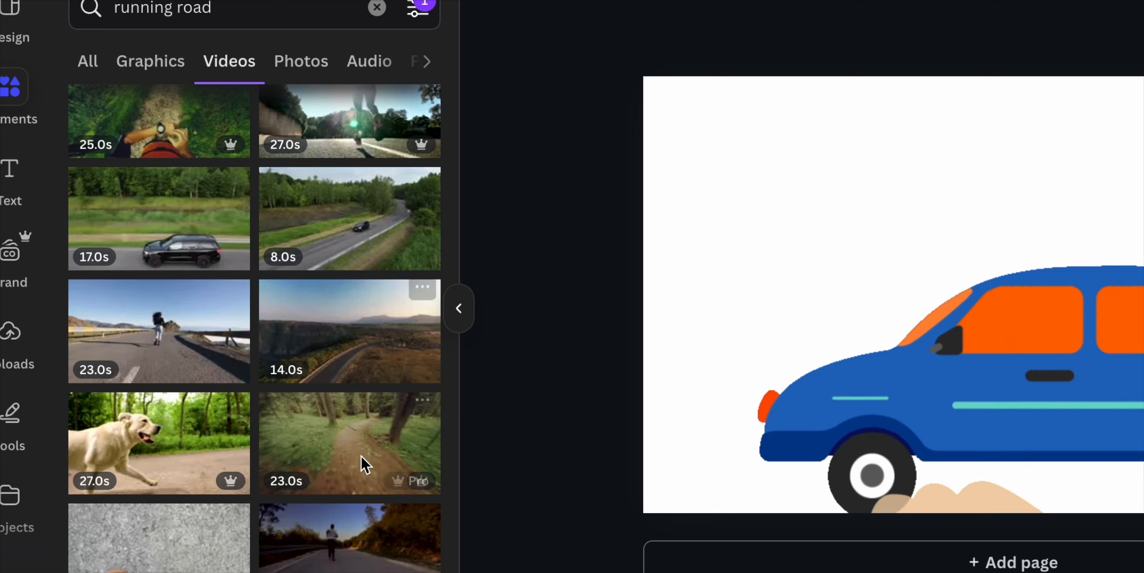
scroll(360, 454, "down", 5)
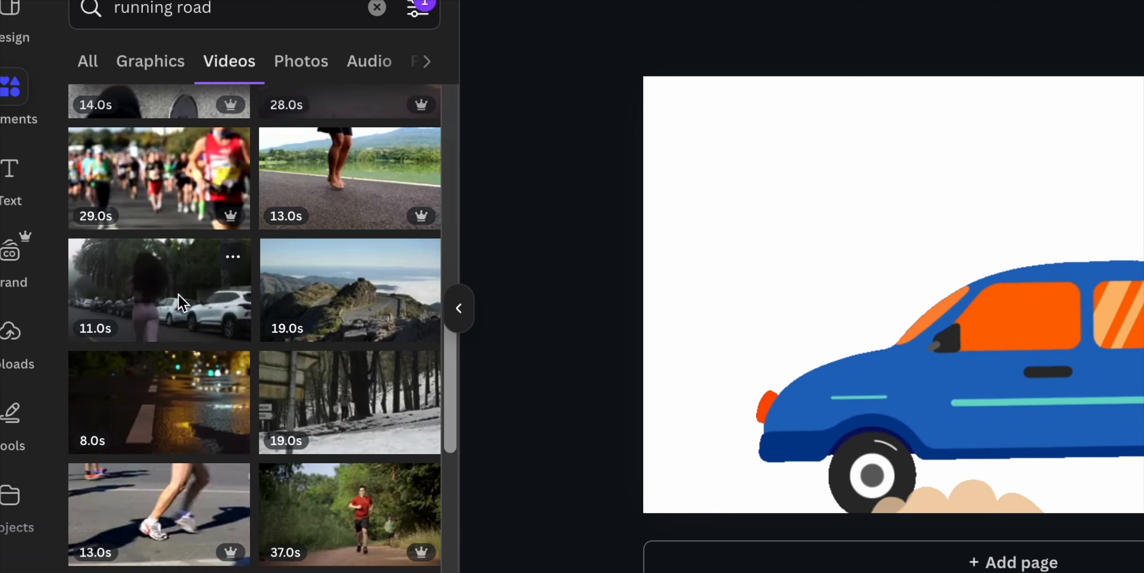
scroll(380, 393, "down", 10)
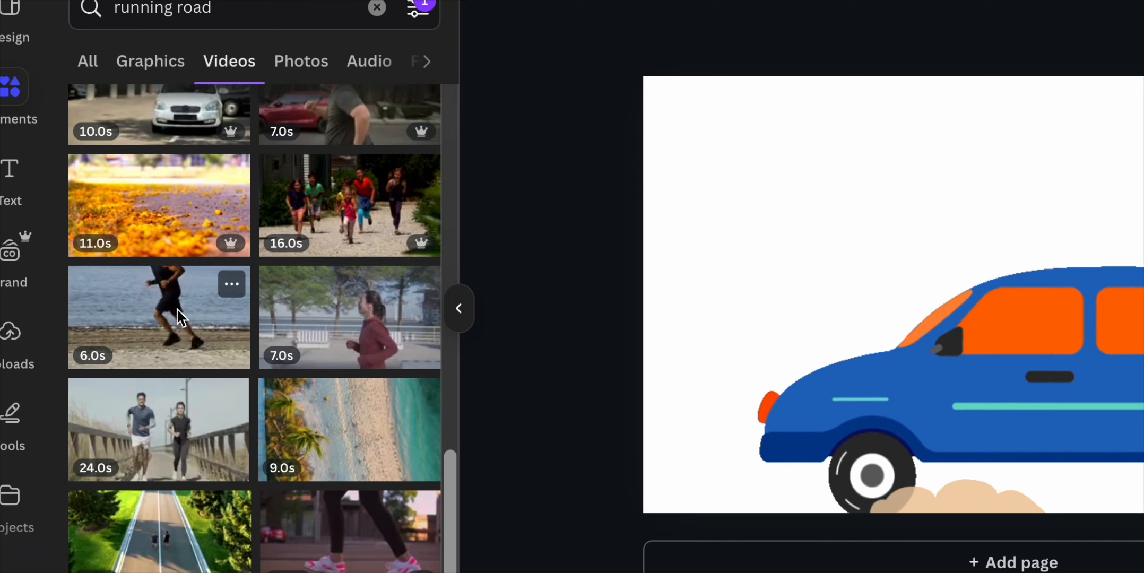
scroll(180, 318, "down", 4)
scroll(179, 319, "down", 5)
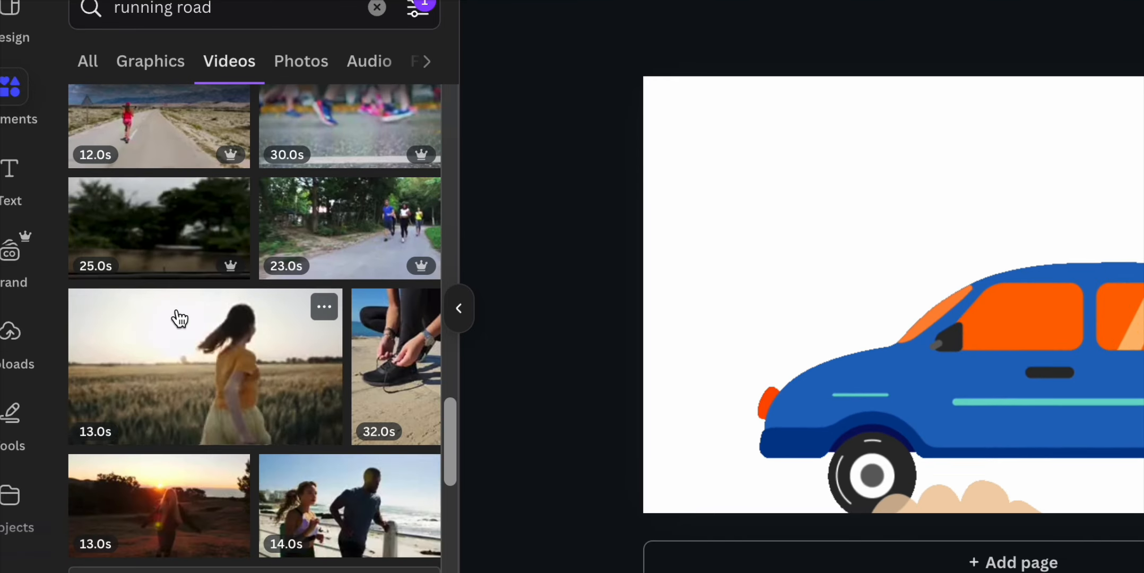
scroll(179, 319, "down", 1)
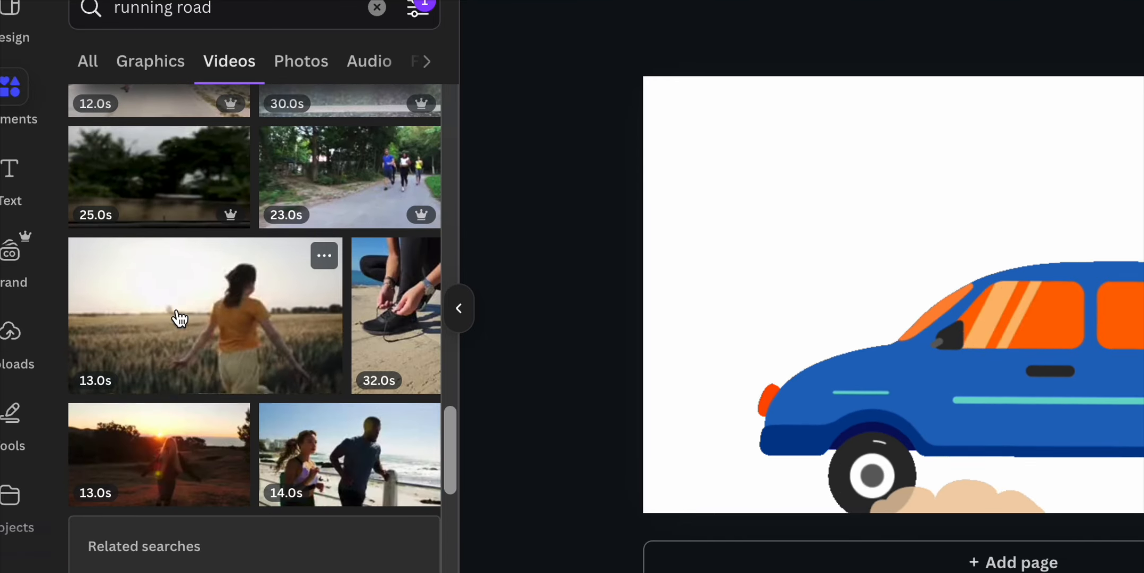
Set the 25-second video of blurred passing trees as the page background behind the car and preview the animation
left_click(159, 203)
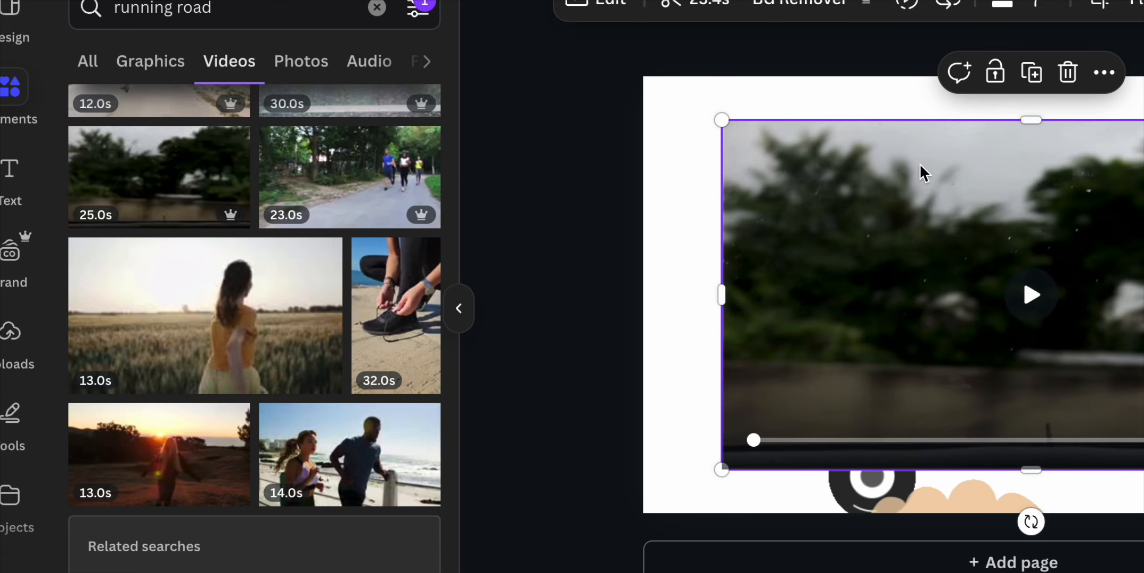
left_click(1105, 76)
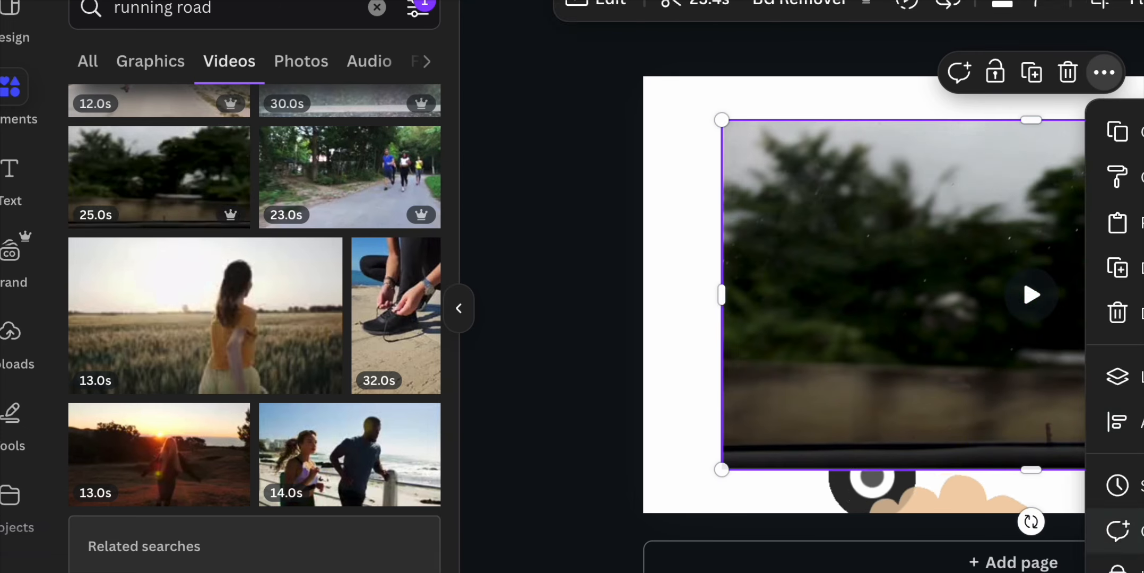
left_click(1128, 566)
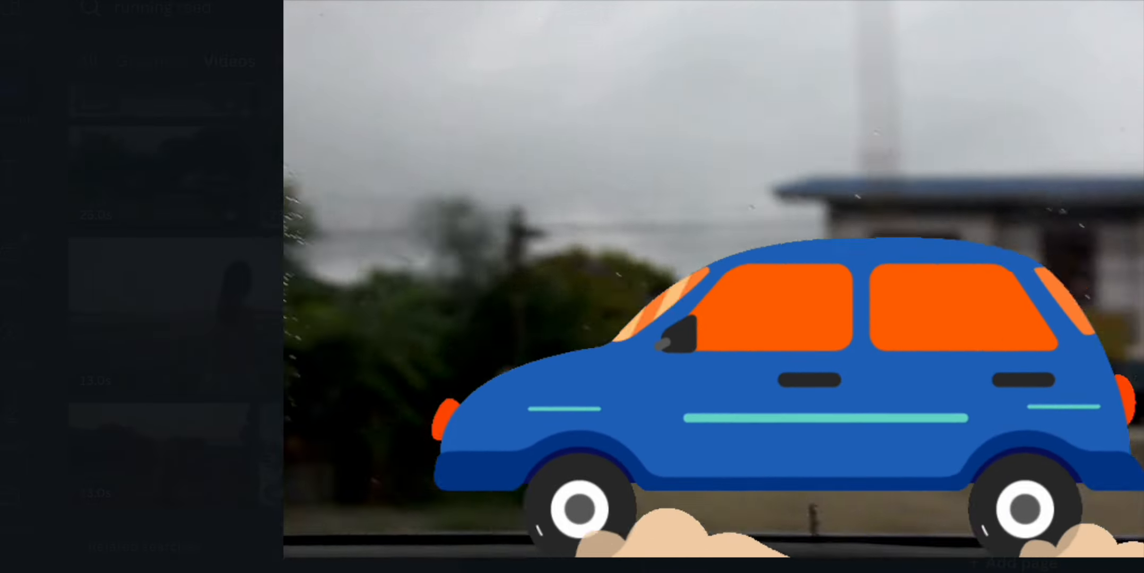
mouse_move(899, 307)
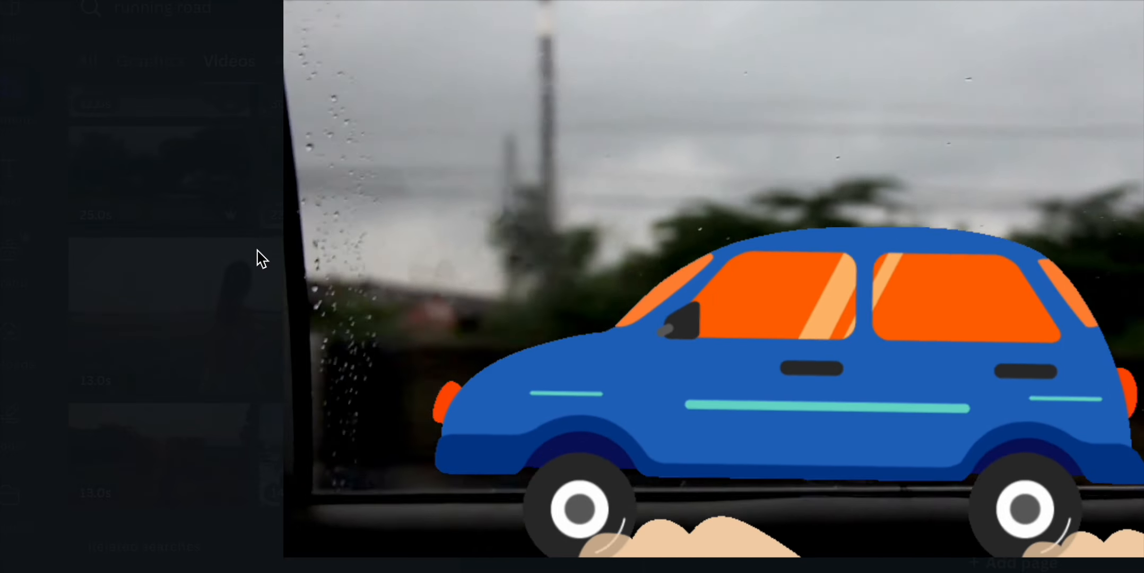
left_click(257, 249)
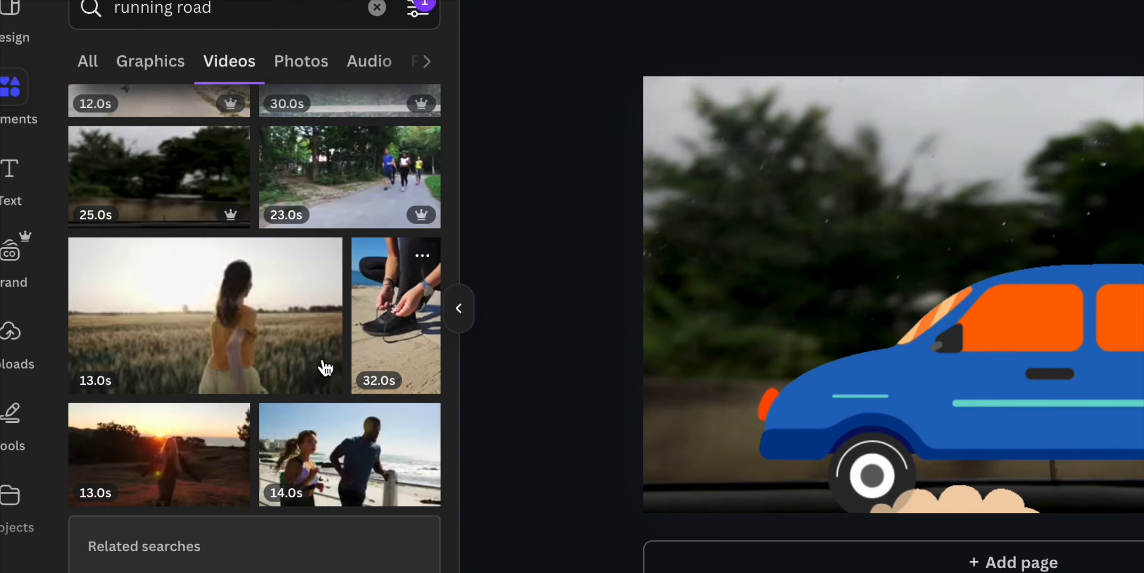
Browse further through the "running road" videos for other possible backgrounds
scroll(325, 367, "down", 5)
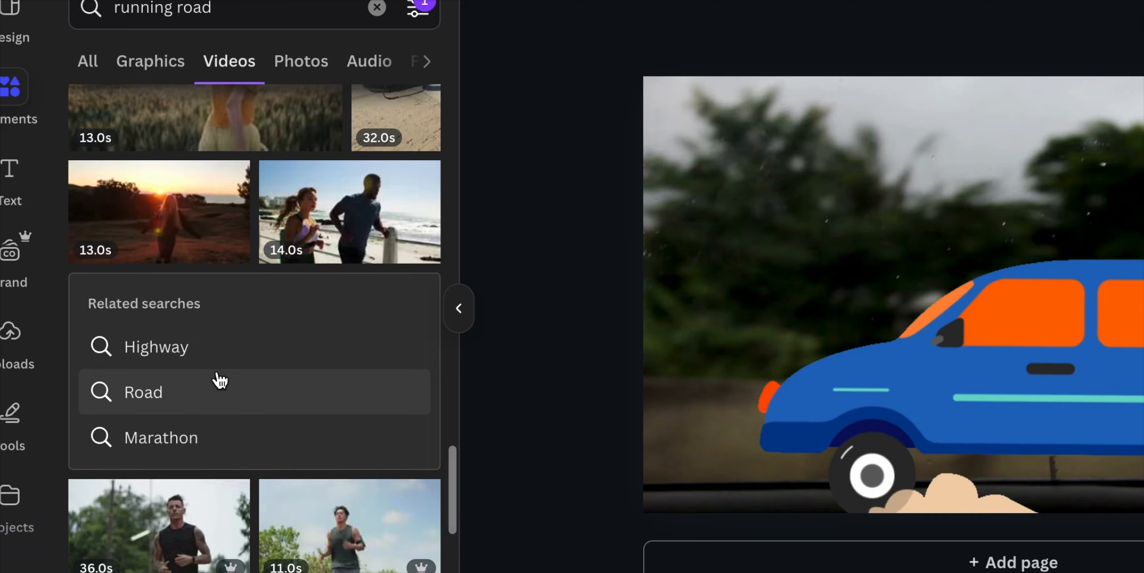
scroll(219, 380, "down", 9)
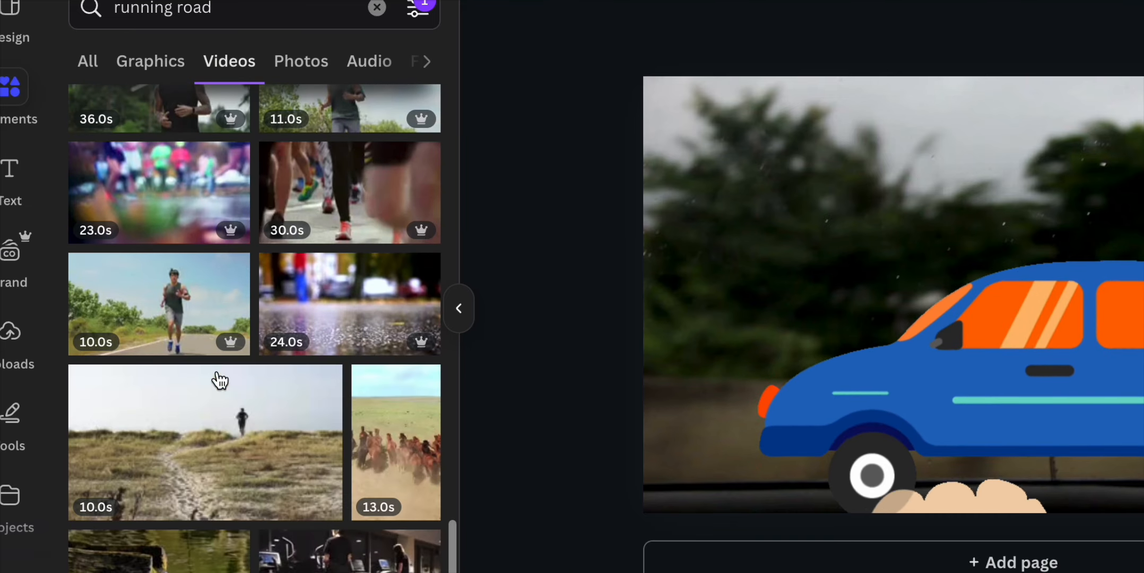
scroll(219, 380, "down", 5)
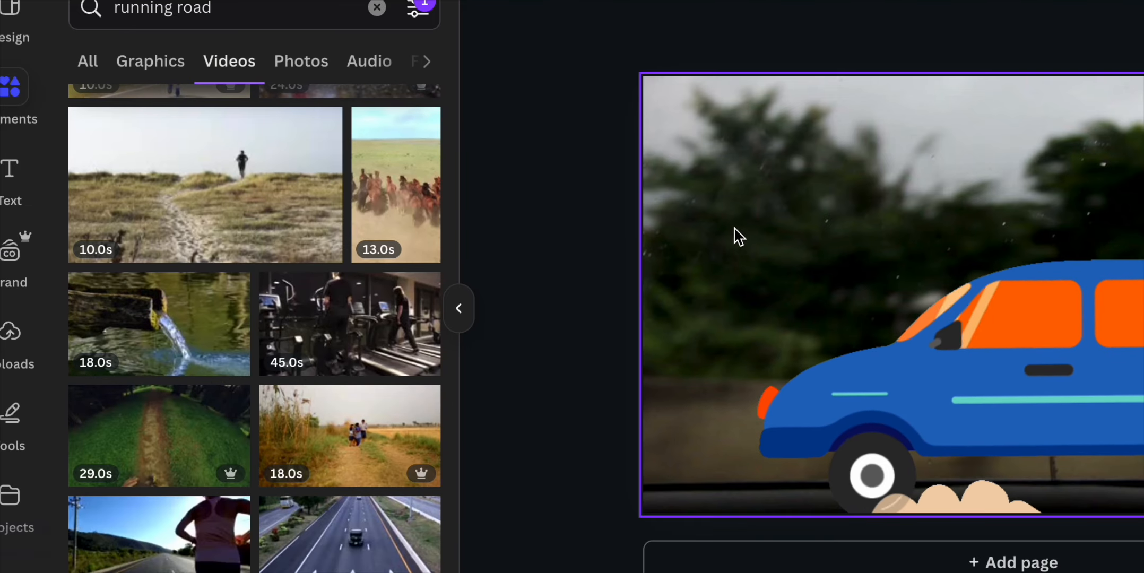
Add a blank second page to the design
left_click(717, 215)
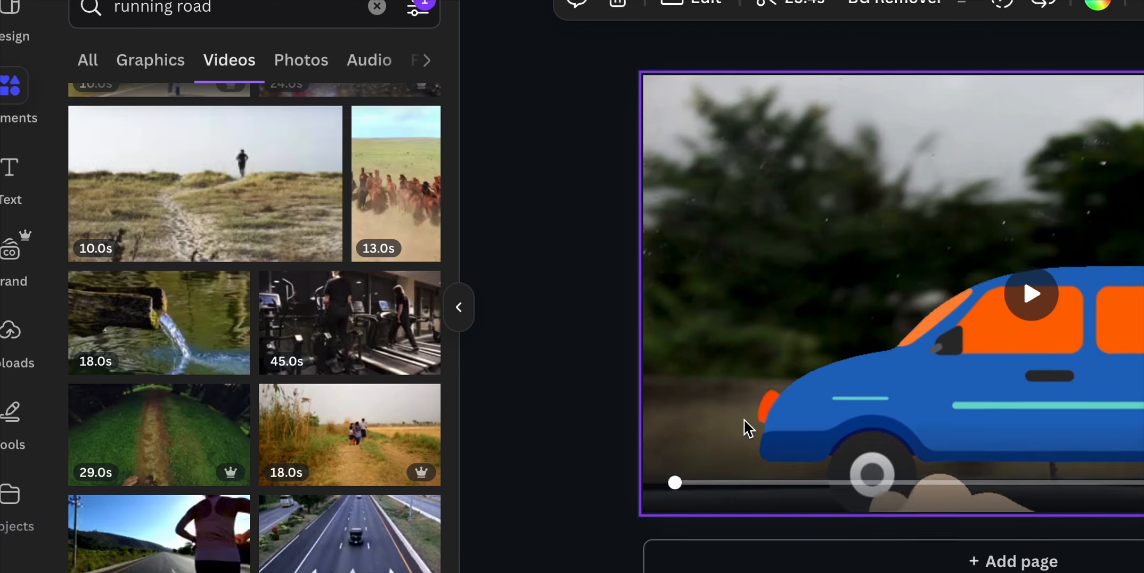
left_click(767, 563)
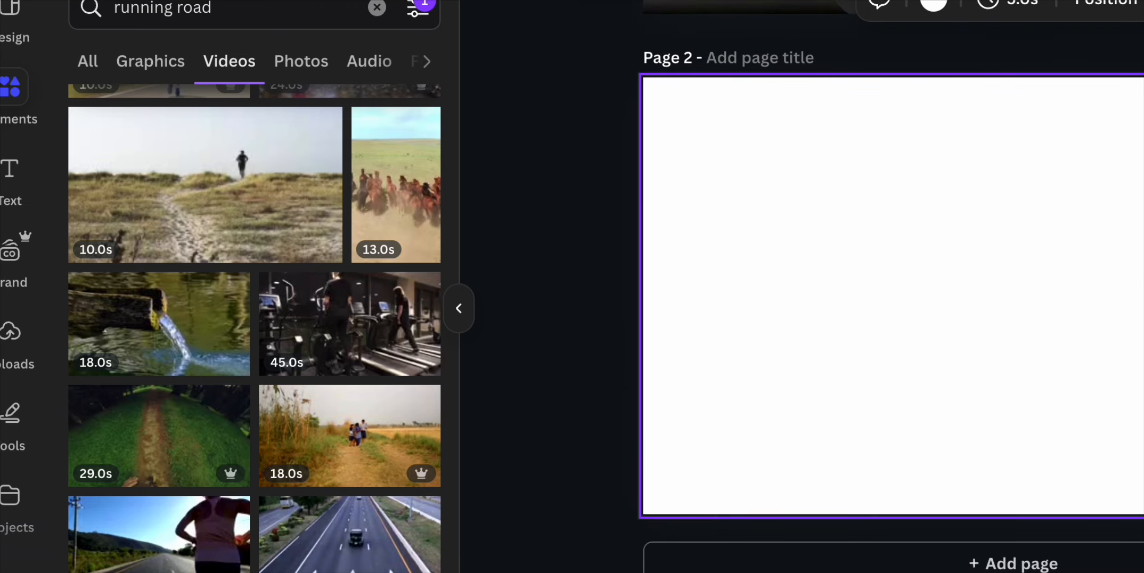
scroll(912, 80, "up", 2)
scroll(912, 80, "down", 2)
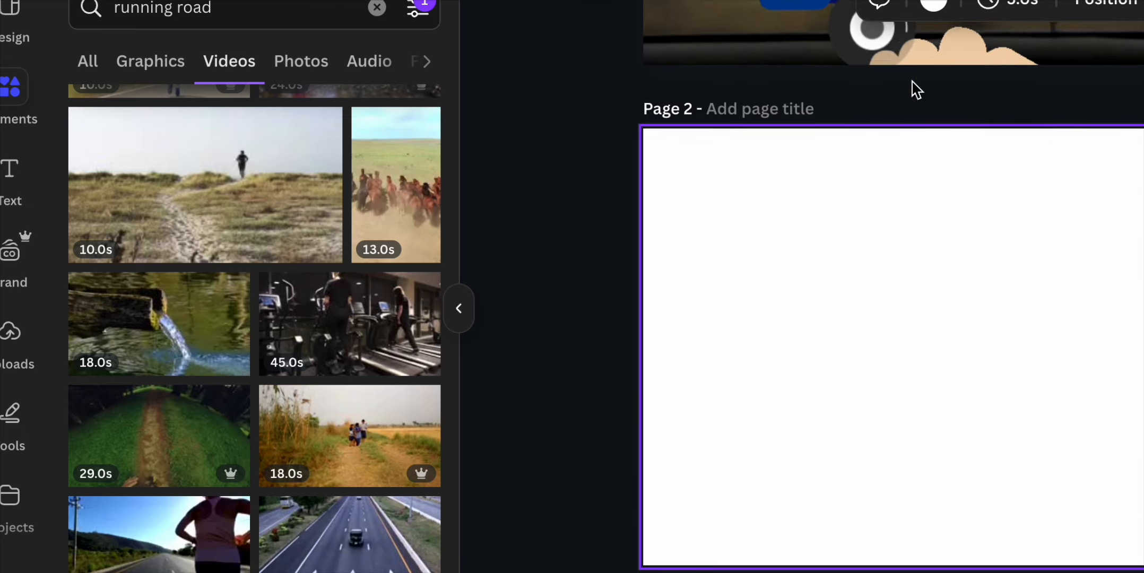
Remove the Animated filter from the "running road" video search
left_click(15, 68)
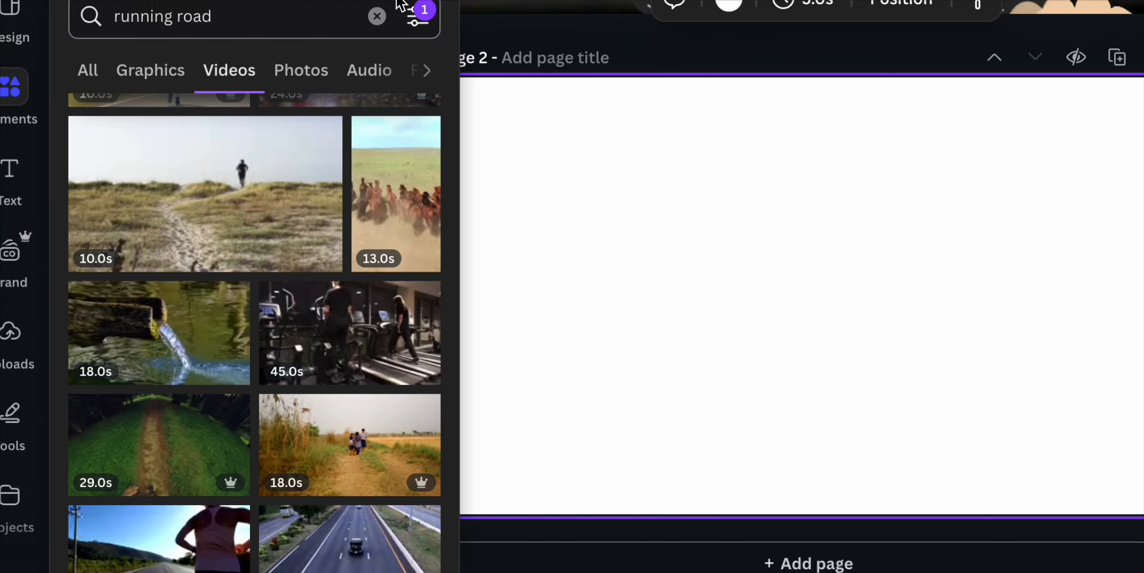
left_click(418, 19)
scroll(173, 292, "down", 3)
left_click(103, 251)
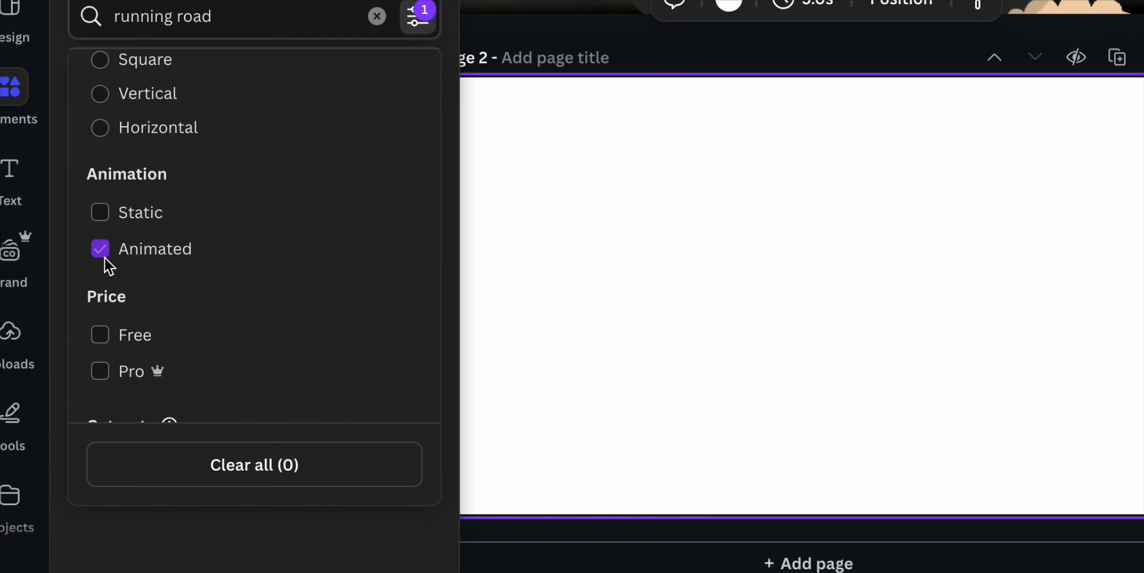
left_click(2, 89)
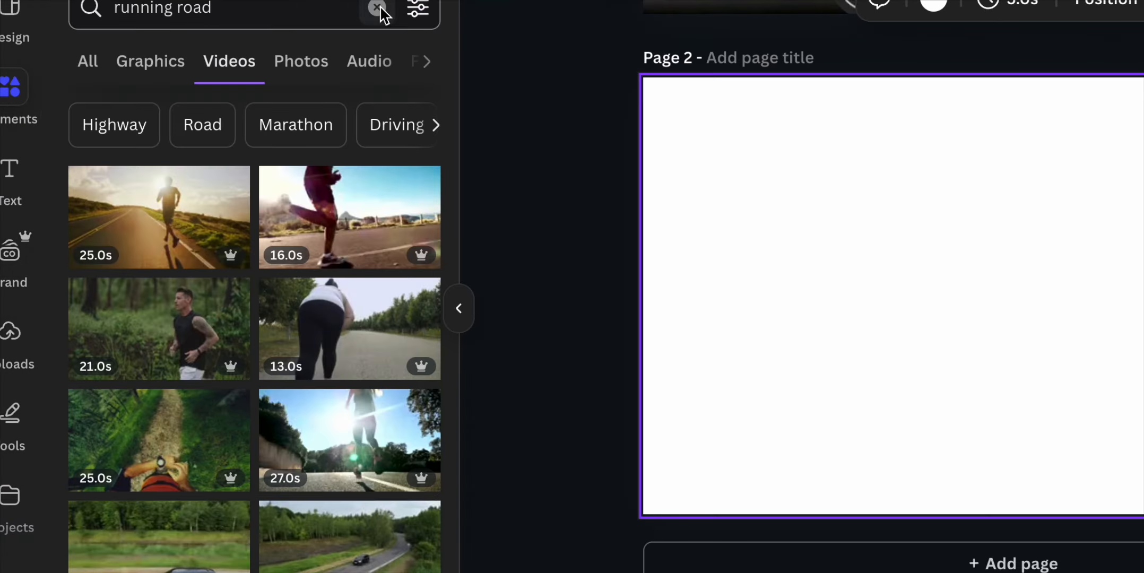
Clear the search, add the recently used blue car graphic to page 2 and move it down to the page's bottom edge
left_click(378, 8)
left_click(269, 194)
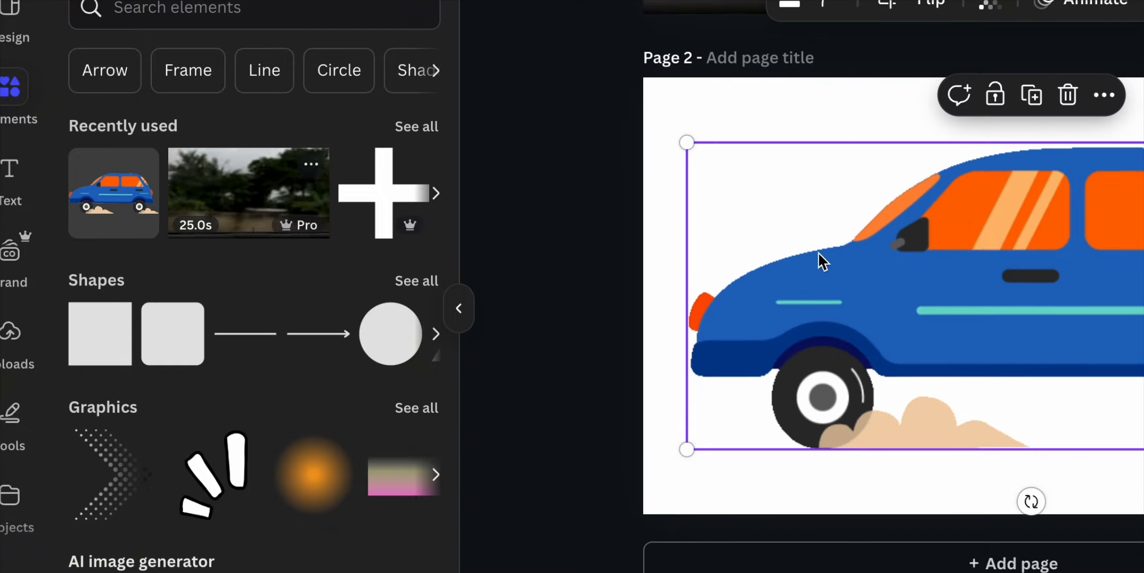
left_click_drag(990, 266, 1024, 342)
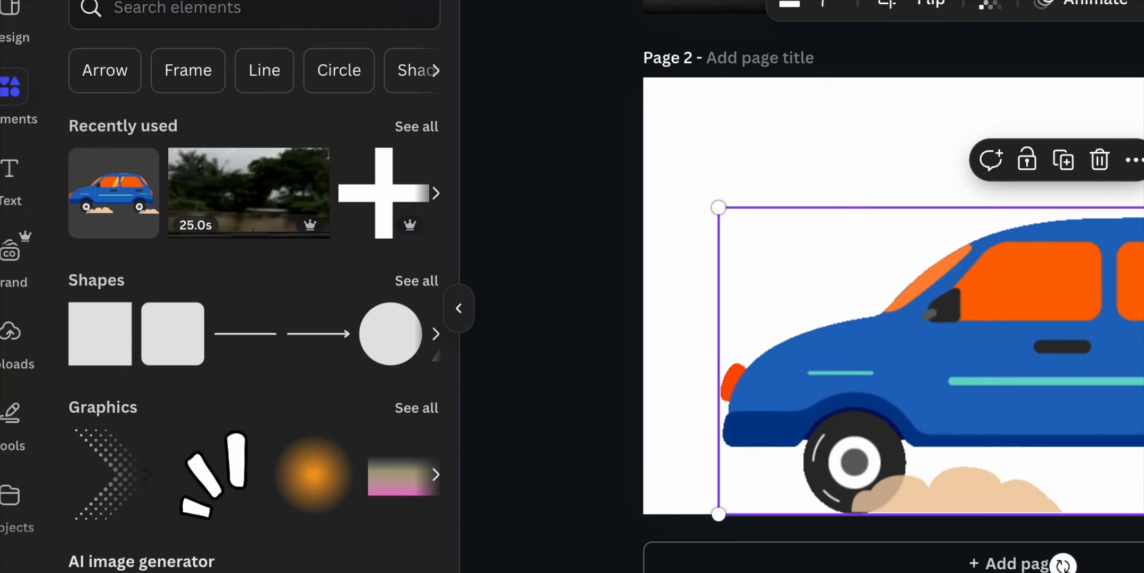
Shrink the blue car and place it in the lower right corner of page 2
left_click_drag(1143, 207, 1143, 303)
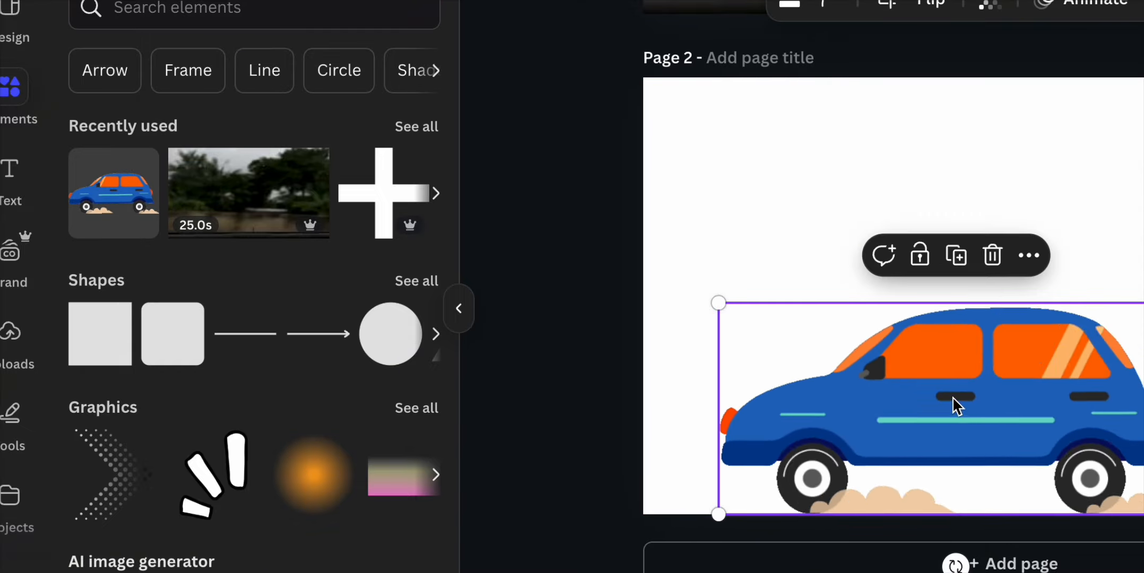
left_click_drag(950, 402, 1143, 402)
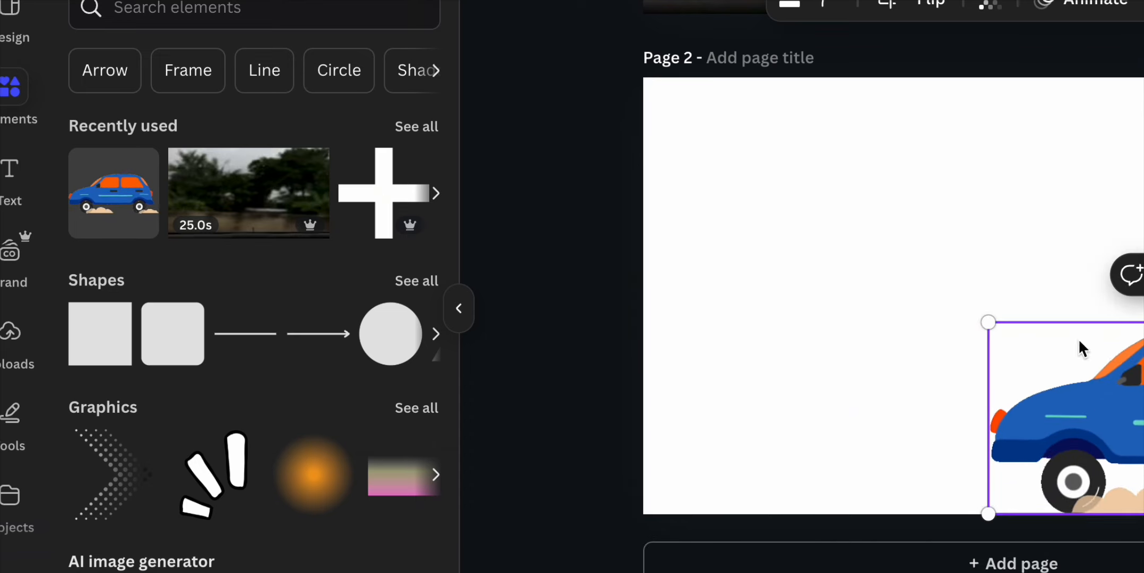
left_click(866, 223)
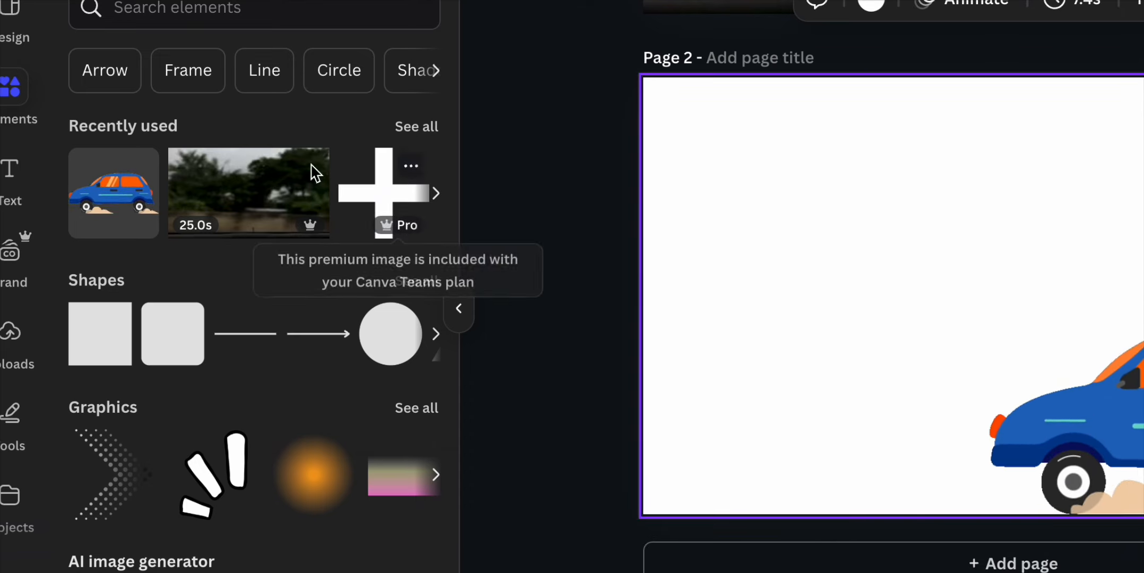
Search the elements for "road" and browse the graphics results
left_click(209, 13)
type("road")
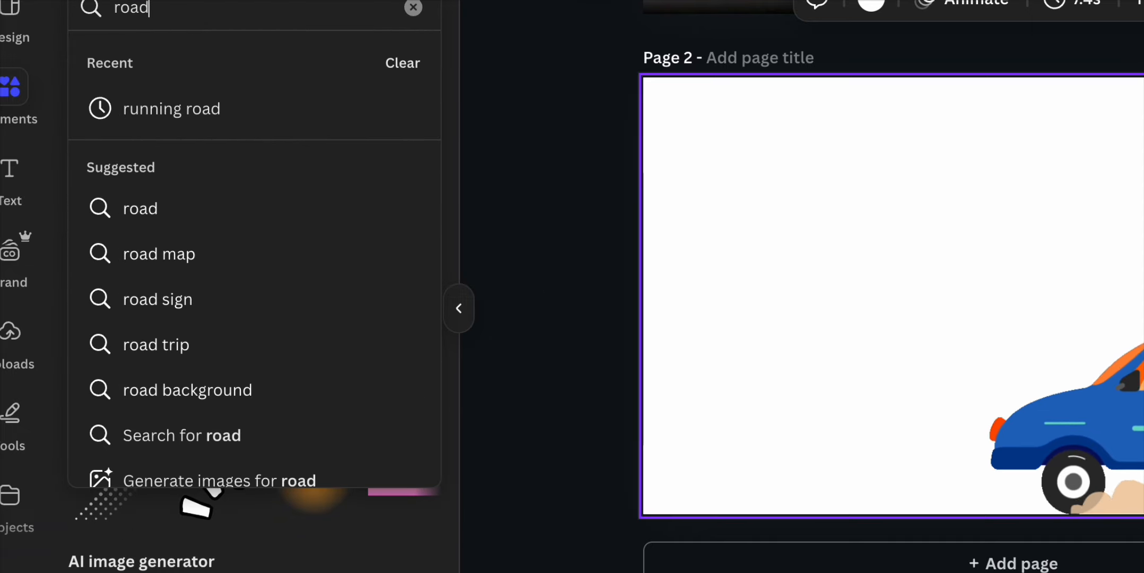
key("Return")
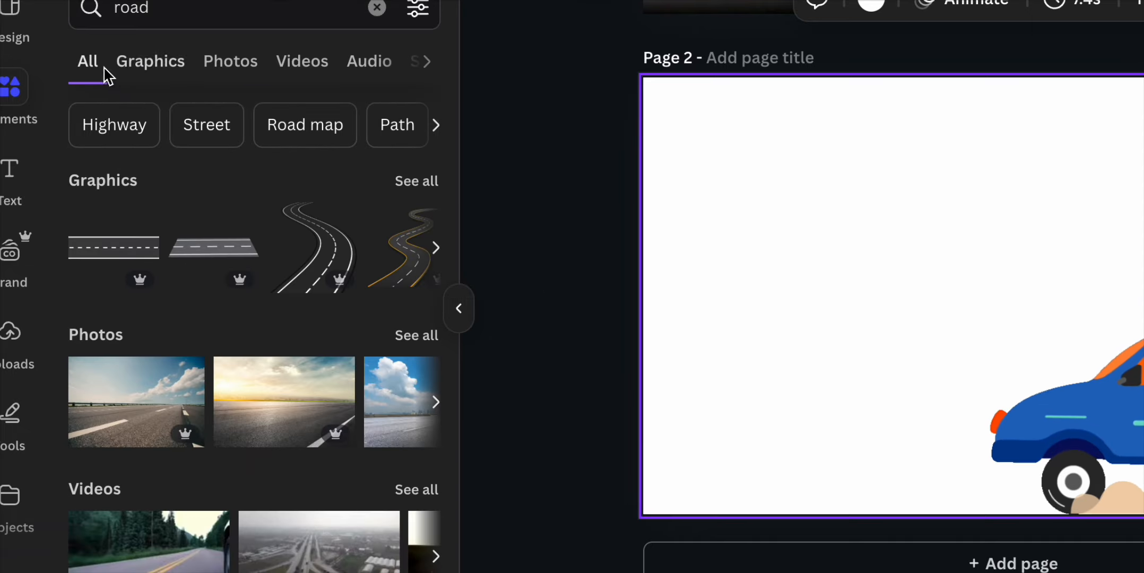
left_click(148, 63)
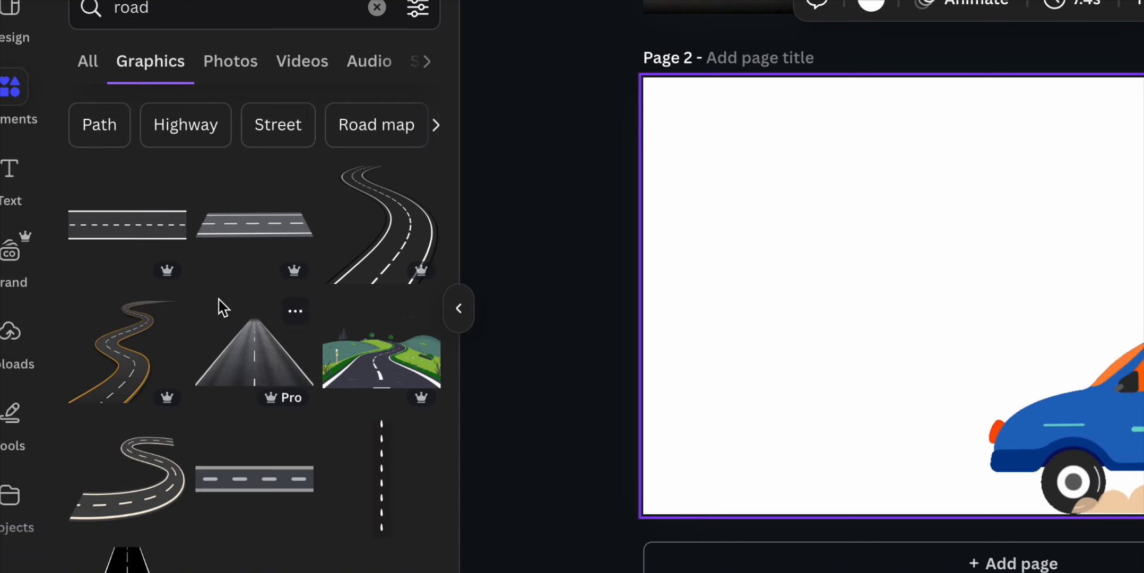
scroll(239, 378, "down", 5)
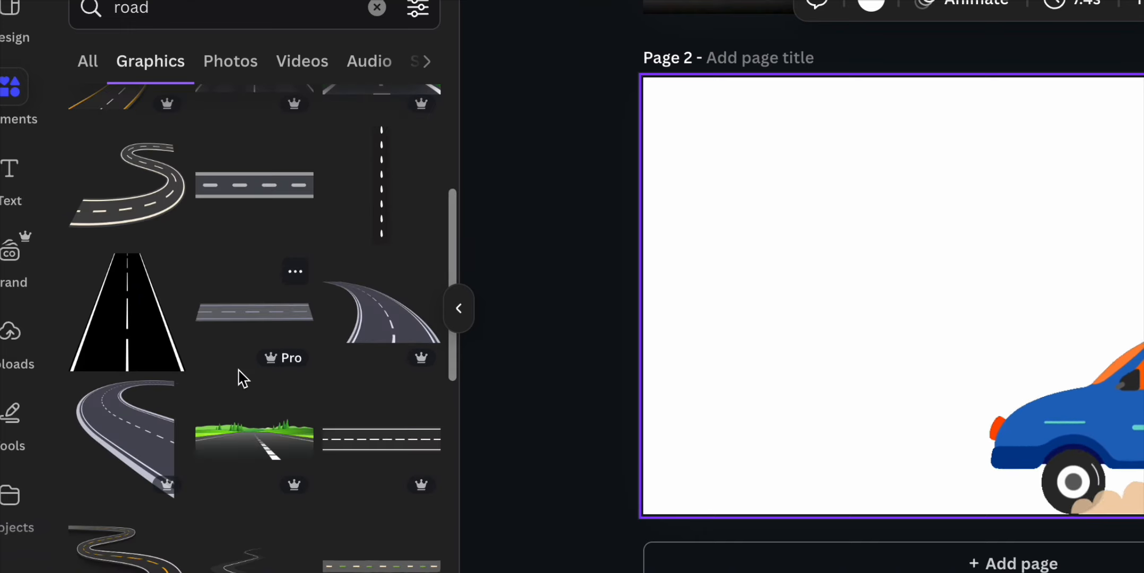
Add the road graphic with green hills and trees to page 2 and enlarge it to span the page's lower part
left_click(212, 433)
left_click_drag(1042, 333, 989, 422)
left_click_drag(1143, 274, 1143, 253)
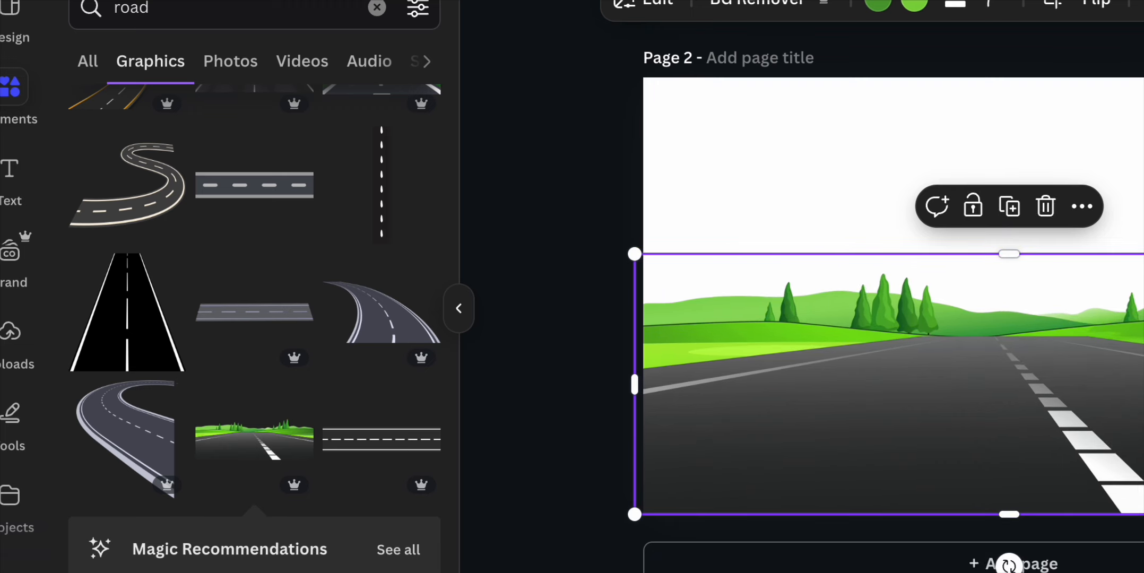
left_click_drag(1143, 254, 1143, 242)
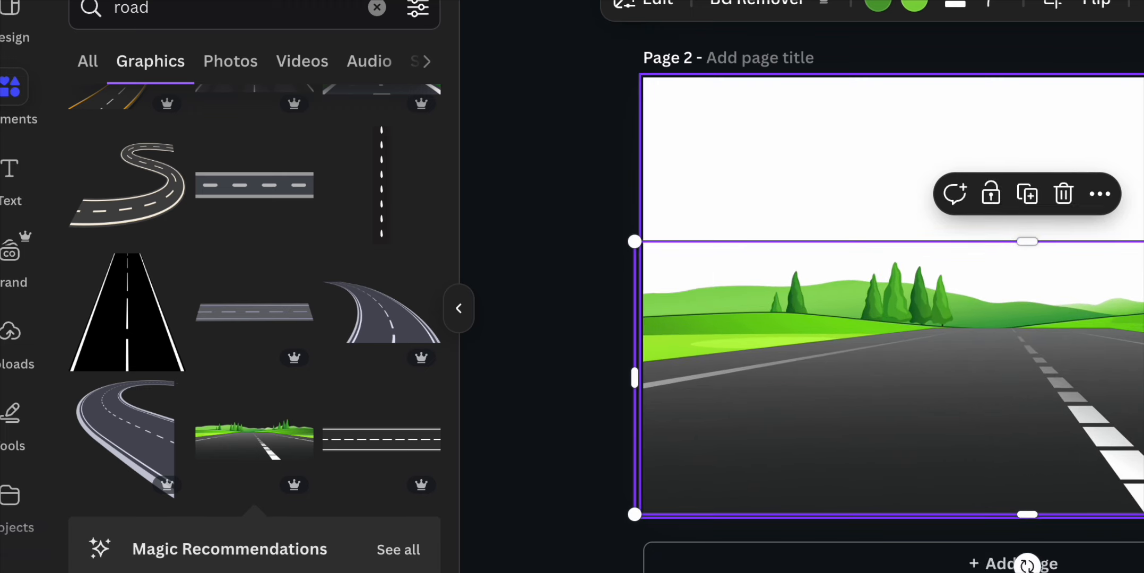
Send the road graphic with green hills on page 2 to the back, behind the blue car
left_click(1099, 194)
mouse_move(1130, 499)
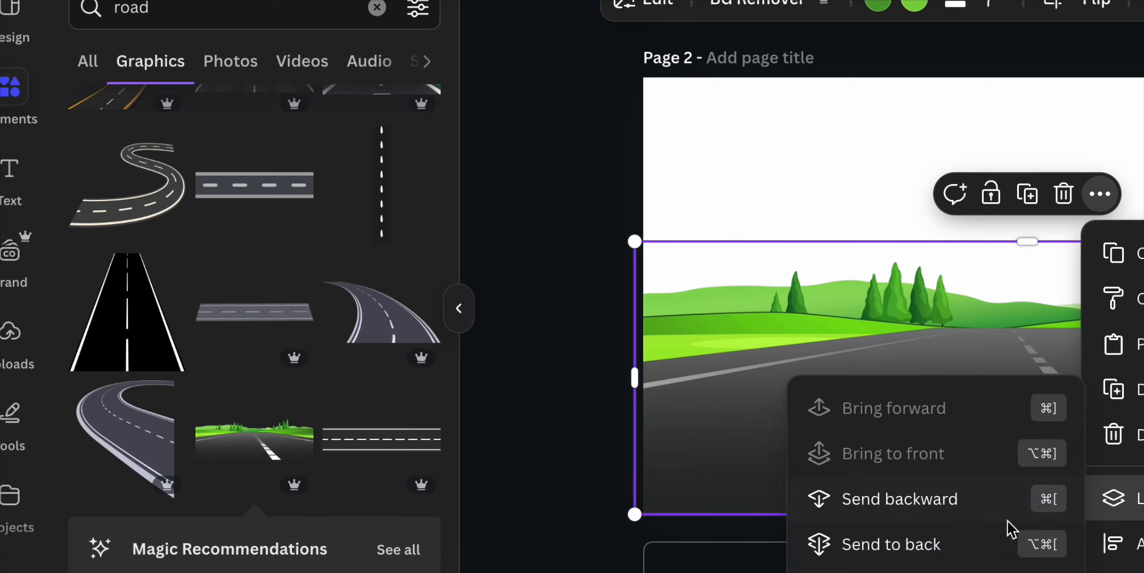
left_click(971, 542)
Delete the road graphic with green hills and trees from page 2
left_click(1116, 403)
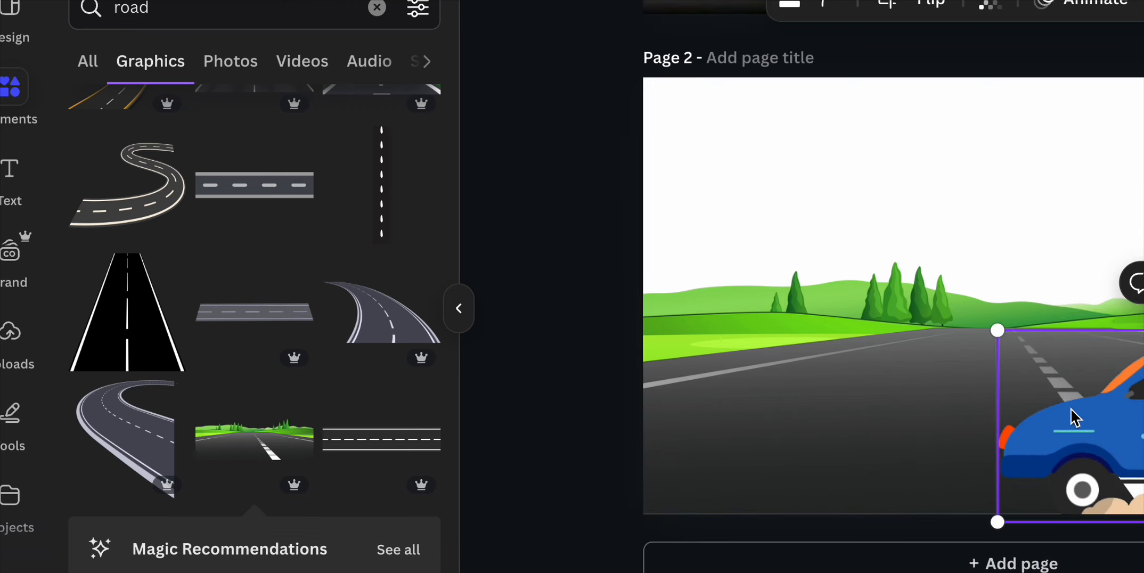
left_click(885, 369)
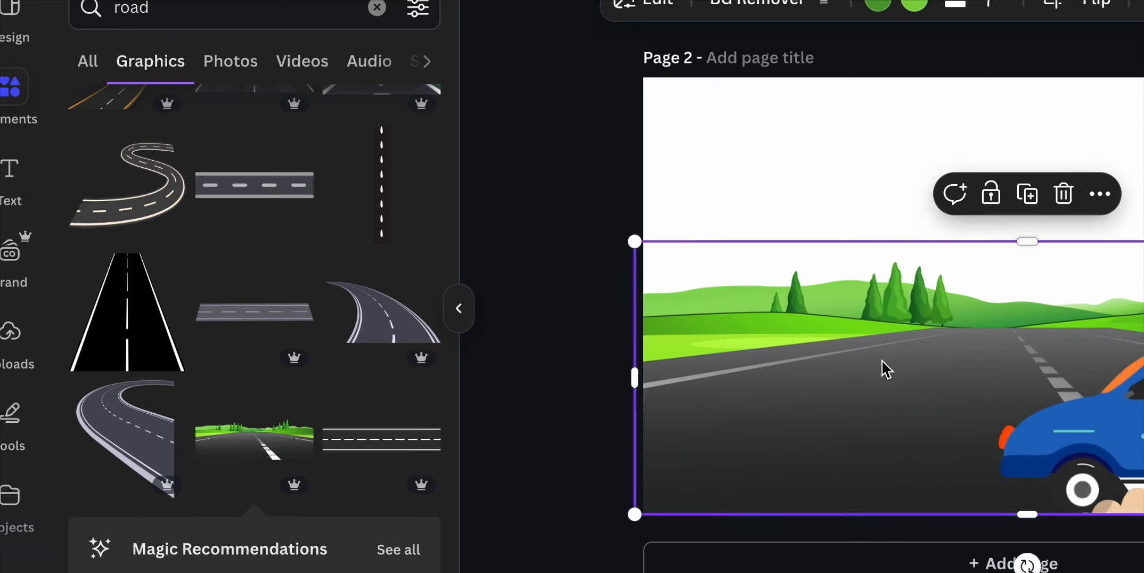
left_click(1065, 195)
Find the green hills landscape with blue sky among the road graphics and add it to page 2
scroll(335, 375, "down", 8)
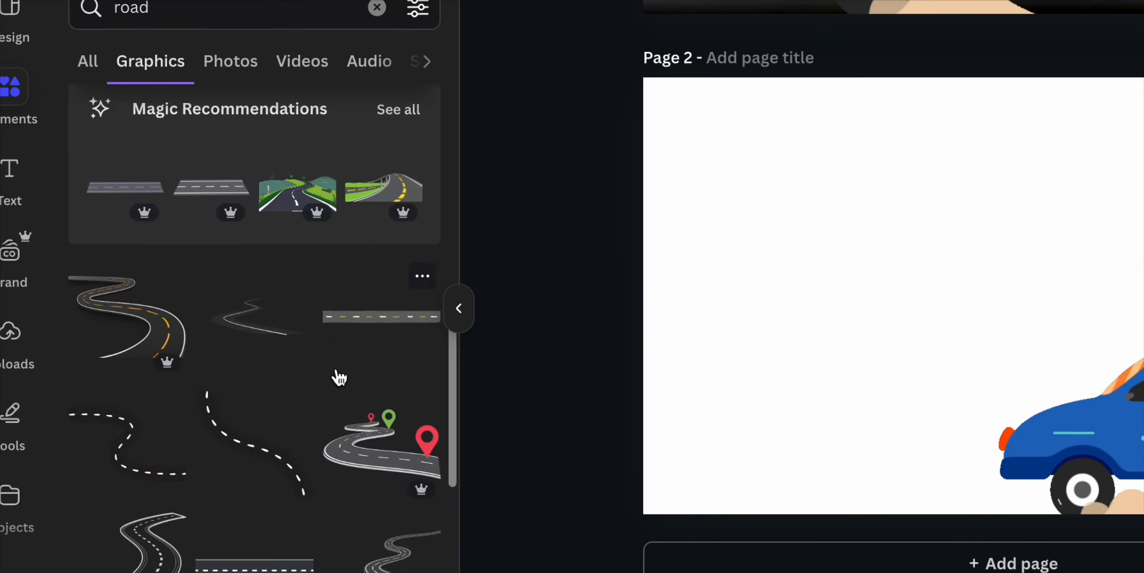
scroll(338, 378, "down", 6)
left_click(74, 370)
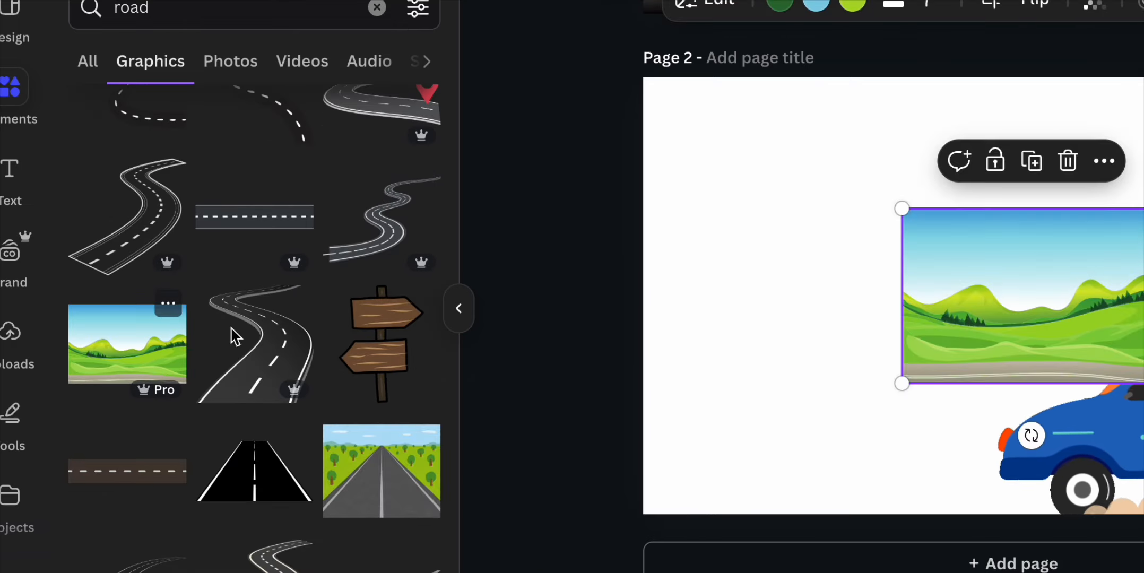
scroll(442, 322, "down", 2)
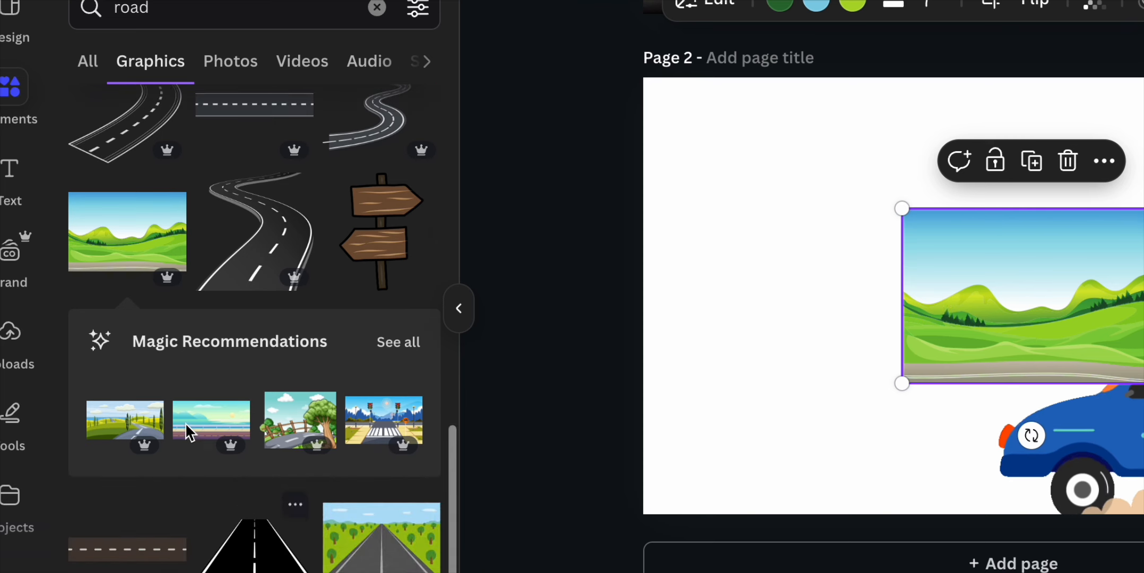
Add the recommended seaside road graphic, move it to page 2's upper part and delete the green hills landscape
left_click(203, 412)
left_click_drag(920, 276, 1024, 79)
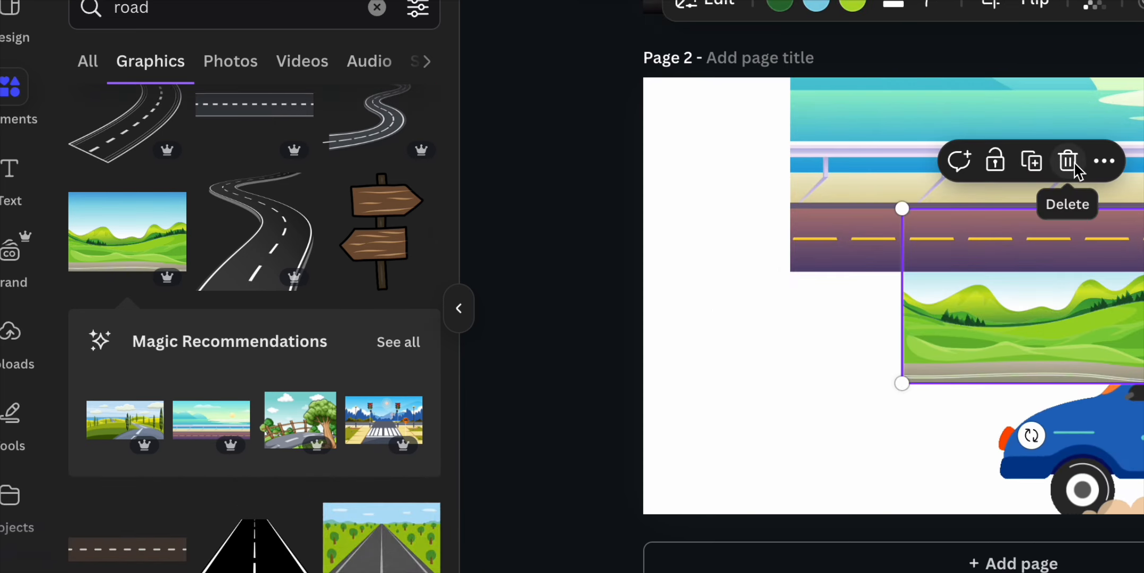
left_click(1065, 159)
Add the city street graphic with trees and crosswalk to page 2, place it at the left edge and enlarge it to page height
scroll(418, 493, "down", 5)
scroll(420, 496, "down", 8)
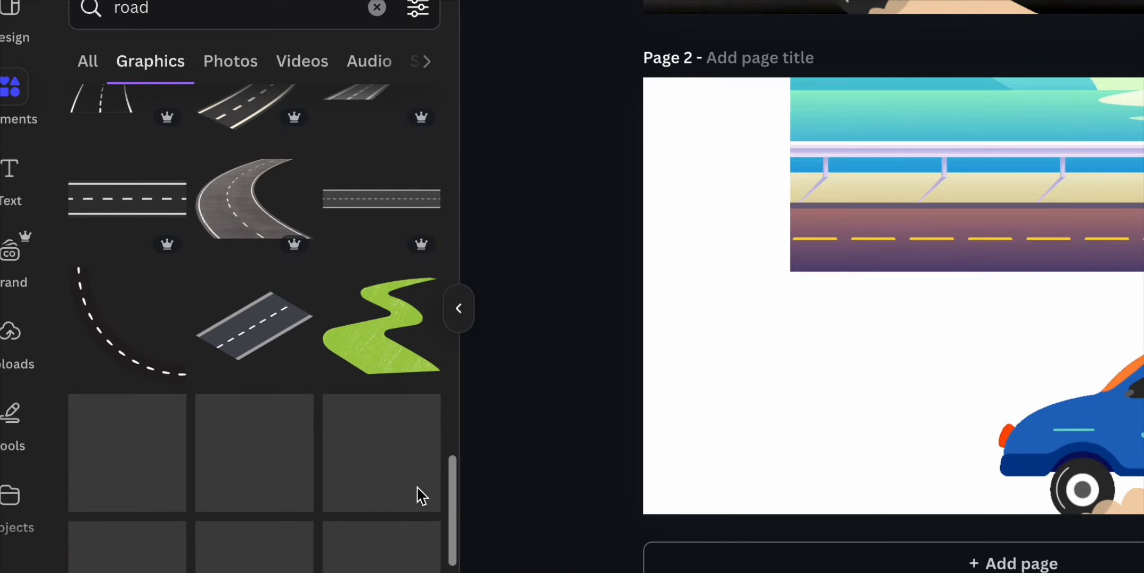
scroll(419, 496, "down", 1)
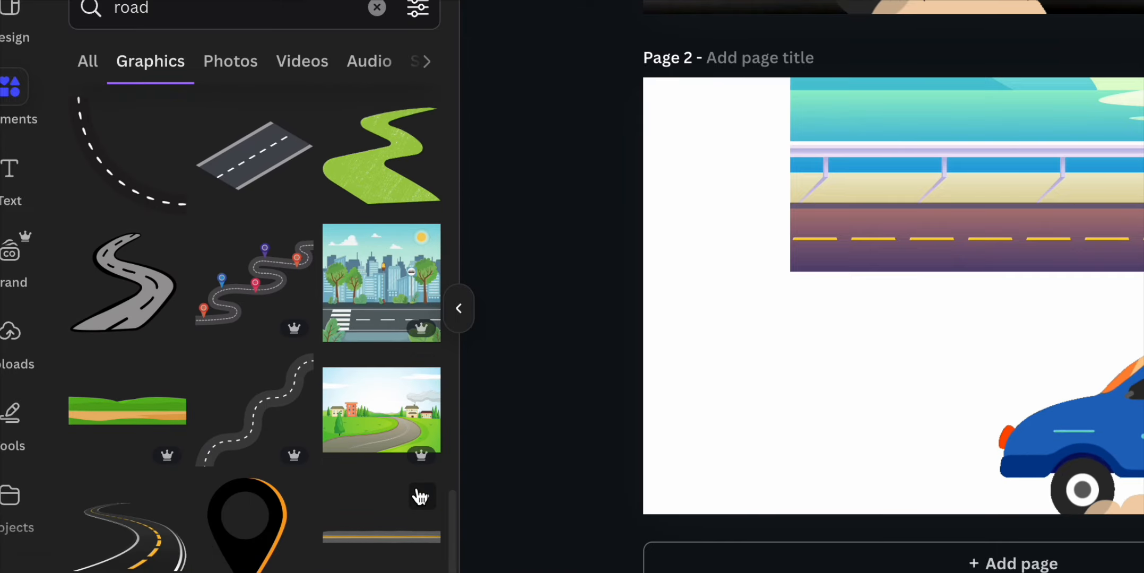
left_click(370, 321)
left_click_drag(949, 382, 702, 475)
left_click_drag(1004, 358, 864, 317)
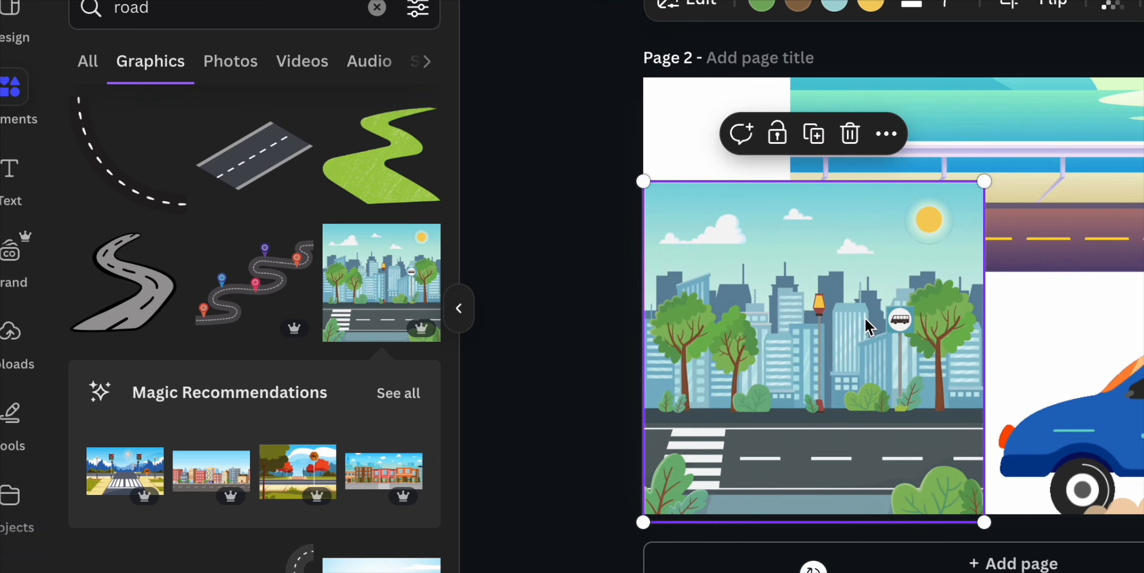
left_click_drag(986, 180, 1088, 78)
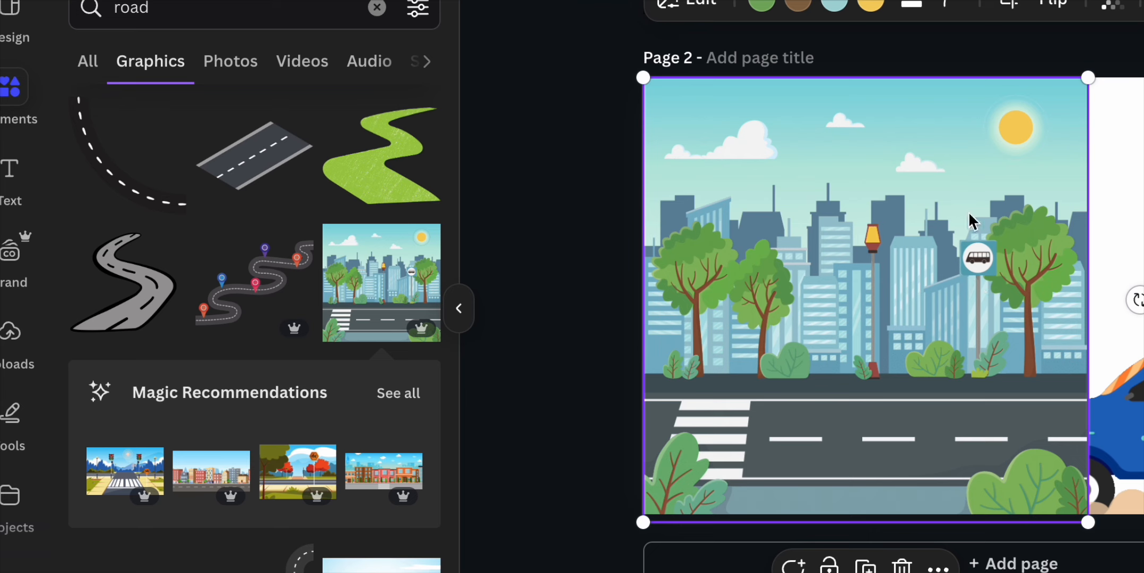
Duplicate the city street graphic and place the copy directly to its right on page 2
left_click(865, 568)
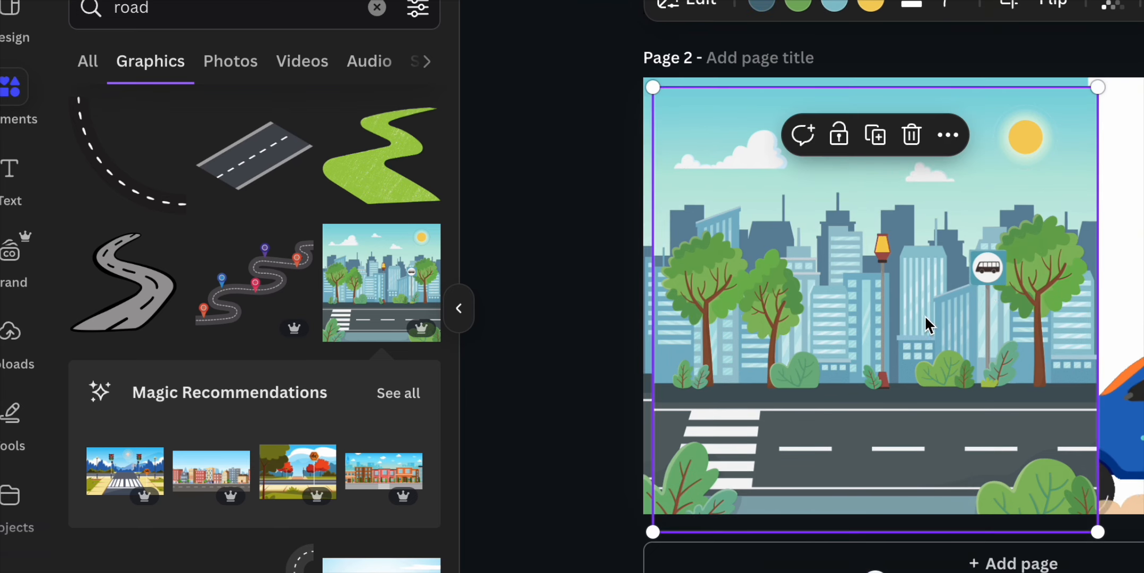
left_click_drag(875, 348, 1143, 338)
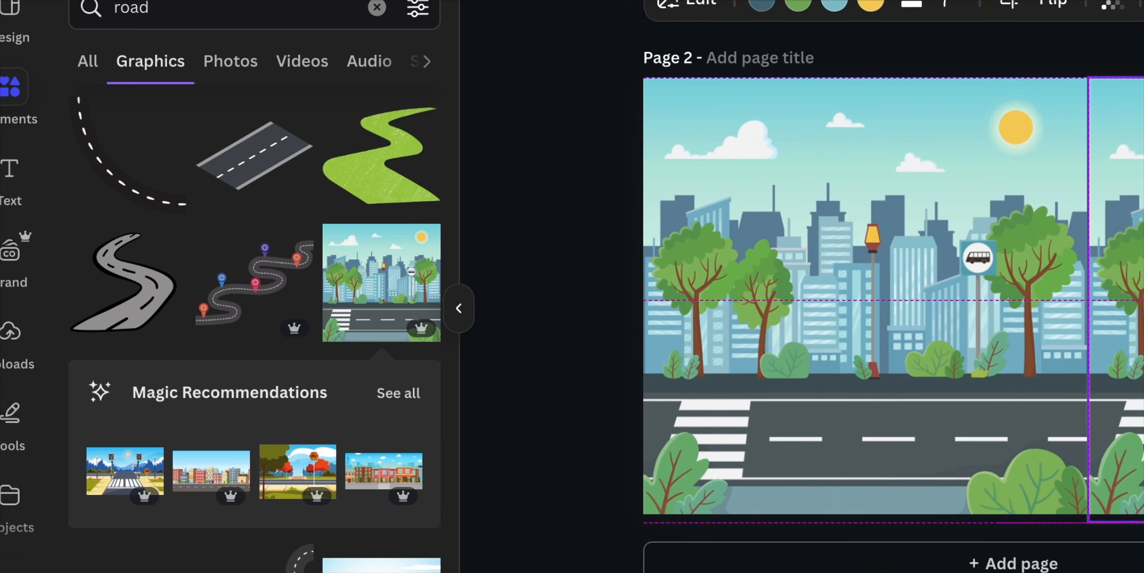
Send both city street graphics to the back, behind the blue car
right_click(1111, 402)
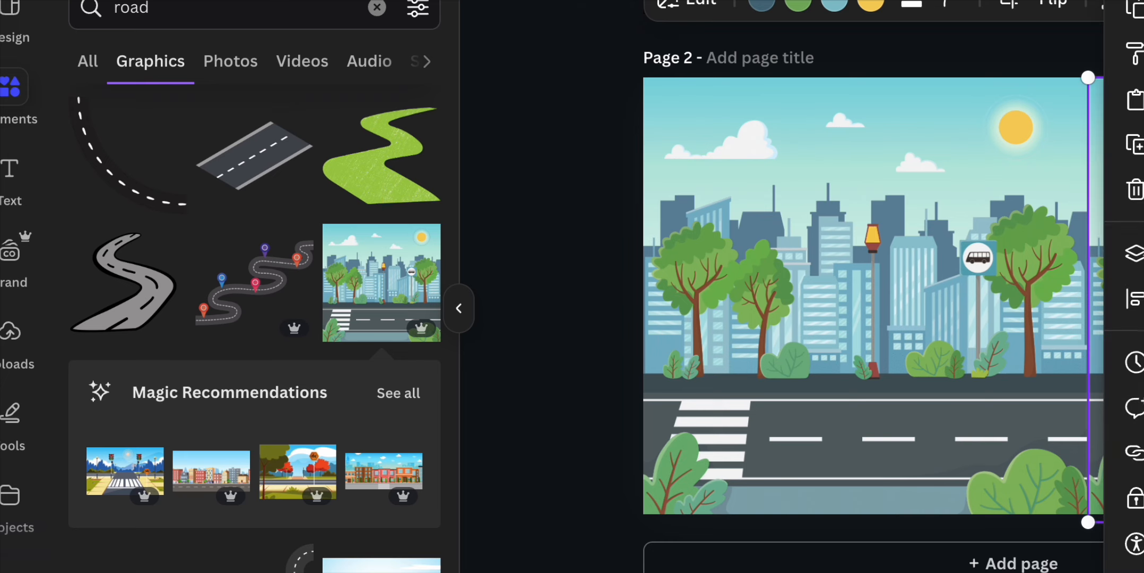
mouse_move(1135, 254)
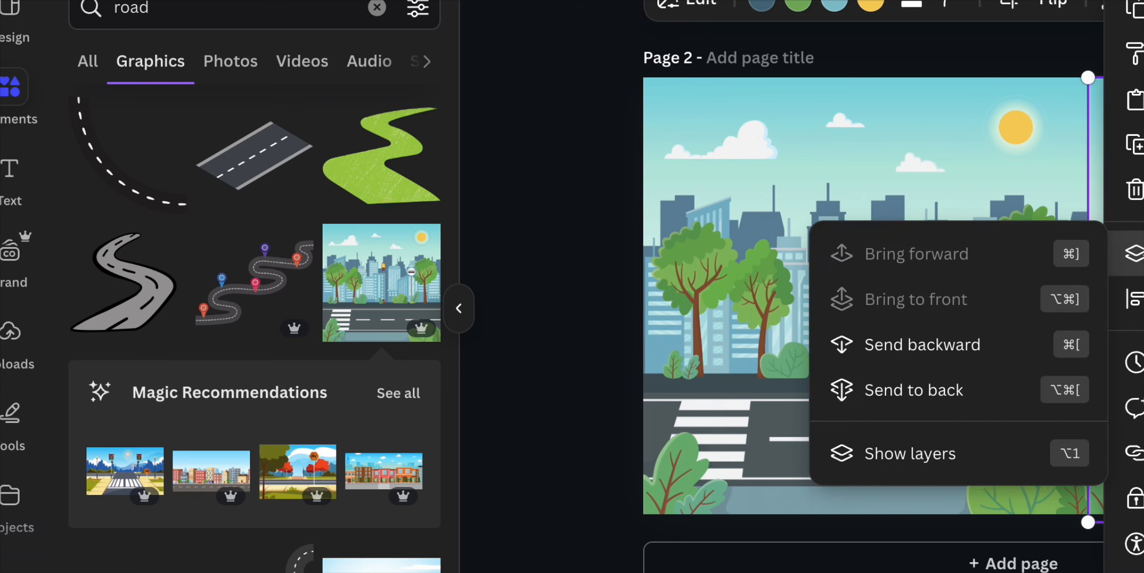
left_click(936, 389)
right_click(917, 303)
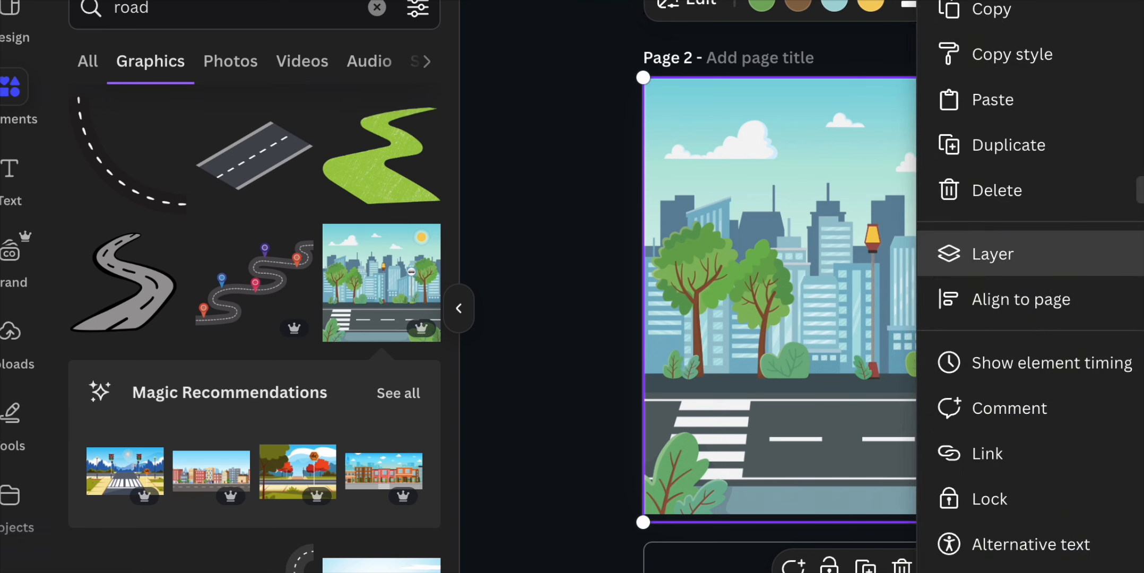
left_click(1141, 389)
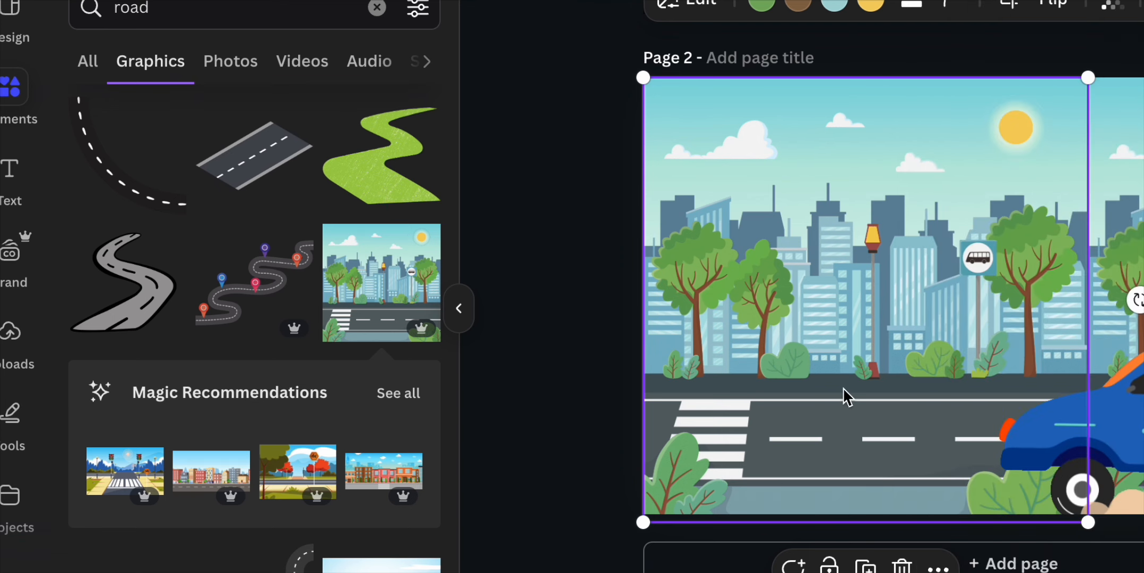
Lower the left city street graphic below the page's bottom edge and enlarge it back up to the page's top
left_click_drag(844, 395, 843, 416)
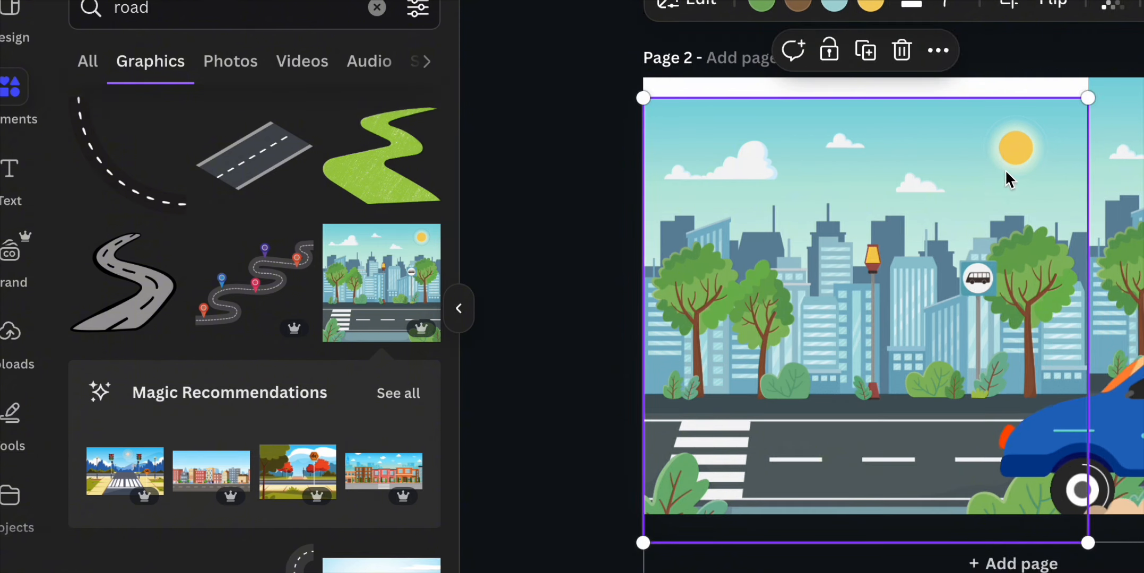
left_click_drag(862, 330, 861, 376)
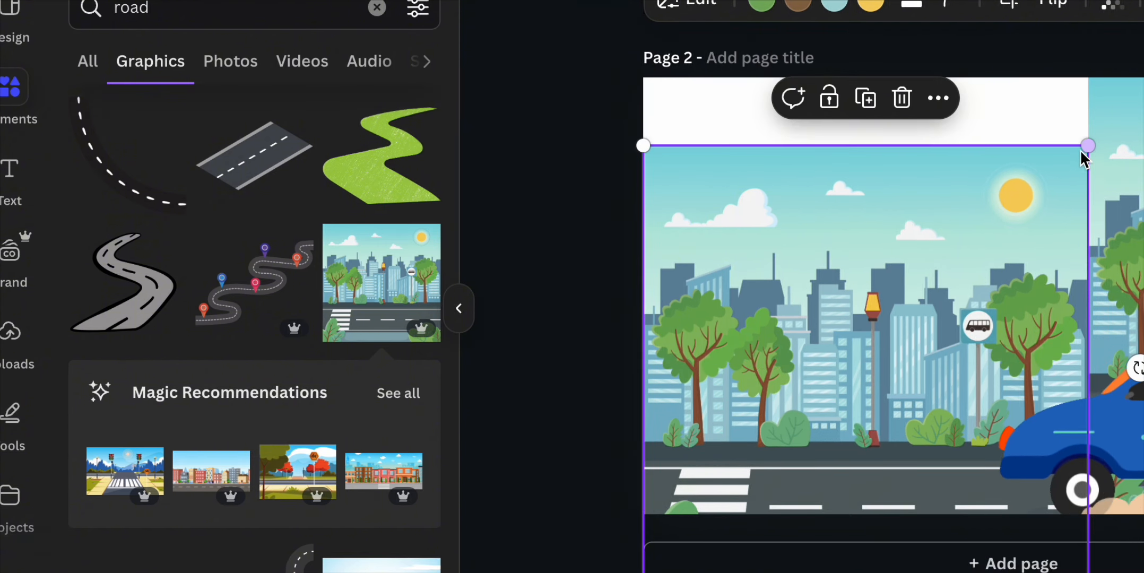
left_click_drag(1088, 147, 1135, 57)
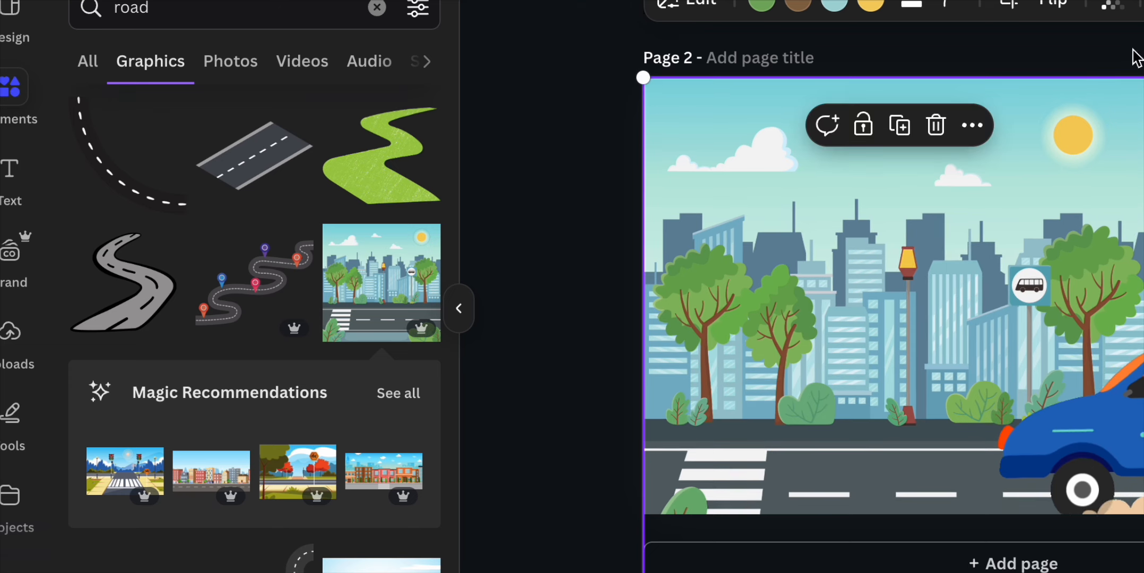
Enlarge the copied city street graphic and shift it right to line up beside the first one
left_click(1135, 212)
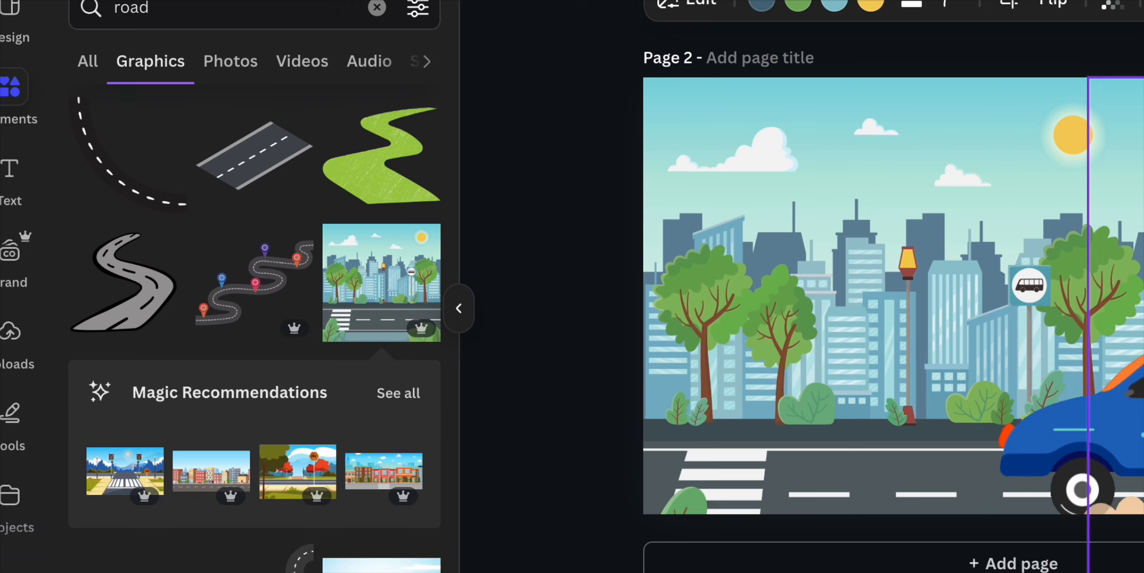
left_click(1075, 305)
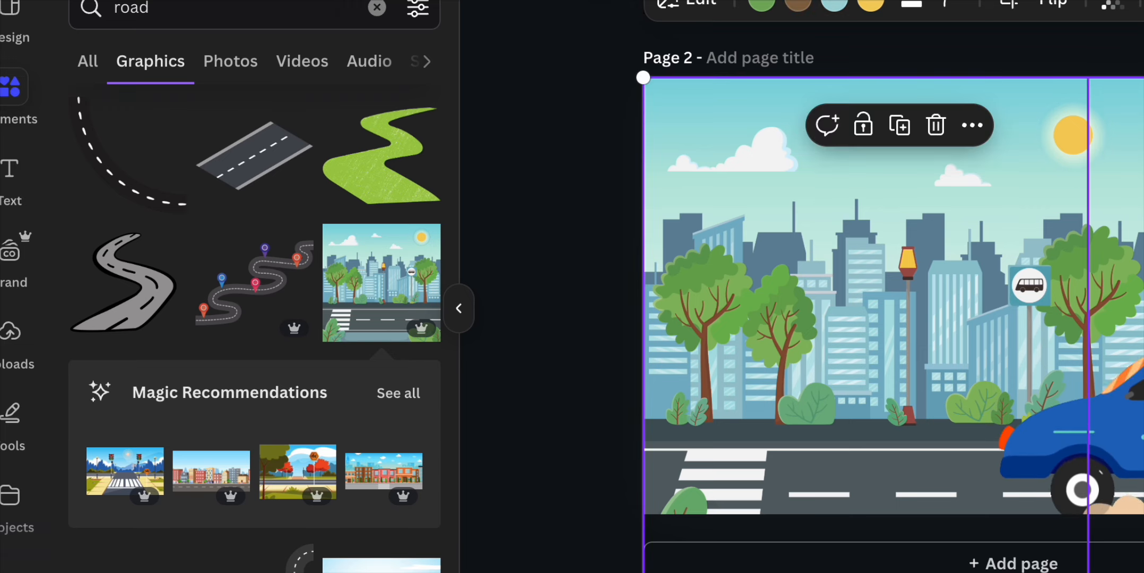
left_click(1127, 223)
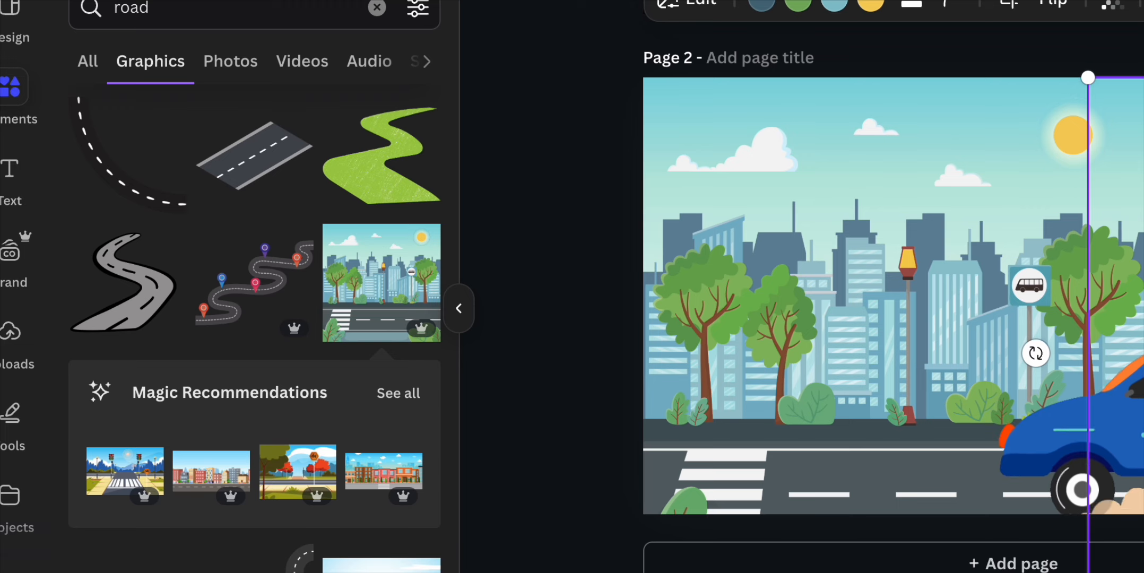
left_click_drag(1091, 223, 1143, 223)
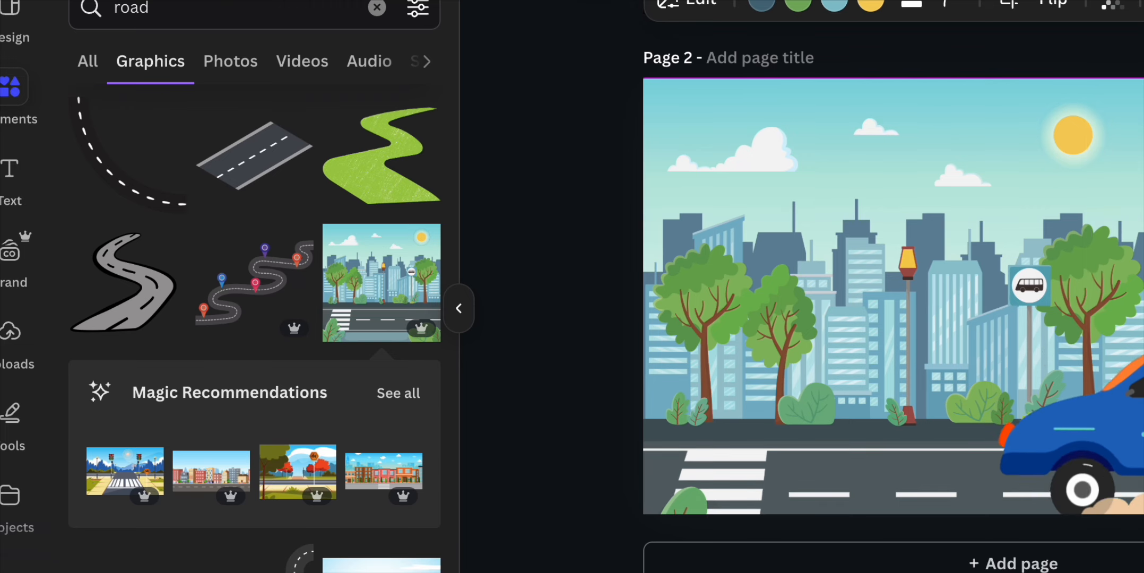
left_click(566, 445)
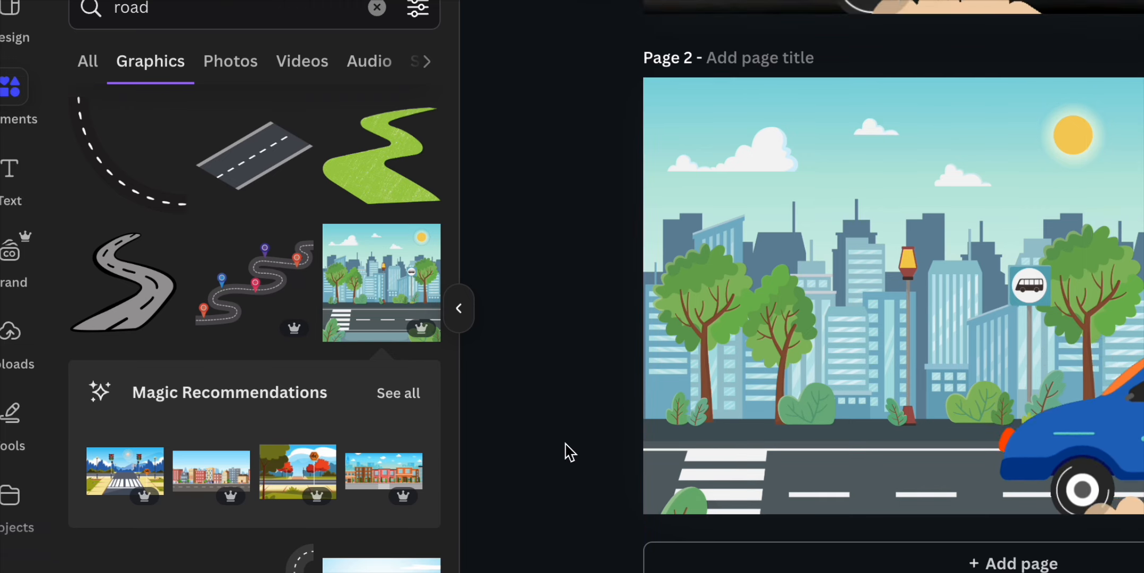
Shrink the blue car slightly and move it out past the right side of page 2
left_click(1140, 436)
mouse_move(1141, 436)
left_mouse_down()
mouse_move(897, 463)
mouse_move(1038, 401)
mouse_move(1143, 439)
left_mouse_up()
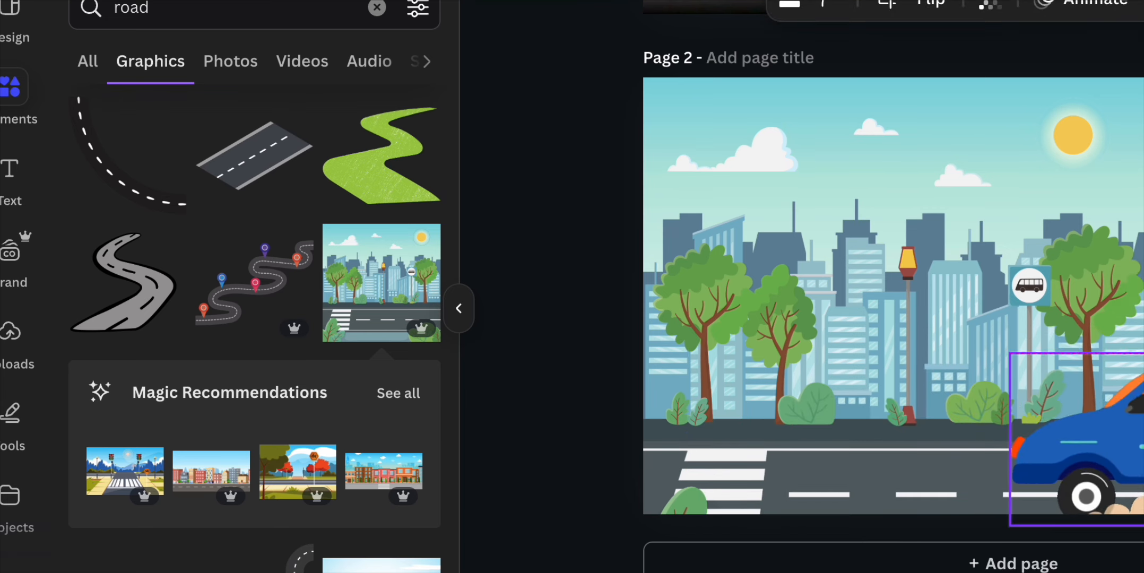
left_click_drag(1143, 440, 1143, 473)
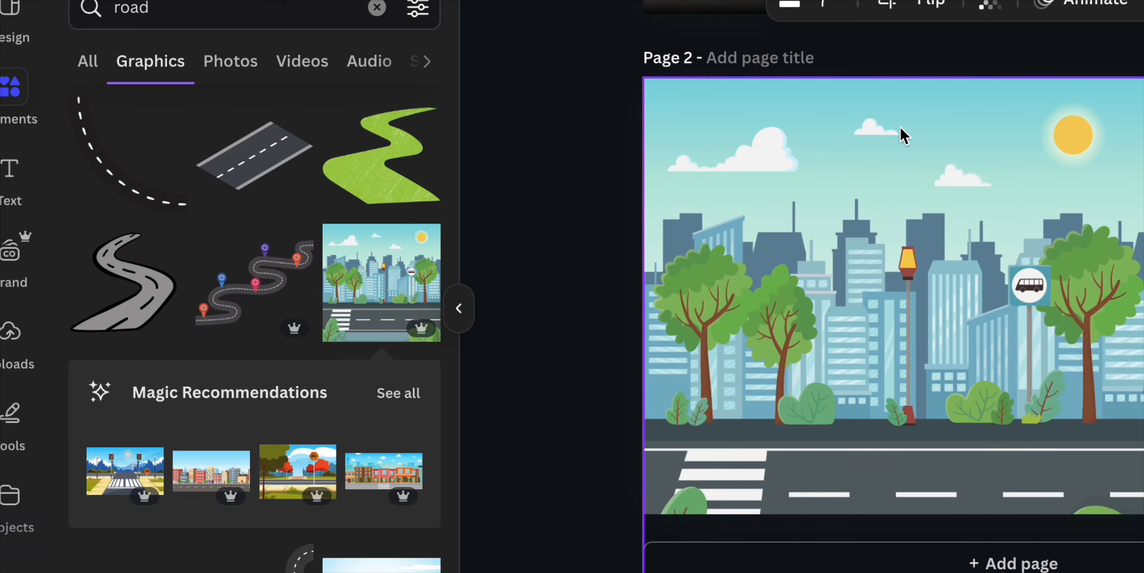
Create a custom animation for the blue car with a motion path running leftward along the road across page 2
left_click(1091, 6)
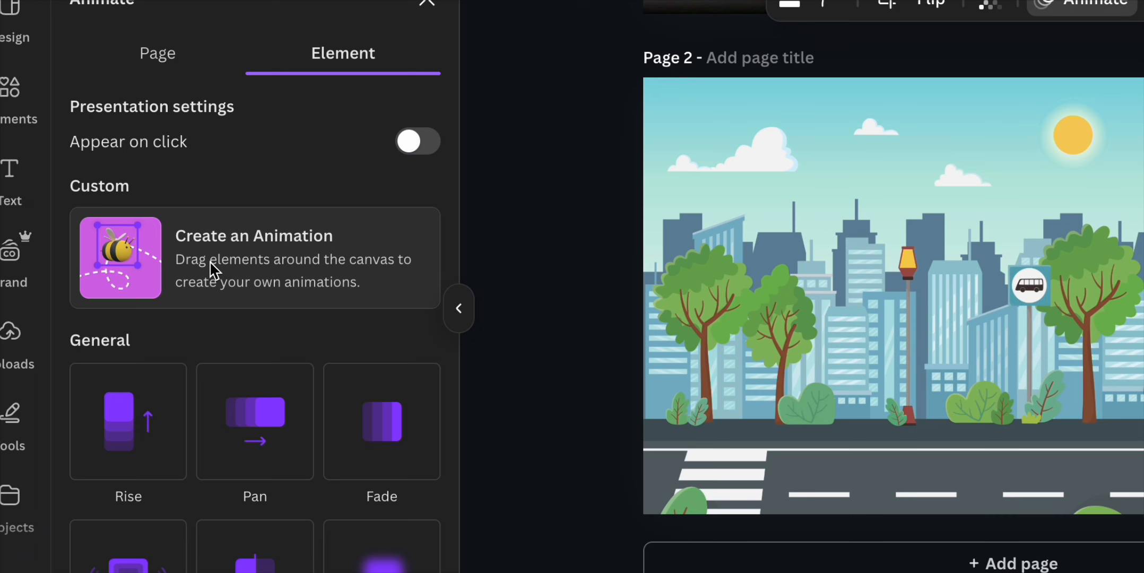
left_click(149, 244)
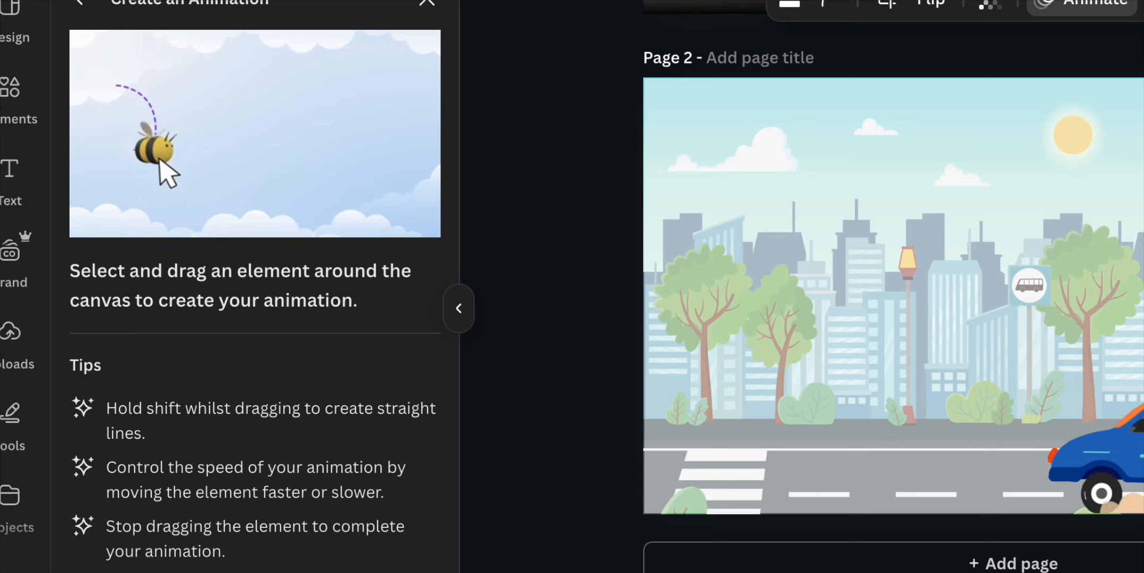
mouse_move(1139, 454)
left_mouse_down()
mouse_move(995, 440)
mouse_move(725, 460)
left_mouse_up()
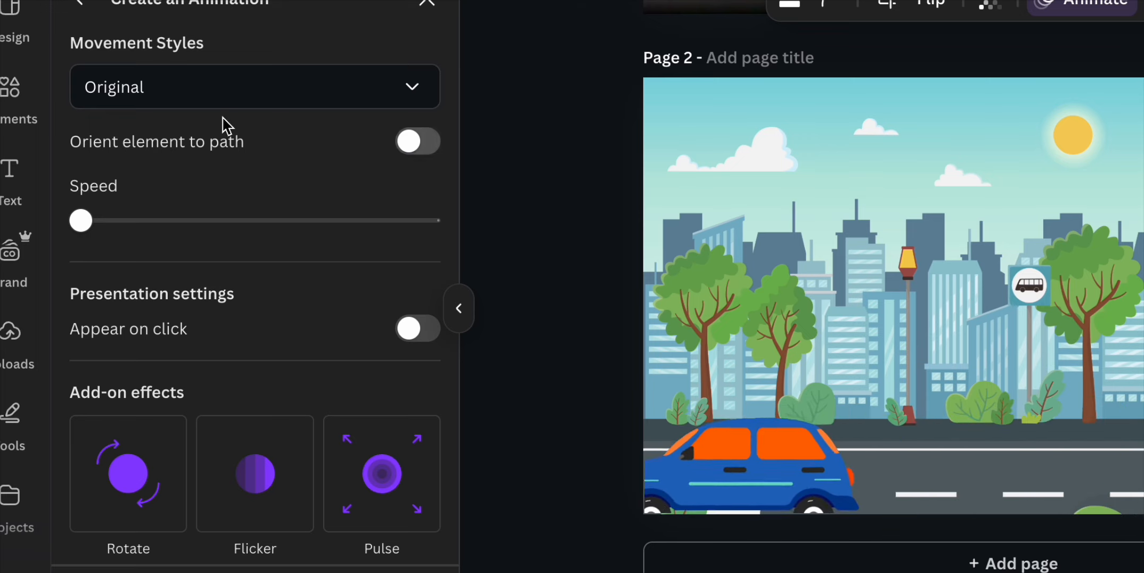
Set the car animation's movement style to Smooth and its speed close to the slowest setting
left_click(220, 100)
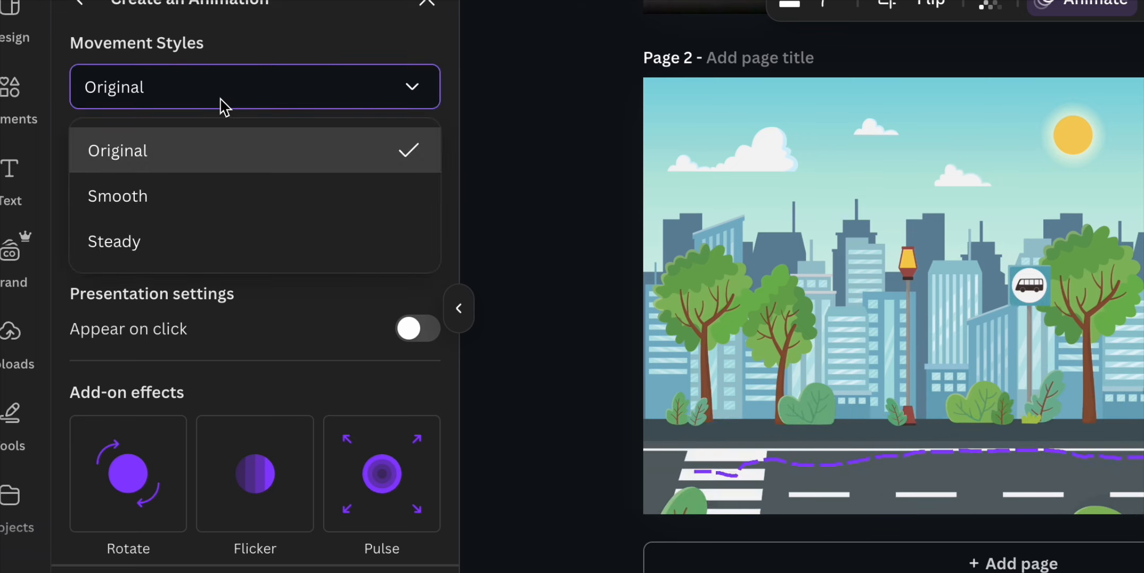
left_click(223, 202)
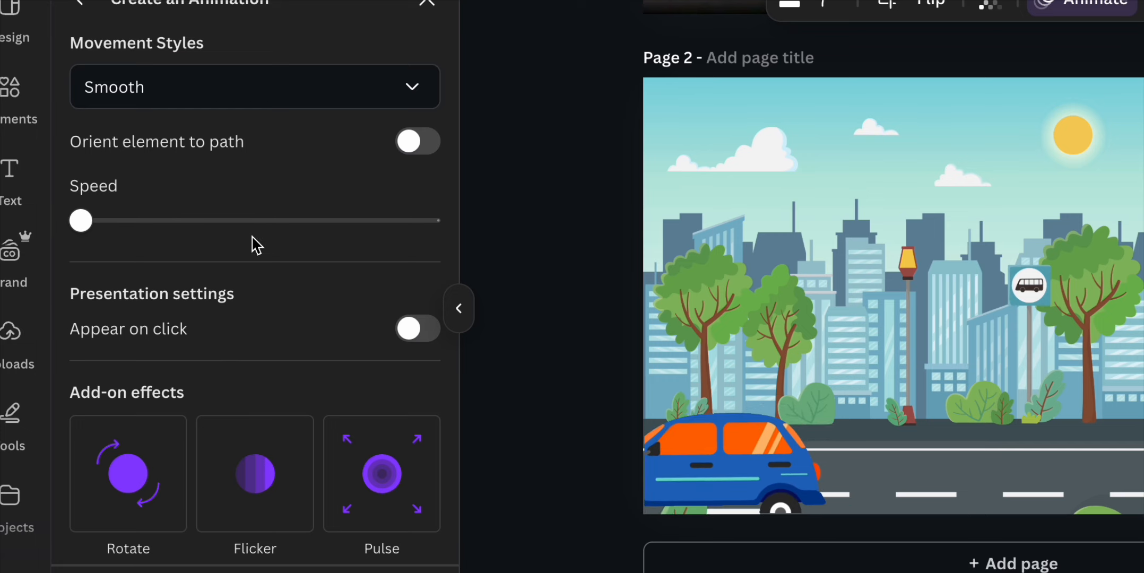
left_click(265, 221)
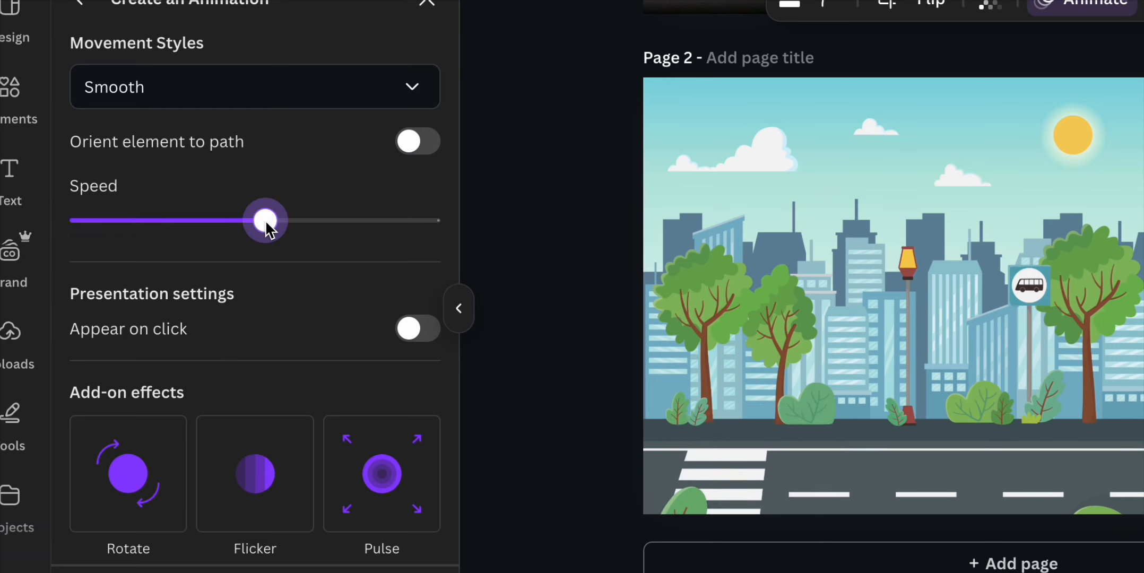
left_click(88, 220)
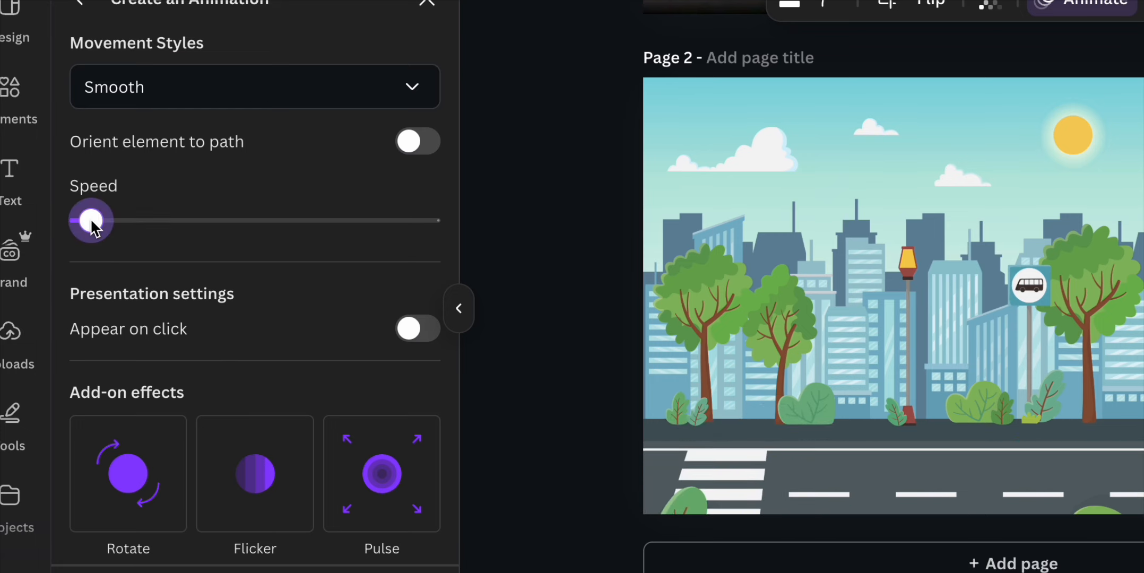
scroll(350, 488, "down", 3)
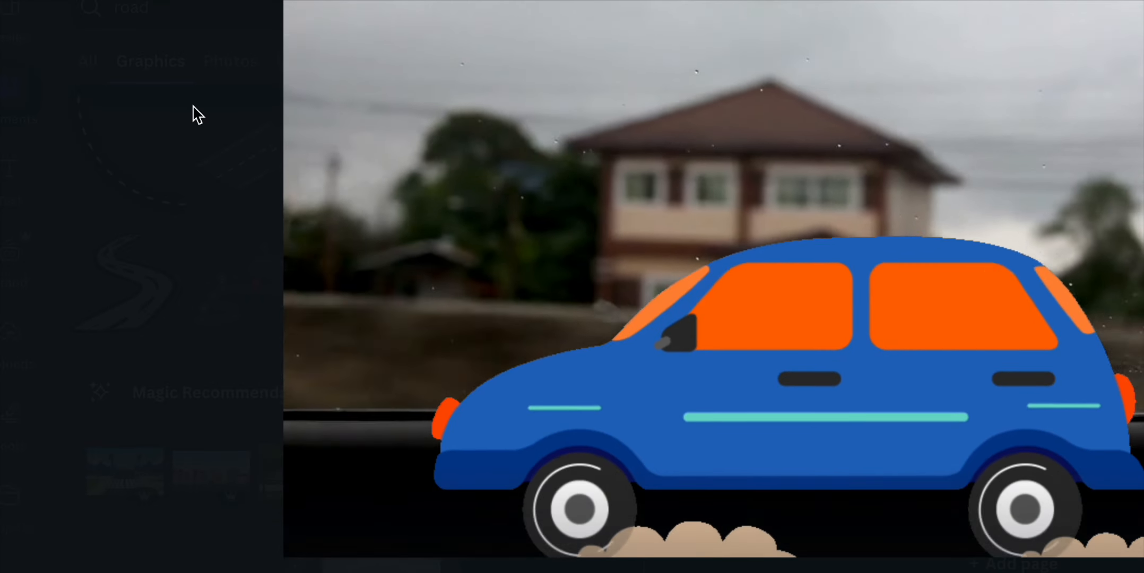
Preview the page 2 car animation in full screen, replay it from the start, and close the preview
left_click(191, 113)
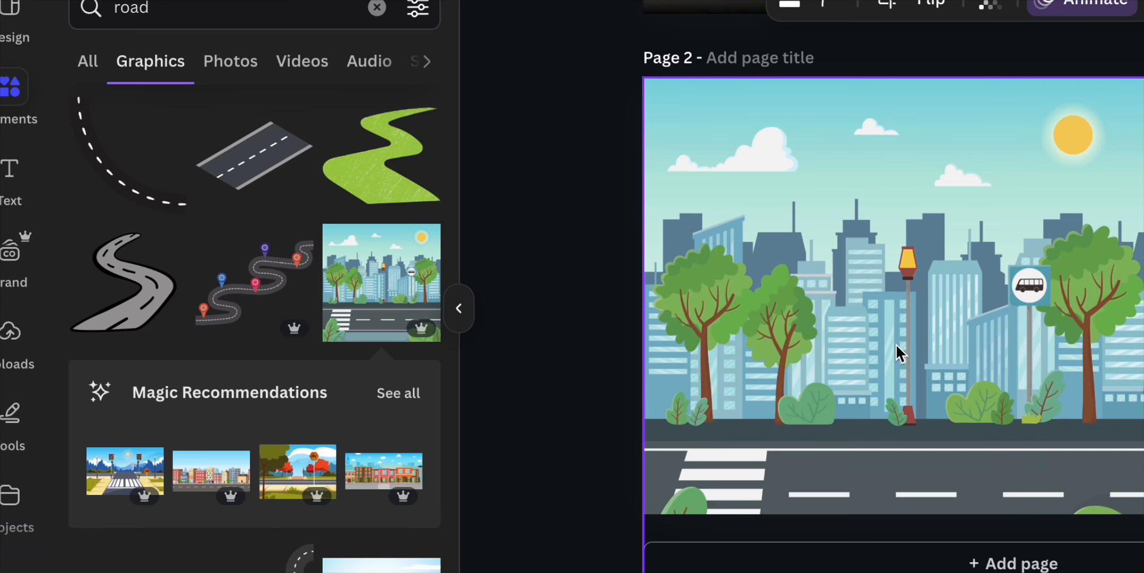
scroll(897, 353, "up", 5)
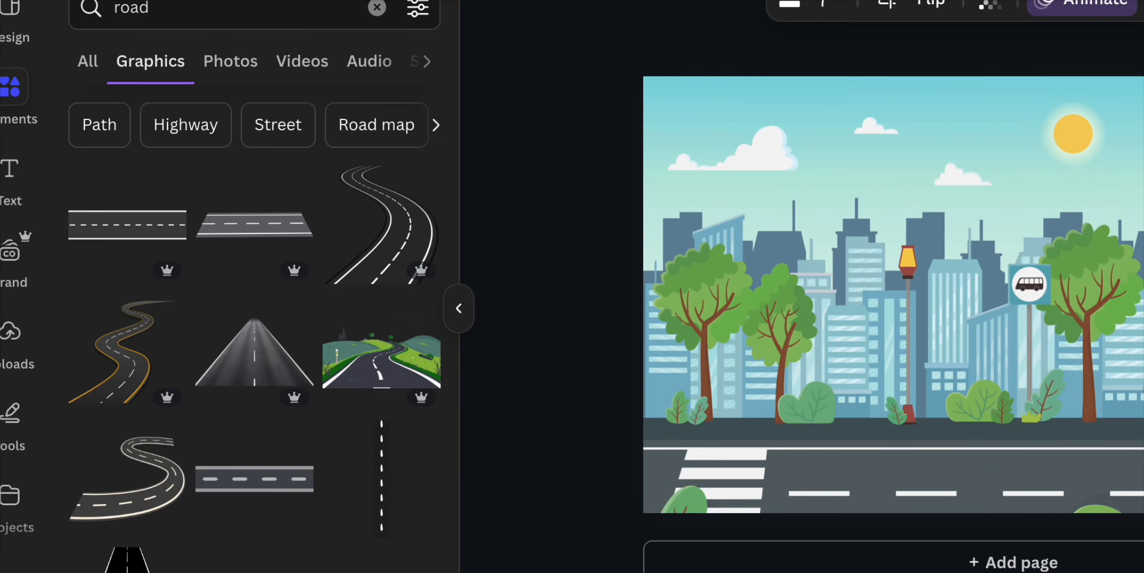
key("space")
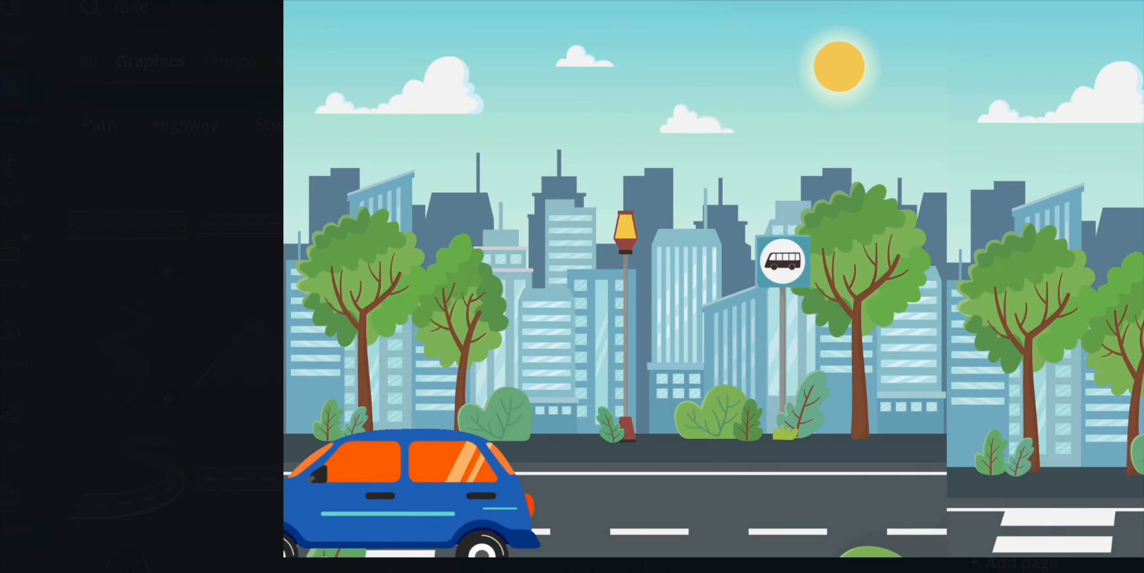
mouse_move(565, 211)
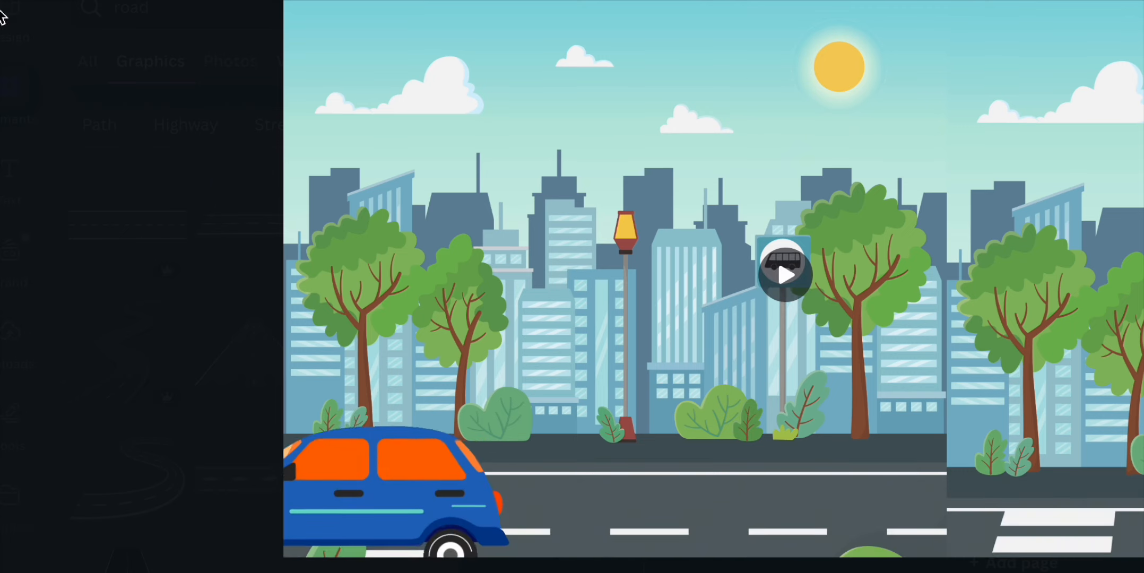
mouse_move(383, 512)
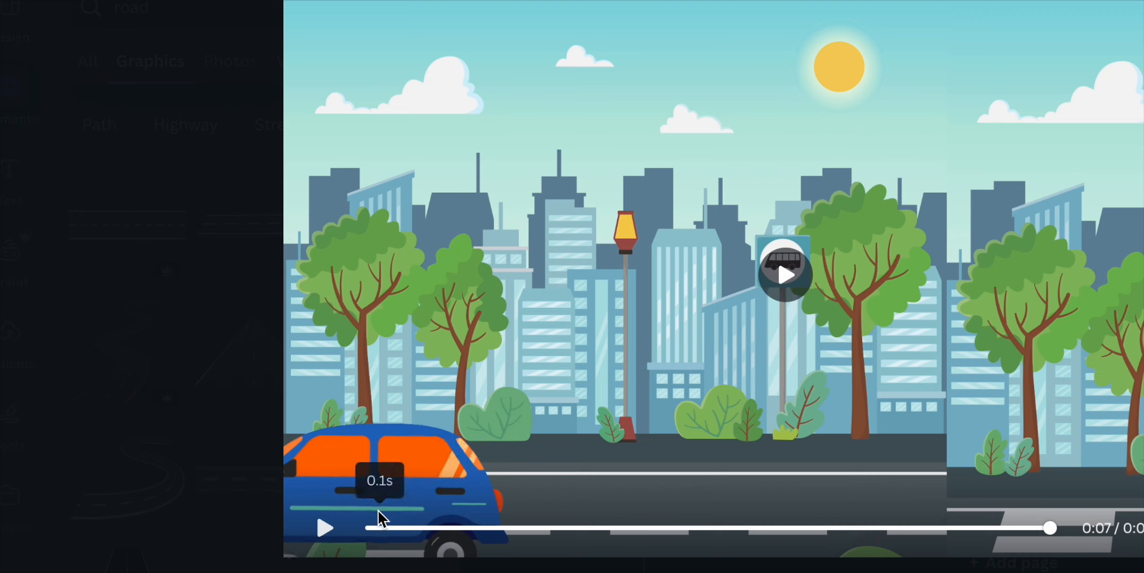
left_click(327, 523)
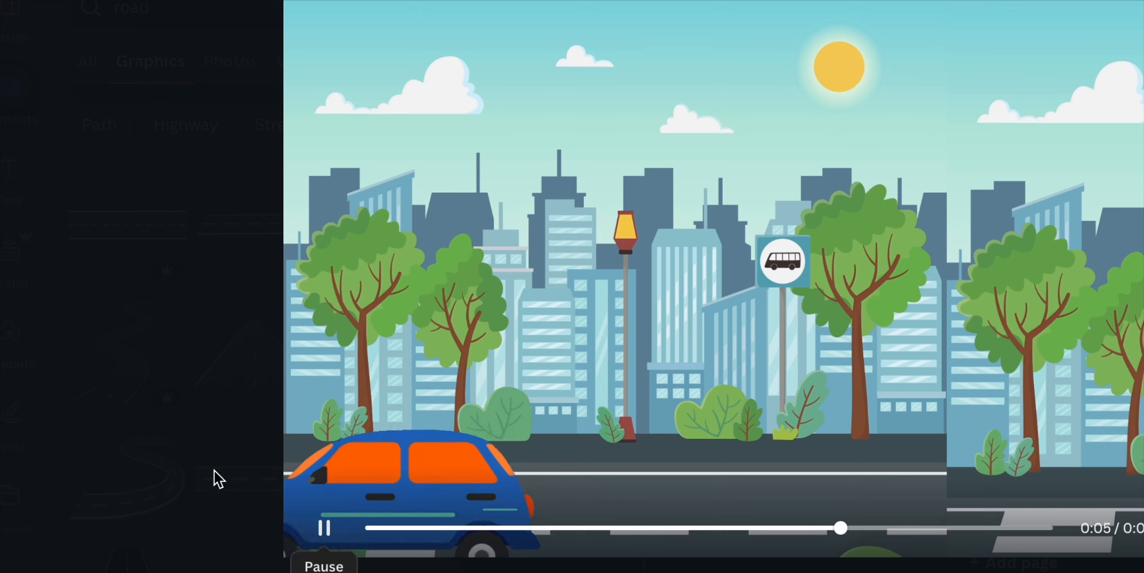
left_click(366, 3)
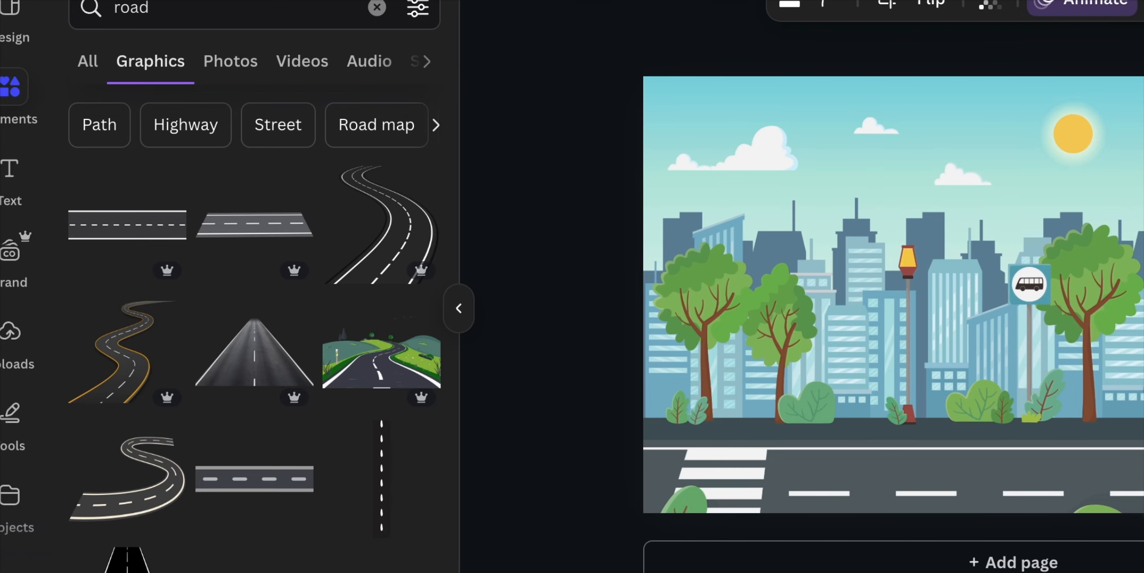
Clear the element search and review the blue car's custom animation settings and the general element animation styles
left_click(376, 8)
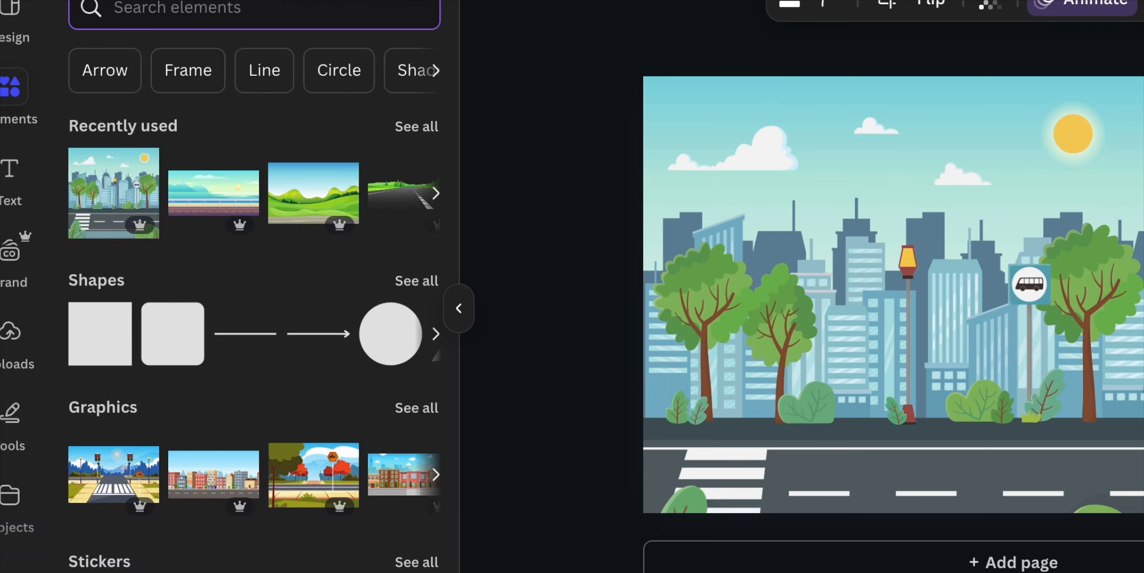
left_click(1069, 16)
left_click(1070, 16)
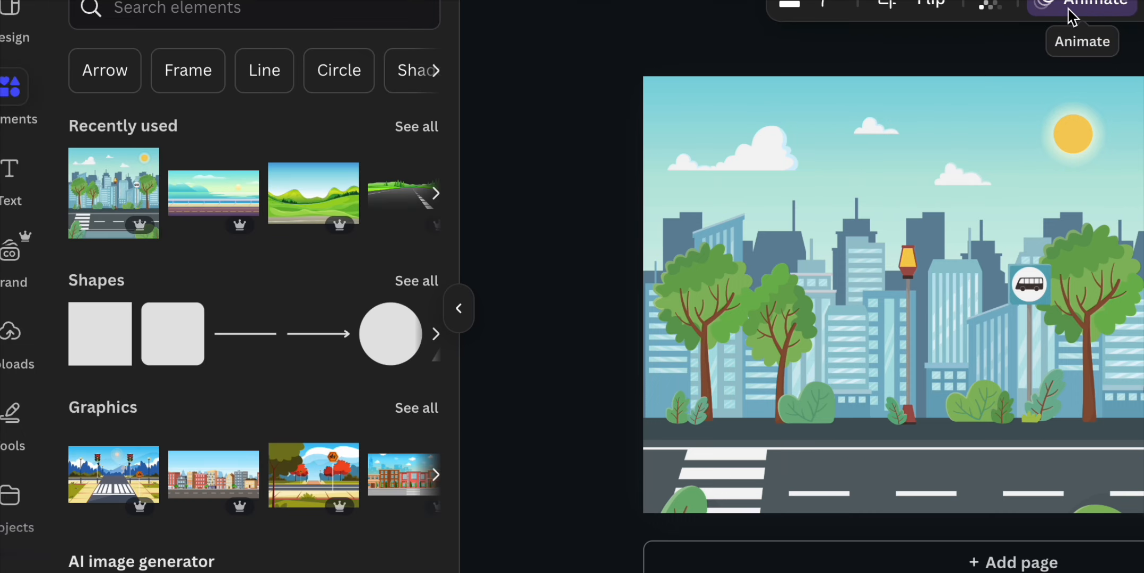
left_click(1072, 17)
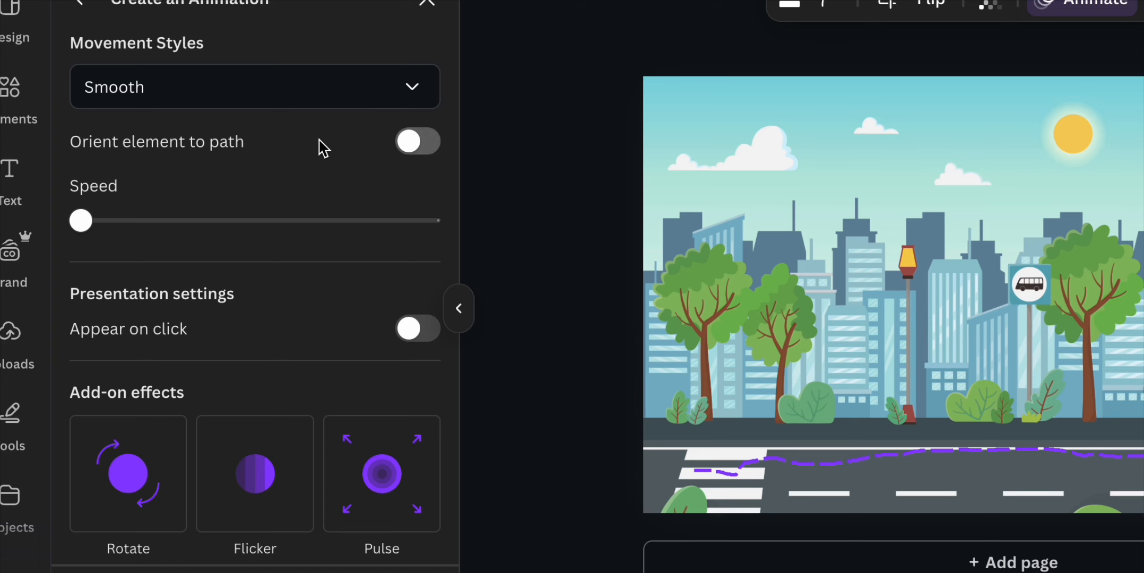
left_click(83, 8)
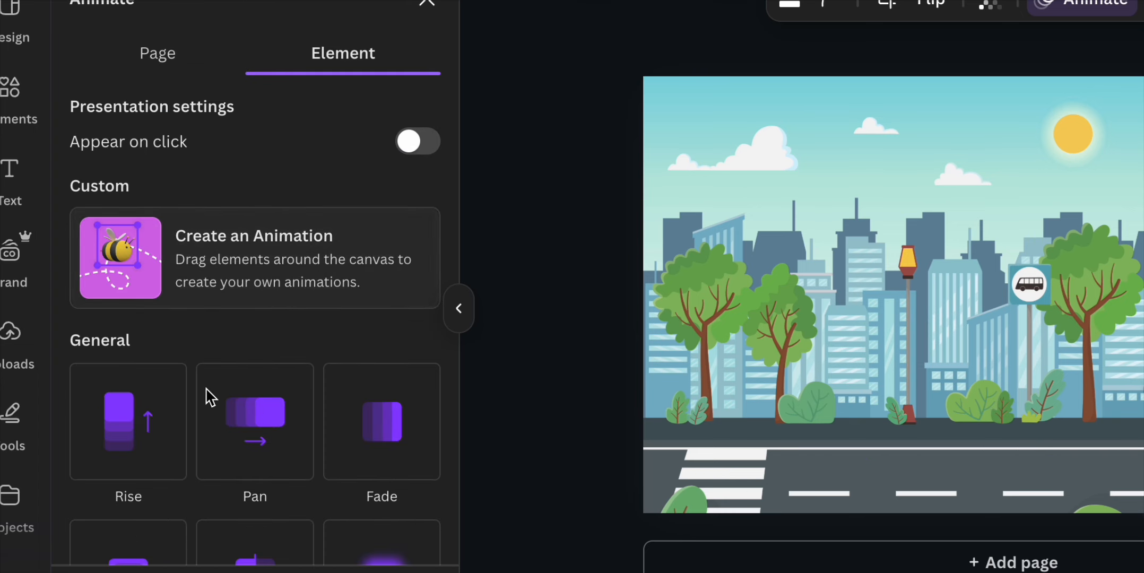
scroll(206, 385, "down", 1)
left_click(214, 402)
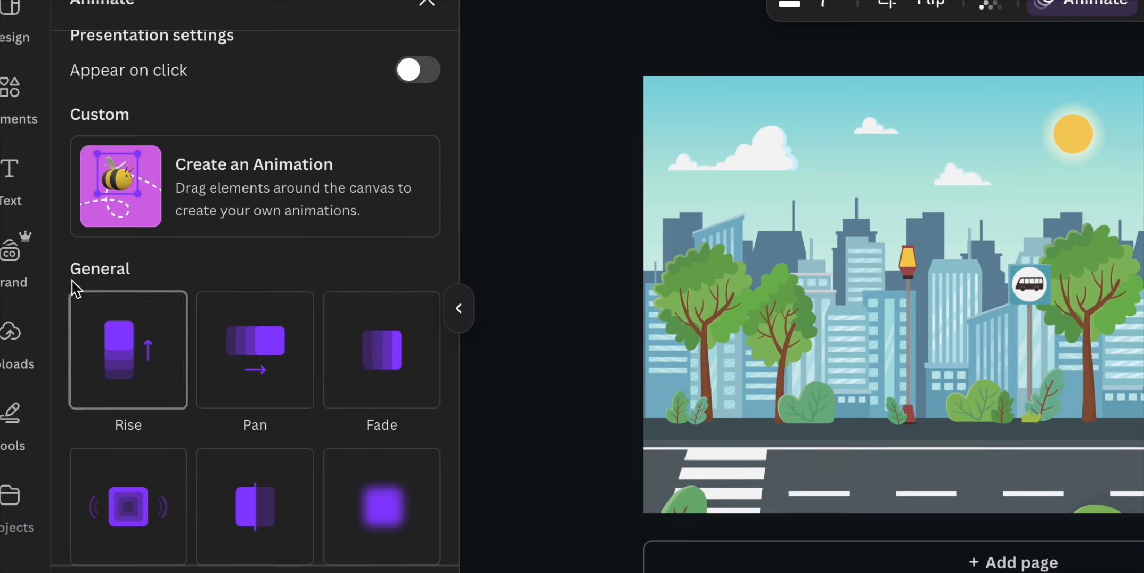
left_click(146, 194)
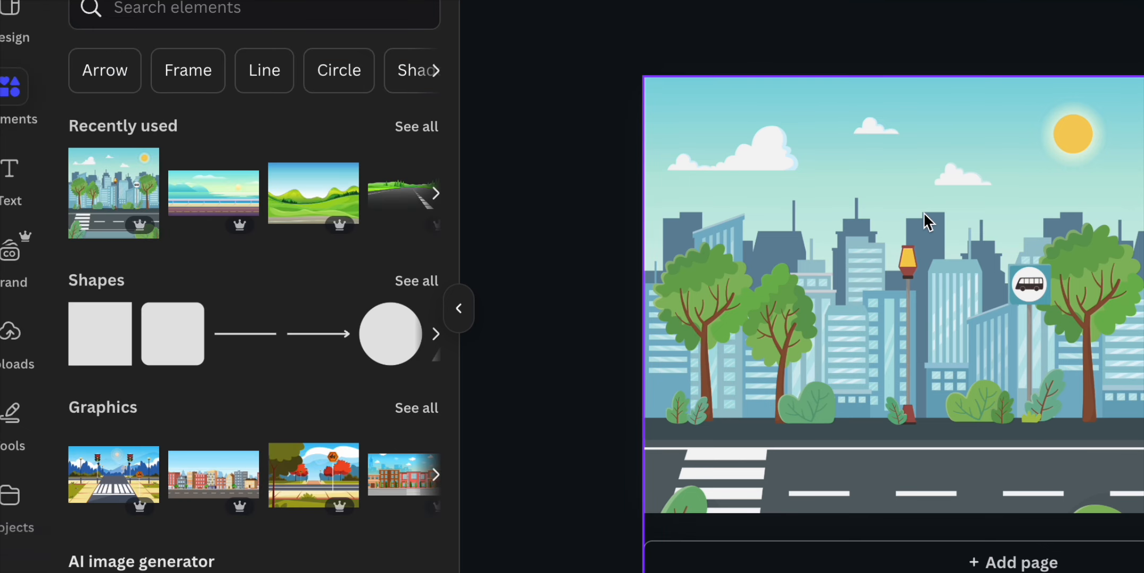
Delete the city street background from page 2 and search the graphics for "running"
key("Delete")
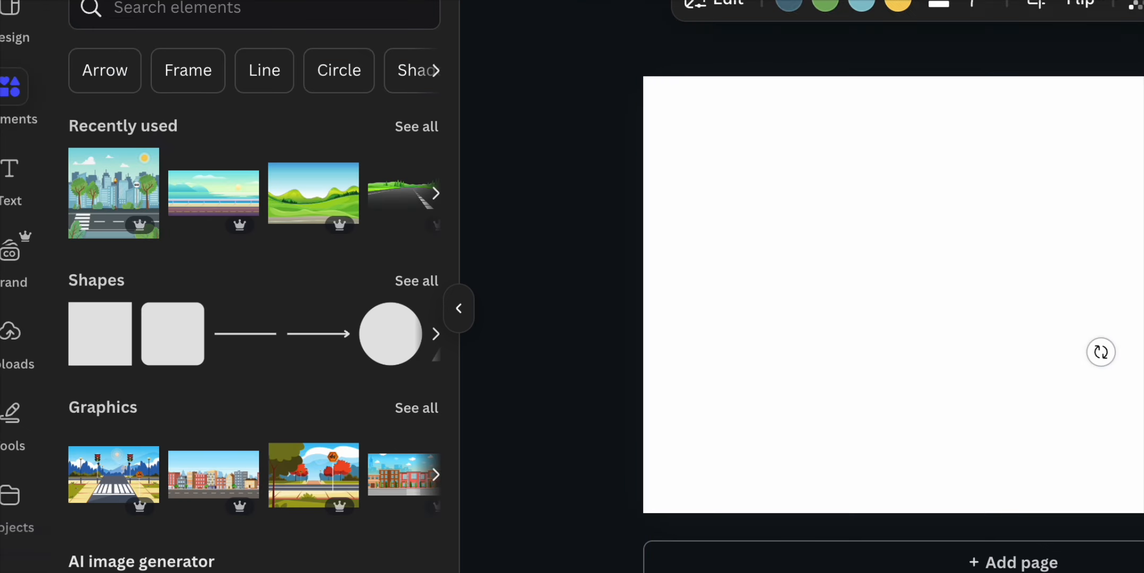
left_click(214, 19)
type("runno")
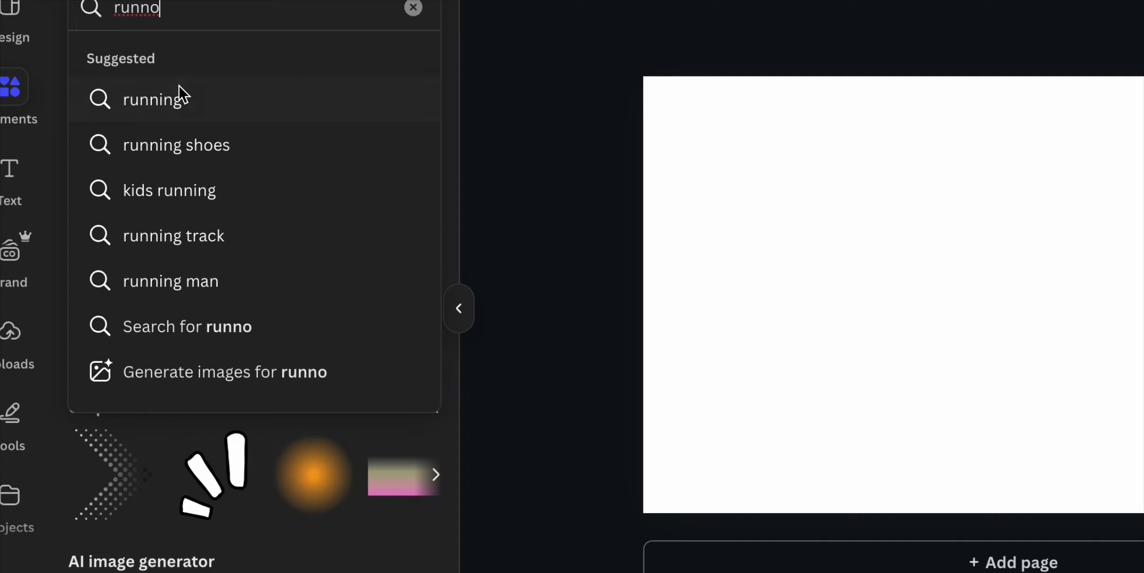
left_click(177, 90)
left_click(164, 62)
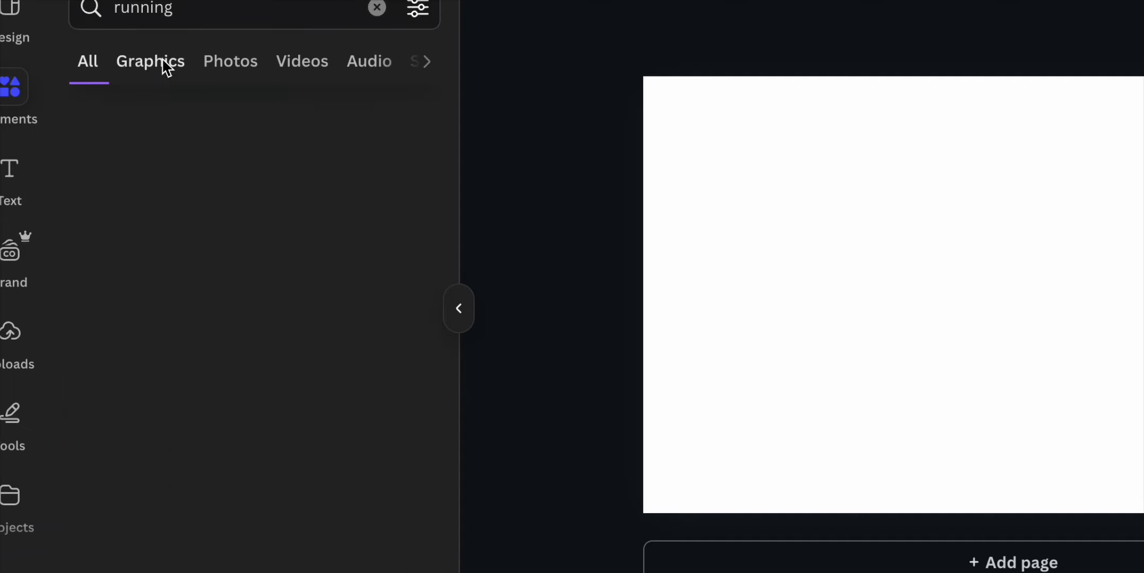
left_click(166, 68)
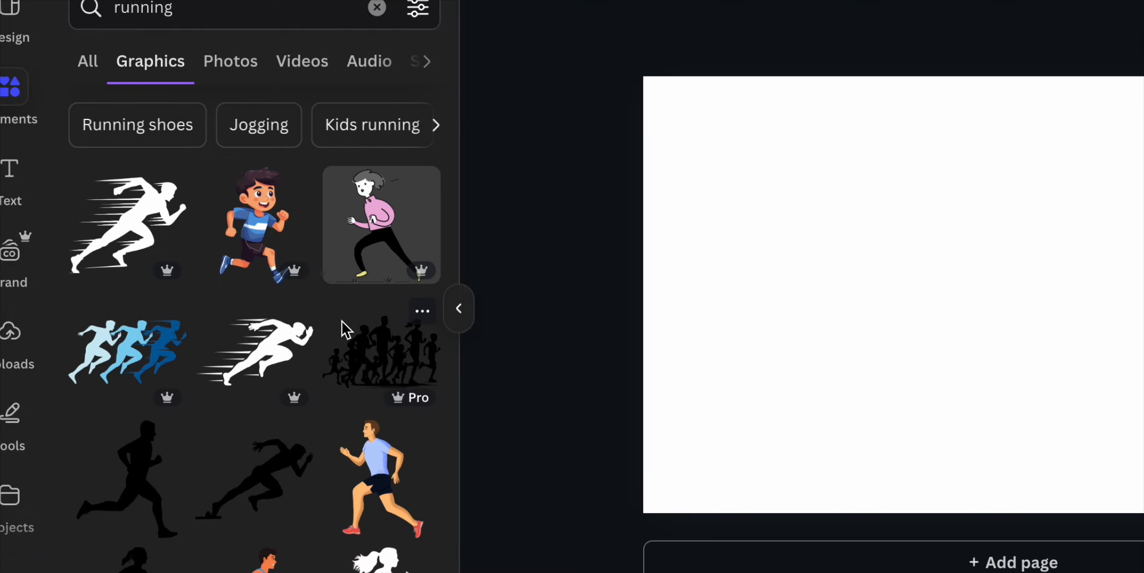
Add the animated runner in the yellow shirt, shrink it, and place it in the lower-left corner of the page
scroll(287, 418, "down", 5)
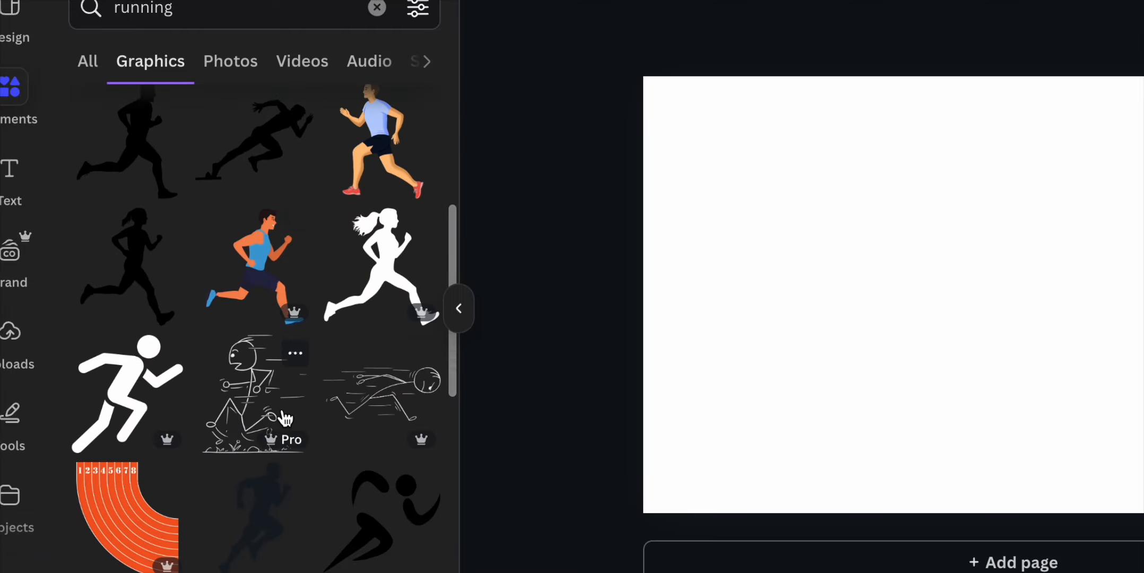
scroll(285, 419, "down", 5)
scroll(286, 418, "down", 3)
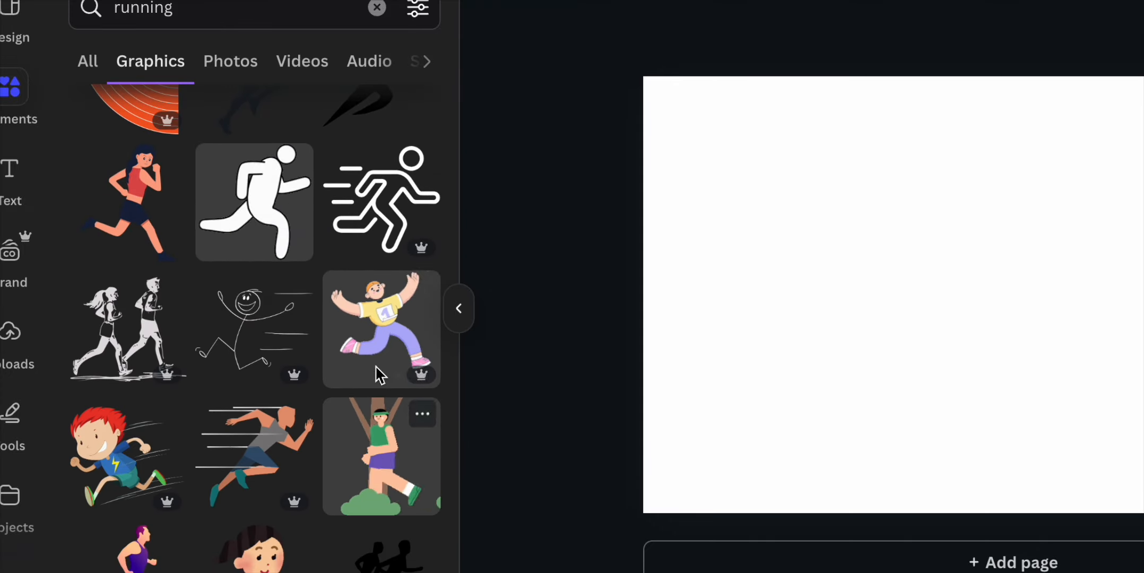
left_click(375, 347)
left_click_drag(955, 326, 718, 391)
left_click_drag(936, 207, 905, 357)
mouse_move(830, 404)
left_mouse_down()
mouse_move(853, 404)
mouse_move(840, 406)
left_mouse_up()
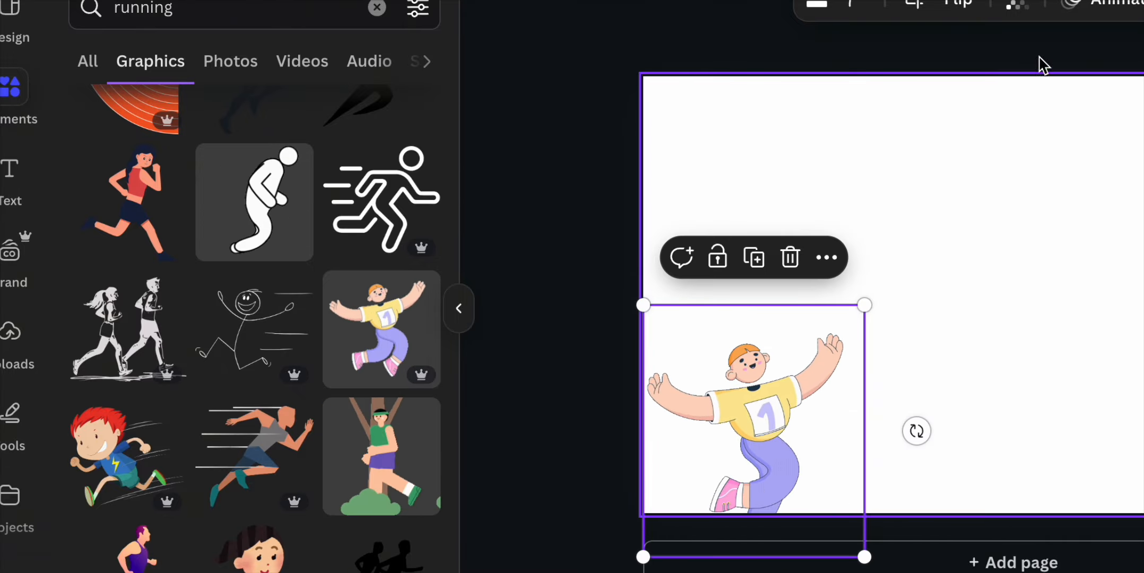
Create a custom animation for the runner with a motion path running rightward along the bottom of the page
left_click(963, 224)
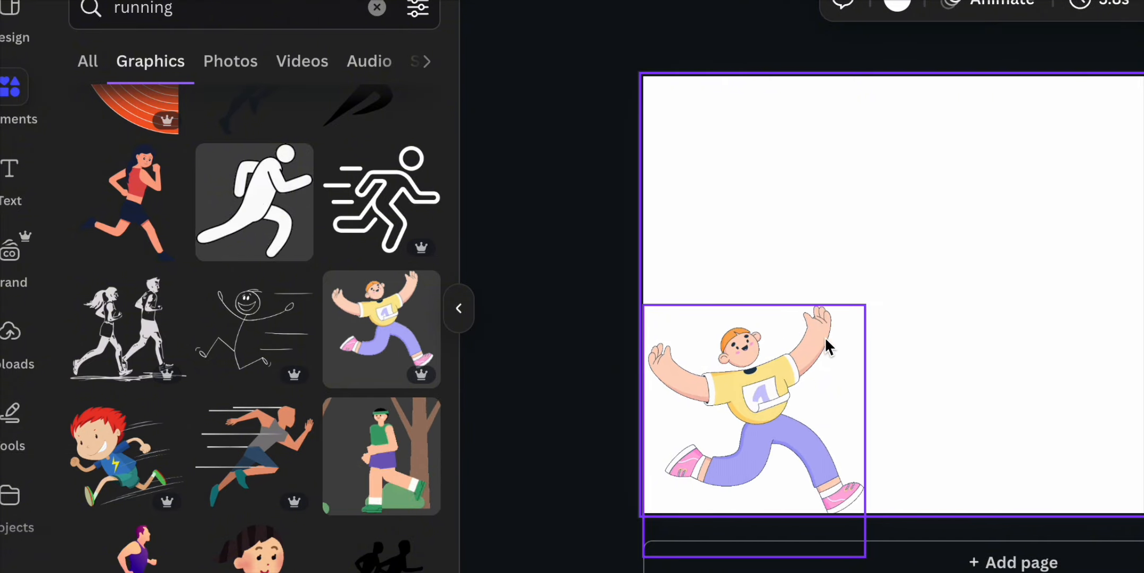
left_click(826, 337)
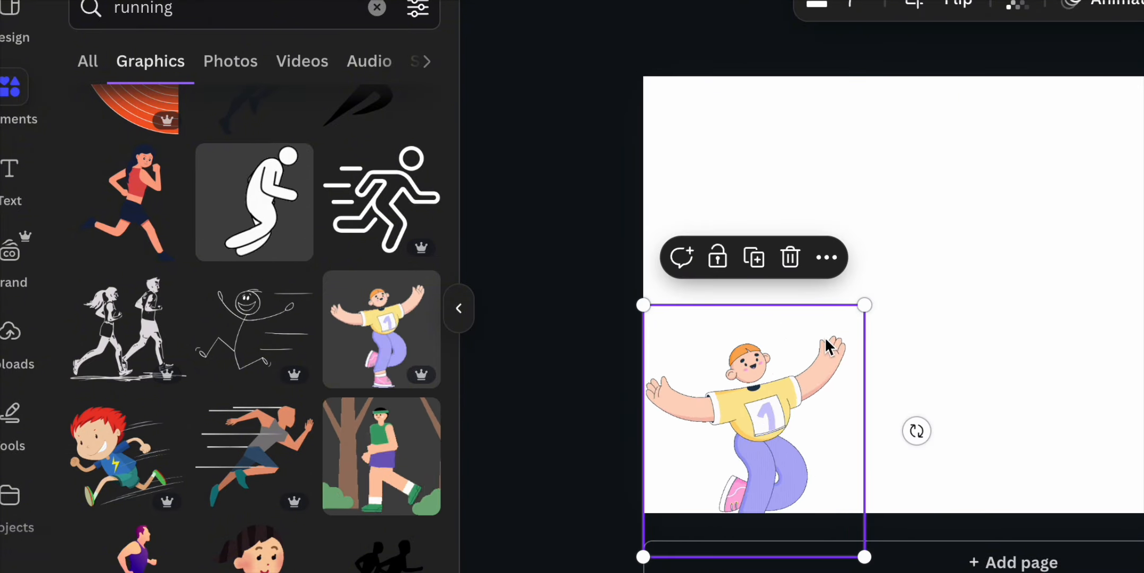
left_click(1099, 6)
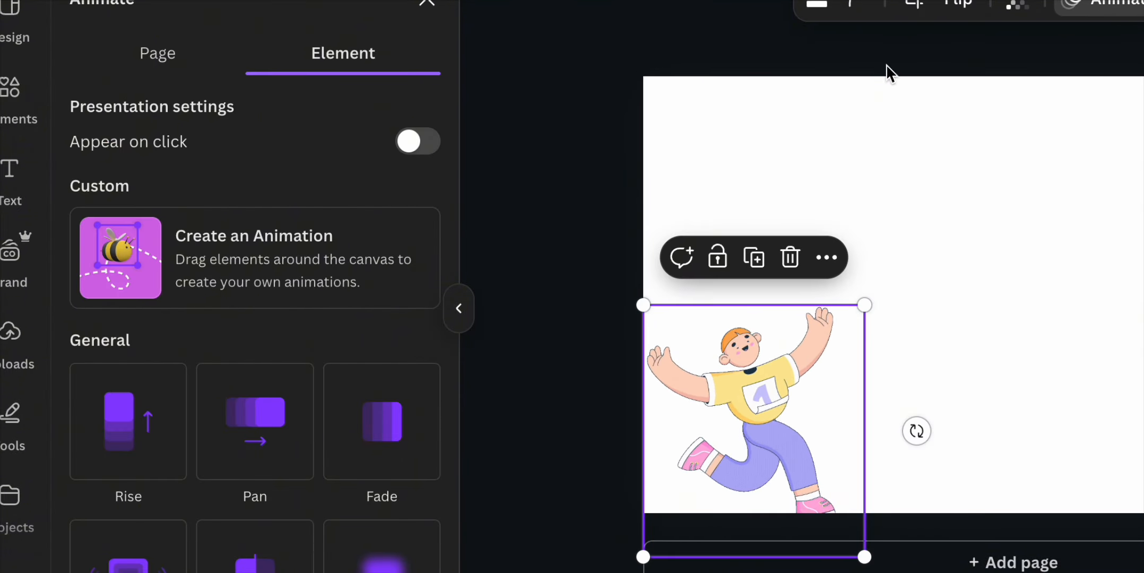
left_click(187, 260)
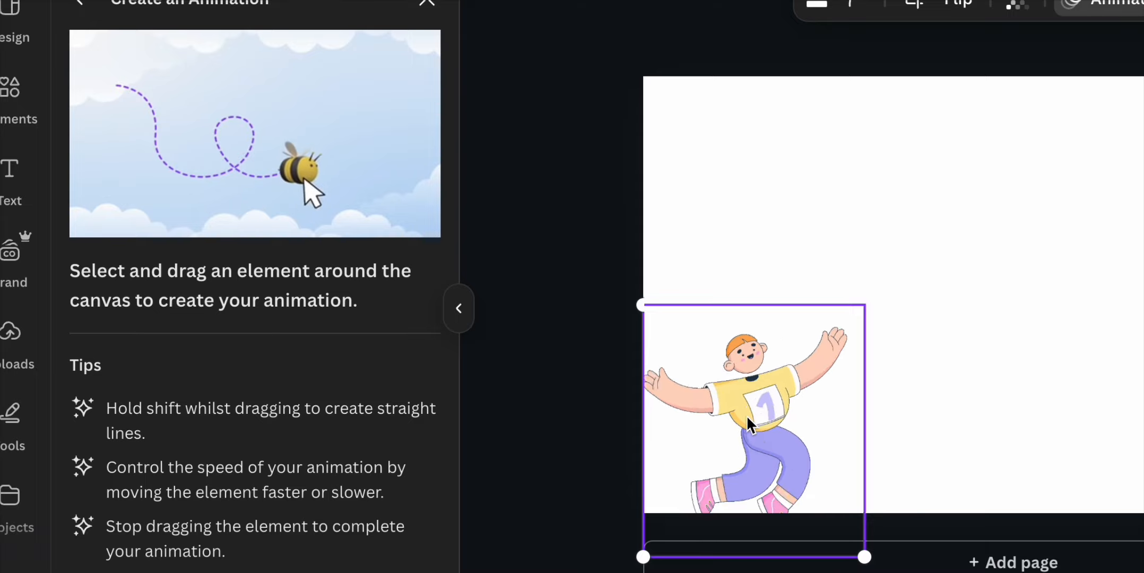
mouse_move(754, 417)
left_mouse_down()
mouse_move(874, 408)
mouse_move(1143, 420)
left_mouse_up()
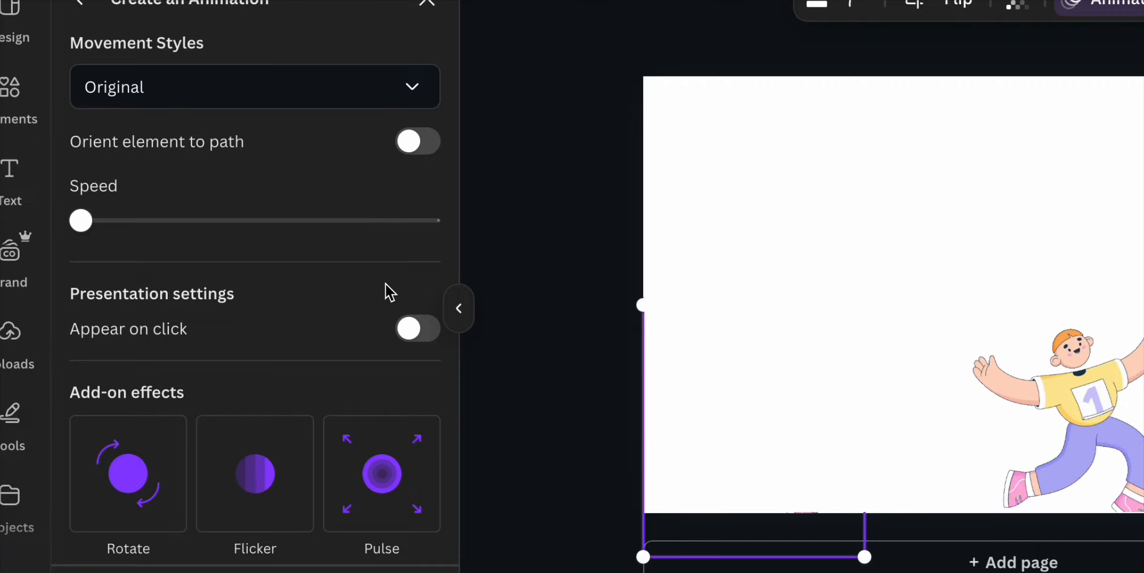
Set the runner animation's movement style to Smooth and leave the animation settings
left_click(164, 89)
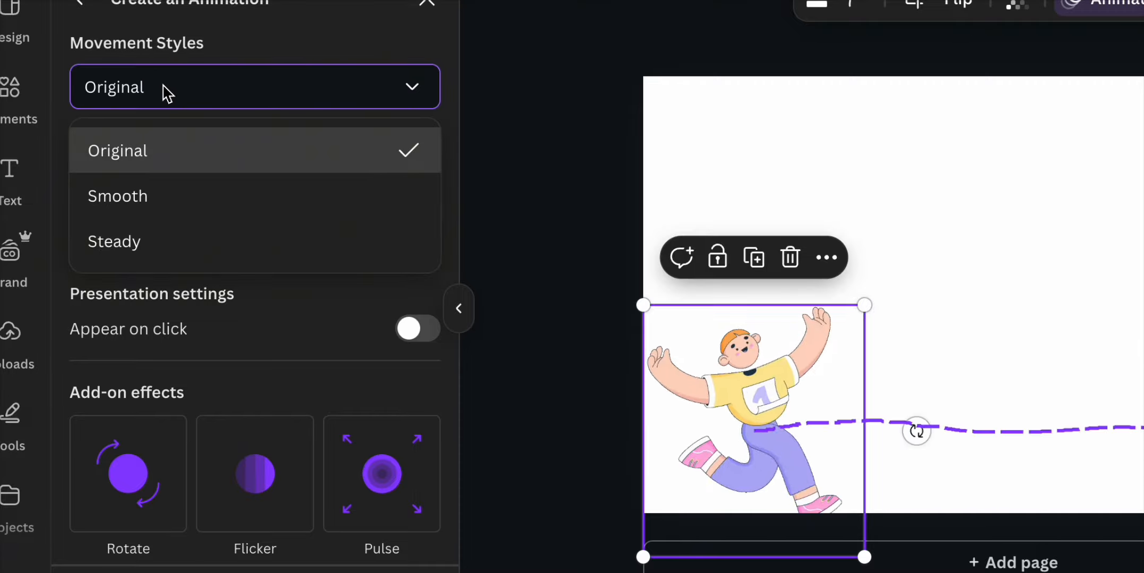
left_click(178, 199)
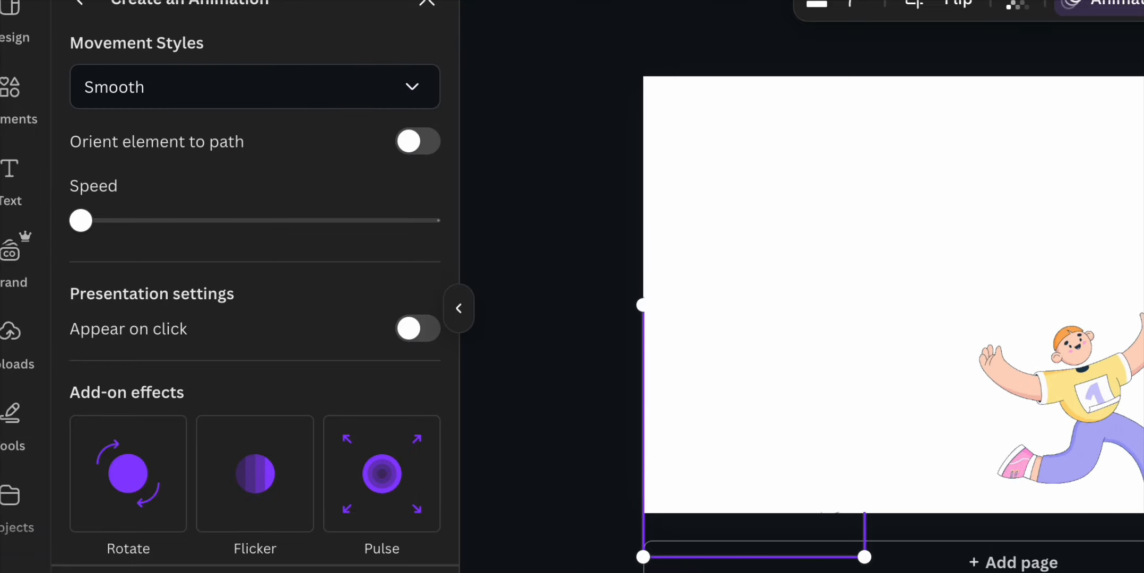
key("Escape")
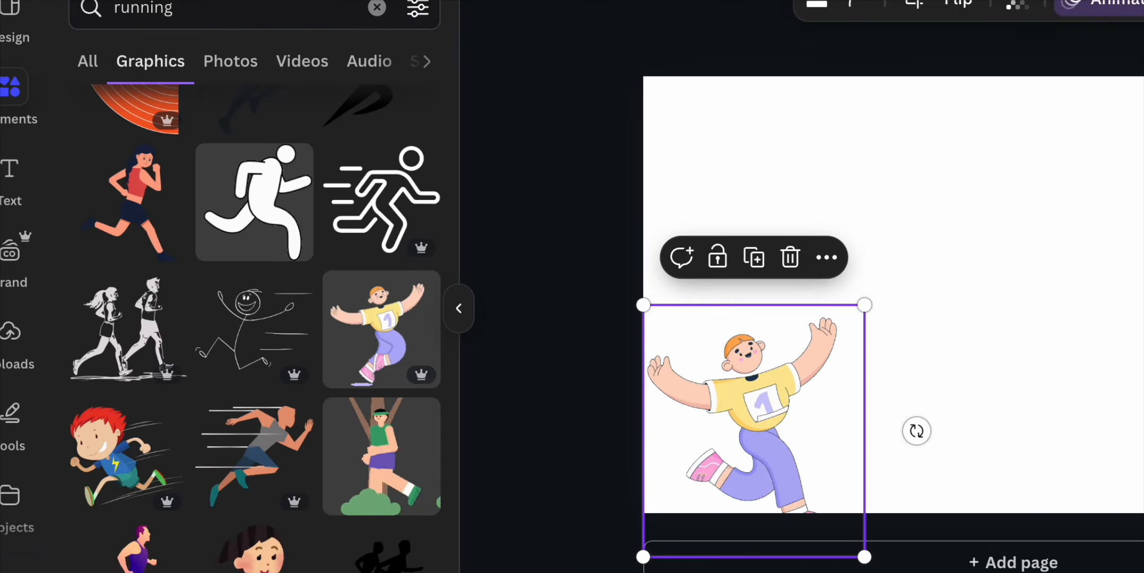
Preview the runner's animation in full screen and close the preview
key("space")
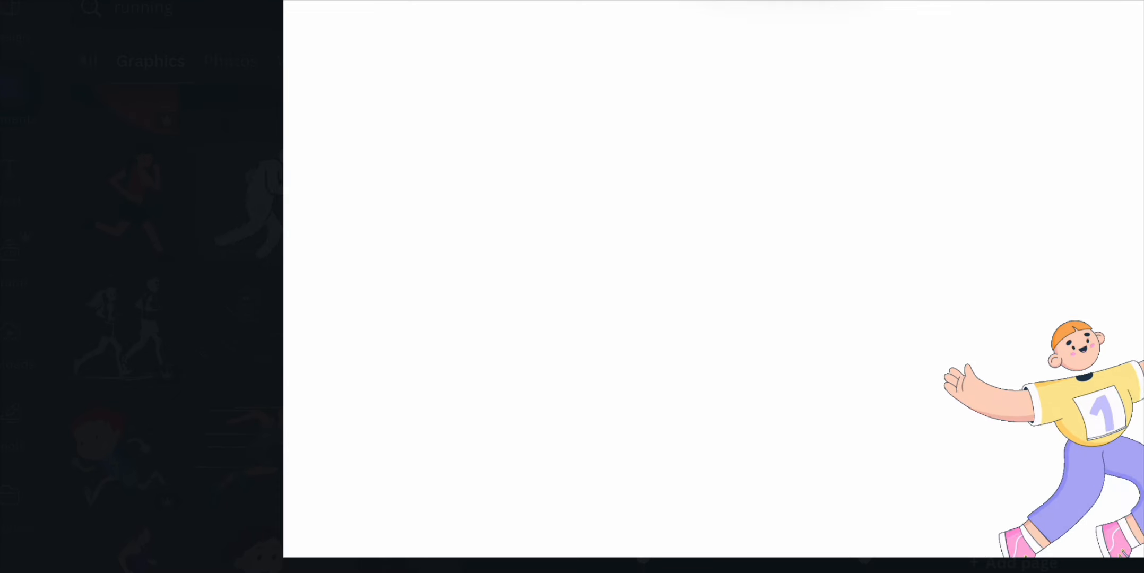
key("space")
key("Escape")
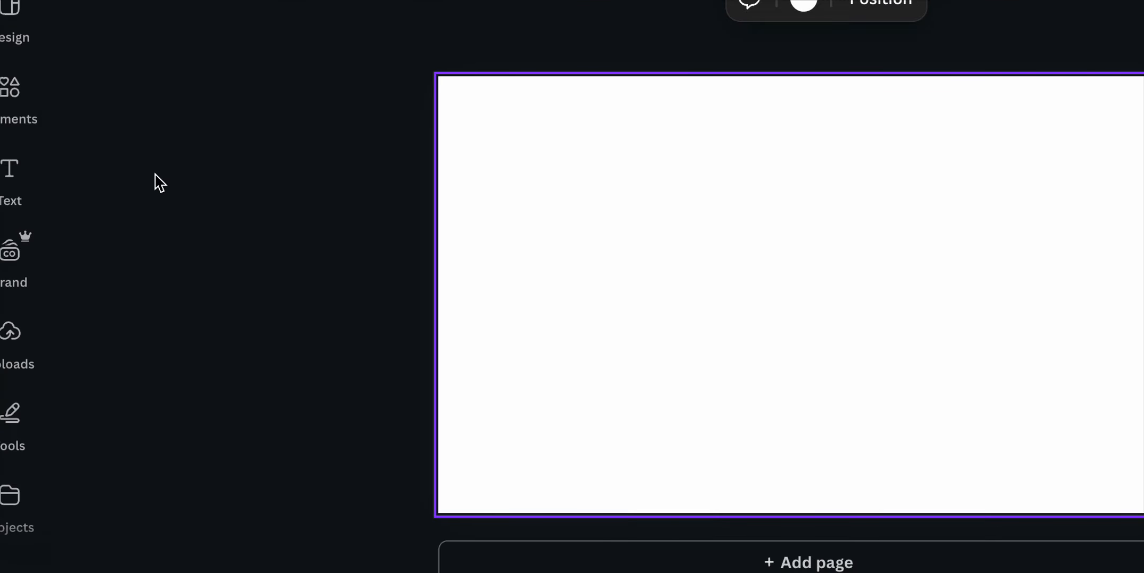
Insert the uploaded photo of the woman holding a child on the blank page and enlarge it to fill most of the page
left_click(13, 183)
left_click(14, 345)
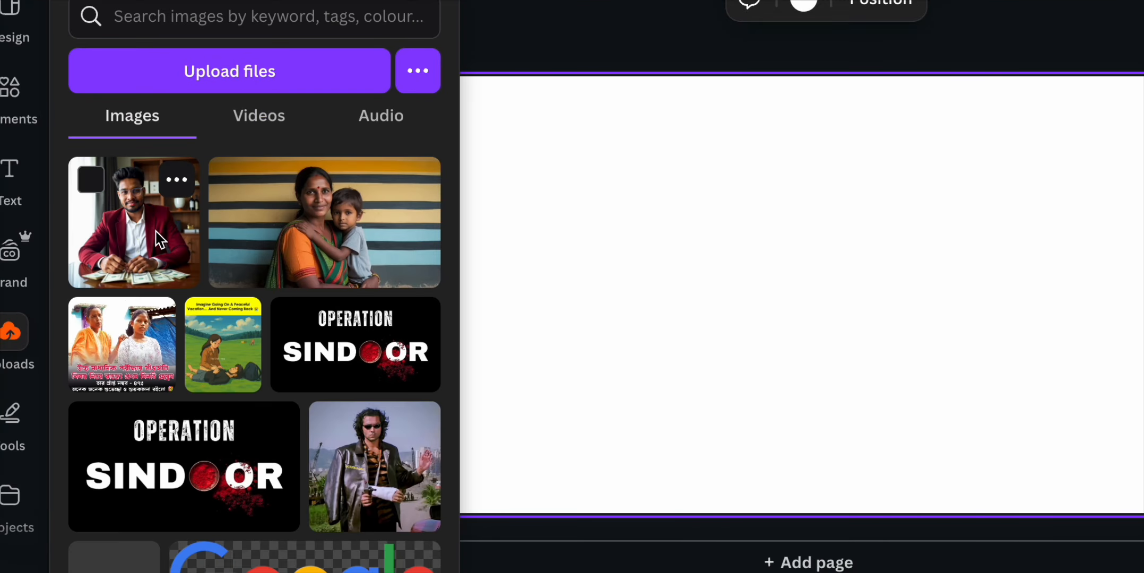
left_click(284, 262)
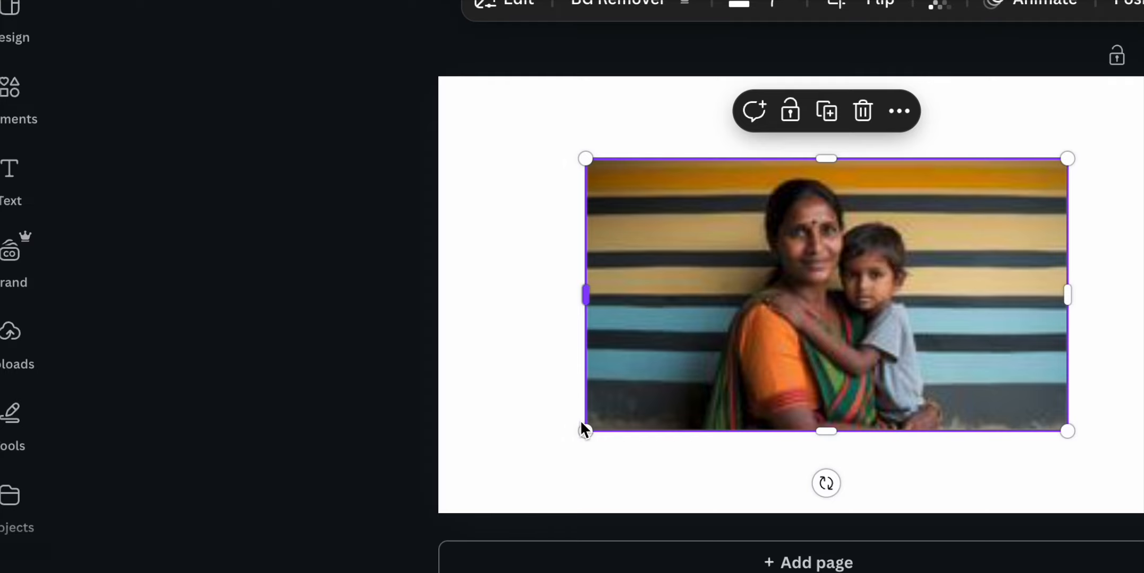
left_click_drag(581, 430, 515, 470)
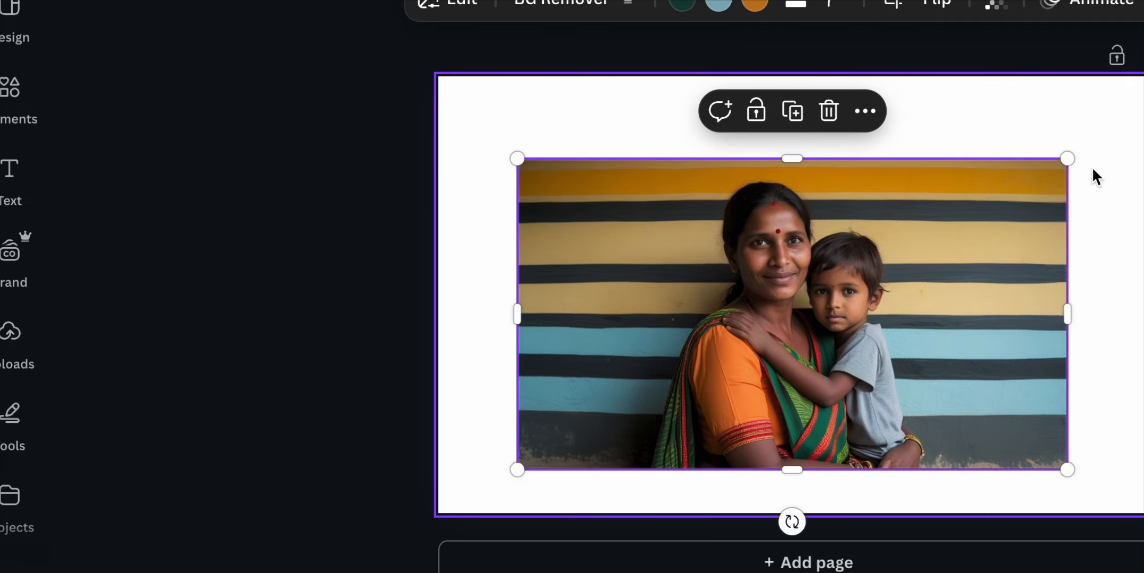
left_click_drag(1066, 158, 1105, 138)
left_click(9, 366)
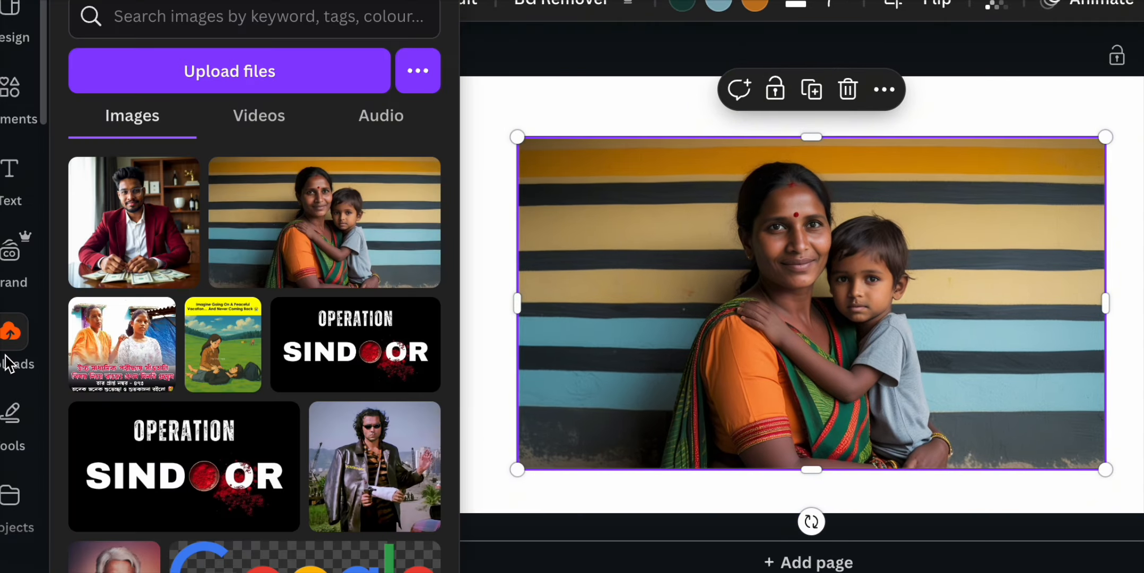
left_click(10, 248)
left_click(841, 232)
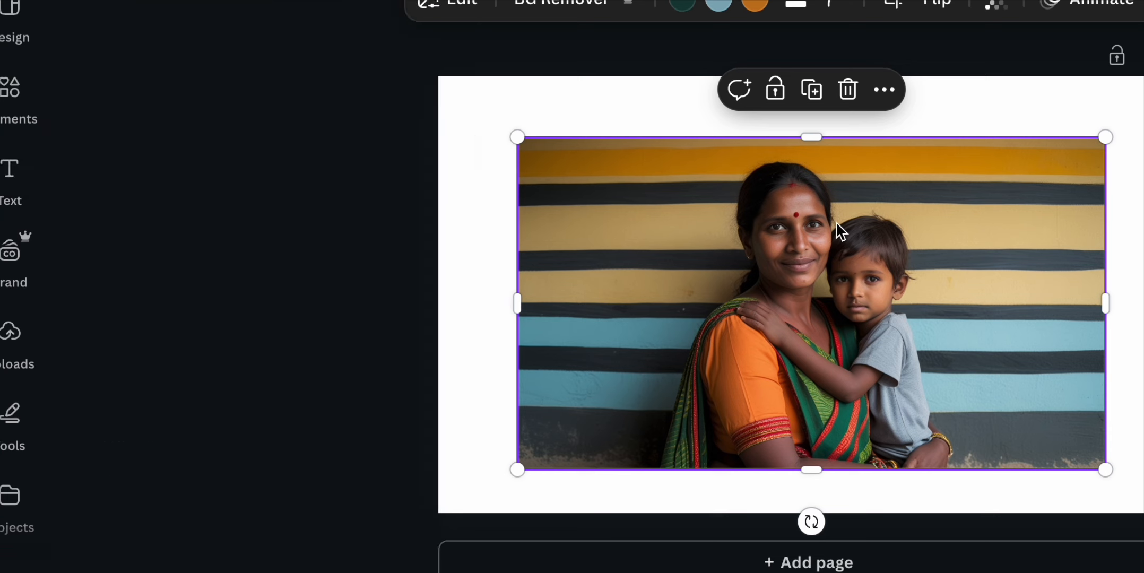
Enlarge the woman-and-child photo slightly and preview the Shake Zoom animation on it in full screen
left_click_drag(1106, 139, 1132, 142)
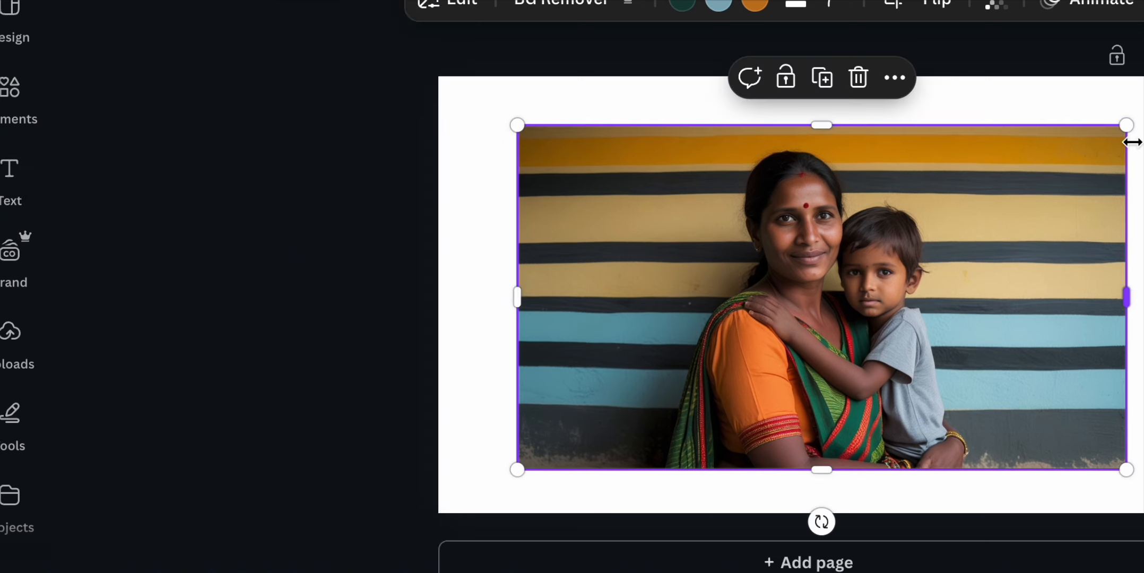
left_click(1095, 11)
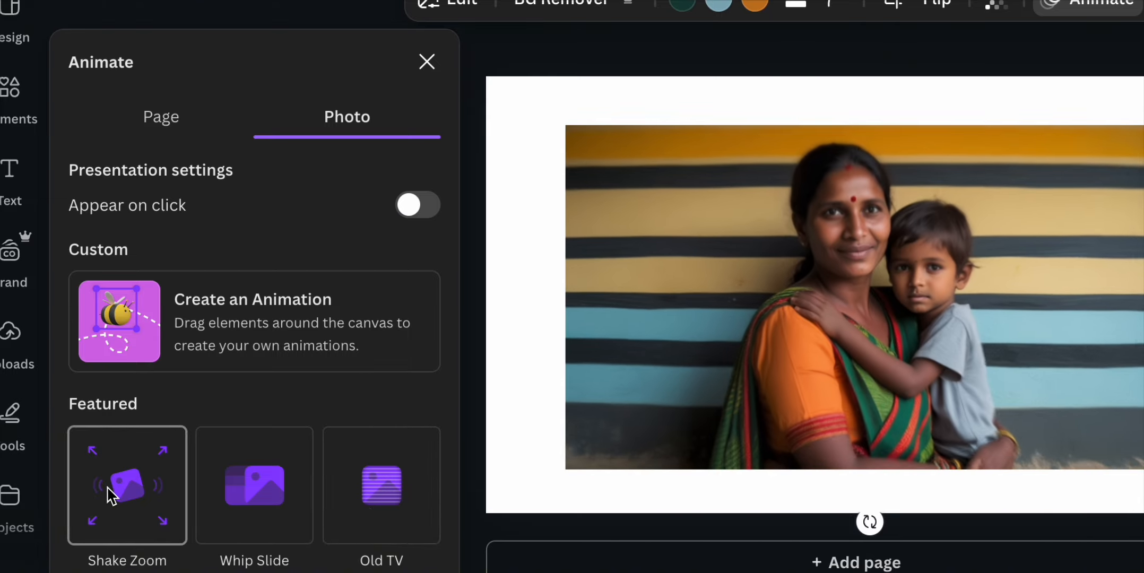
left_click(110, 493)
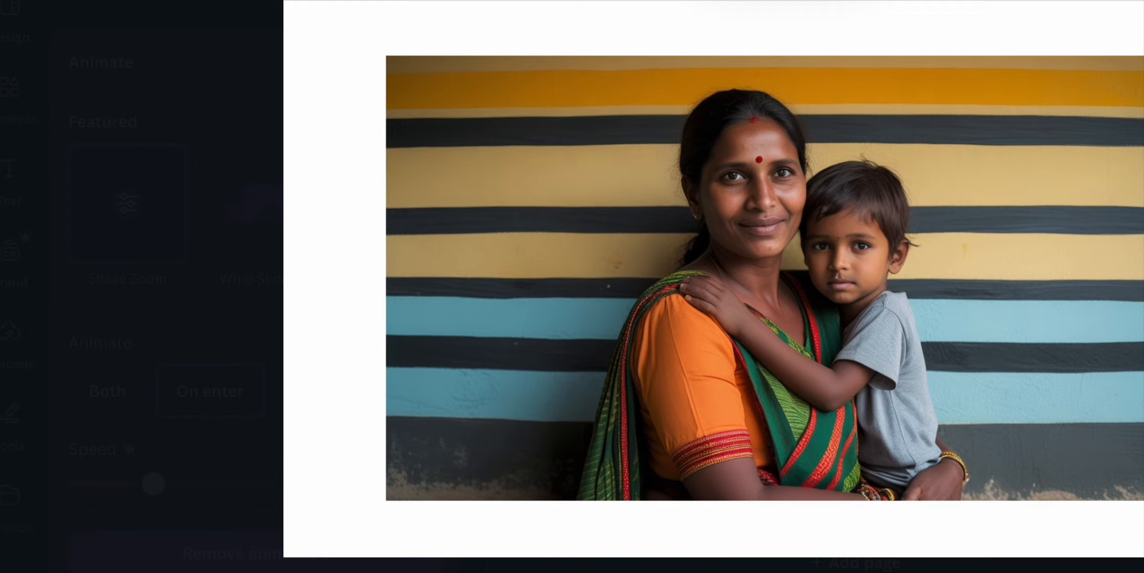
left_click(109, 2)
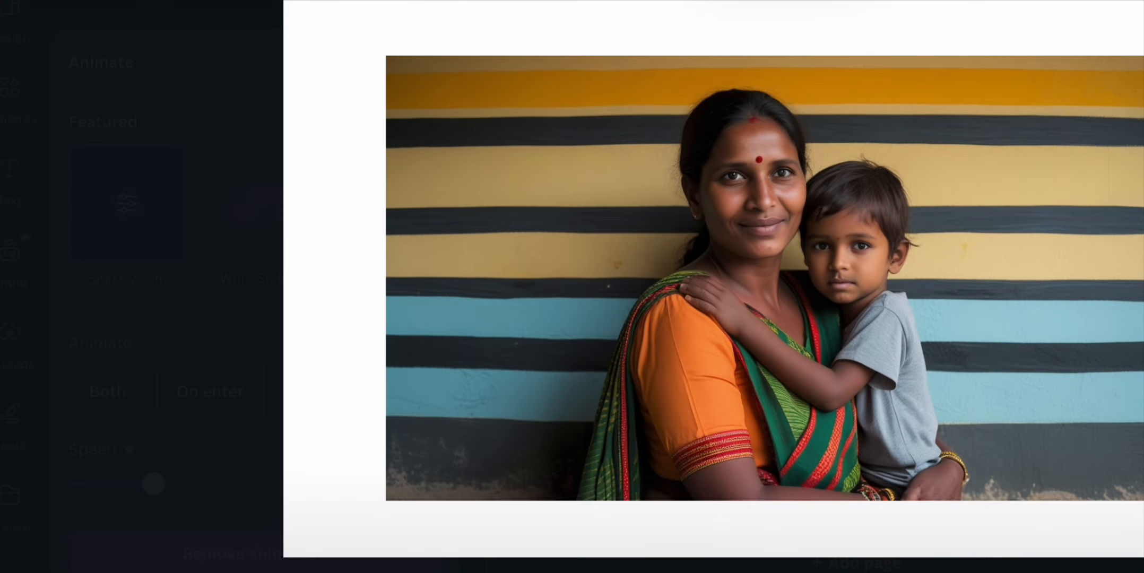
key("Escape")
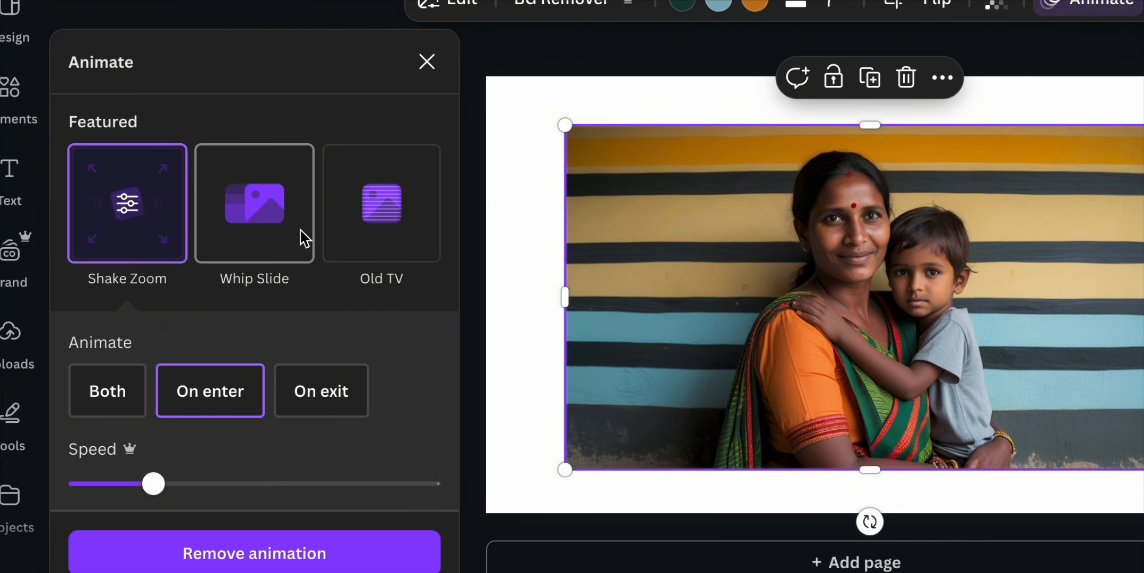
Try Shake Zoom with the Both, On enter and On exit options, ending on On exit with the speed slider raised
left_click(109, 396)
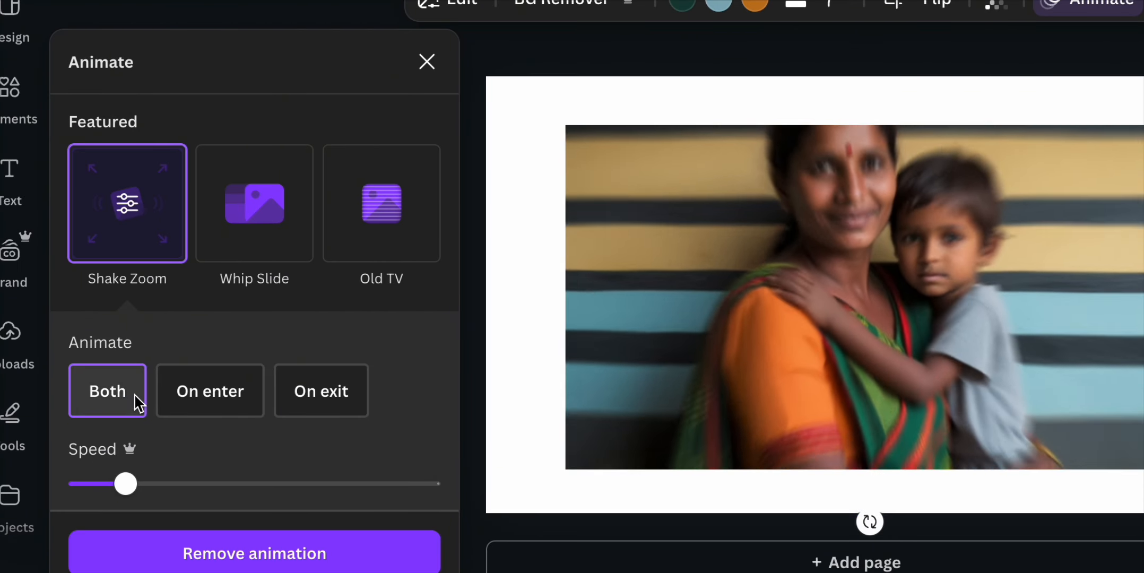
left_click(234, 380)
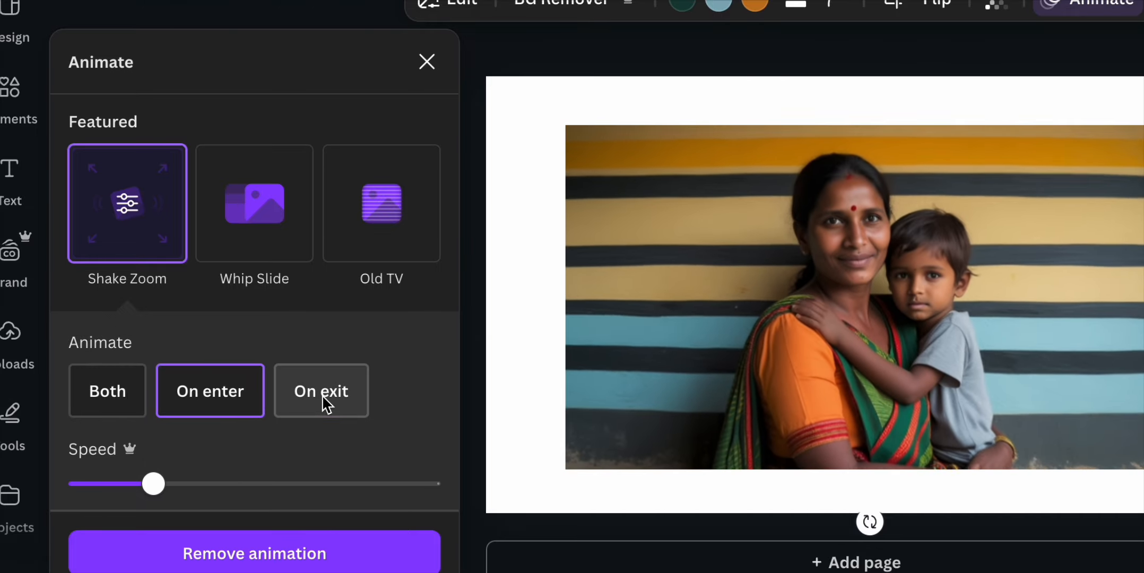
left_click(323, 403)
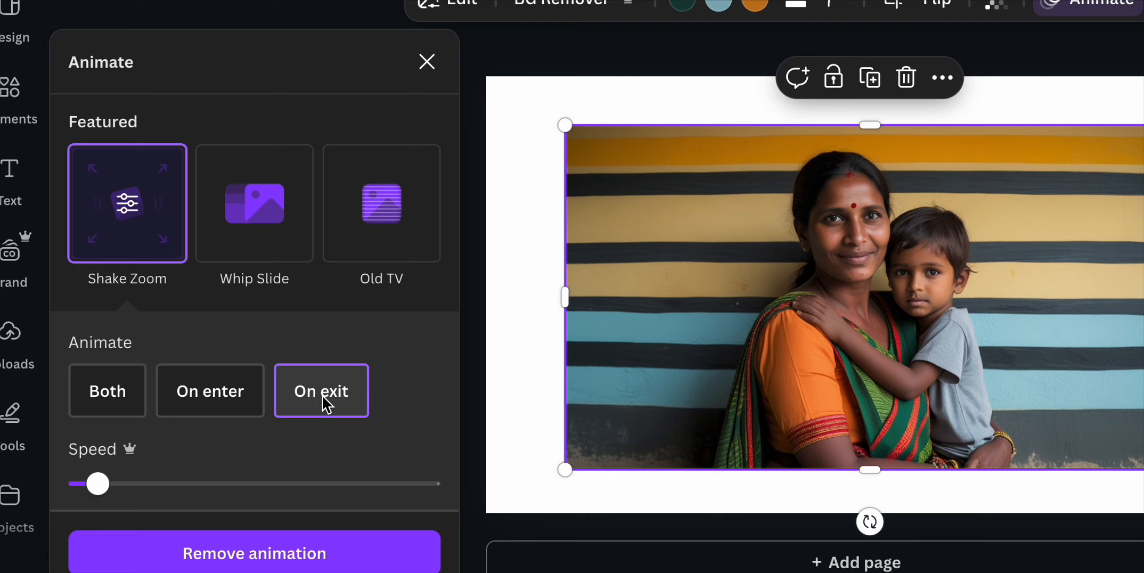
left_click(105, 395)
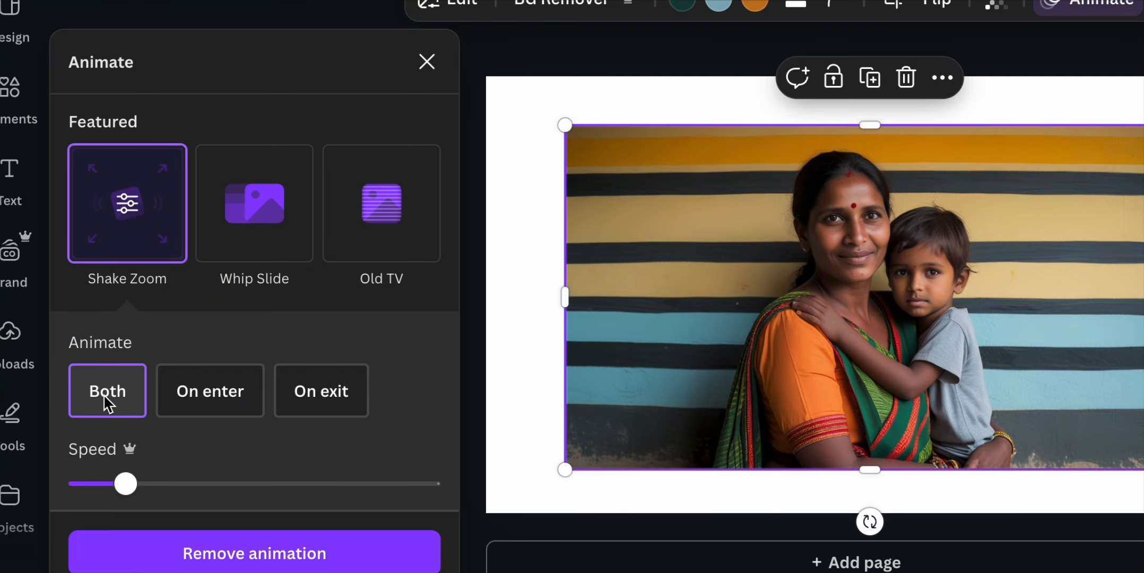
left_click(202, 403)
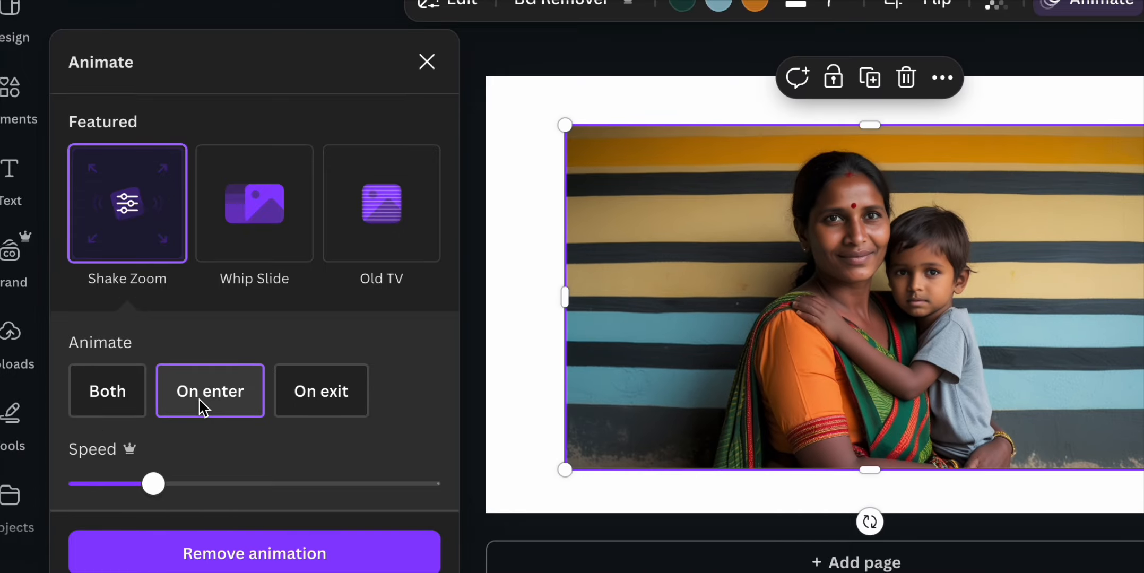
left_click(340, 396)
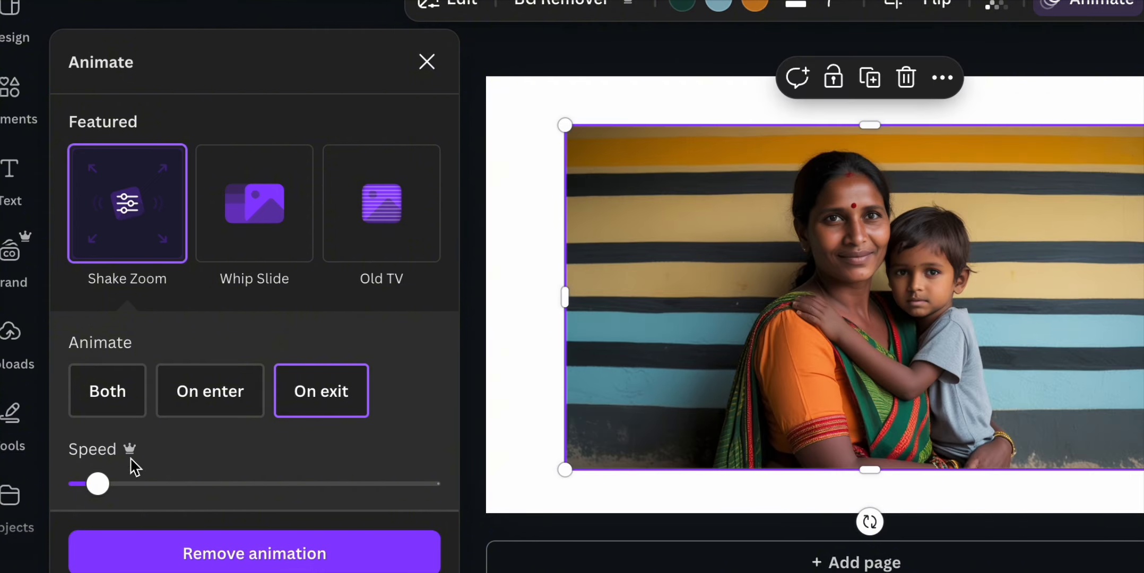
left_click_drag(130, 487, 300, 489)
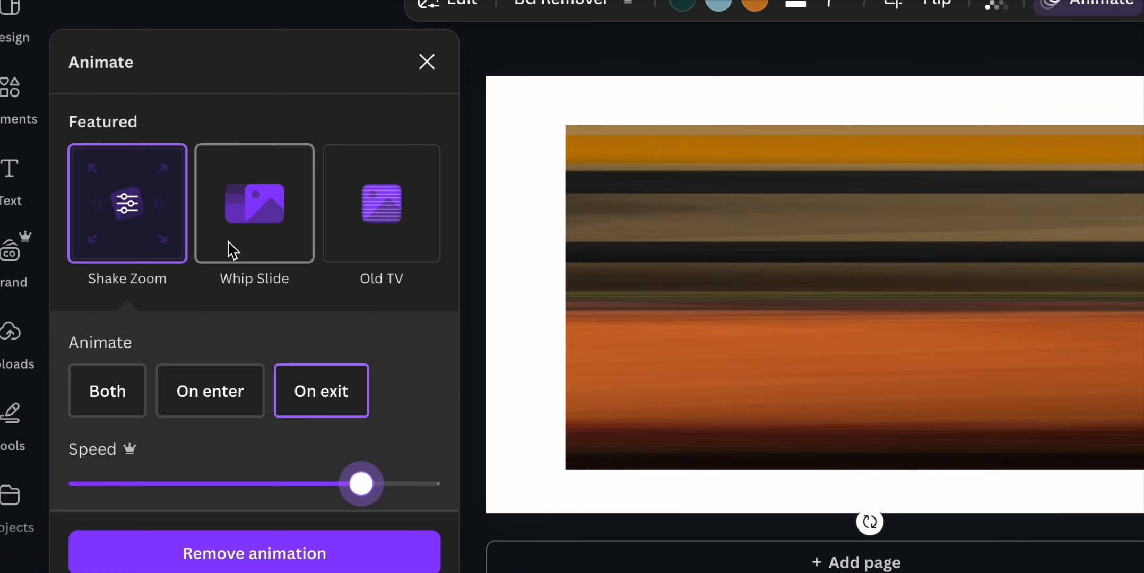
Try the Whip Slide animation on the photo at the lowest, a low and a medium speed
left_click(230, 247)
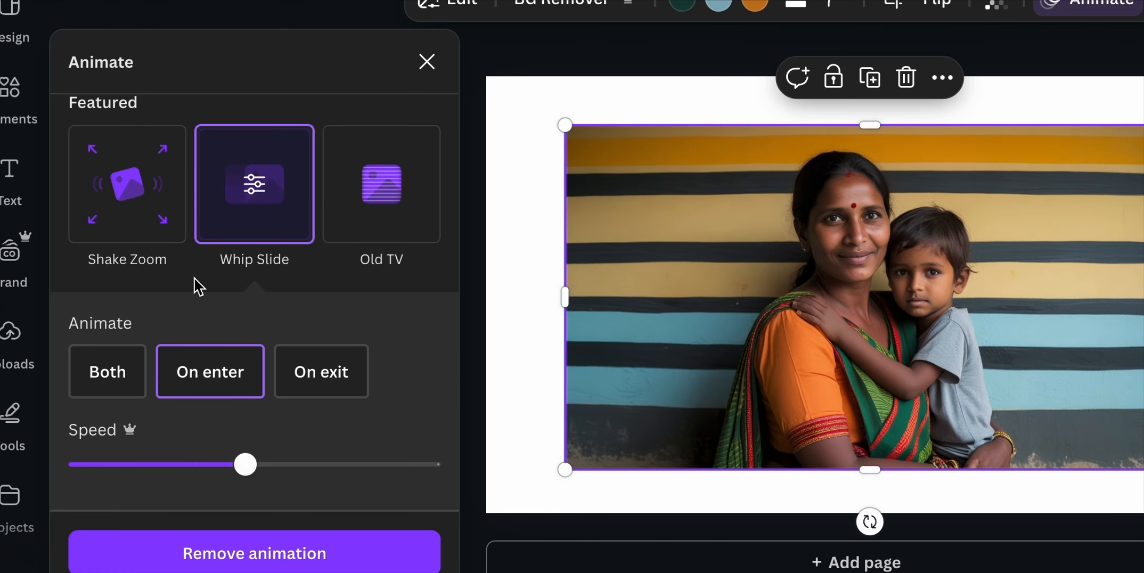
left_click(89, 462)
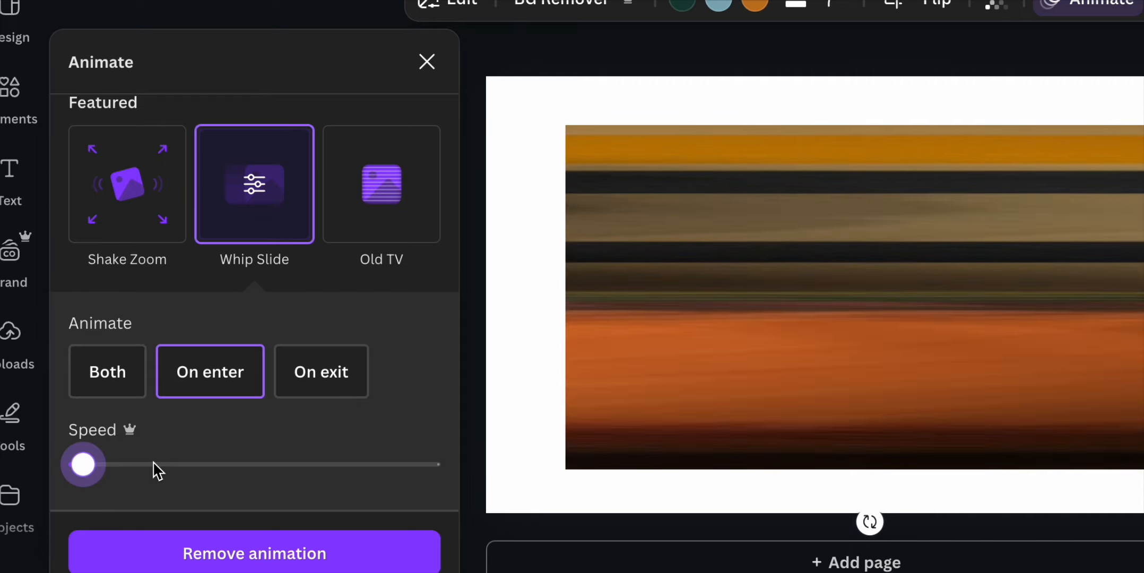
left_click(153, 461)
left_click(242, 462)
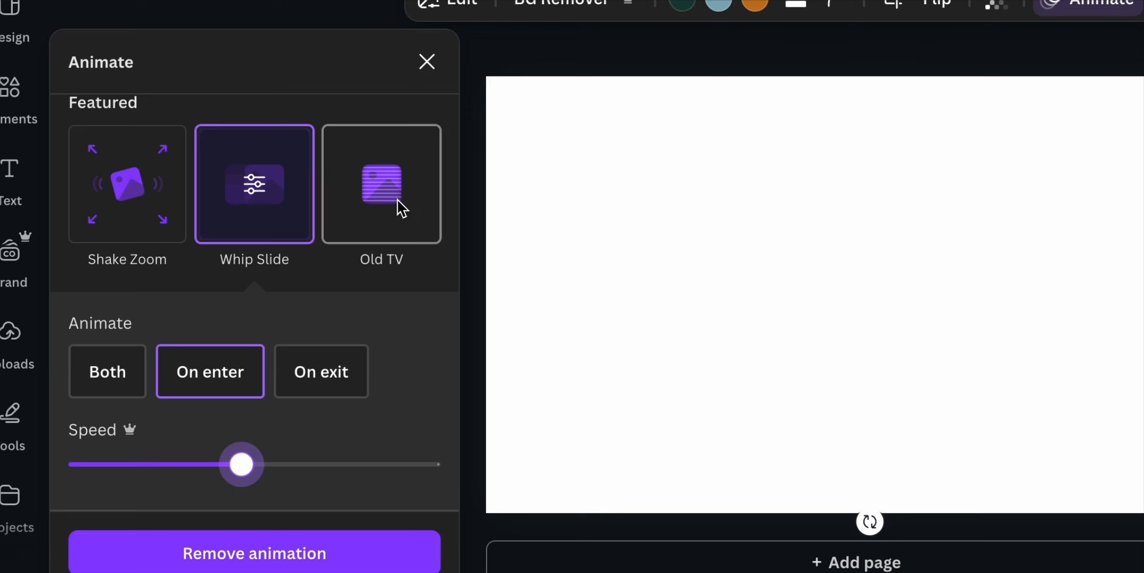
Try the Old TV and Chroma Wave animations on the photo
left_click(396, 203)
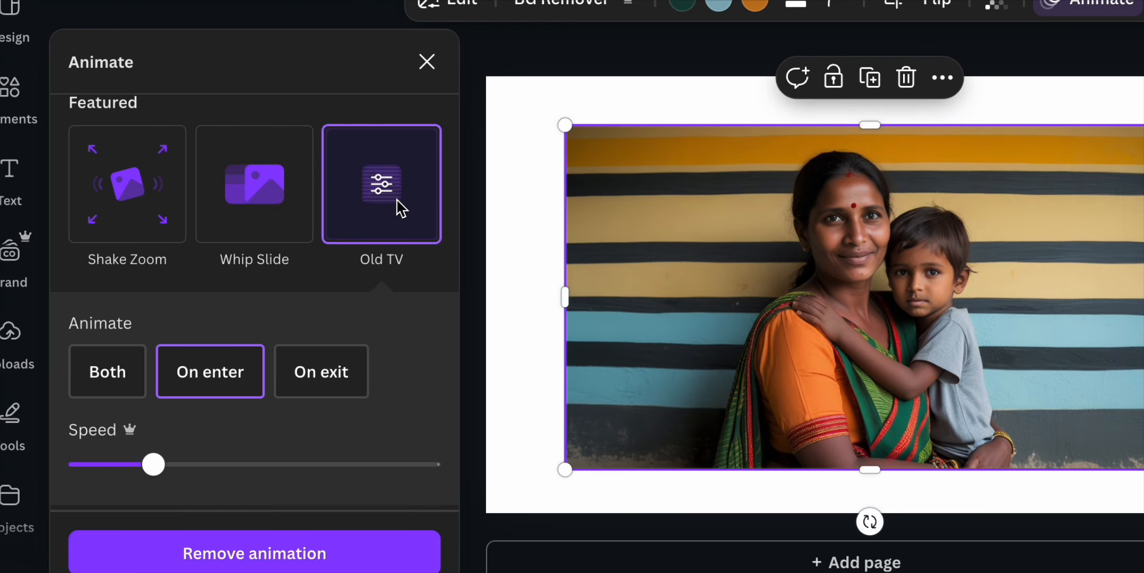
scroll(400, 207, "down", 5)
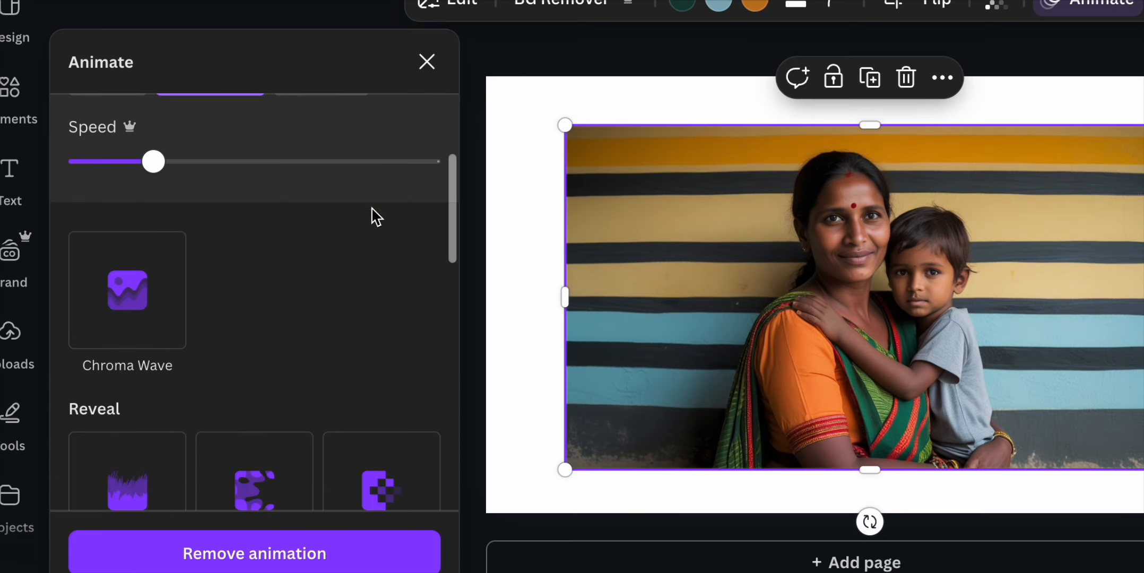
left_click(149, 309)
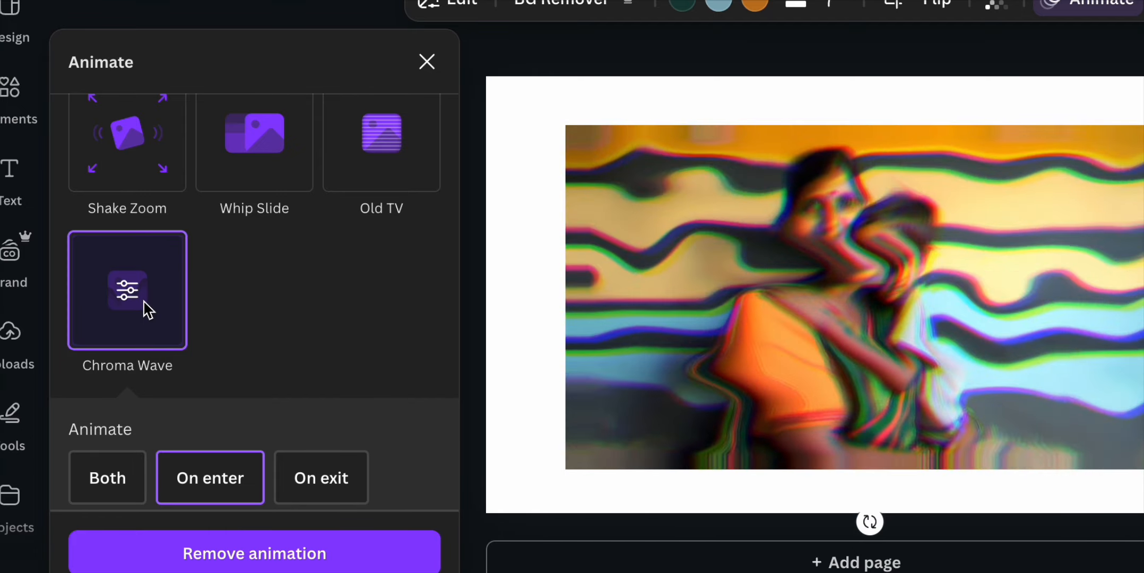
key("Escape")
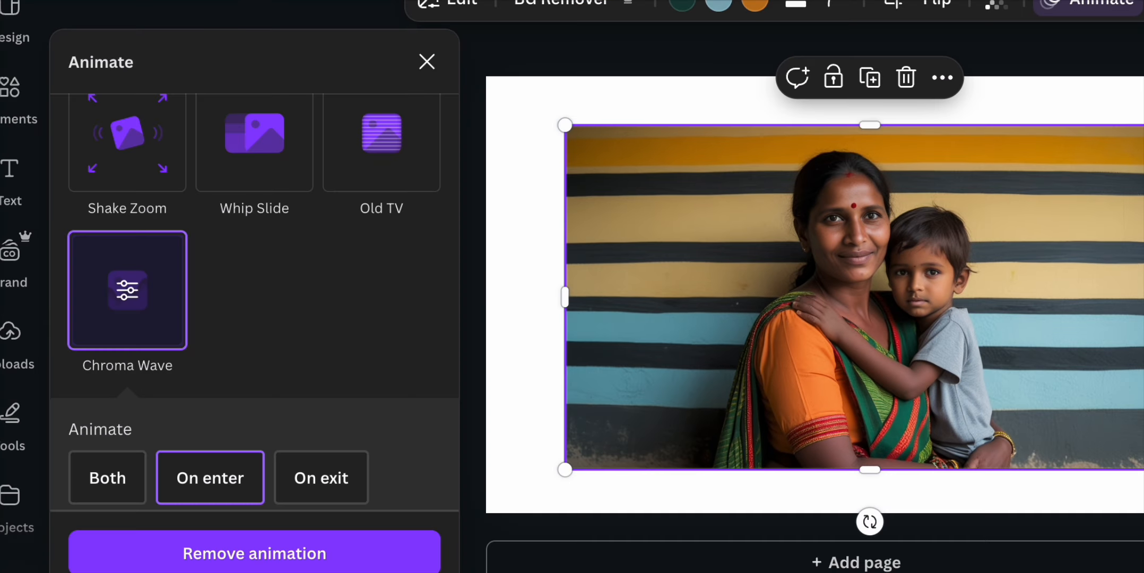
Try the Brush, Ink and Digital reveal animations on the photo
scroll(325, 340, "down", 5)
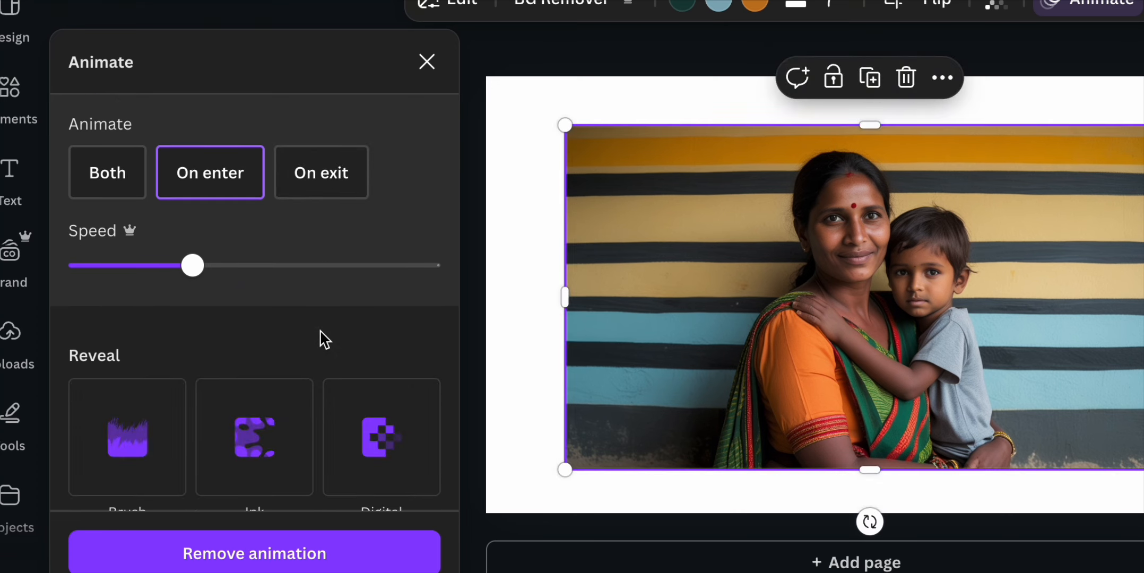
scroll(325, 340, "down", 3)
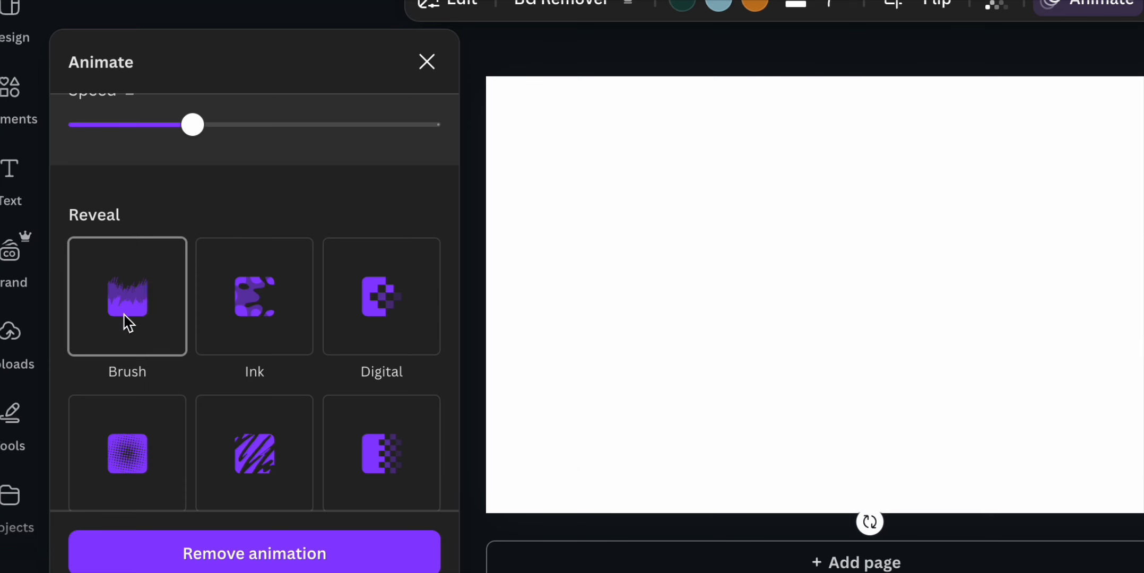
left_click(122, 320)
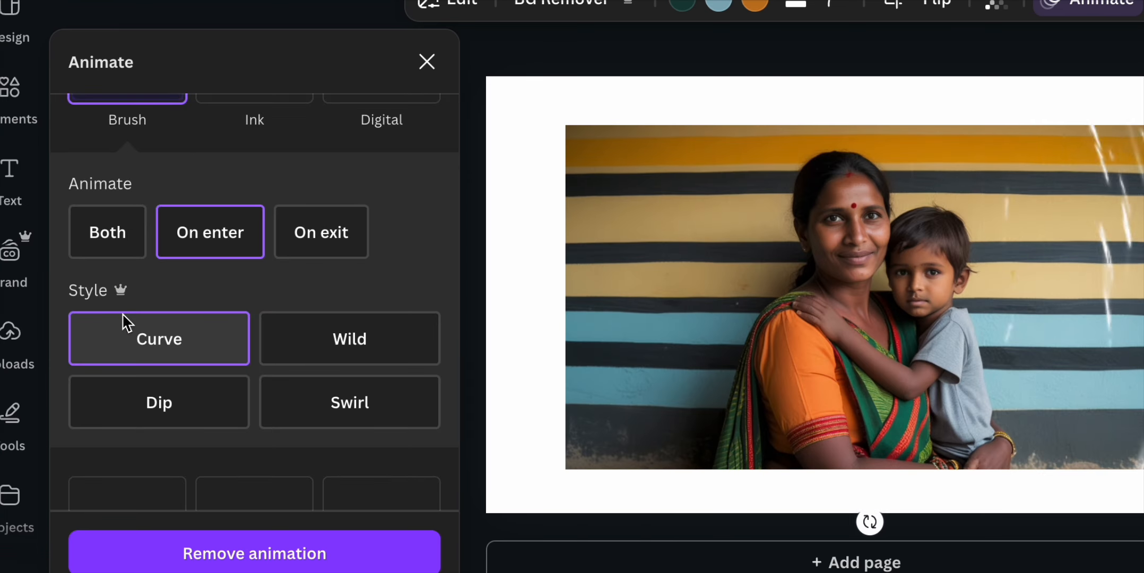
scroll(122, 320, "up", 3)
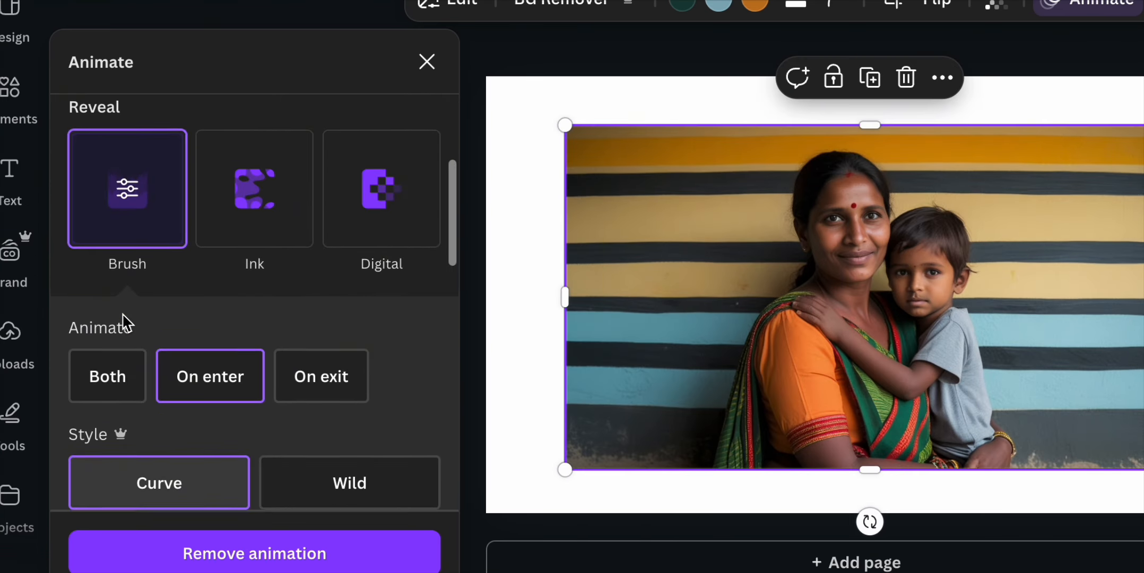
left_click(263, 215)
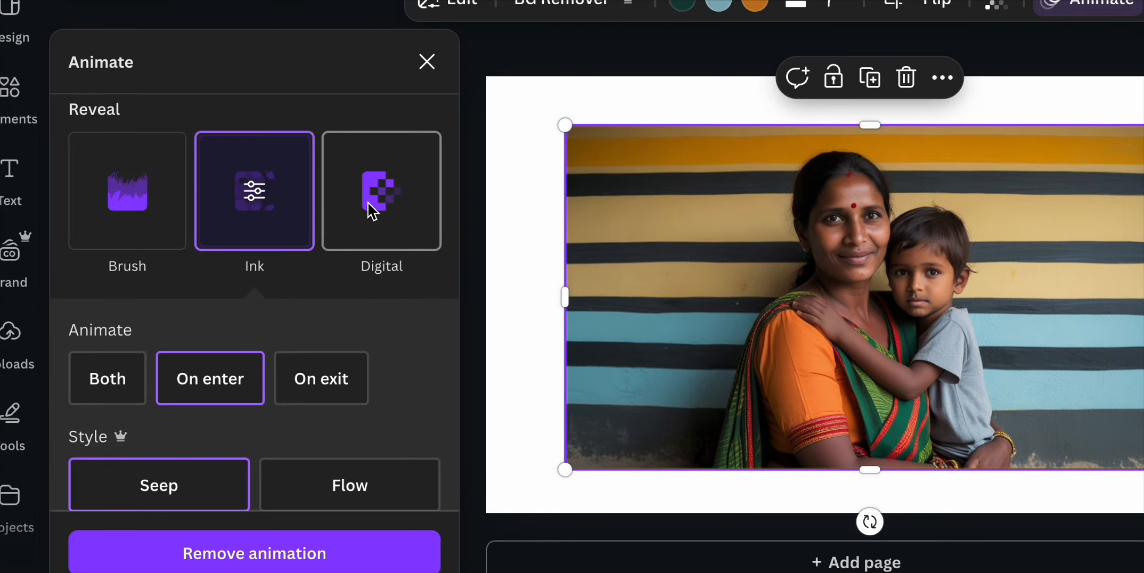
left_click(383, 213)
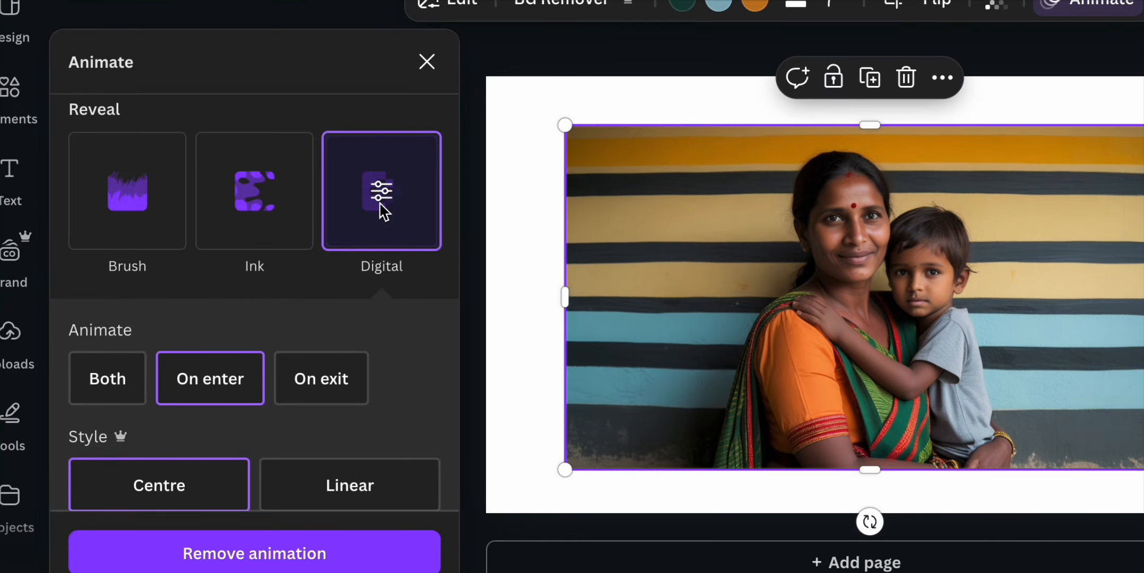
Try the Spray Paint, Sketch and Gradient reveal animations on the photo
scroll(383, 212, "down", 7)
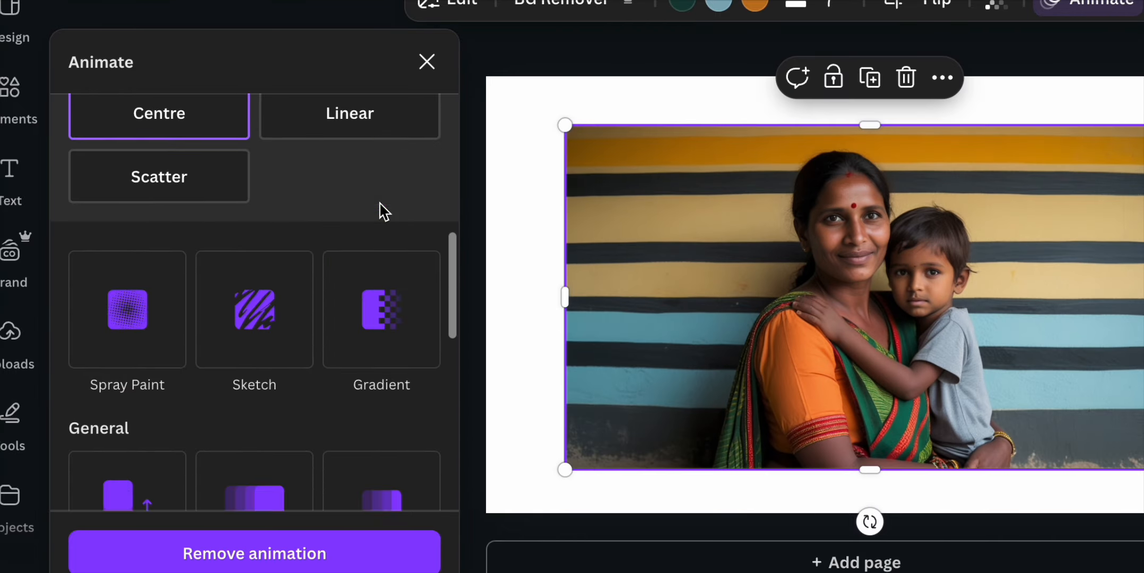
left_click(128, 291)
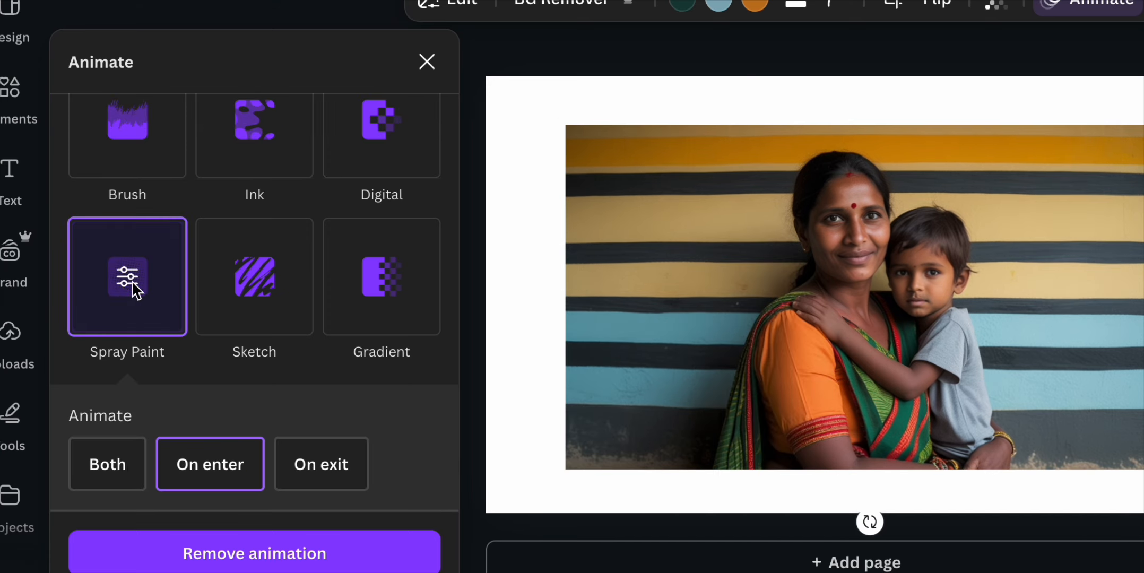
left_click(287, 295)
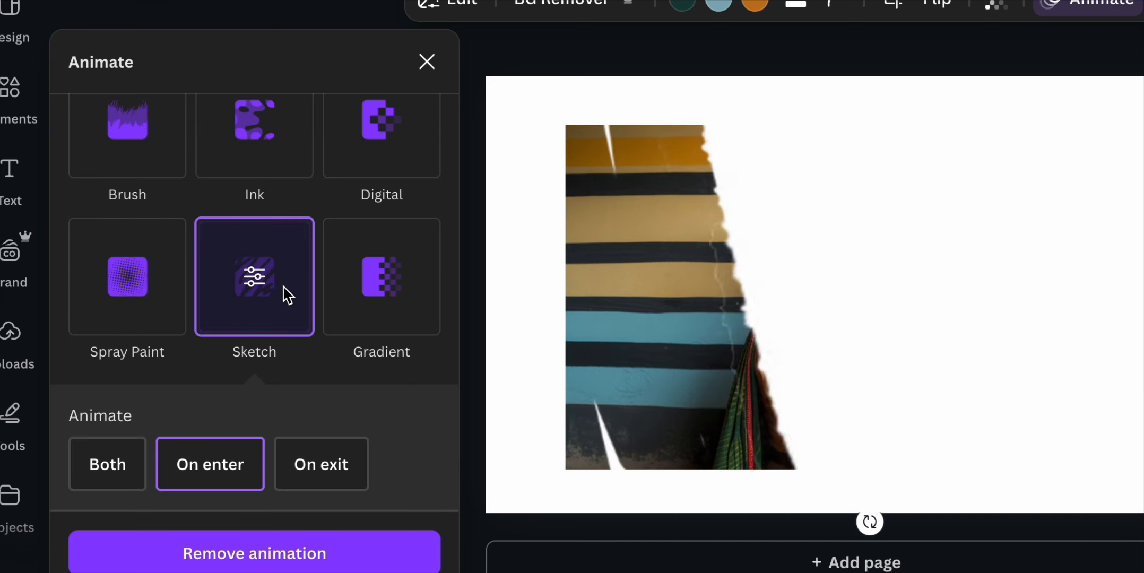
left_click(389, 305)
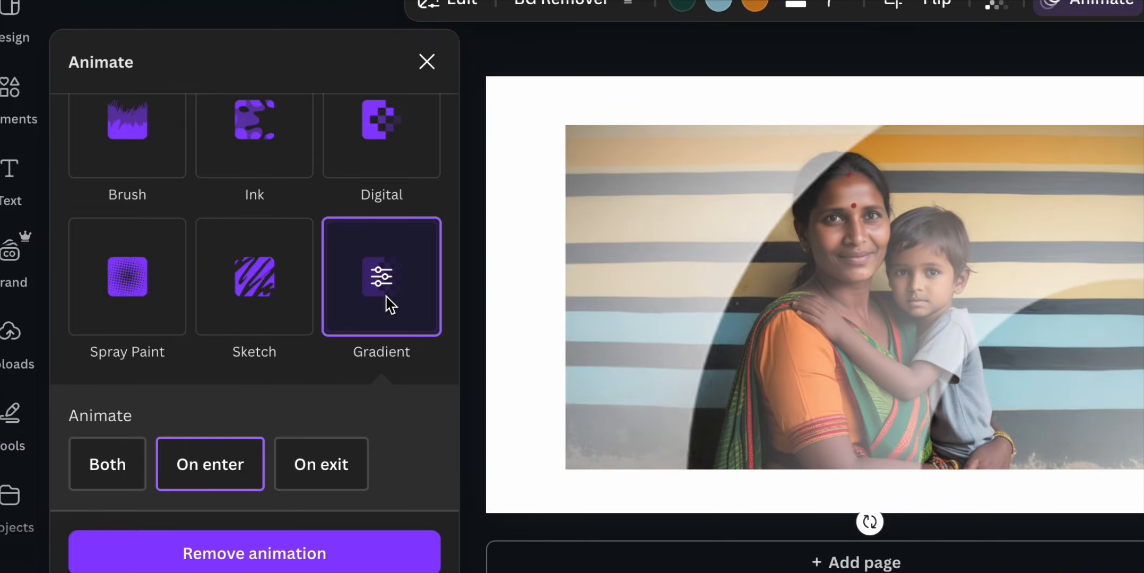
Try the Rise animation on the photo, then replace it with Blur on enter
scroll(389, 305, "down", 5)
scroll(390, 304, "up", 2)
scroll(386, 304, "down", 3)
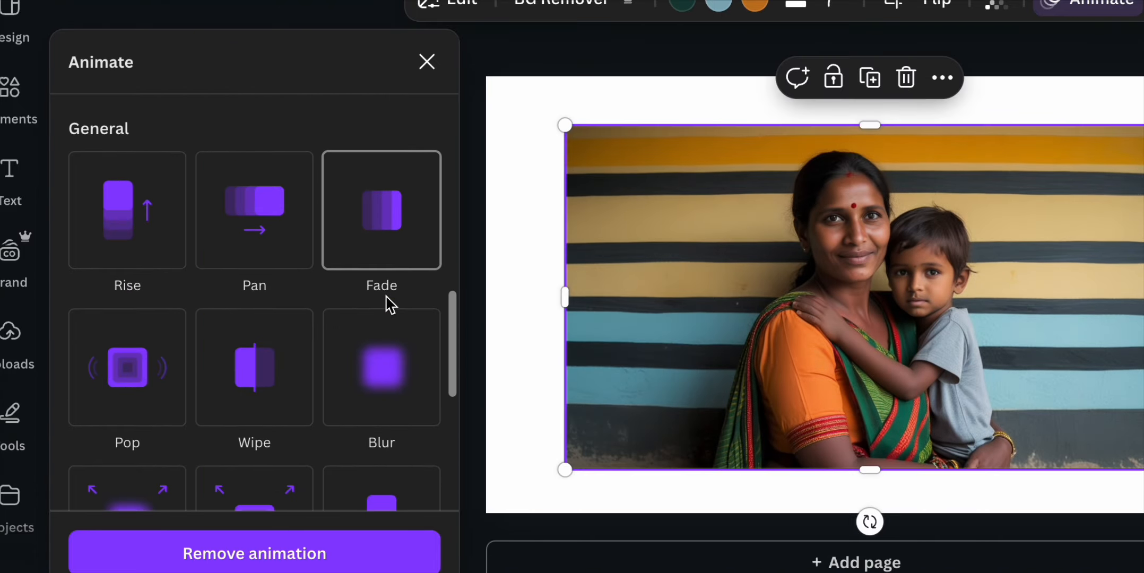
left_click(128, 228)
scroll(290, 377, "down", 3)
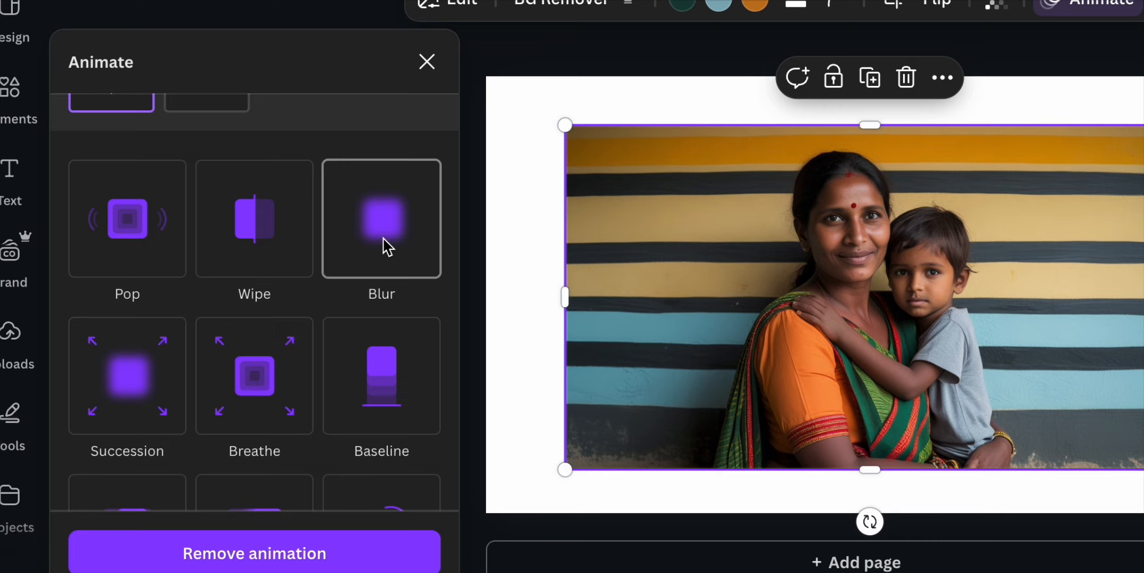
left_click(386, 247)
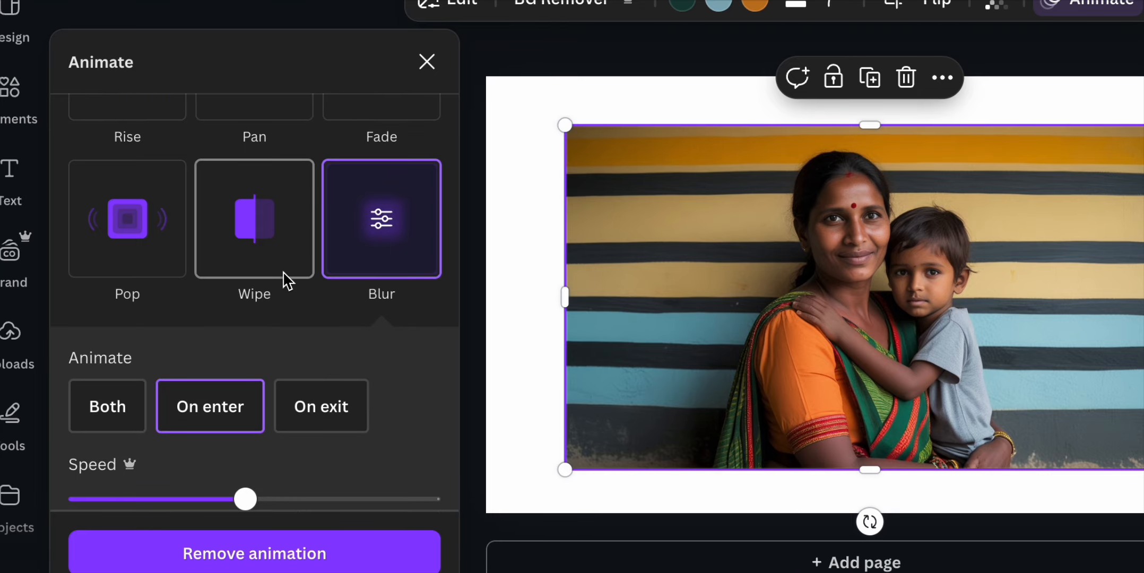
Look through the remaining General animations, photo movements and add-on effects on offer for the photo
scroll(286, 281, "down", 5)
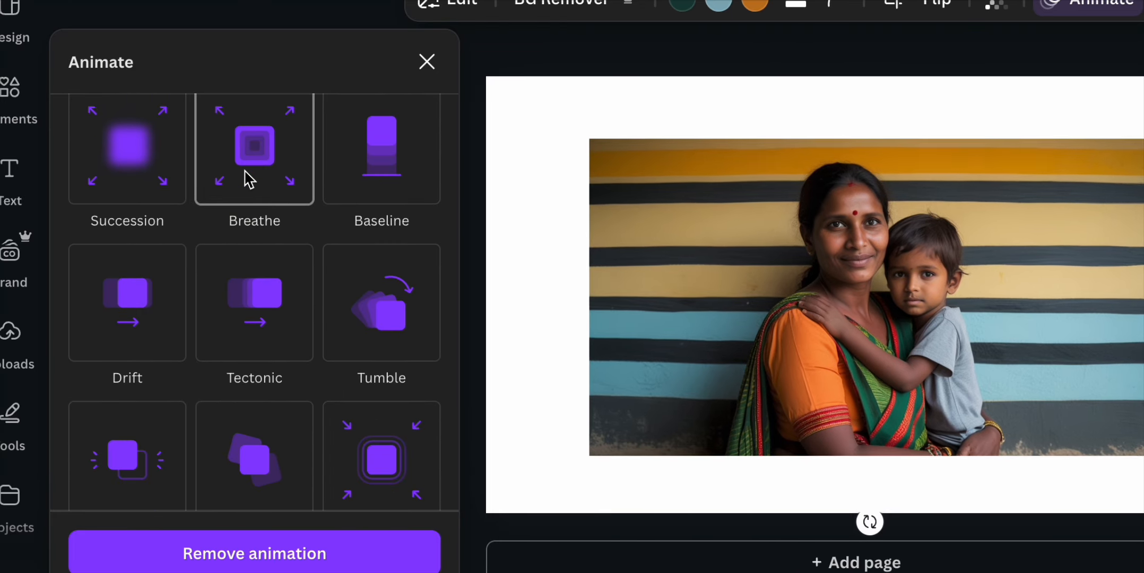
scroll(260, 333, "down", 5)
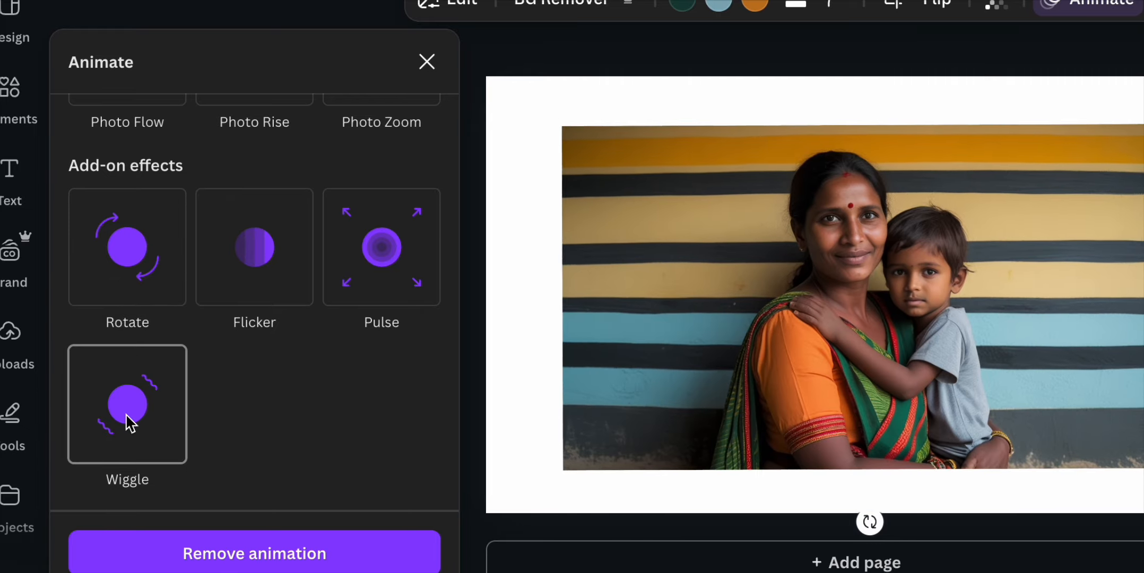
scroll(158, 327, "up", 10)
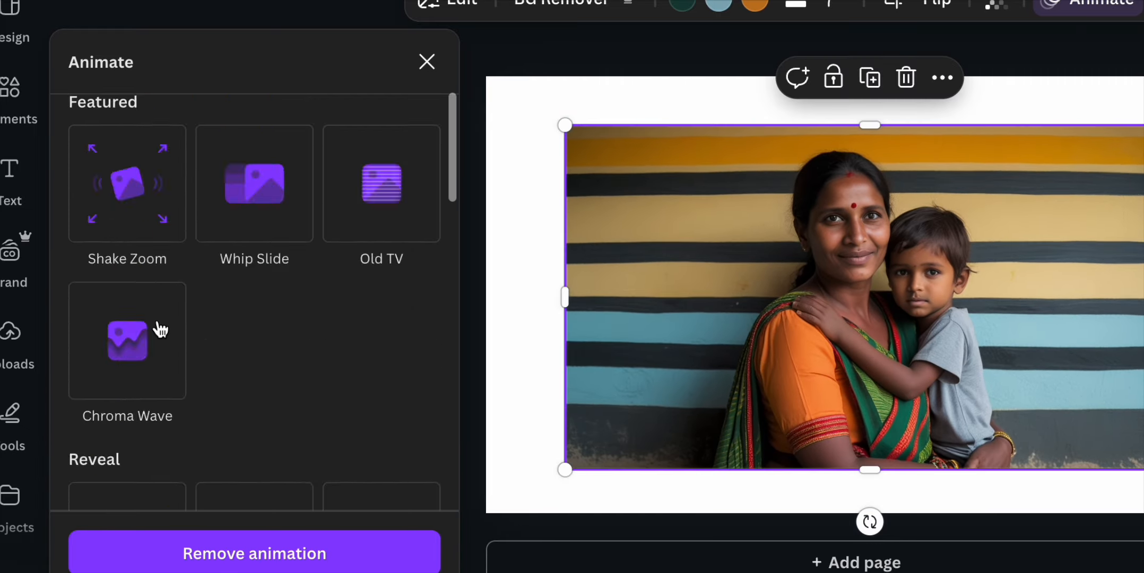
Try the Chroma Wave animation with the On enter option on the photo, then delete the photo from the page
scroll(160, 329, "down", 1)
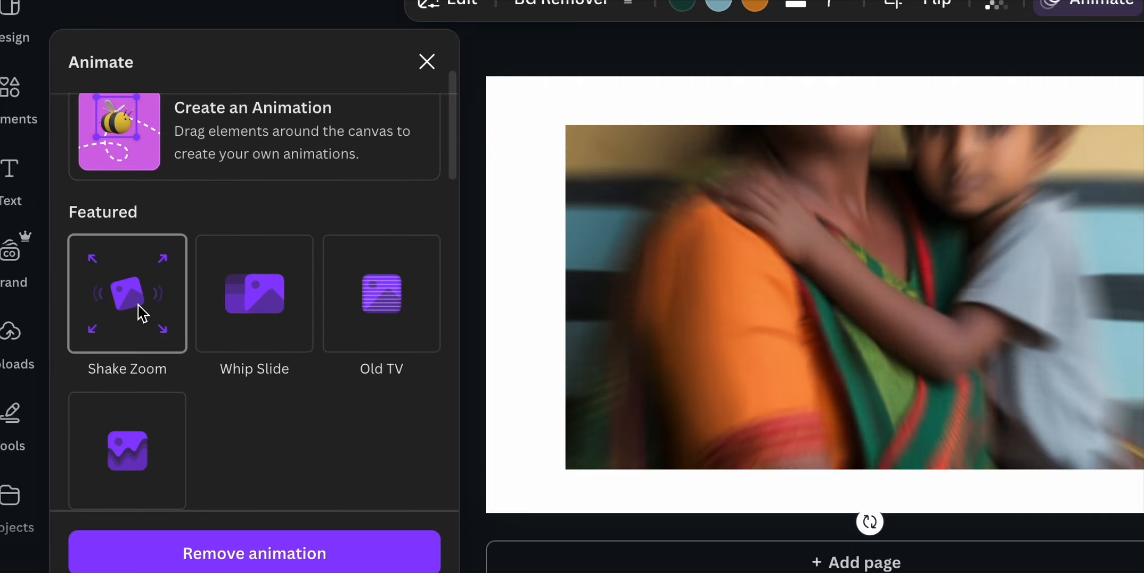
scroll(141, 312, "down", 7)
scroll(143, 313, "up", 2)
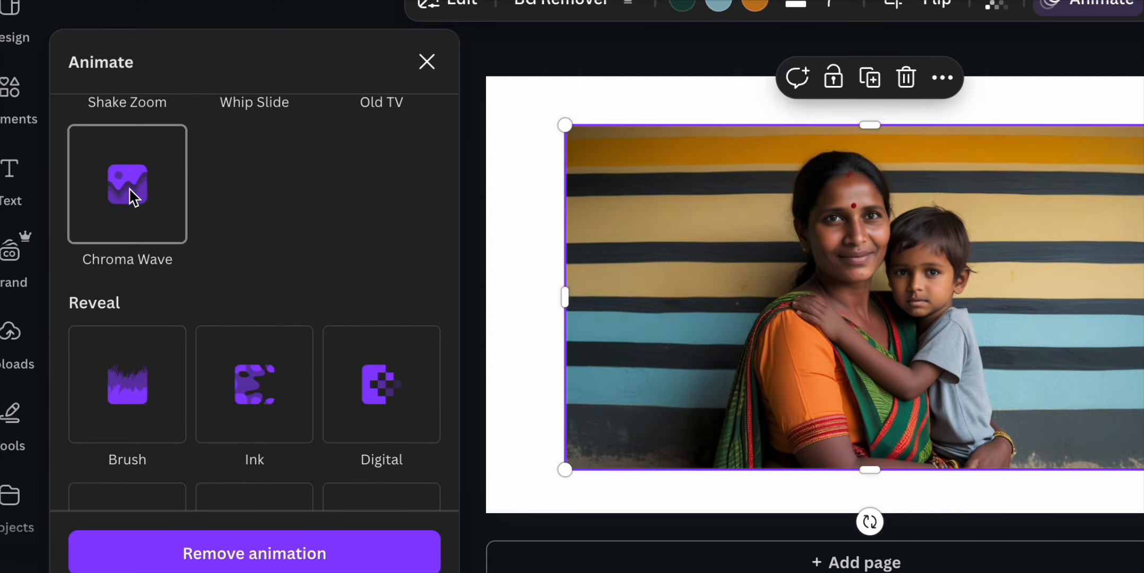
left_click(133, 197)
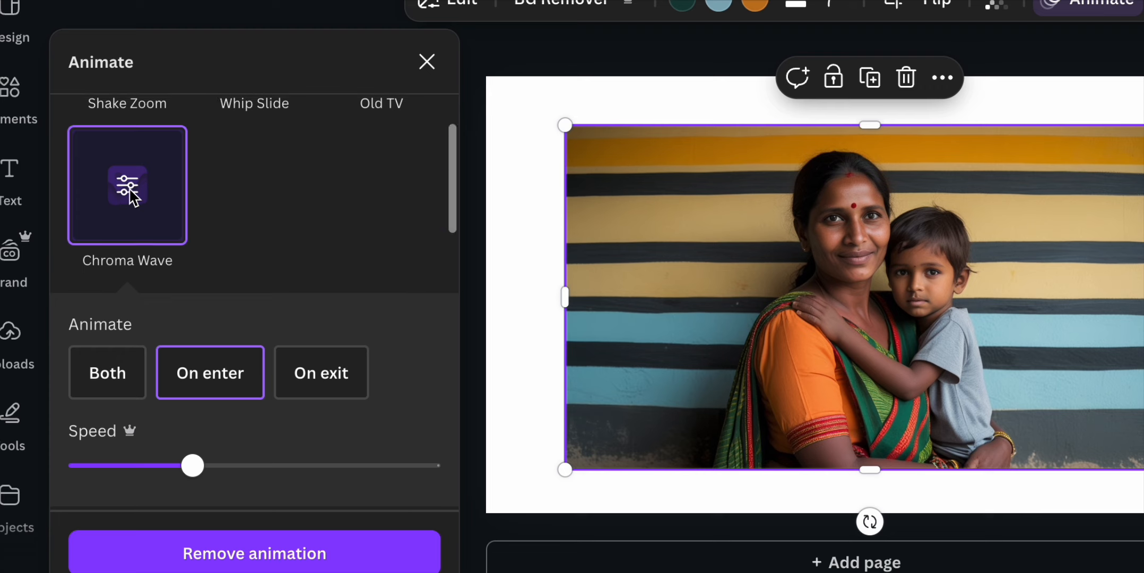
scroll(132, 197, "up", 8)
scroll(165, 388, "down", 3)
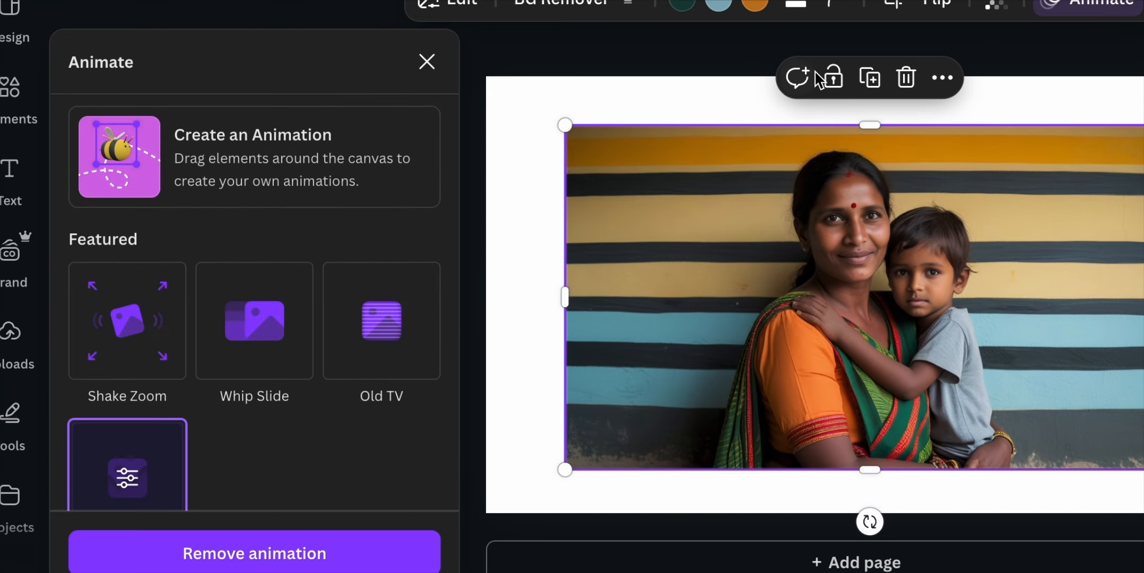
left_click(907, 81)
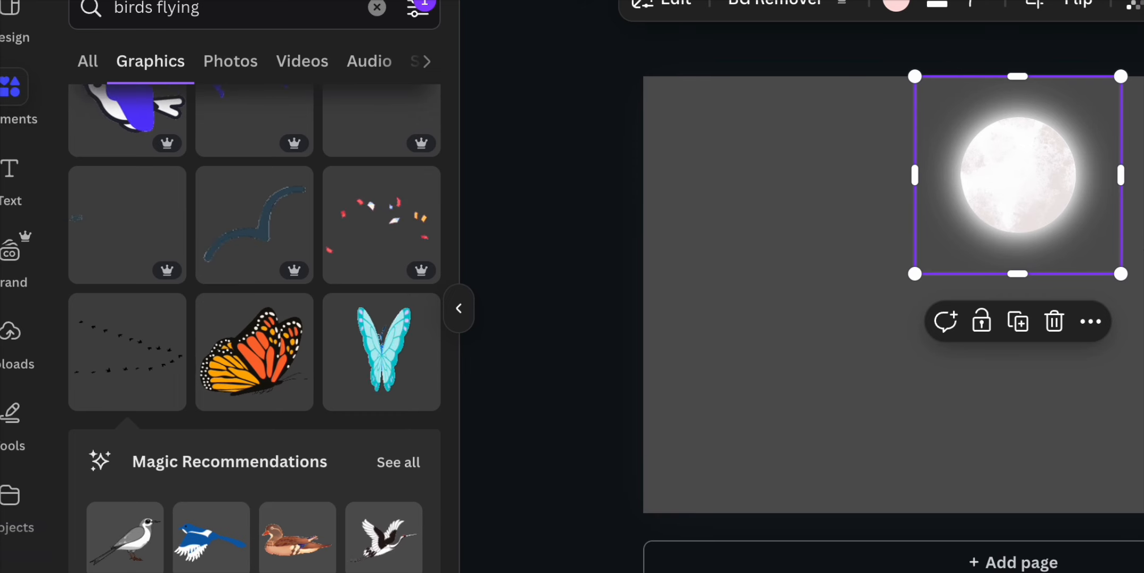
Play a preview of the moon-and-birds scene, then delete the moon and the flying birds from the page
left_click(834, 268)
left_click(1140, 202)
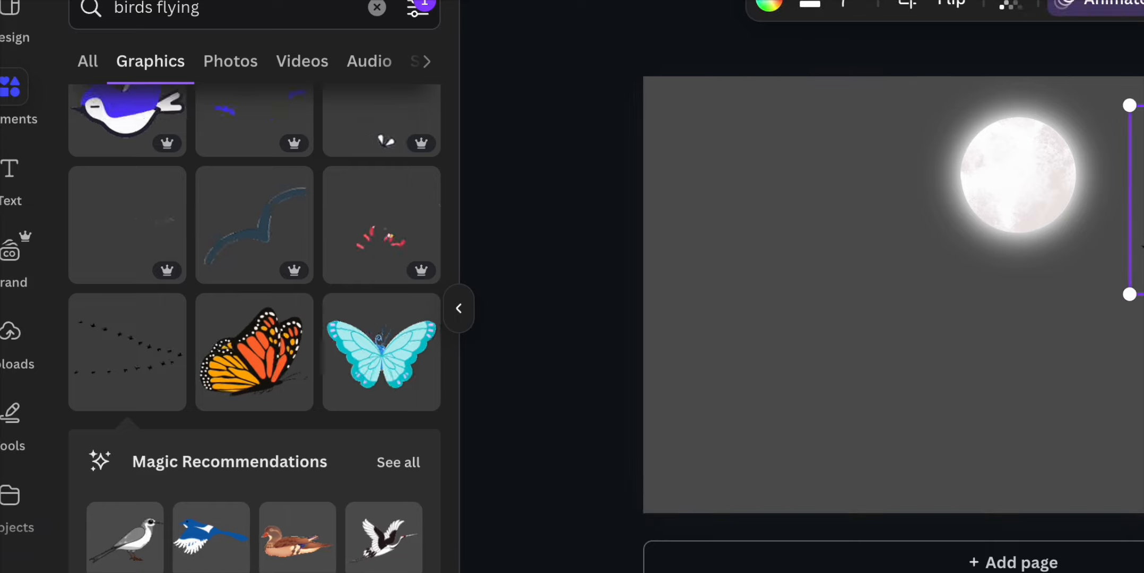
left_click(1141, 2)
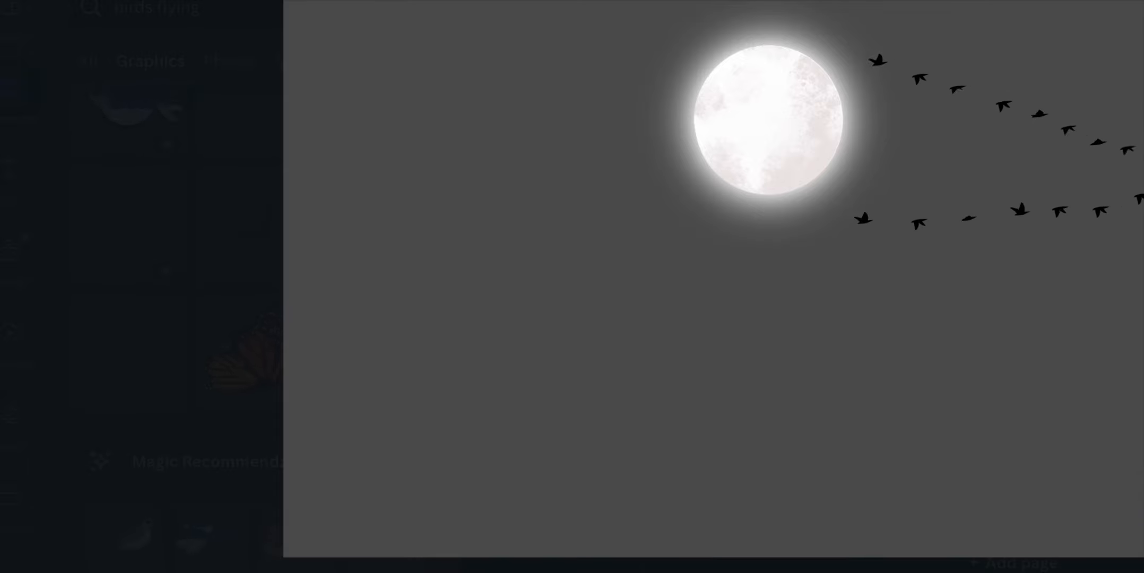
left_click(256, 186)
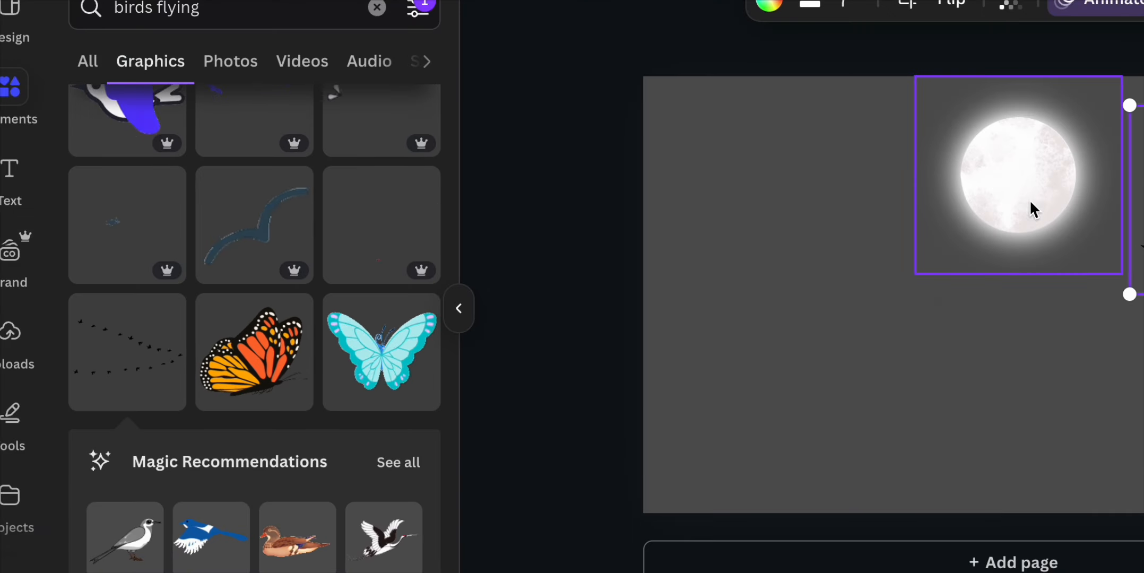
key("Delete")
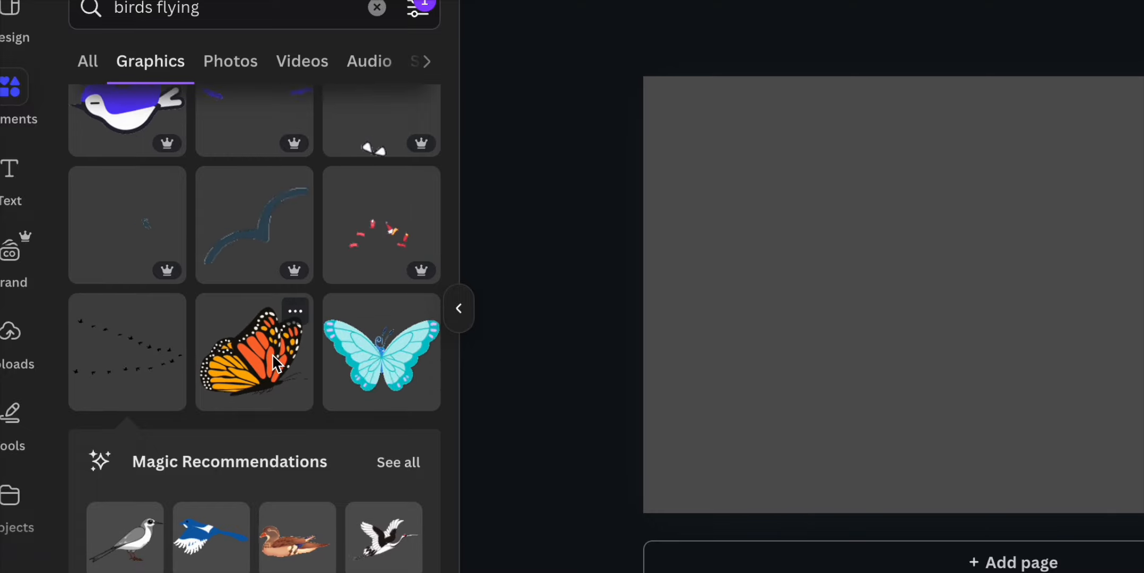
Add the orange monarch butterfly graphic, shrink it and place it in the upper-left area of the page
scroll(261, 356, "down", 5)
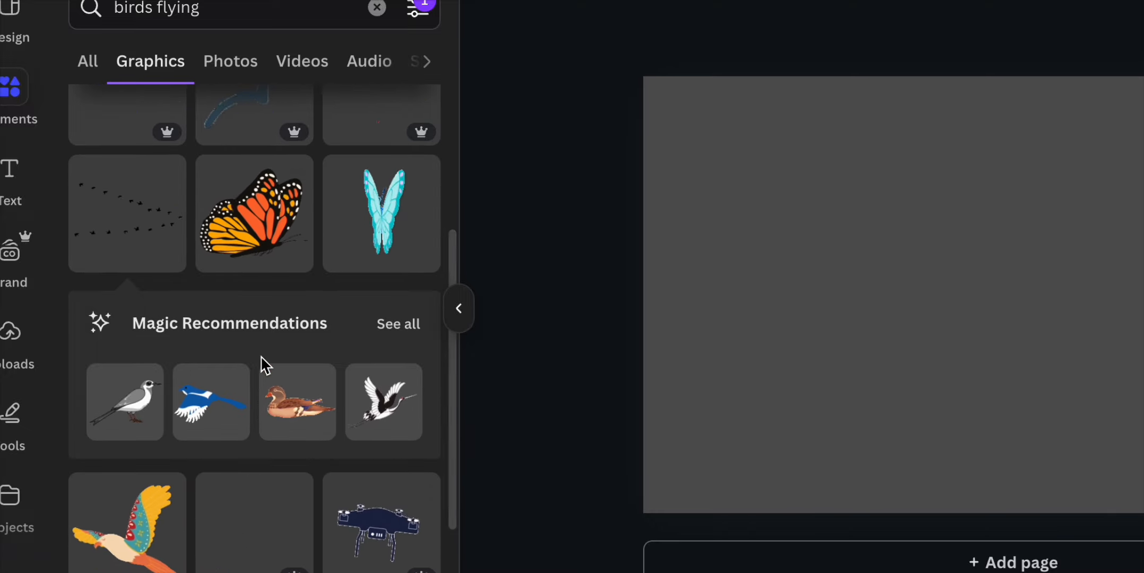
scroll(260, 362, "up", 3)
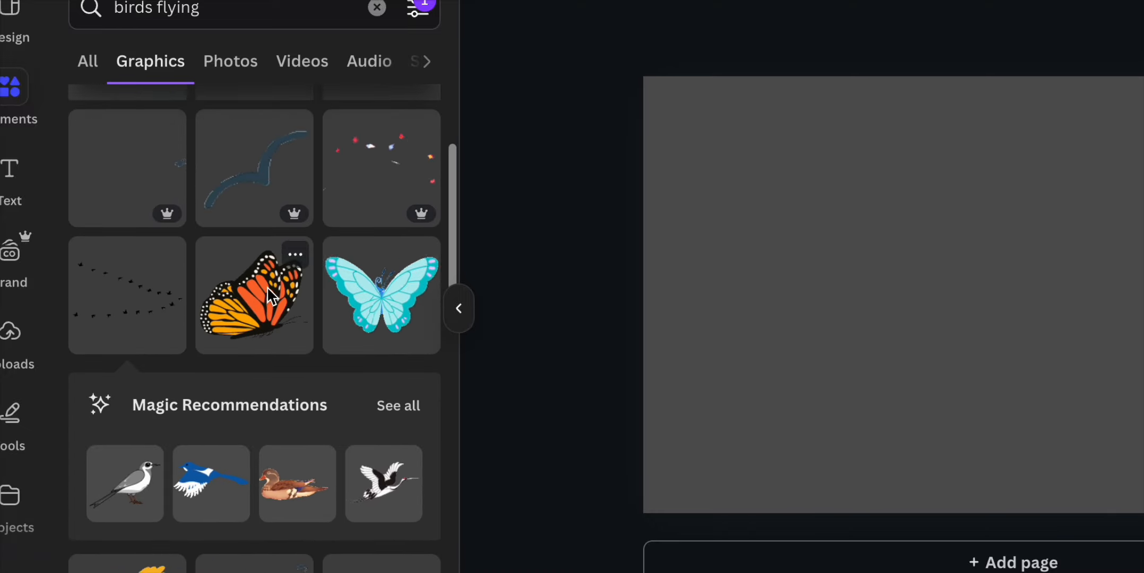
left_click(259, 345)
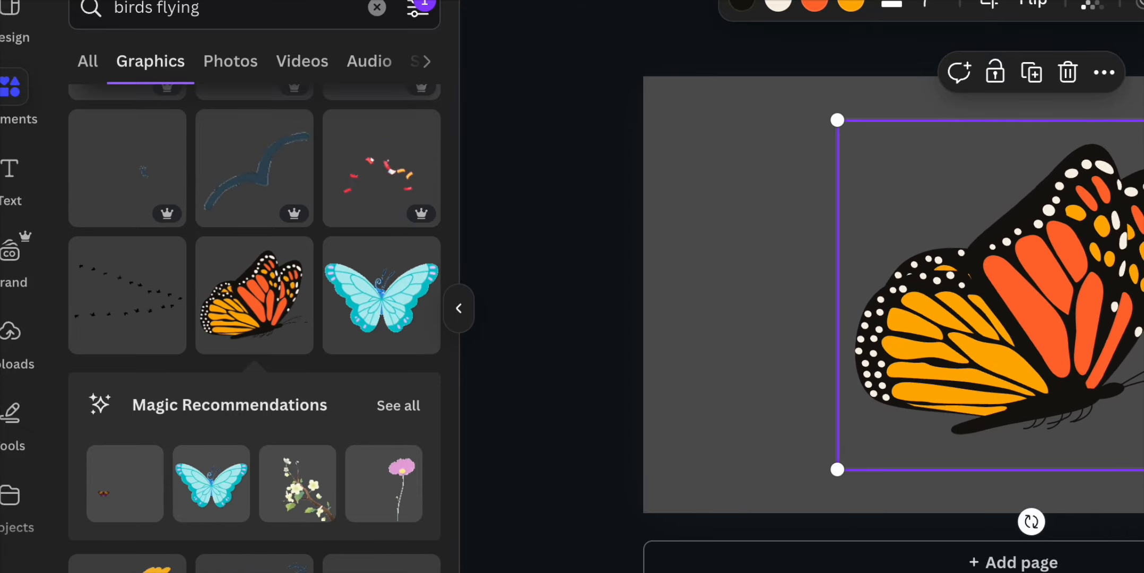
left_click_drag(1141, 469, 968, 311)
left_click_drag(945, 185, 862, 184)
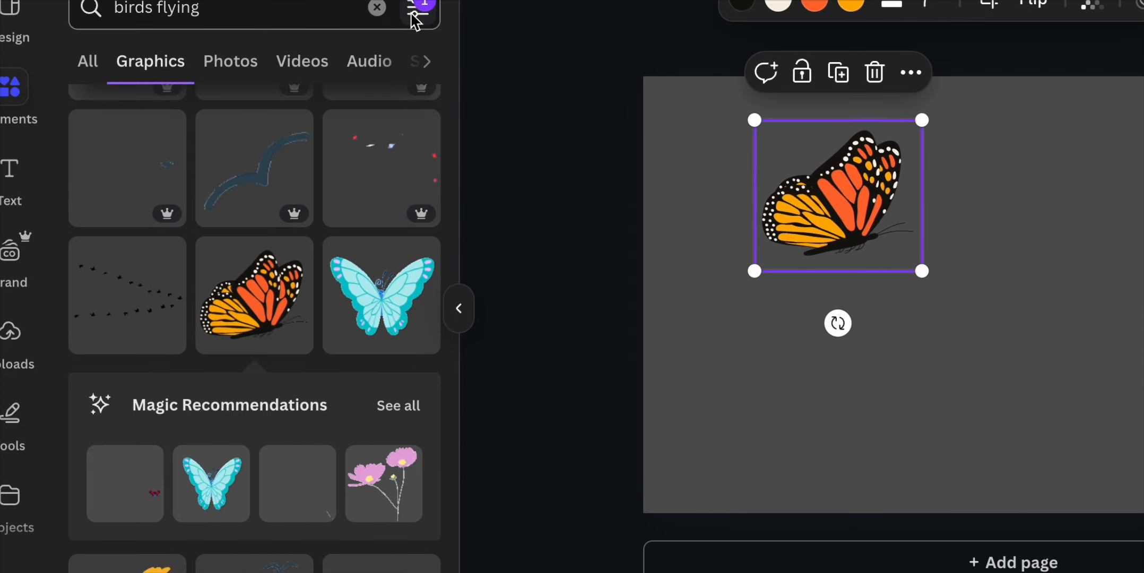
Search the elements for "flower" and browse the graphics results
left_click(377, 8)
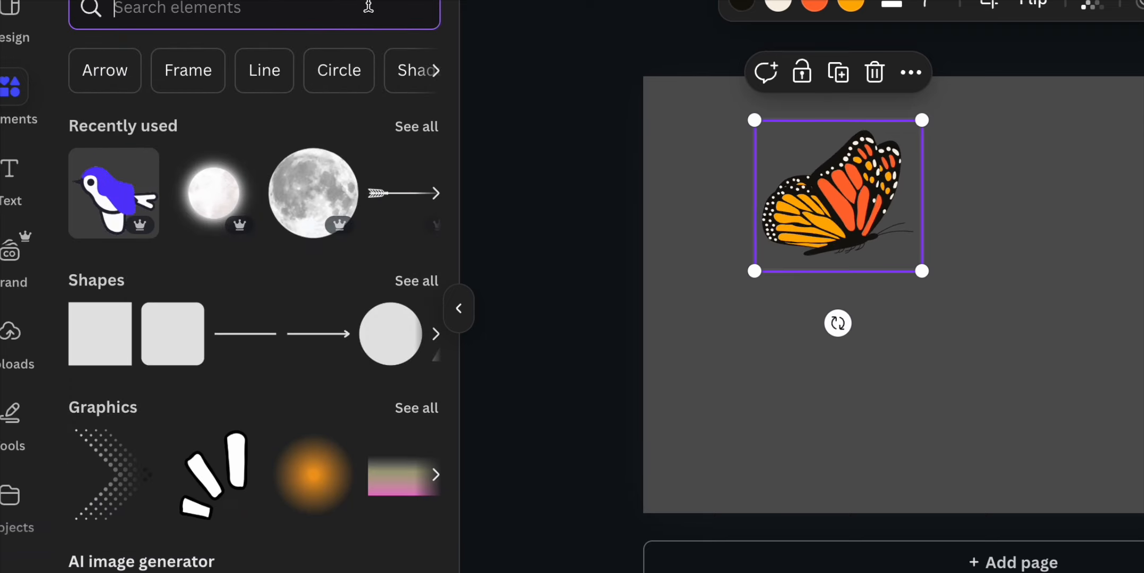
type("flowe")
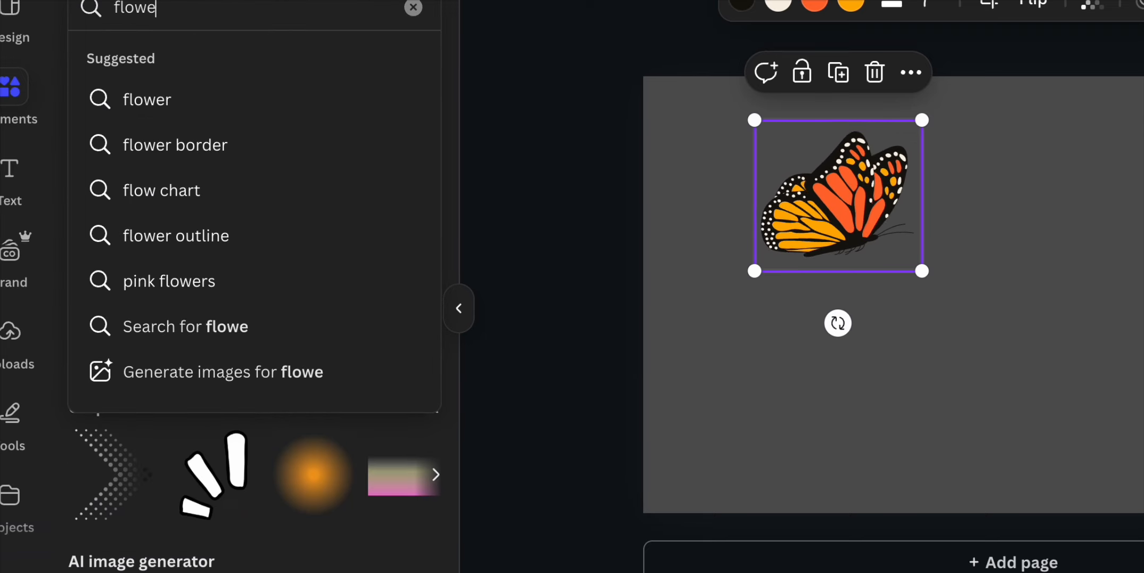
left_click(227, 116)
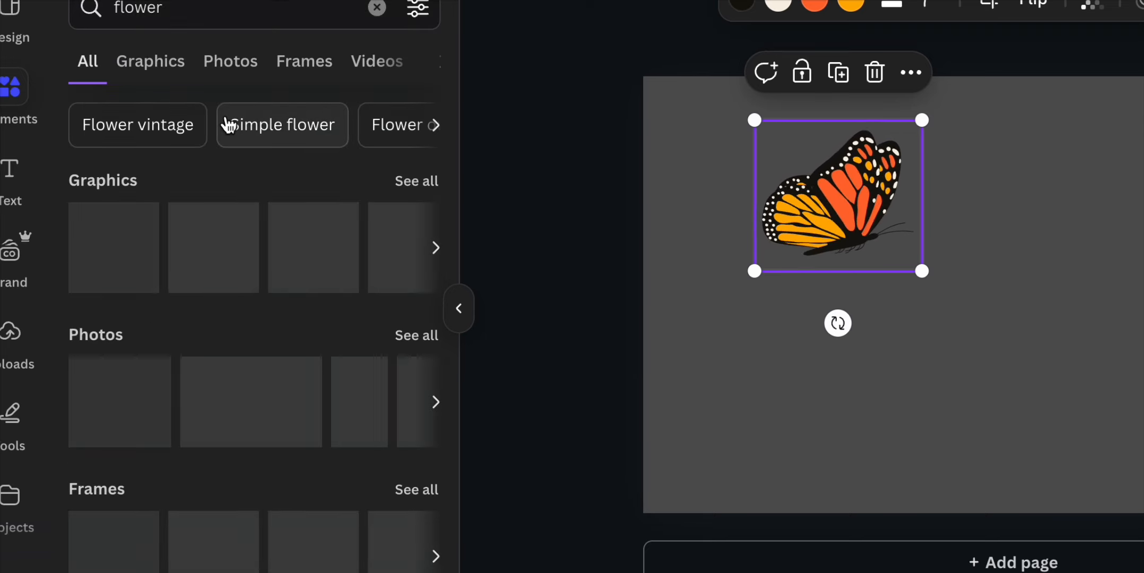
left_click(167, 70)
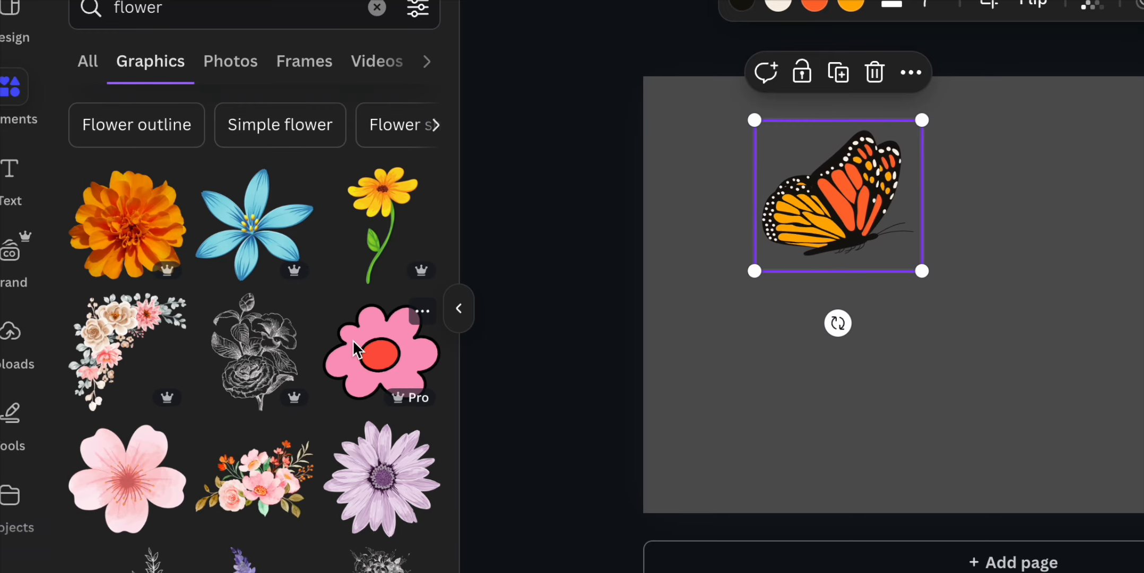
scroll(352, 340, "down", 2)
scroll(352, 339, "up", 2)
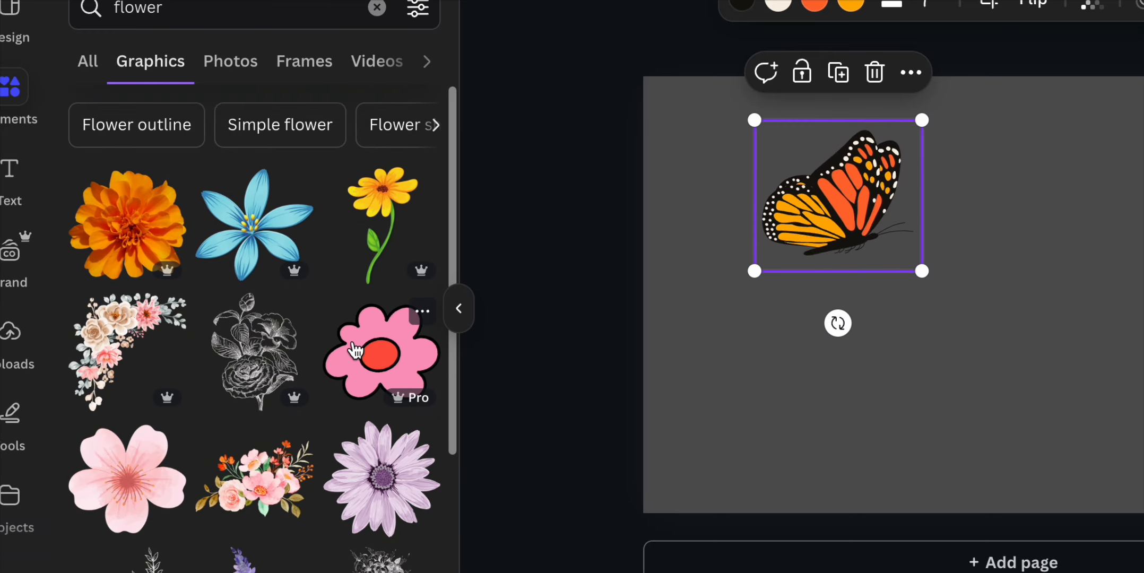
scroll(352, 334, "down", 10)
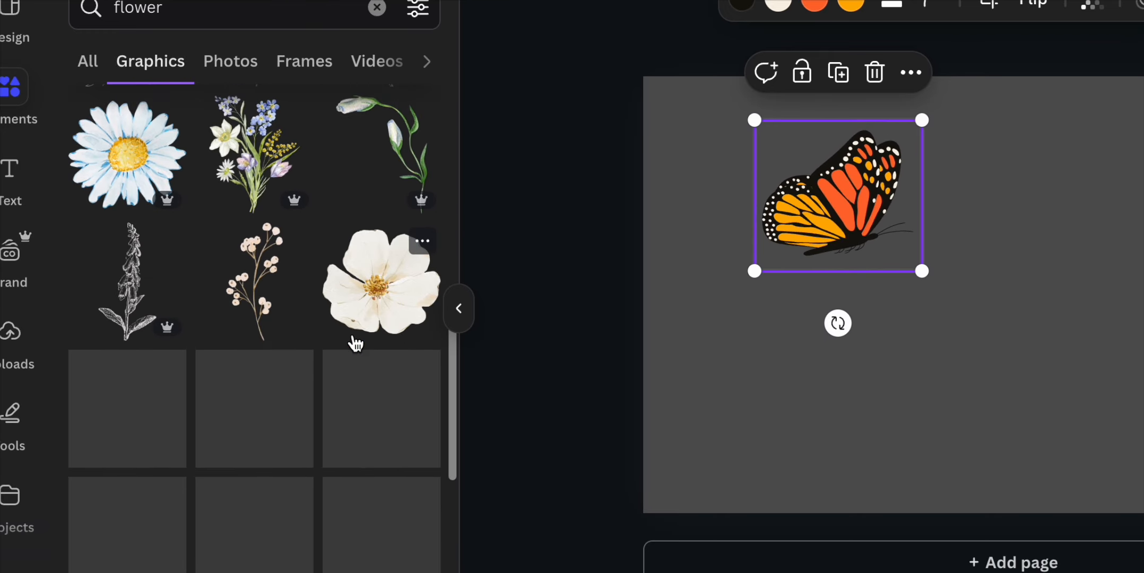
scroll(322, 246, "down", 5)
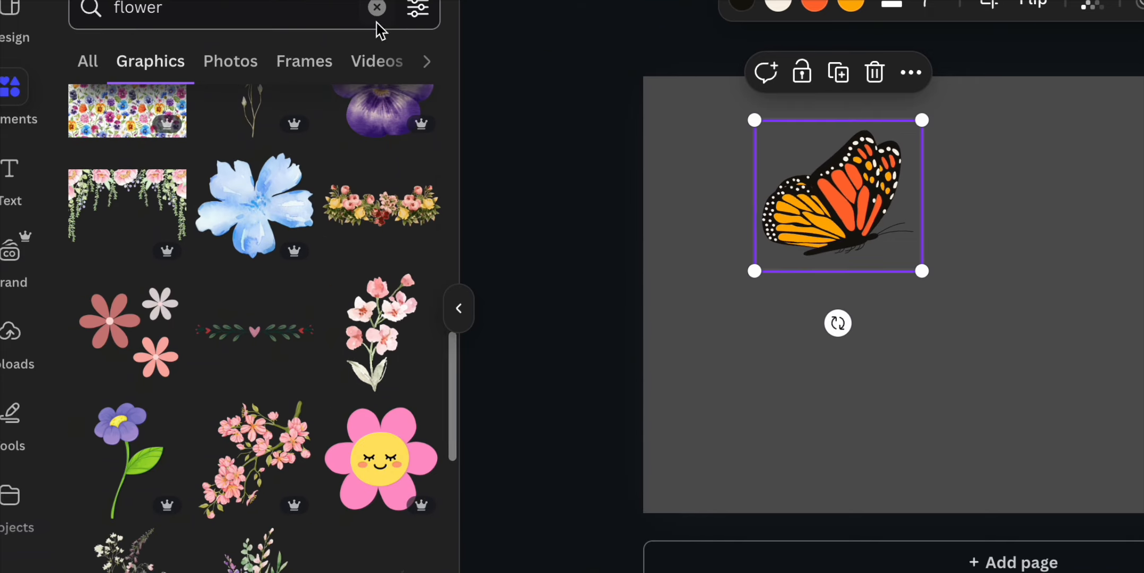
Try the Animated filter on the flower graphics, look through the filtered designs, and remove the filter
left_click(418, 12)
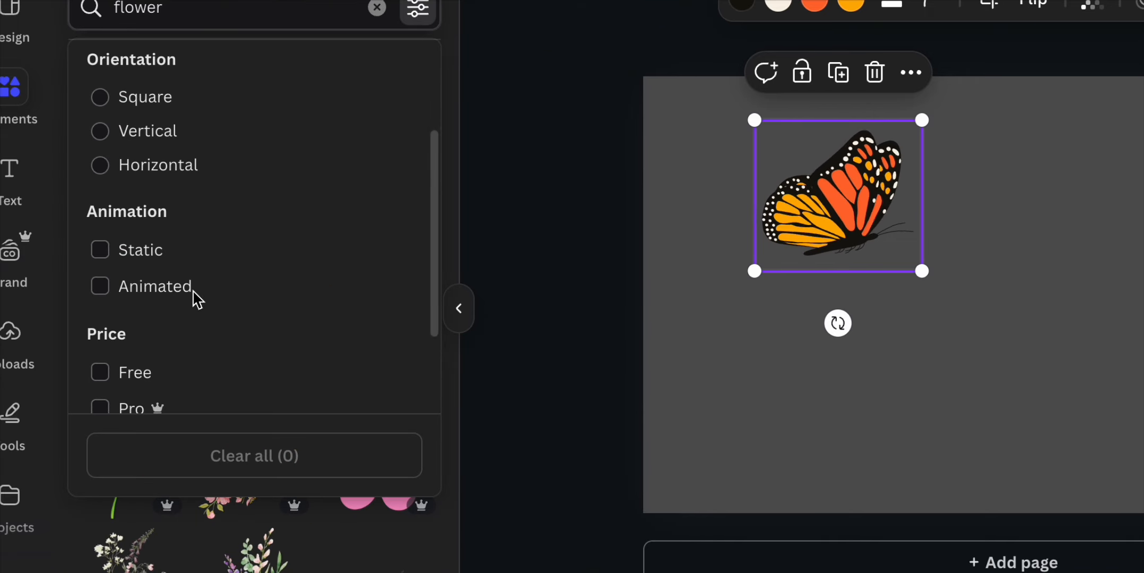
left_click(524, 413)
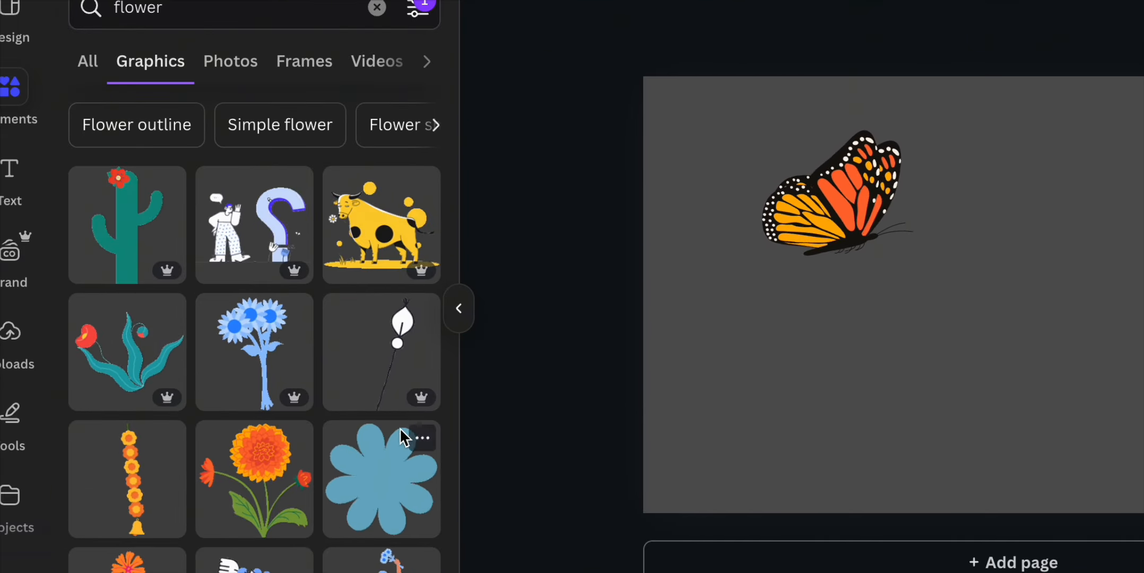
scroll(403, 437, "down", 5)
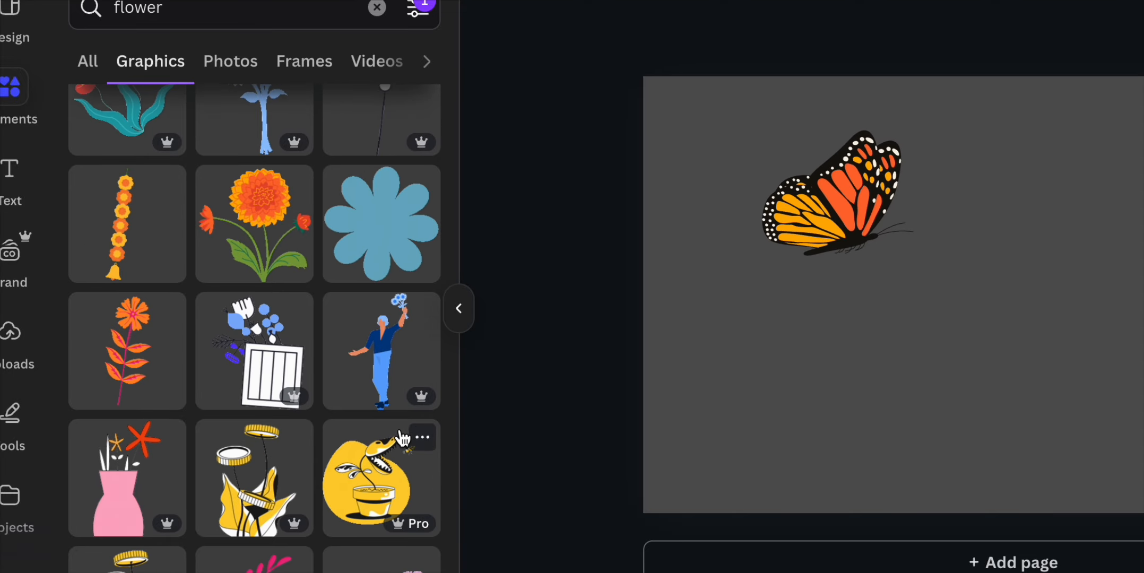
scroll(403, 437, "down", 4)
scroll(403, 437, "down", 7)
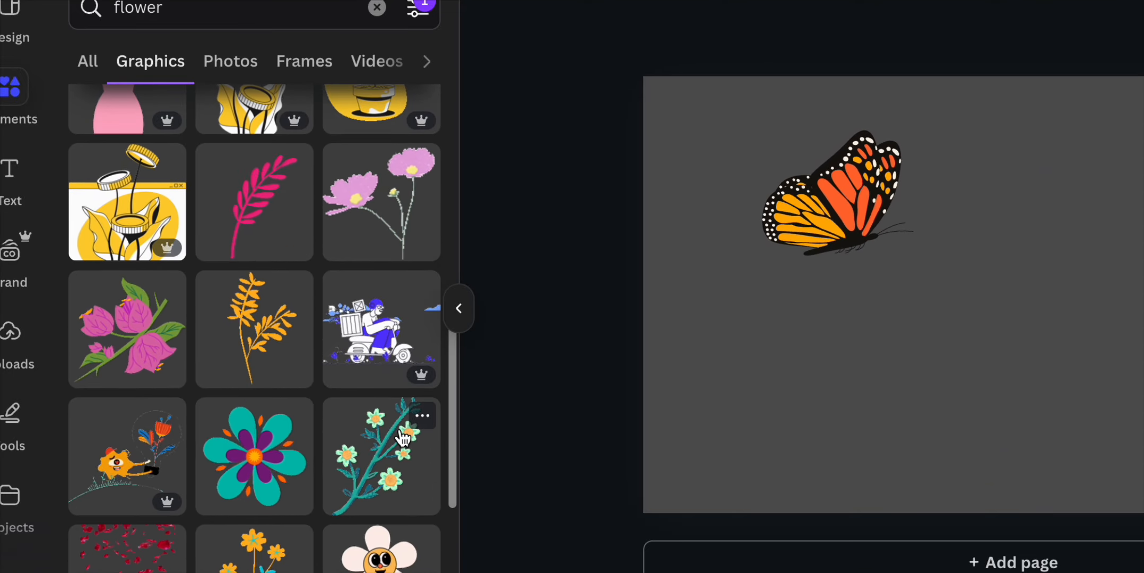
scroll(403, 437, "down", 6)
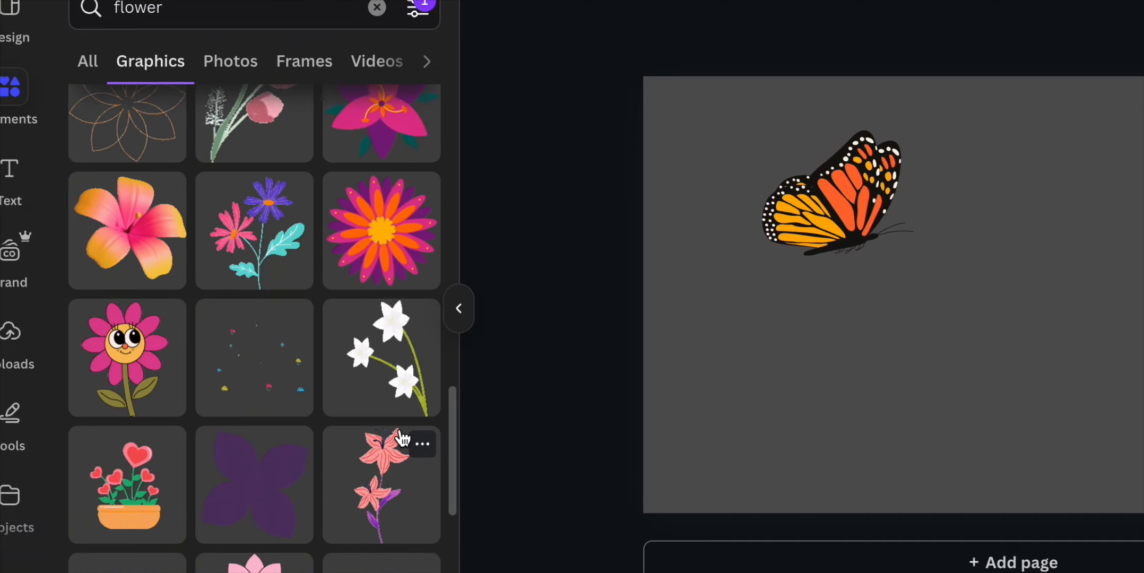
scroll(403, 438, "down", 4)
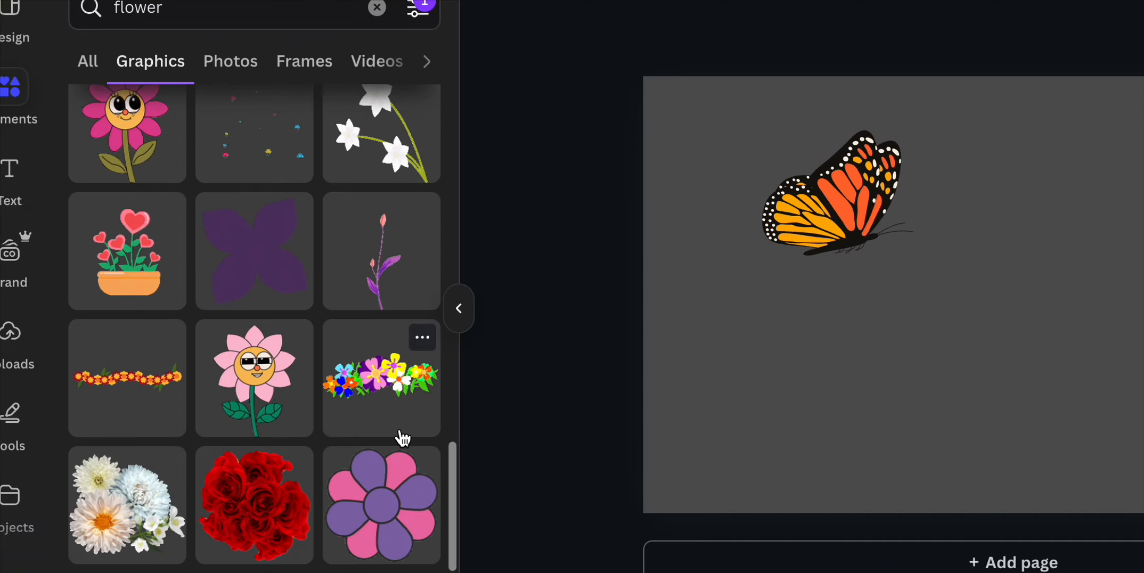
scroll(403, 439, "up", 20)
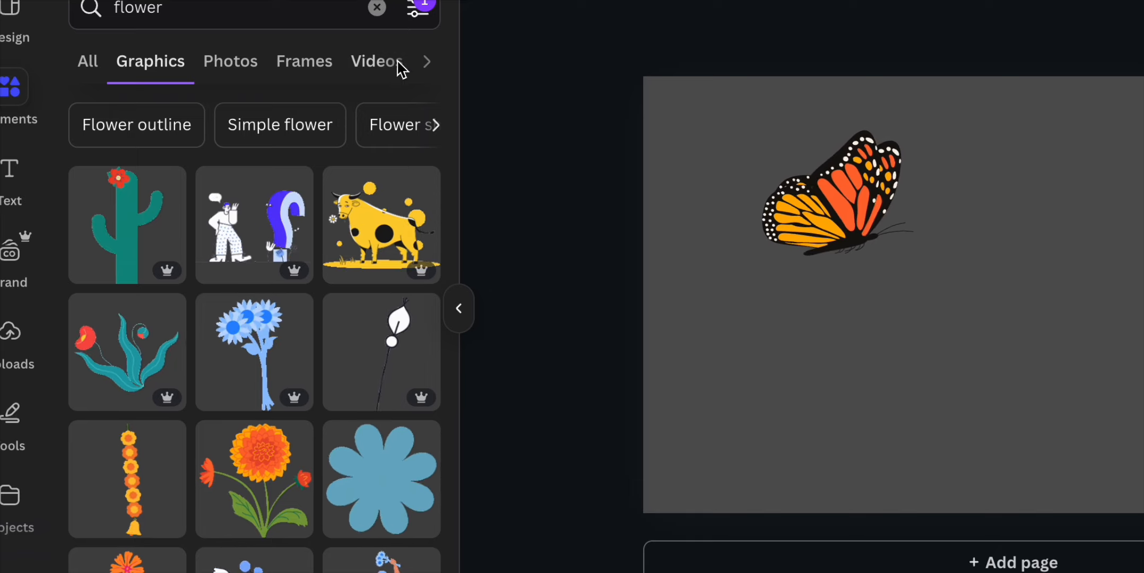
left_click(420, 16)
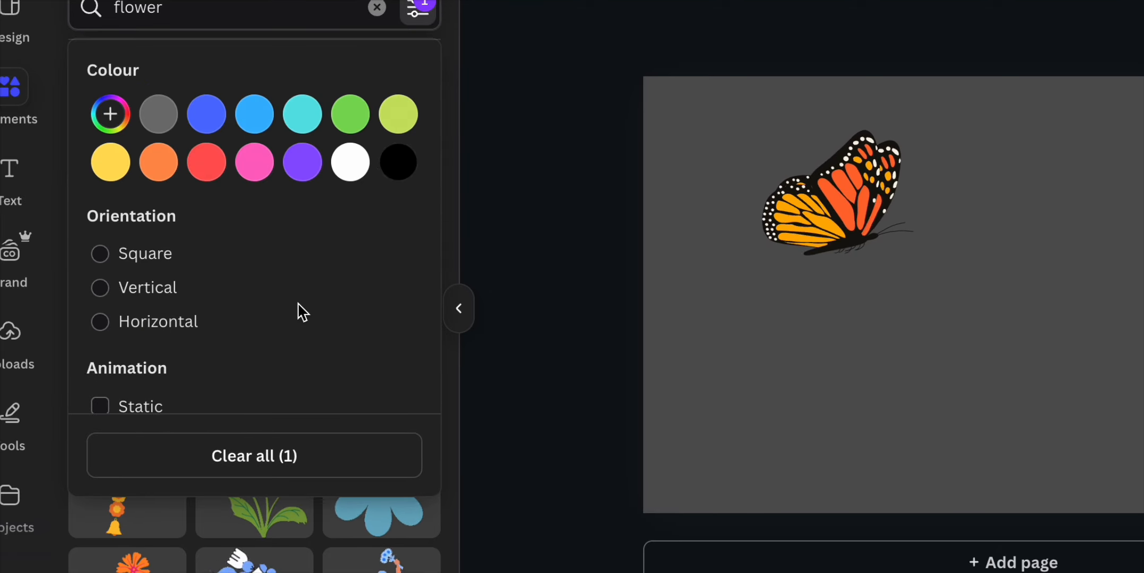
scroll(180, 276, "down", 3)
left_click(165, 297)
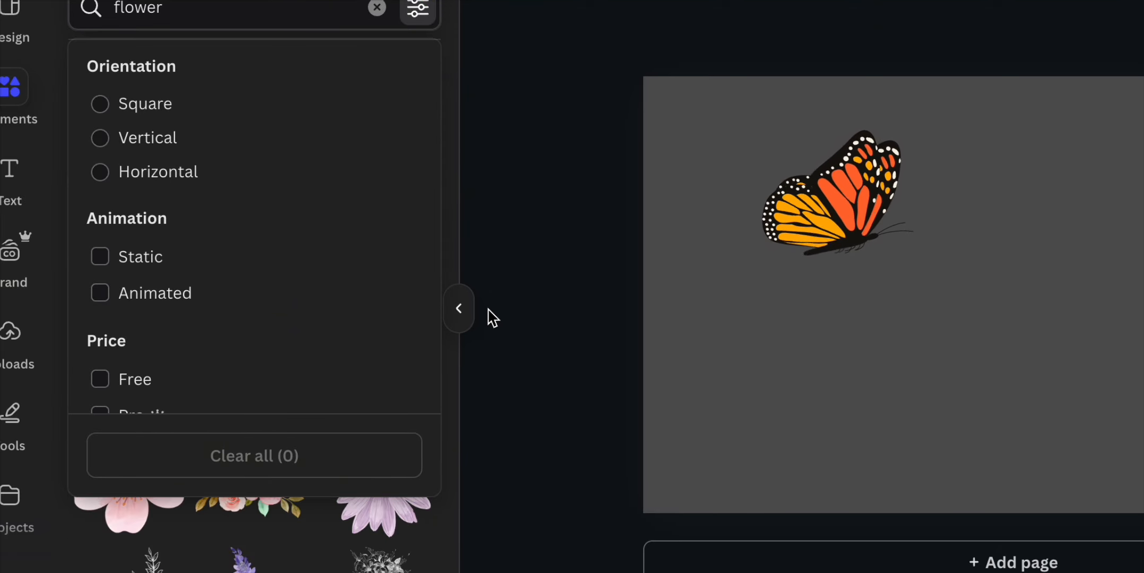
left_click(493, 317)
Add the watercolour wildflower bouquet to the page and enlarge it with its stems at the page's bottom edge
scroll(252, 361, "down", 3)
scroll(254, 366, "up", 1)
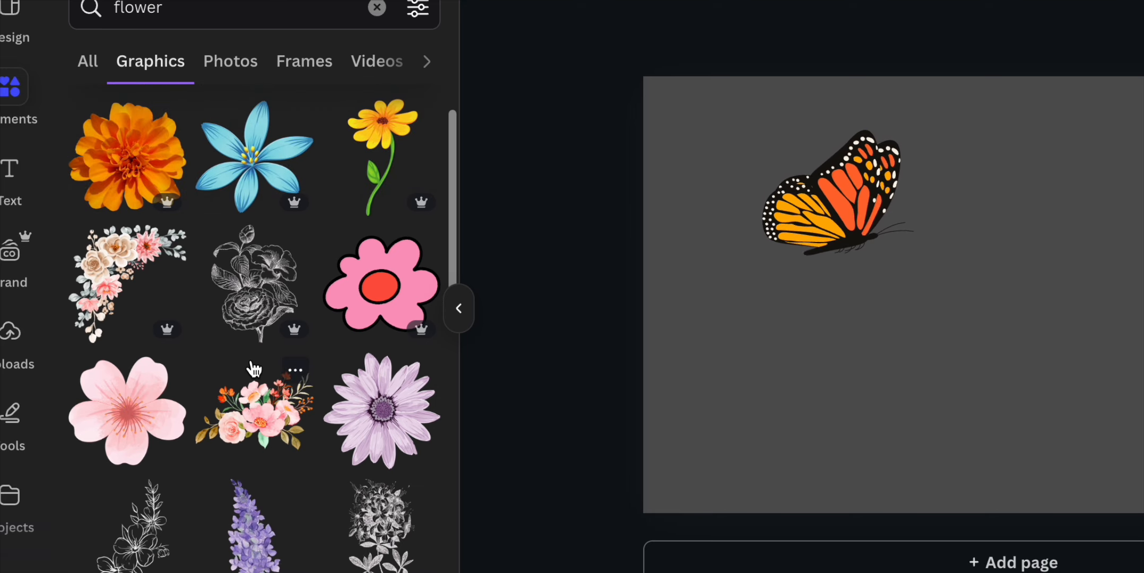
scroll(253, 366, "down", 4)
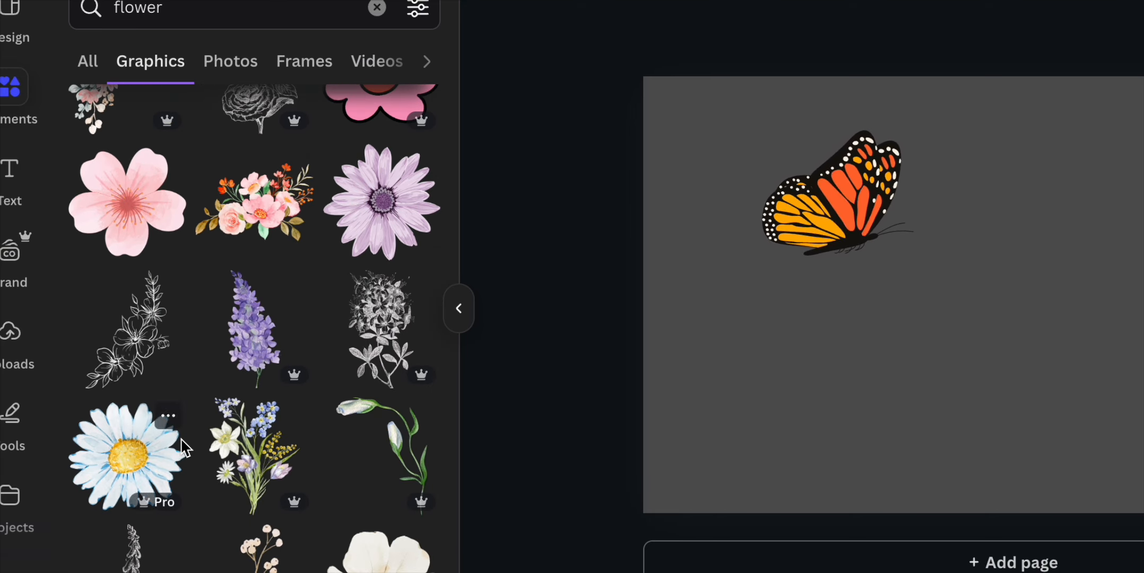
left_click(242, 440)
left_click_drag(1029, 321, 1013, 372)
left_click_drag(1143, 174, 1143, 165)
Shrink the butterfly and place it at the page's top edge, just above the bouquet's small blue flowers
left_click(846, 203)
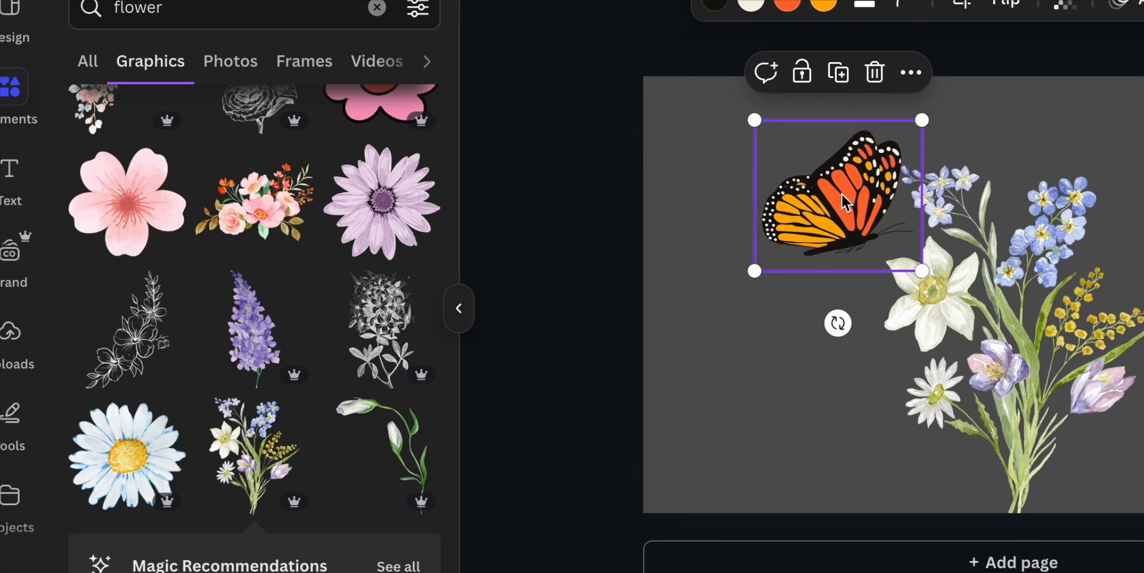
left_click_drag(764, 136, 800, 158)
left_click_drag(847, 192, 894, 133)
left_click_drag(962, 66, 946, 78)
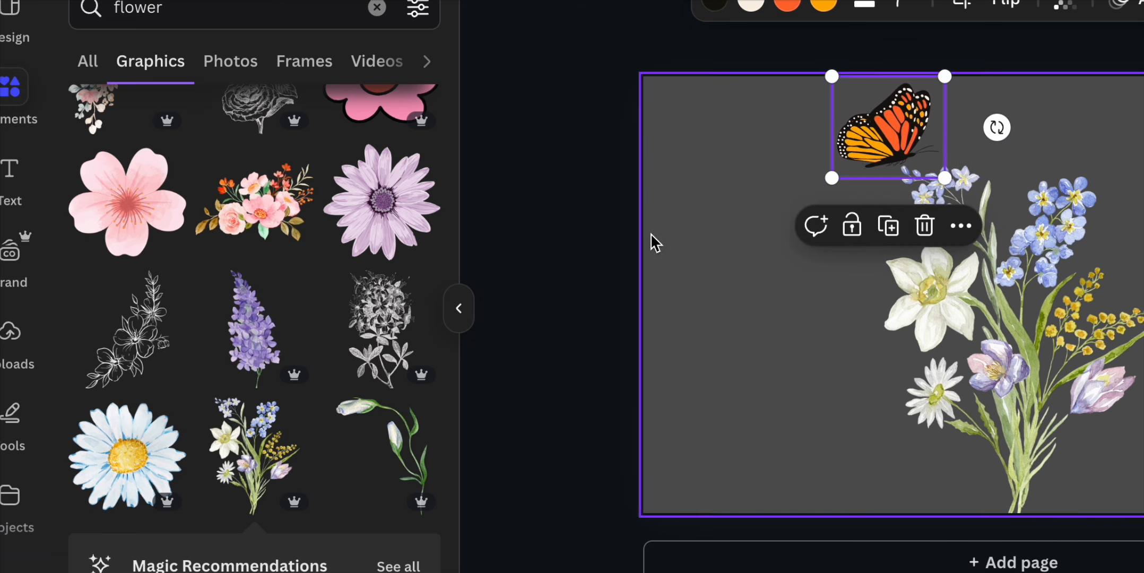
Search the elements for "honey bee" and limit the graphics results to animated designs
left_click(378, 9)
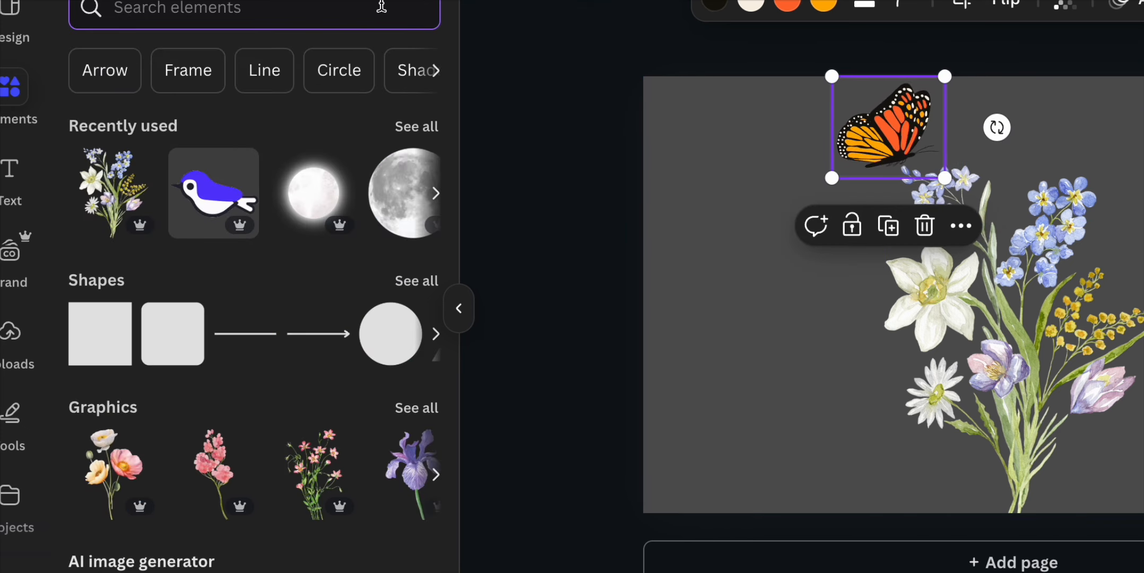
type("hone")
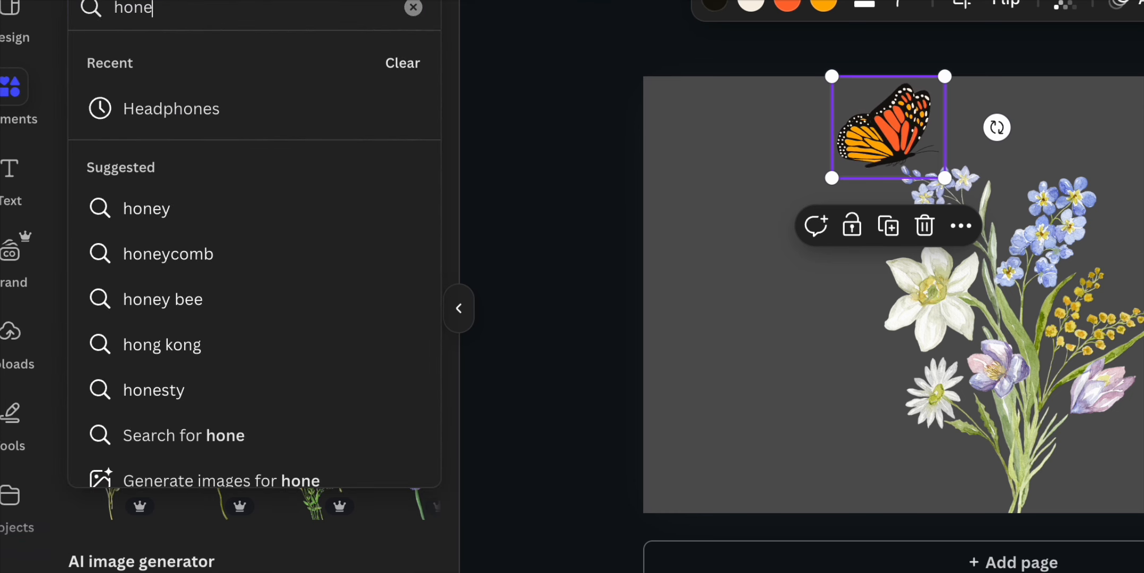
type("y bee")
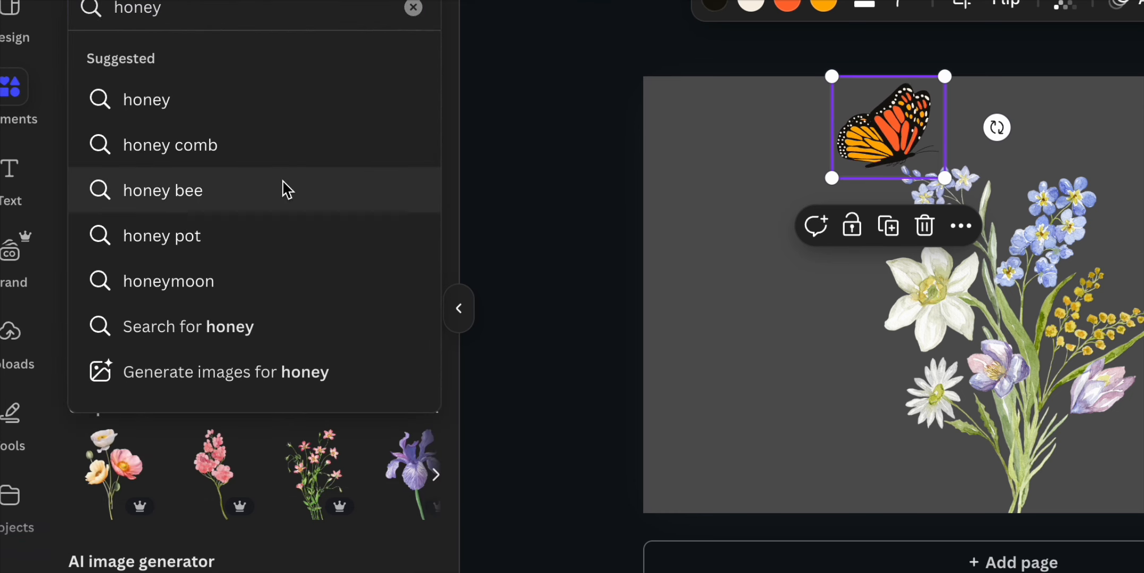
left_click(276, 192)
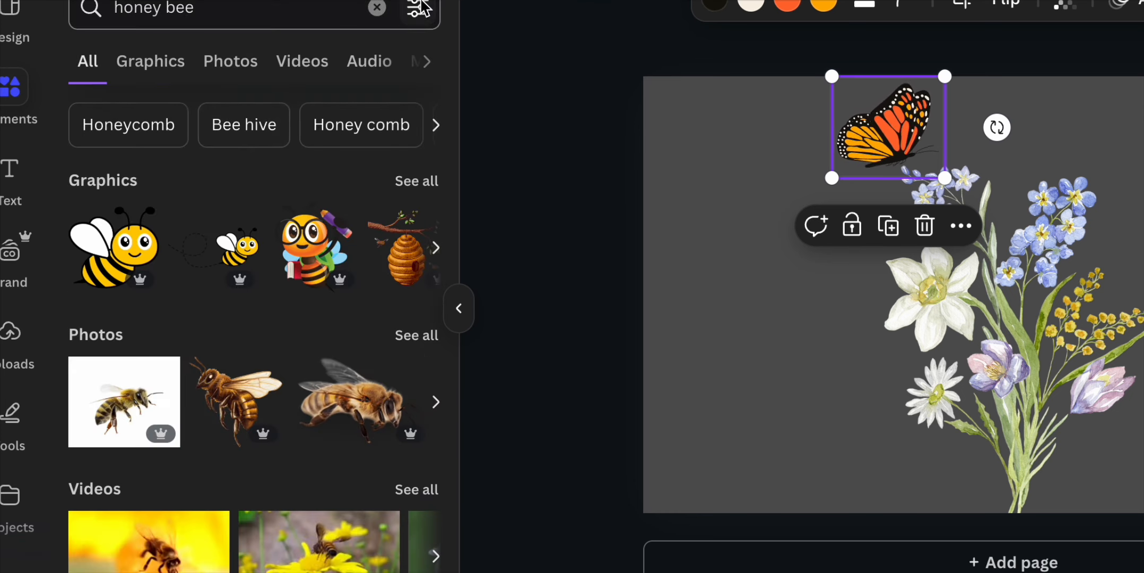
left_click(422, 6)
scroll(315, 243, "down", 3)
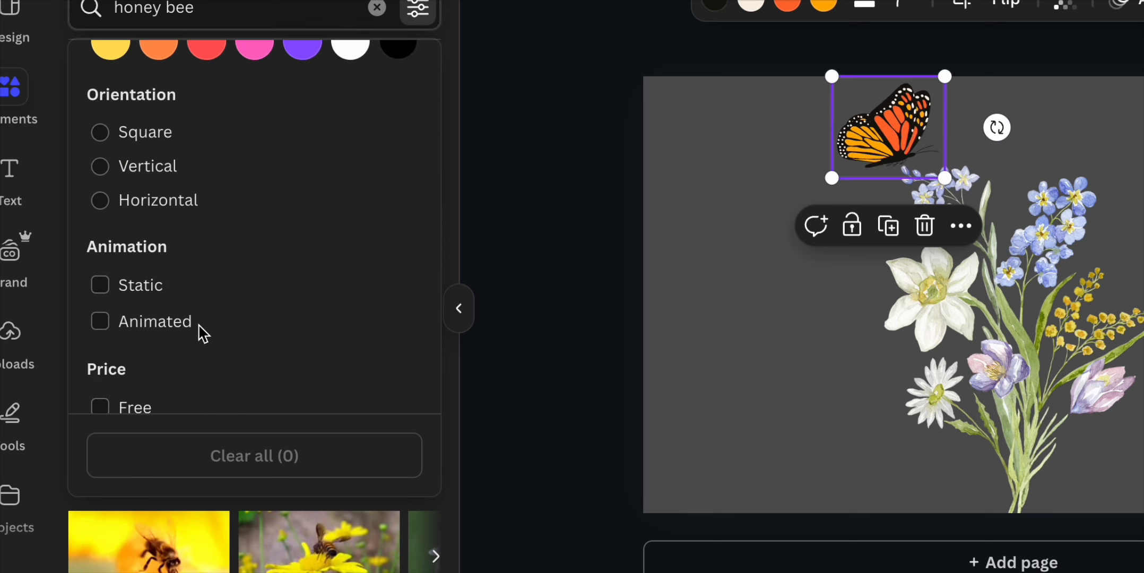
left_click(101, 322)
left_click(547, 342)
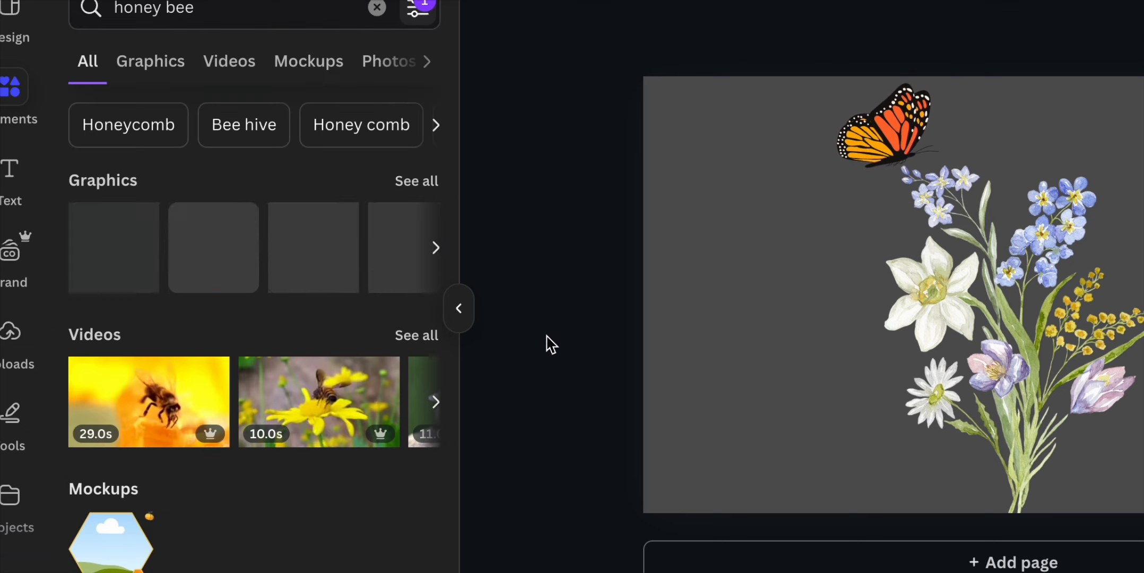
left_click(167, 75)
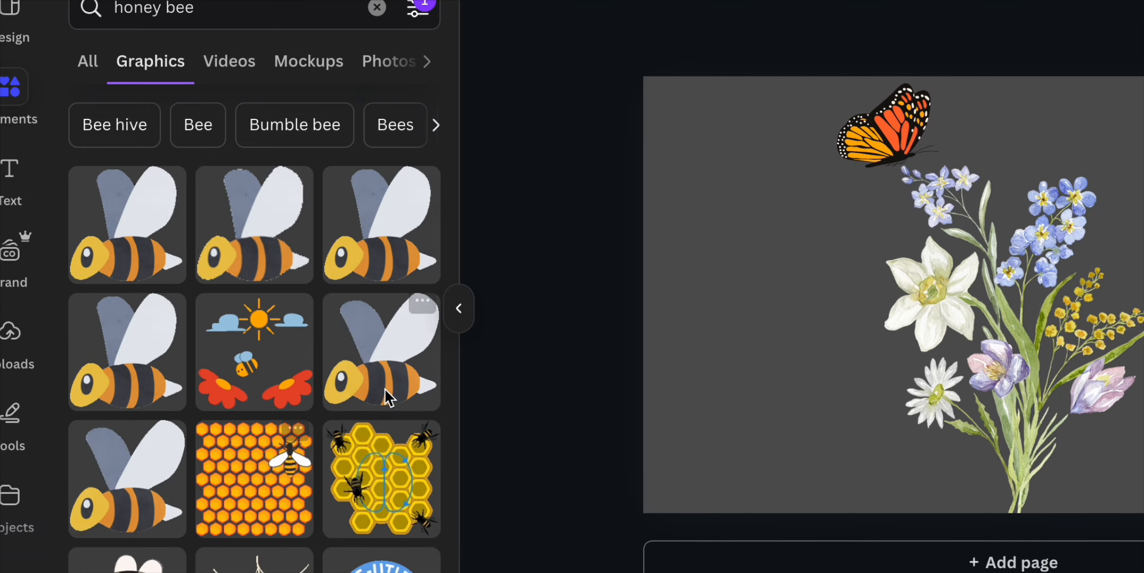
Add the animated orange-and-black striped bee with grey wings, shrink it, and place it beside the bouquet's tall blue flowers
left_click(381, 356)
left_click_drag(1058, 279, 881, 268)
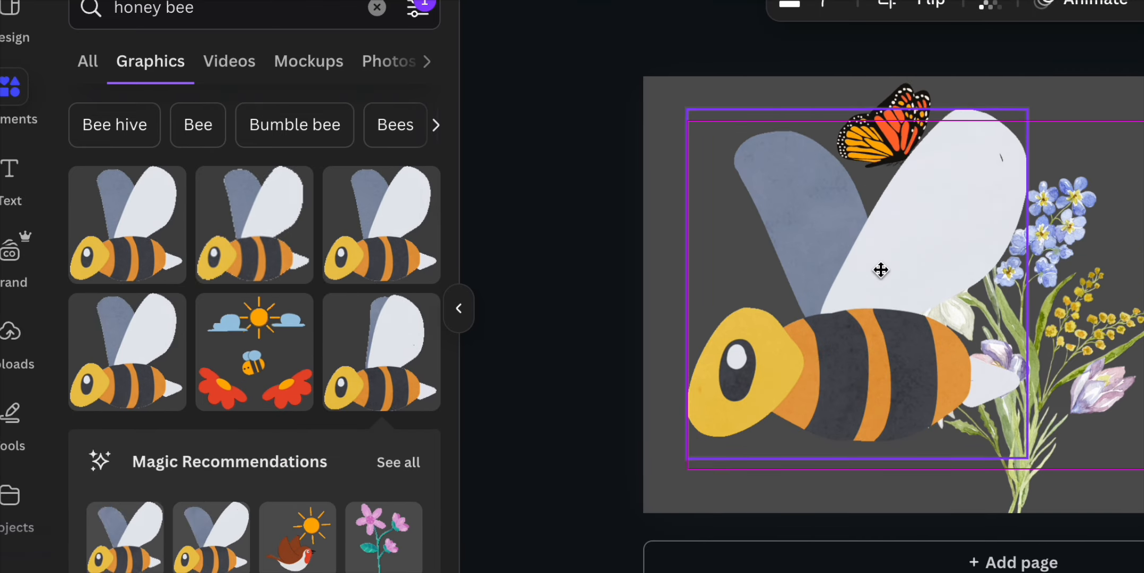
left_click_drag(1026, 455, 855, 281)
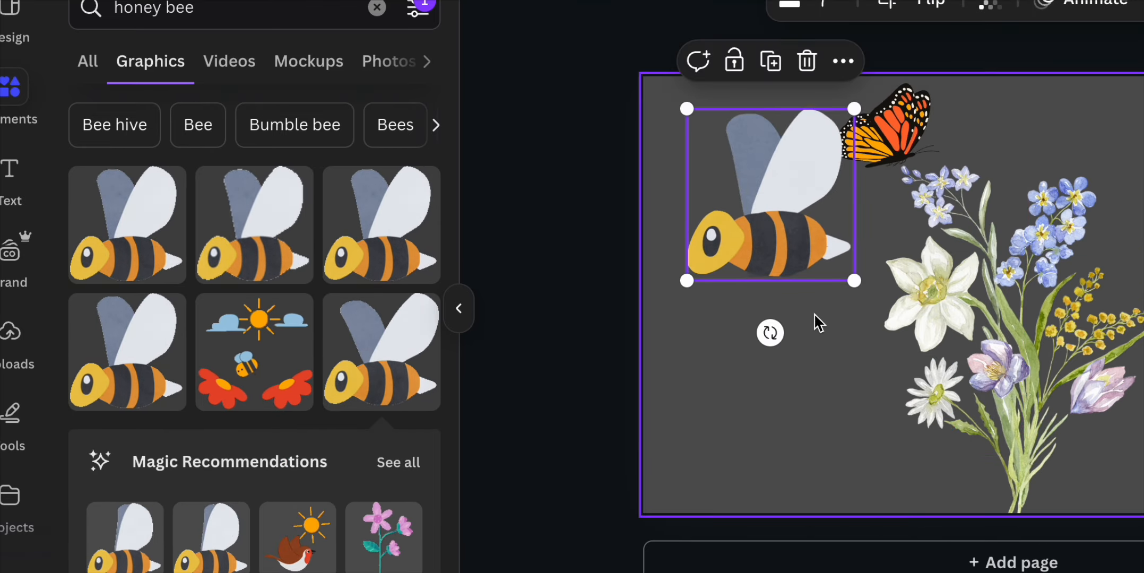
left_click_drag(787, 234, 1129, 221)
left_click_drag(1033, 260, 1100, 194)
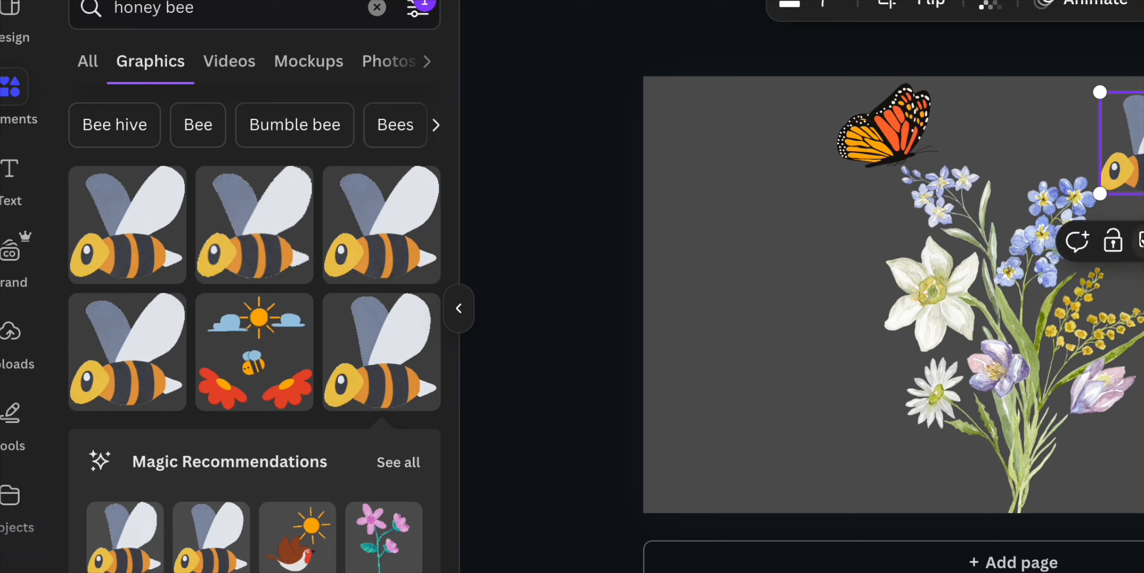
Shrink the striped bee further and shift it closer to the butterfly, just above the bouquet's tall blue flowers
scroll(132, 454, "down", 5)
scroll(133, 453, "down", 8)
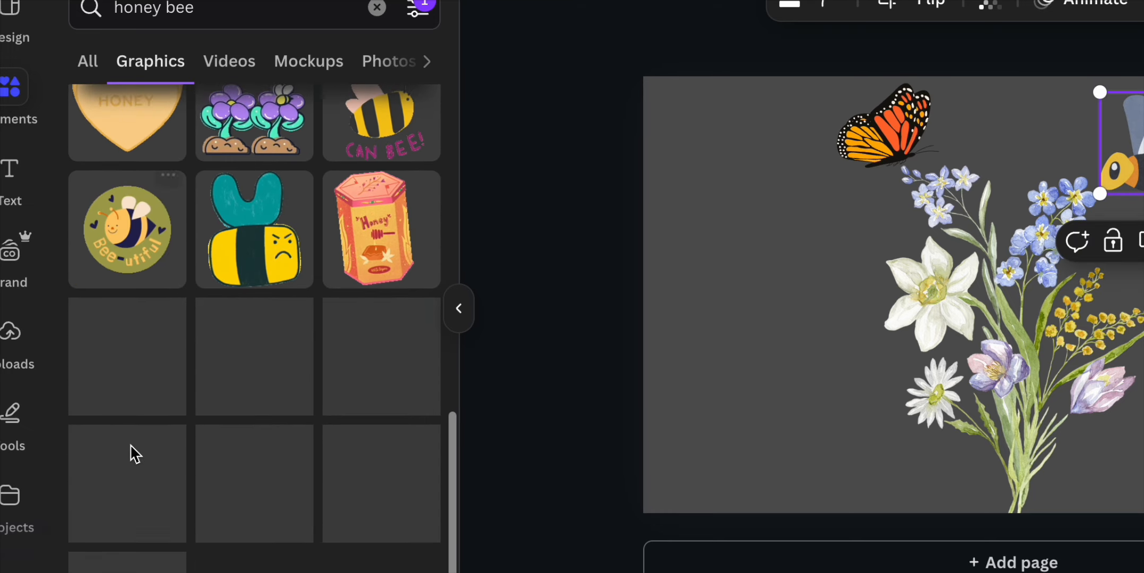
scroll(132, 453, "down", 6)
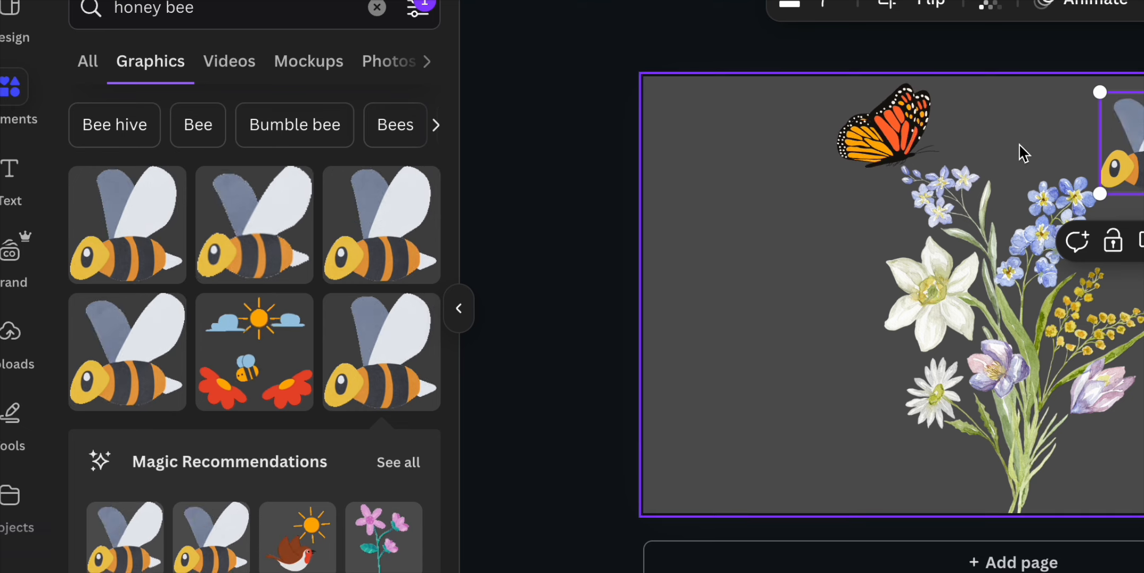
left_click_drag(1133, 146, 1106, 128)
left_click_drag(1143, 69, 1143, 93)
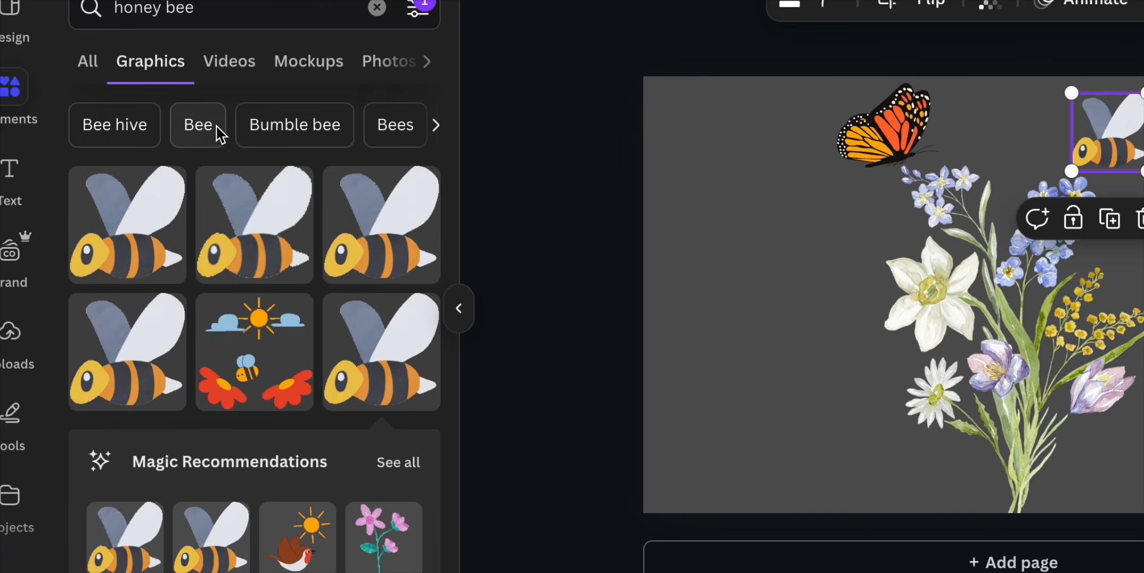
Try the related searches "Bee" and "Bumble bee", and browse the bumble bee graphics without the Animated filter
left_click(215, 128)
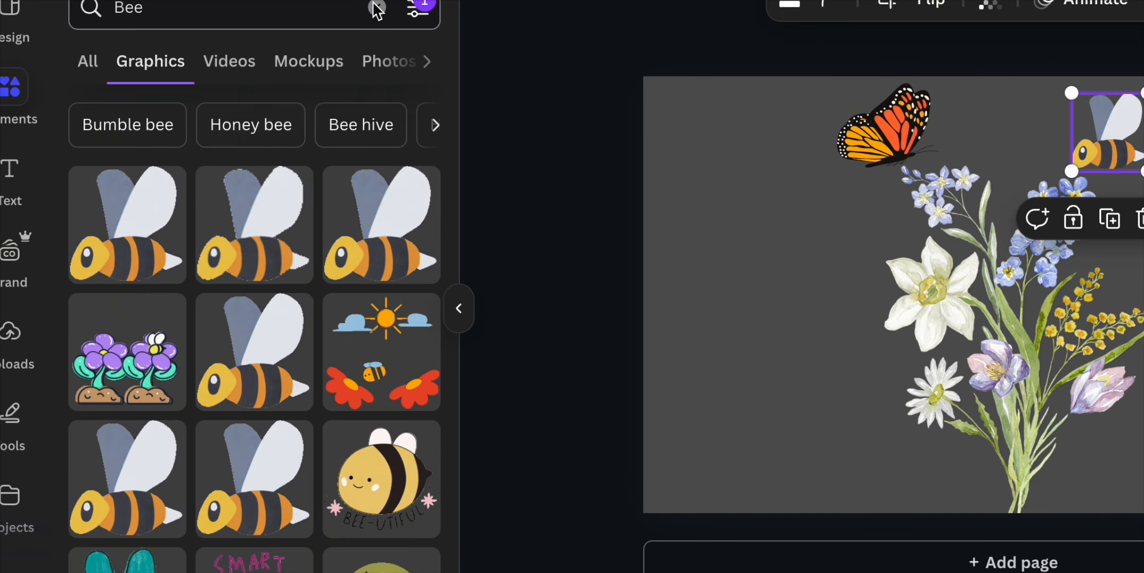
left_click(159, 139)
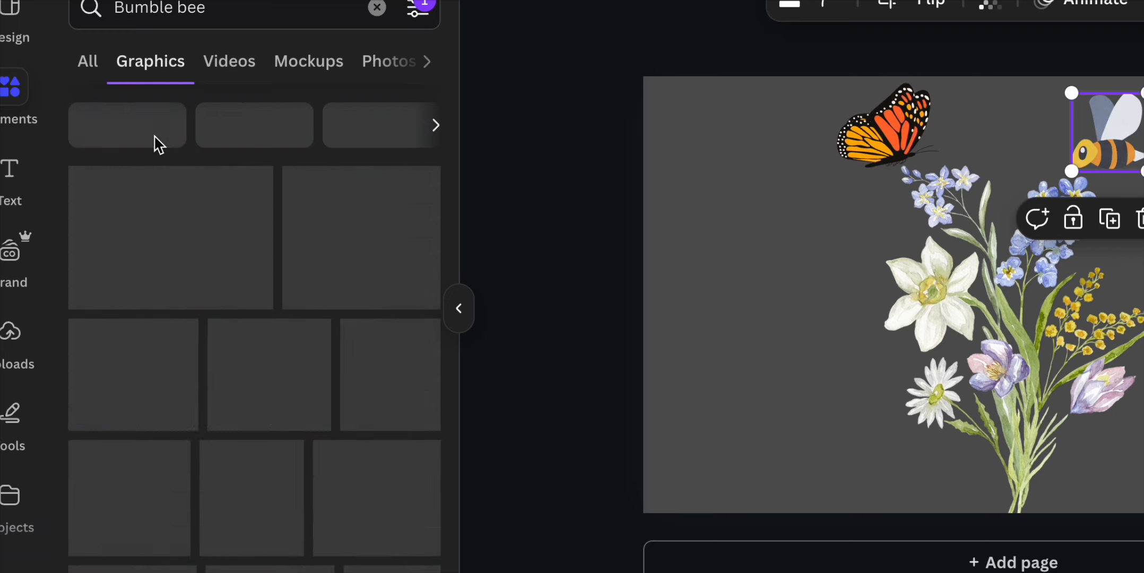
left_click(418, 16)
scroll(207, 328, "down", 2)
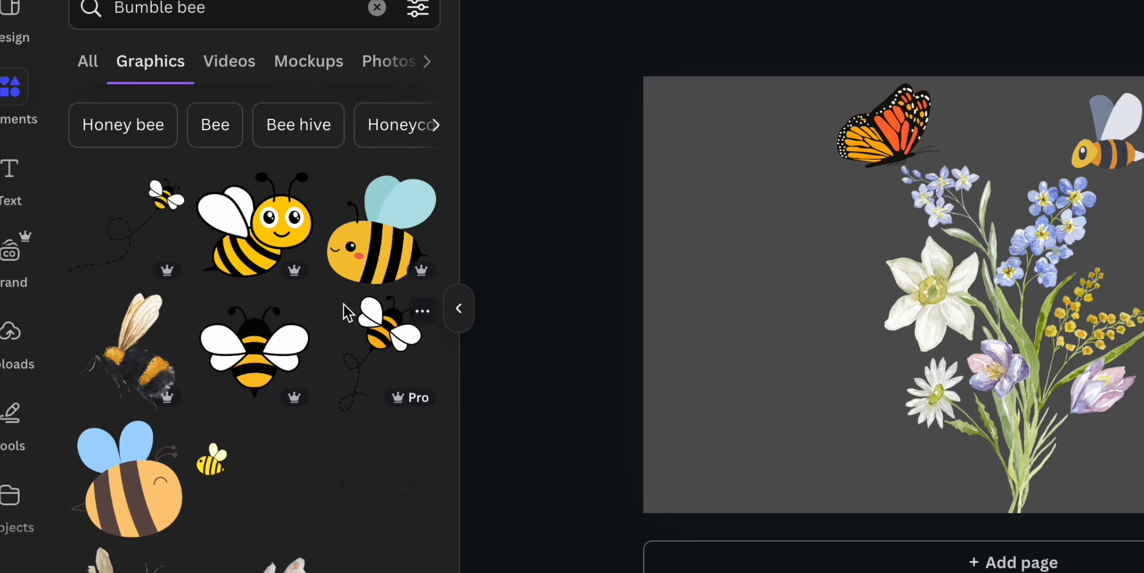
scroll(345, 313, "down", 10)
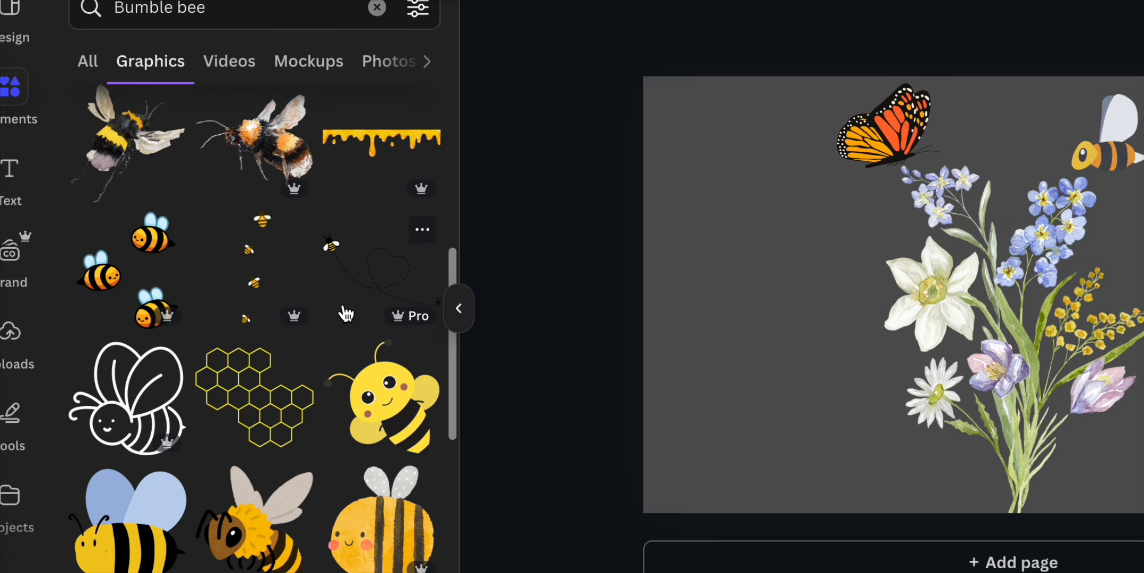
scroll(346, 313, "down", 5)
scroll(345, 313, "down", 2)
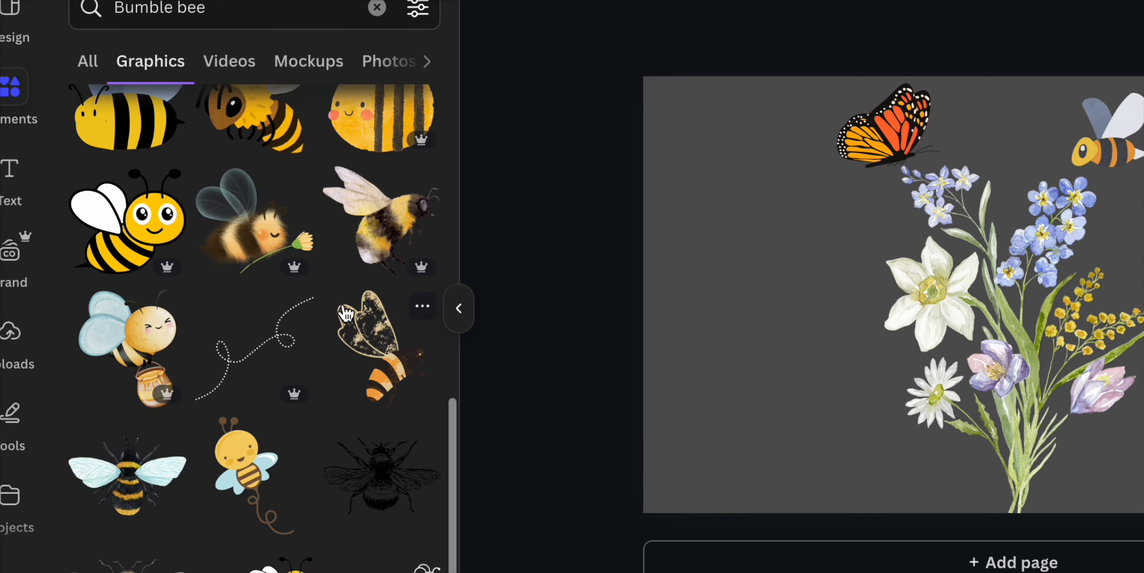
Browse the bumble bee graphics results for an alternative bee illustration
scroll(345, 314, "down", 7)
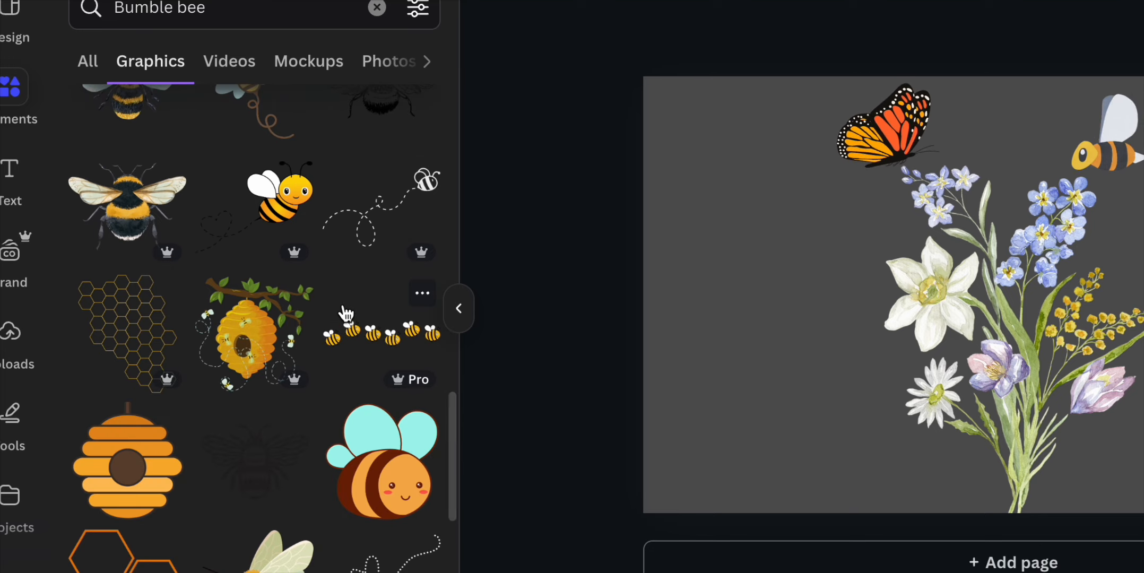
scroll(345, 313, "down", 8)
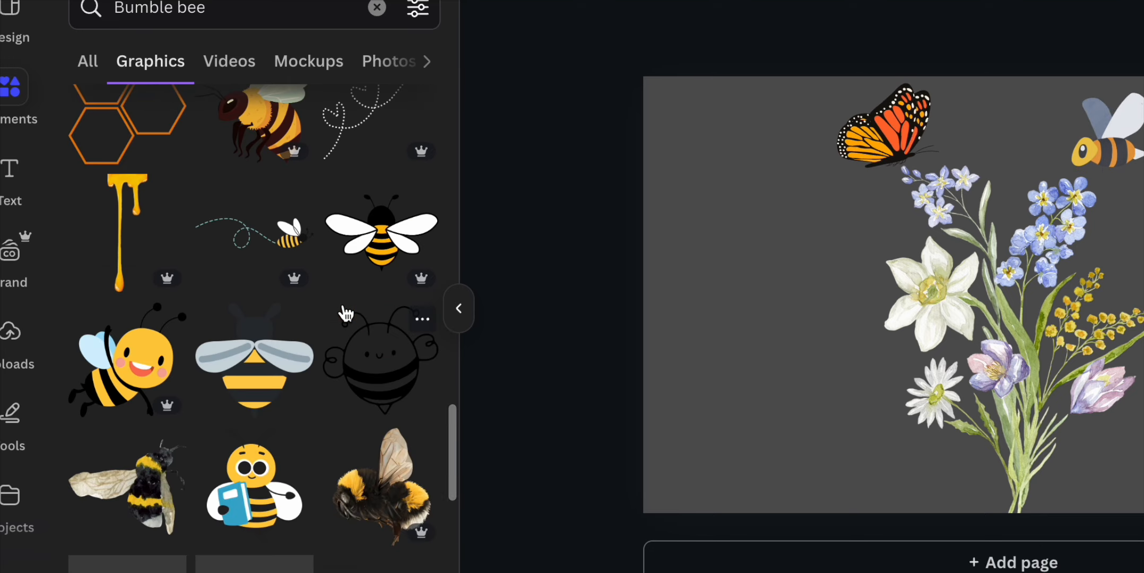
scroll(346, 313, "down", 1)
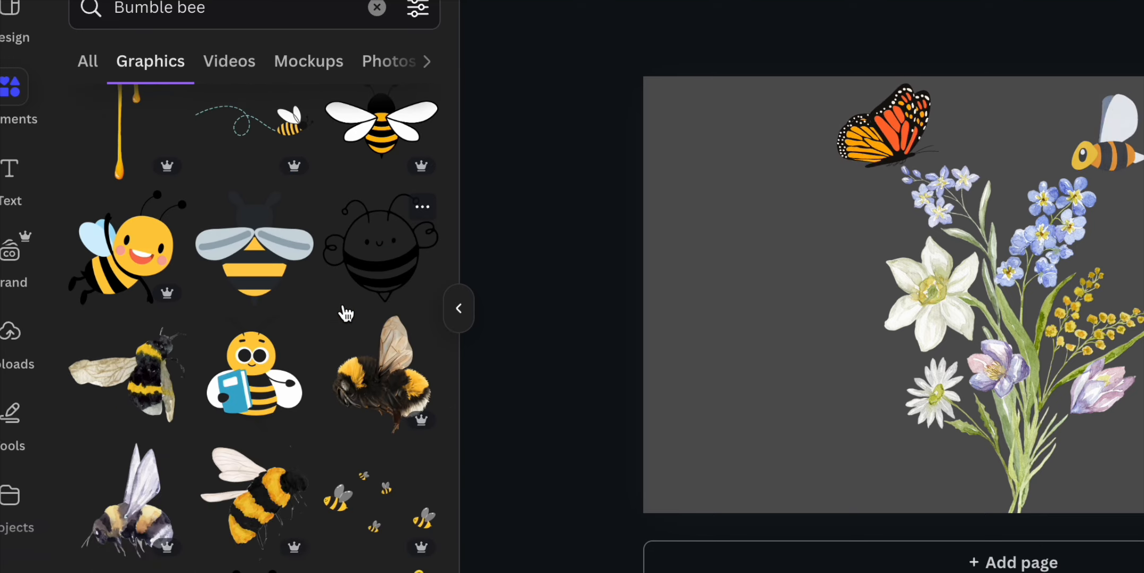
scroll(346, 313, "down", 7)
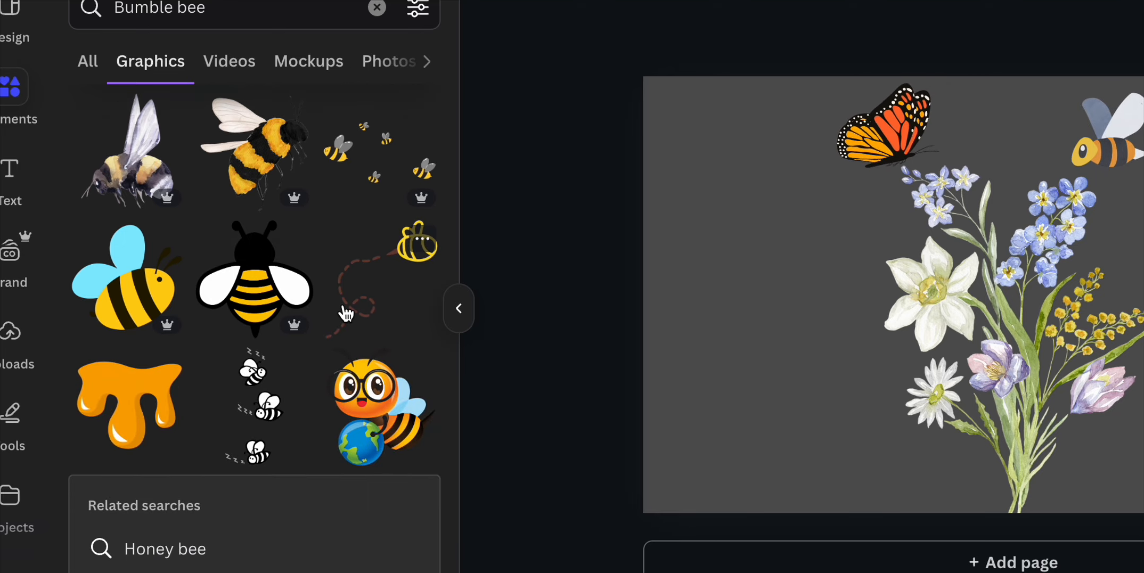
scroll(346, 313, "down", 7)
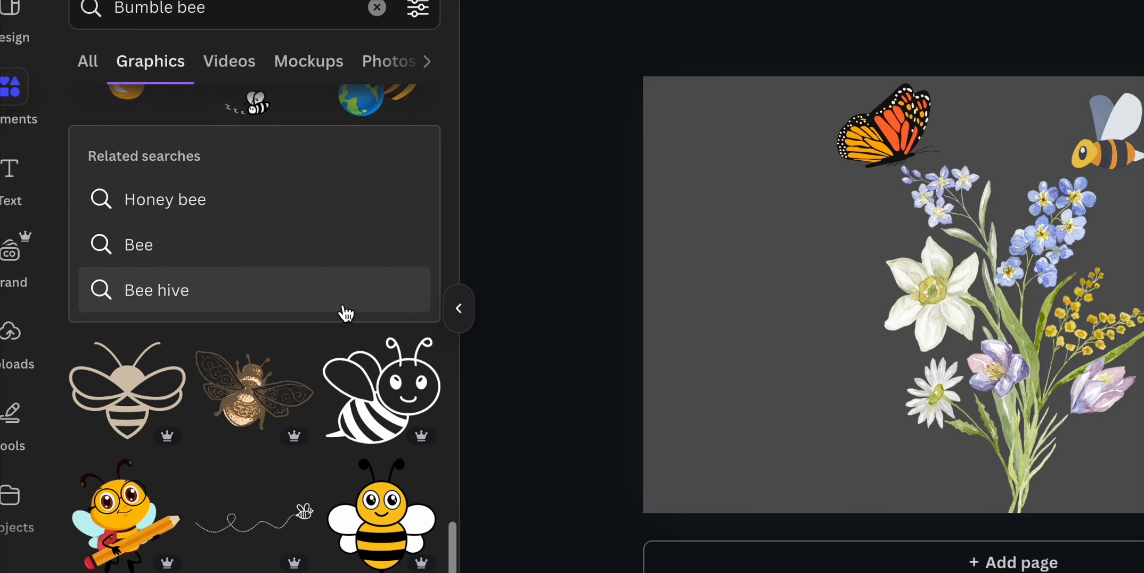
scroll(346, 313, "down", 14)
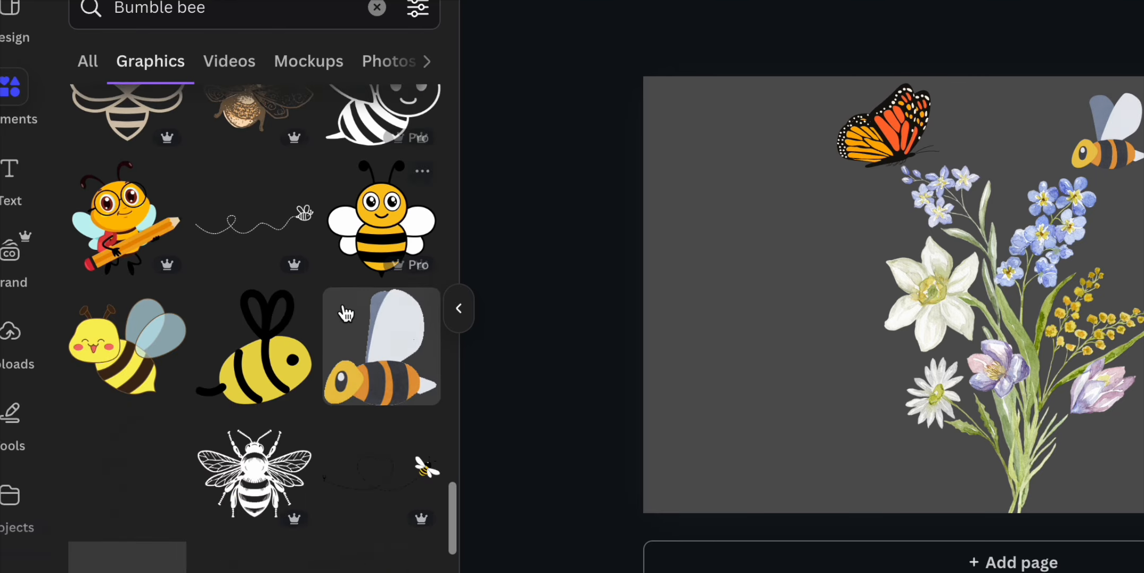
scroll(346, 313, "down", 2)
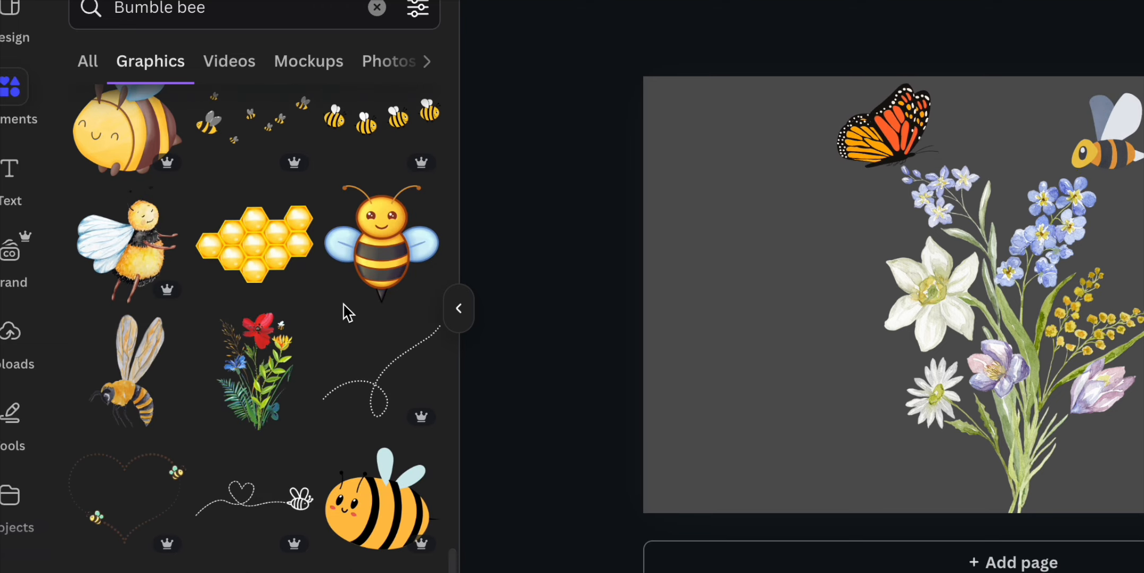
Collapse the graphics search results and delete the bee from the flower scene
left_click(1082, 154)
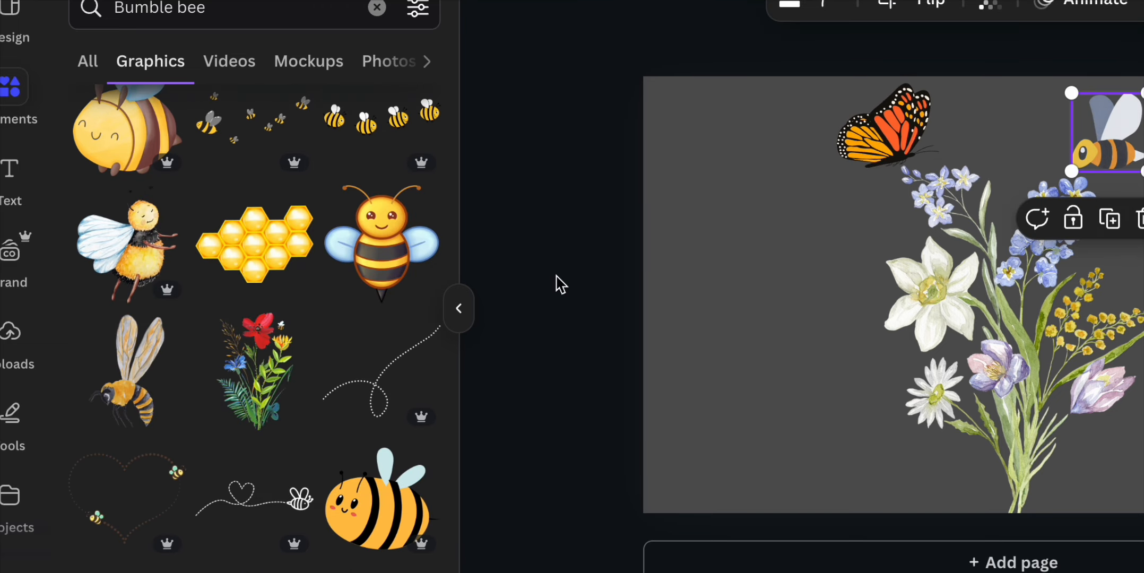
left_click(452, 317)
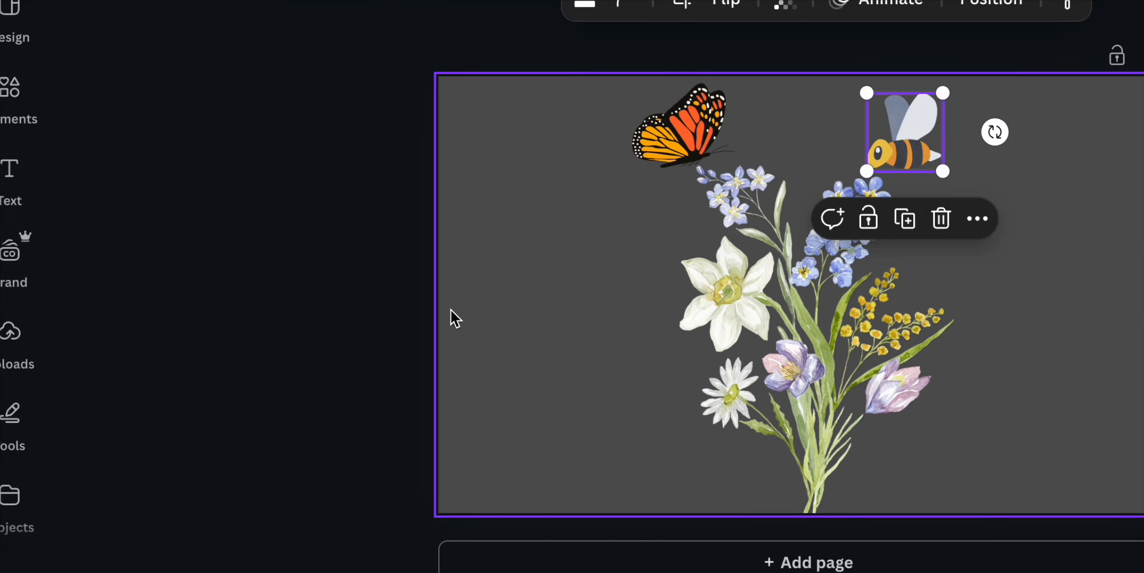
left_click(940, 217)
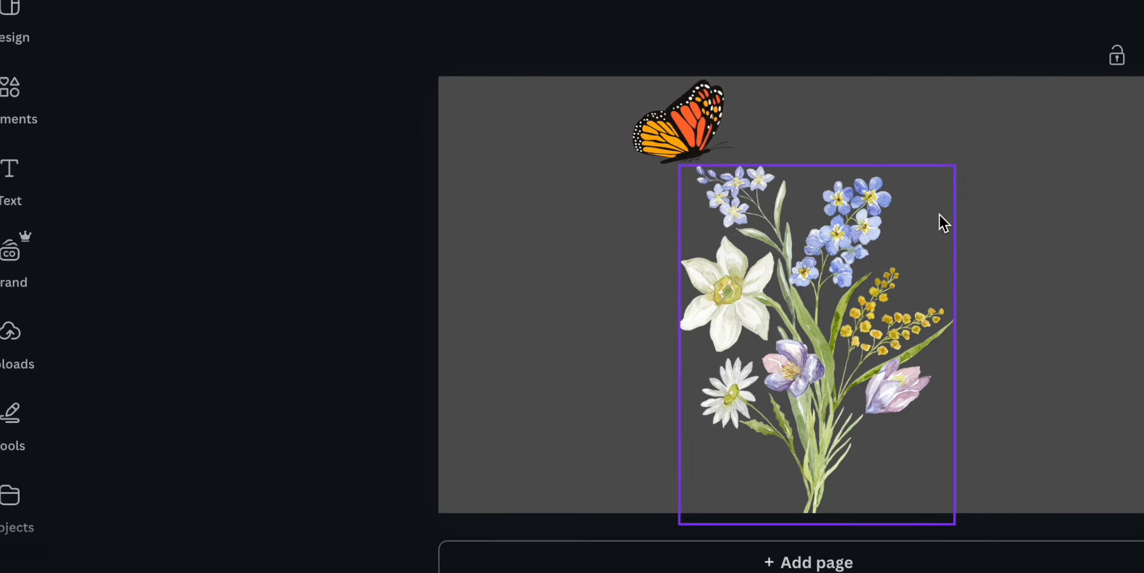
Shrink the monarch butterfly slightly and position it just above the small blue flowers on the bouquet's left side
left_click(711, 136)
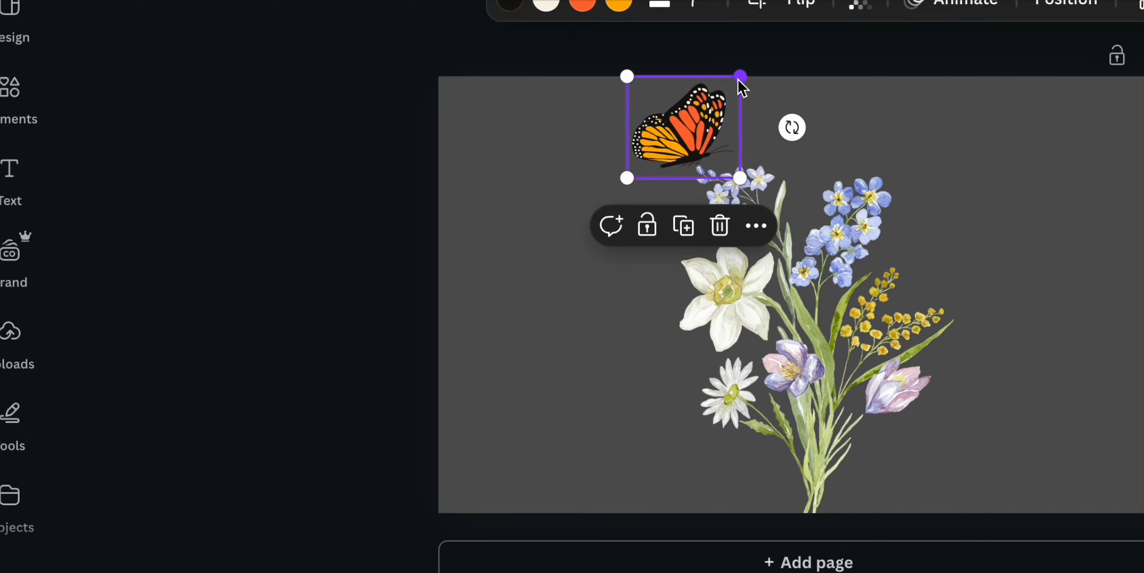
left_click_drag(740, 77, 717, 99)
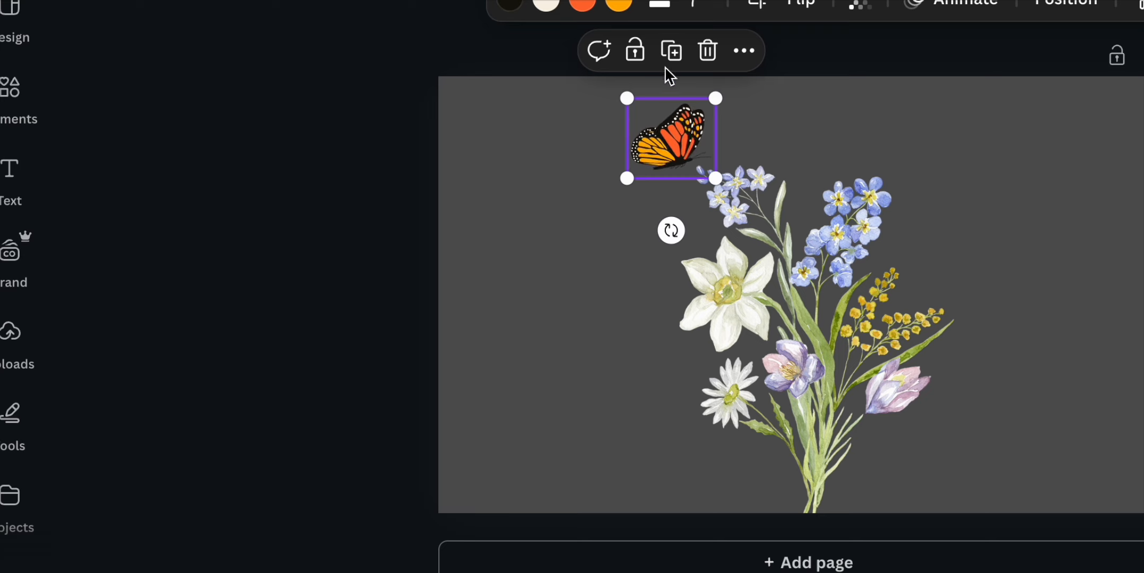
left_click_drag(675, 135, 692, 136)
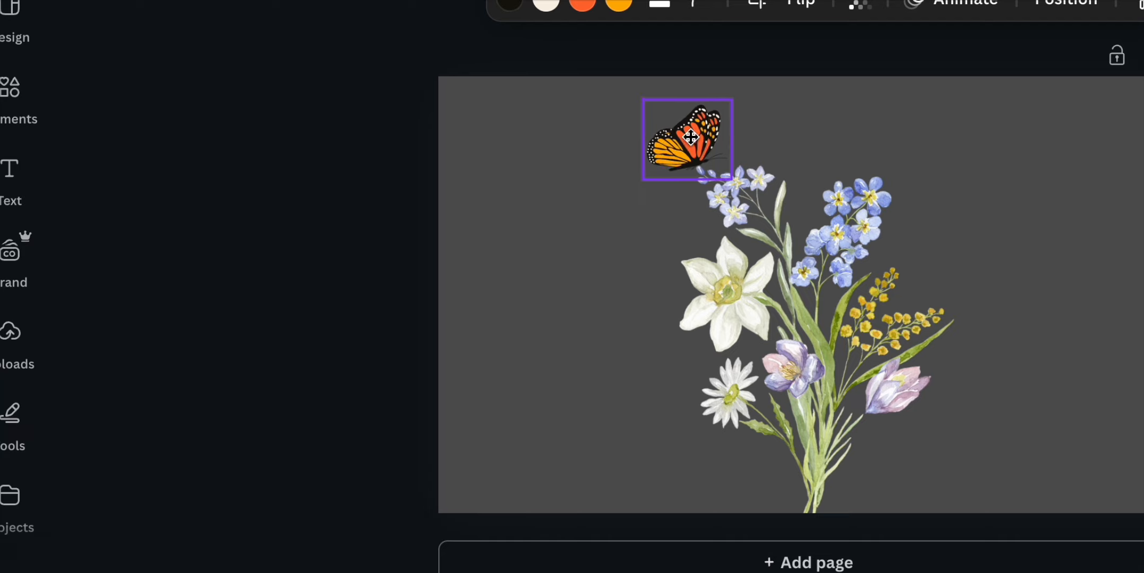
Duplicate the butterfly, shrink the copy to roughly half size and move it above the bouquet's right-hand blue flowers
left_click(697, 58)
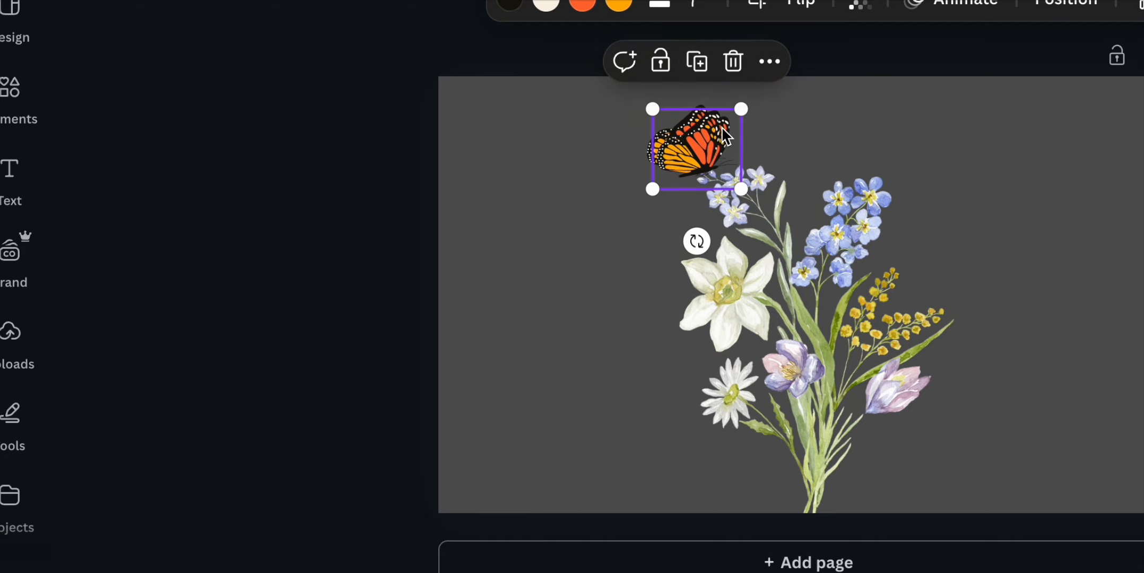
left_click_drag(725, 136, 901, 153)
left_click_drag(914, 196, 865, 180)
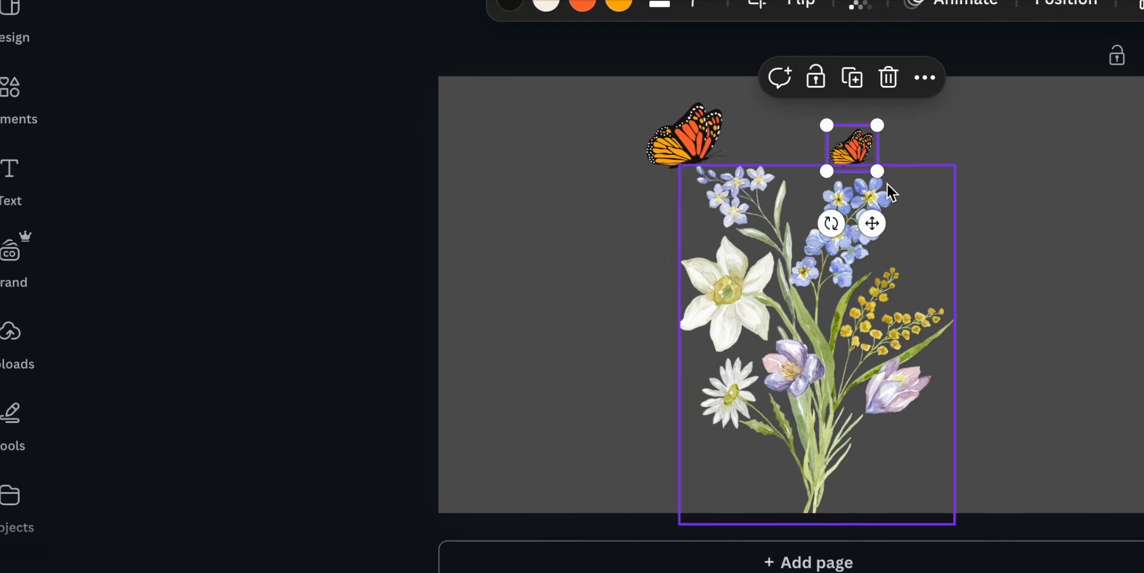
Flip the small butterfly horizontally and rest it on top of the right-hand blue flowers
left_click(791, 5)
left_click(822, 58)
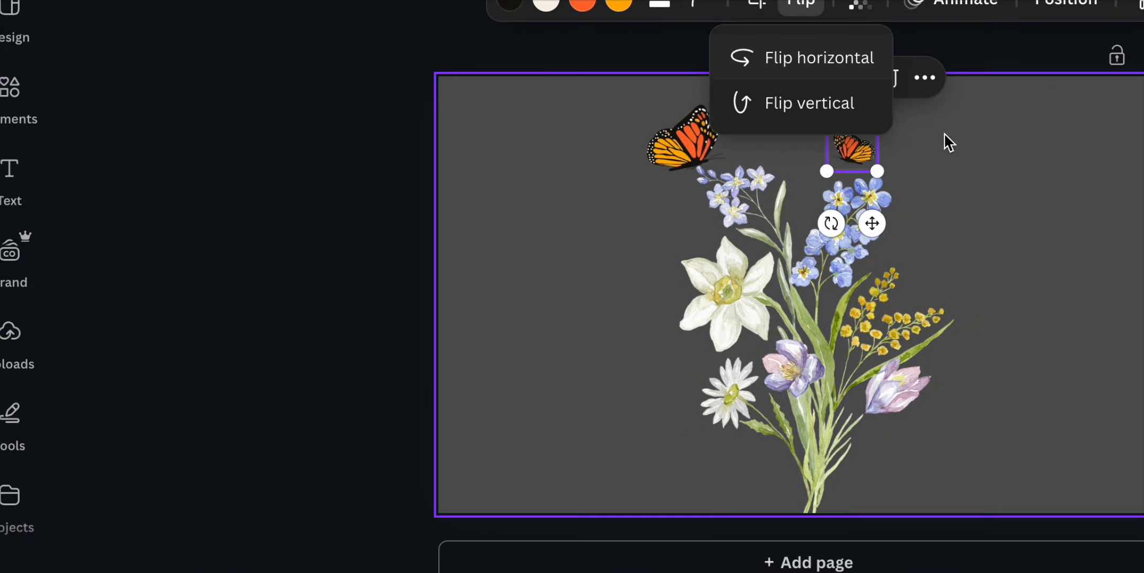
left_click(976, 206)
left_click_drag(843, 151, 859, 171)
left_click(981, 261)
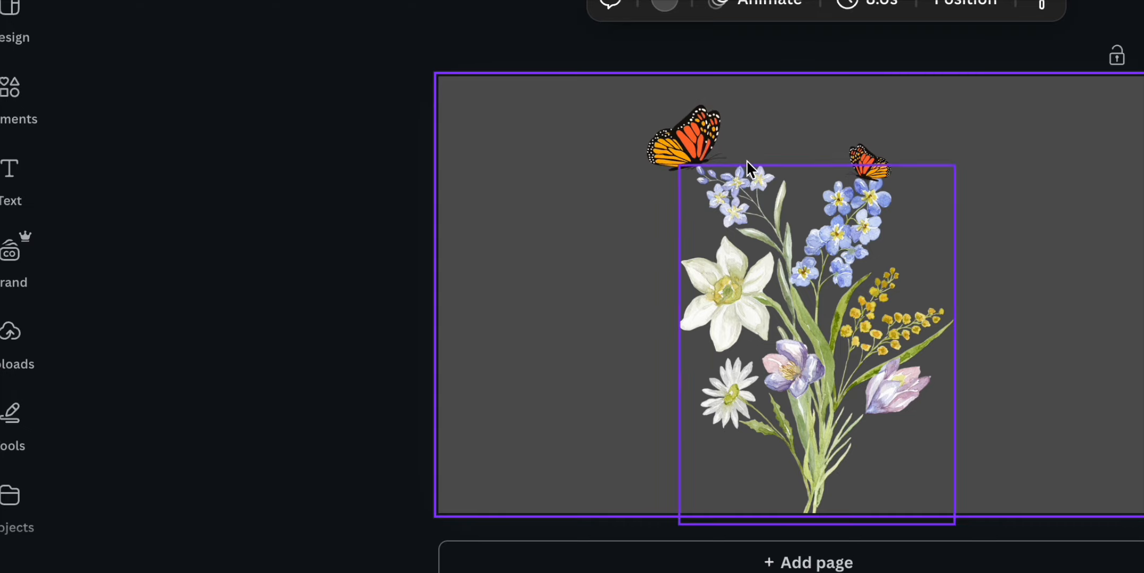
Duplicate the large butterfly, place a slightly smaller copy on the white daffodil, and play the page preview
left_click(711, 144)
left_click(690, 53)
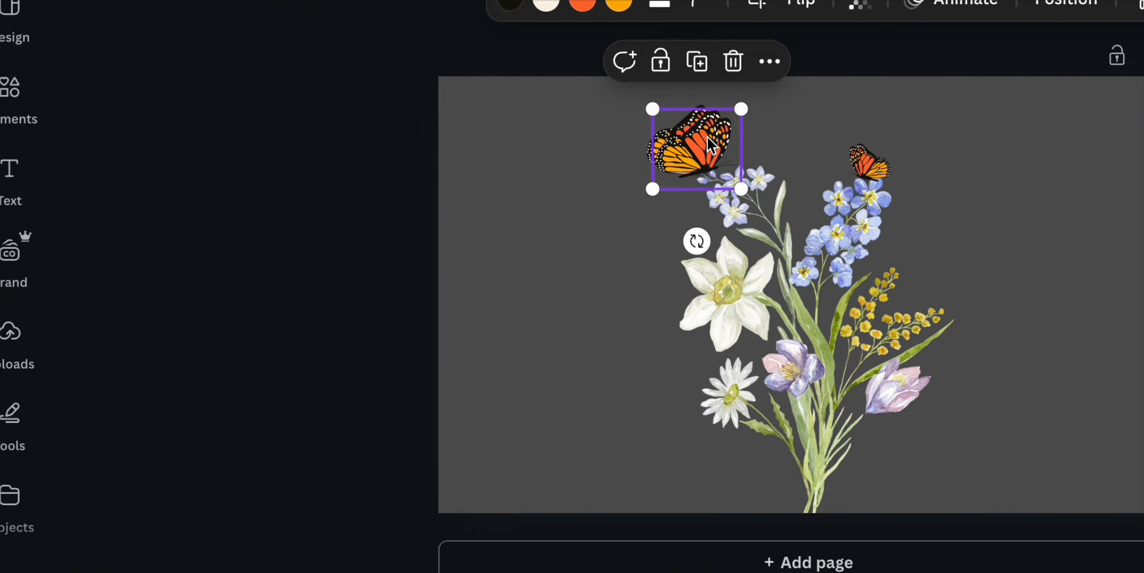
left_click_drag(707, 136, 720, 251)
mouse_move(755, 304)
left_mouse_down()
mouse_move(780, 312)
mouse_move(749, 297)
left_mouse_up()
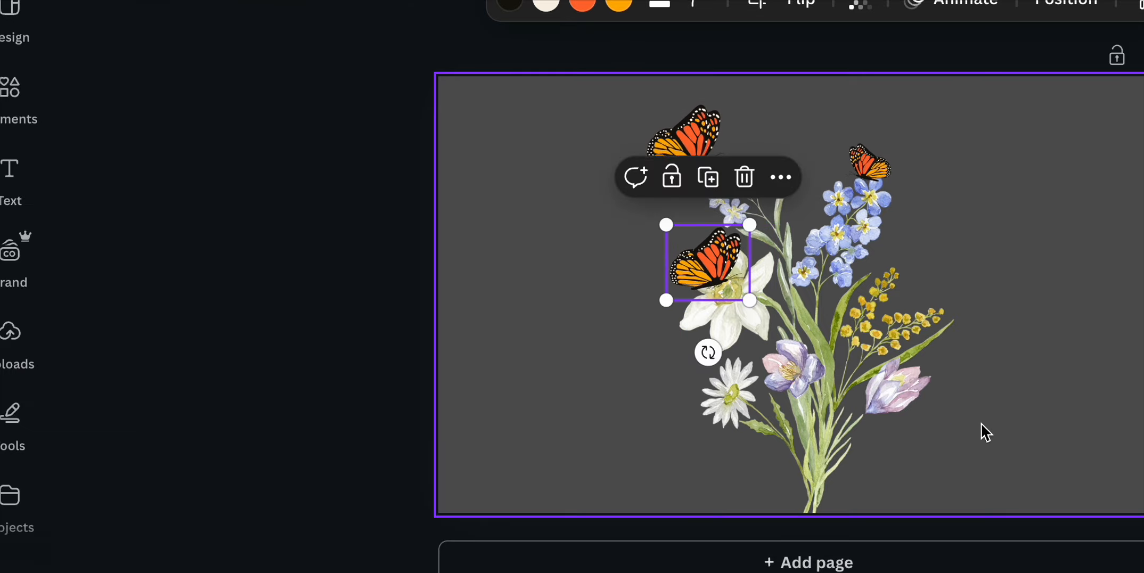
left_click(981, 423)
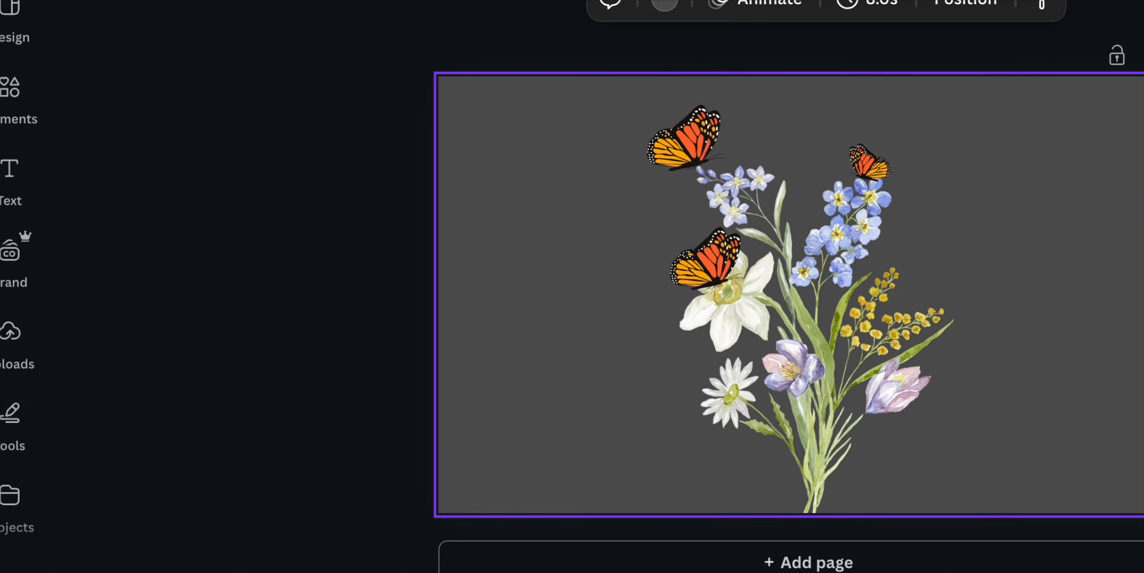
key("space")
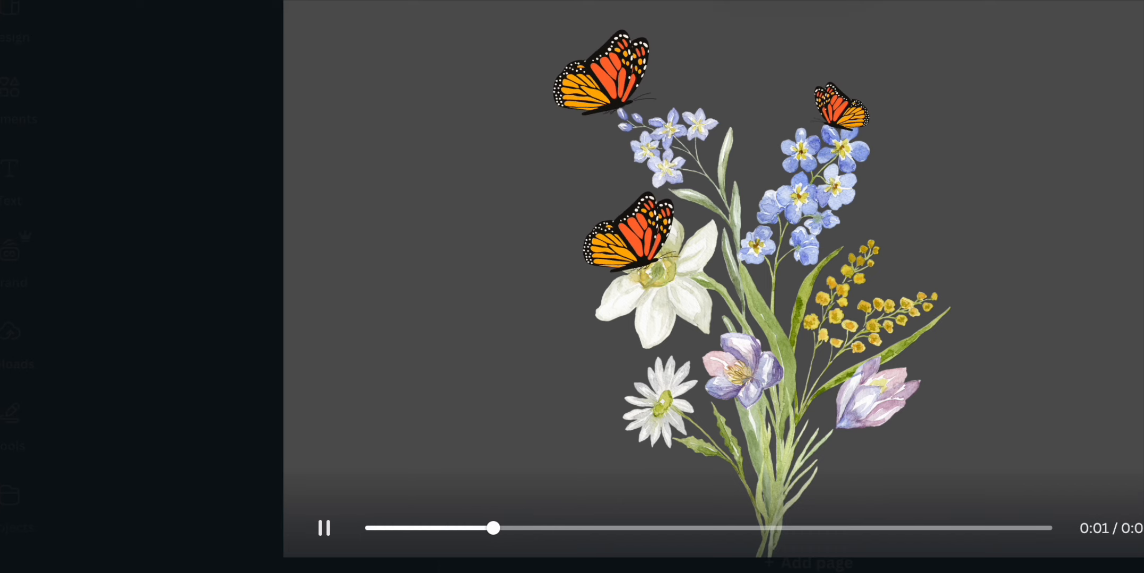
Close the bouquet preview and look through the uploaded images under Your designs, loading further batches
left_click(175, 78)
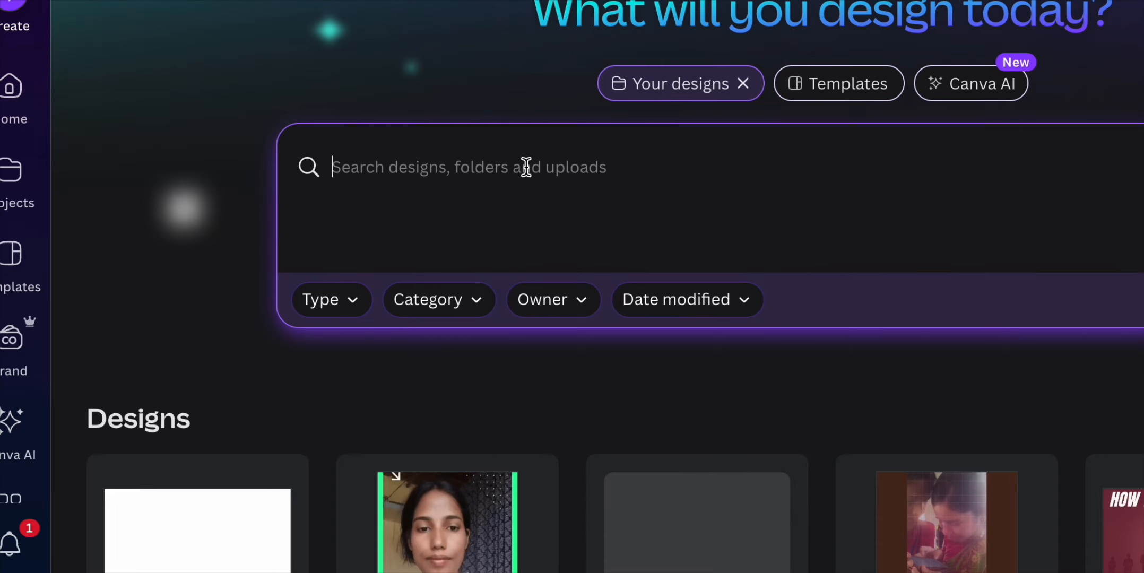
scroll(795, 374, "down", 15)
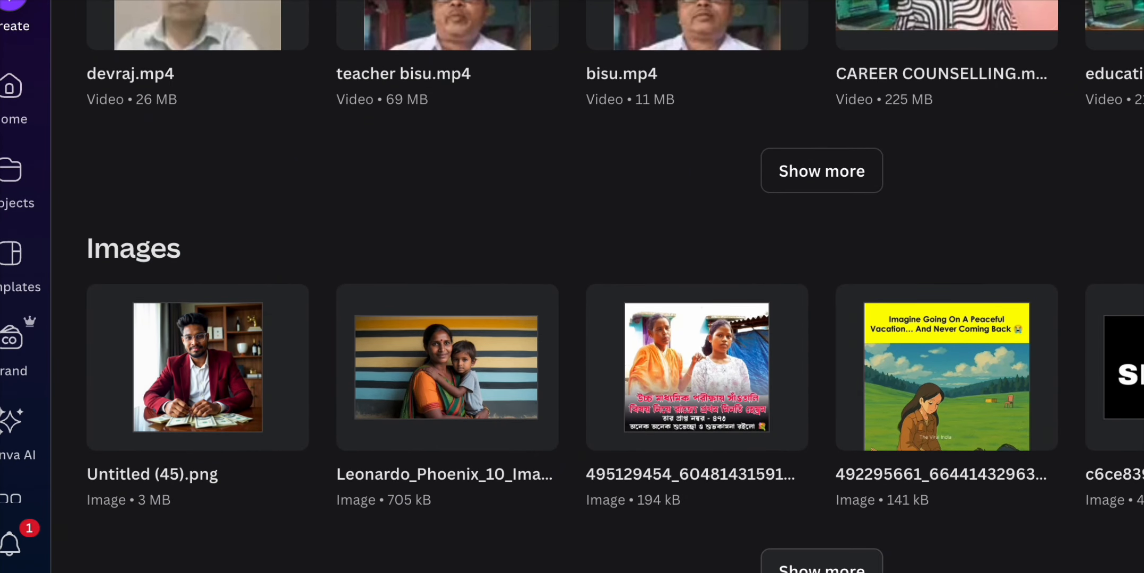
scroll(828, 531, "down", 10)
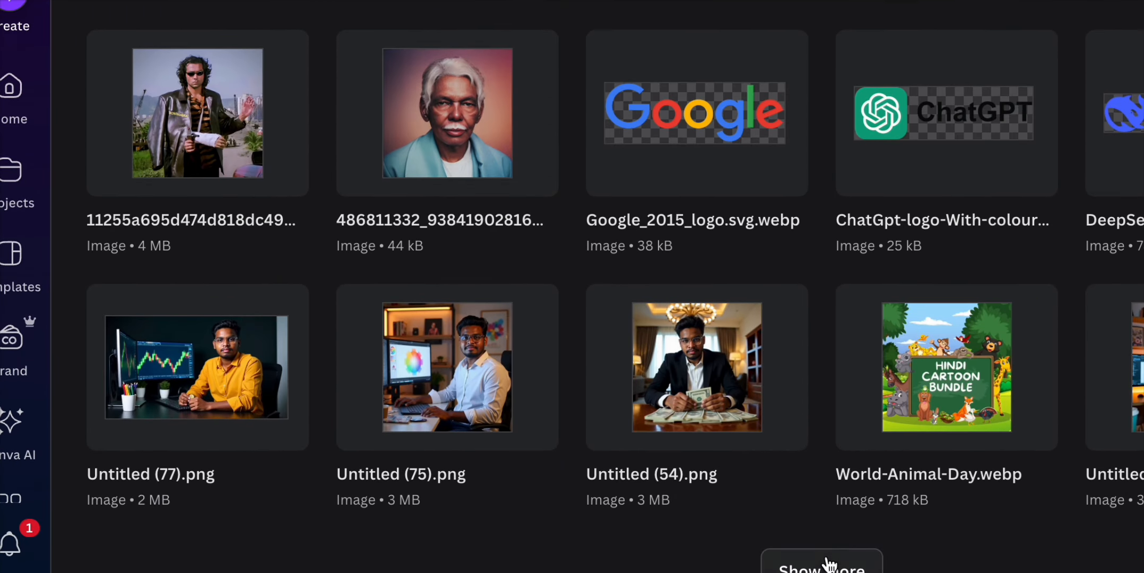
left_click(828, 563)
scroll(831, 563, "down", 5)
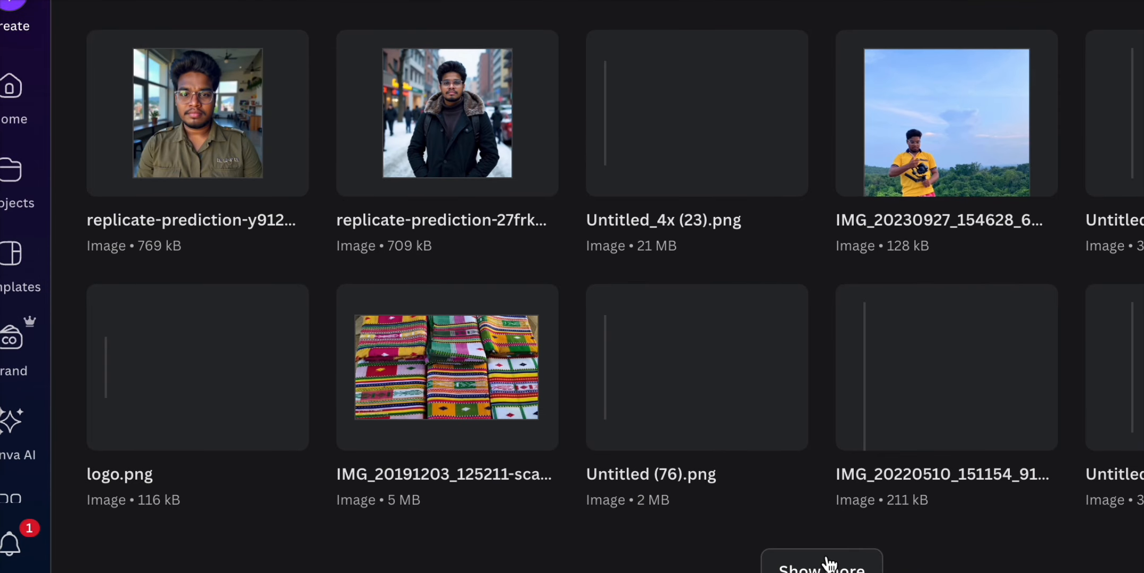
left_click(829, 564)
scroll(831, 567, "down", 5)
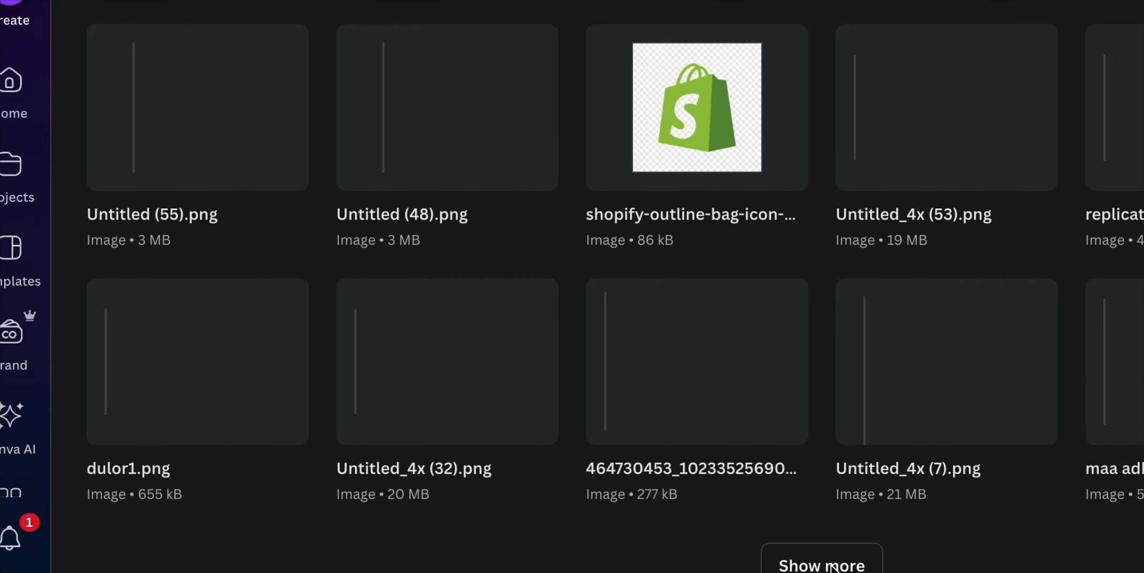
left_click(832, 566)
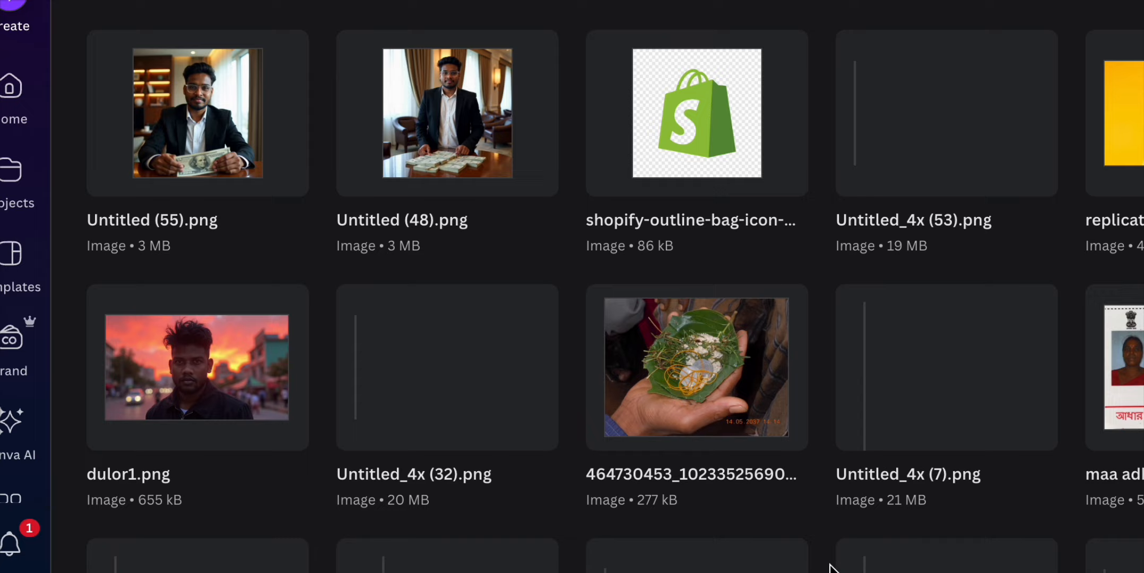
scroll(831, 567, "down", 5)
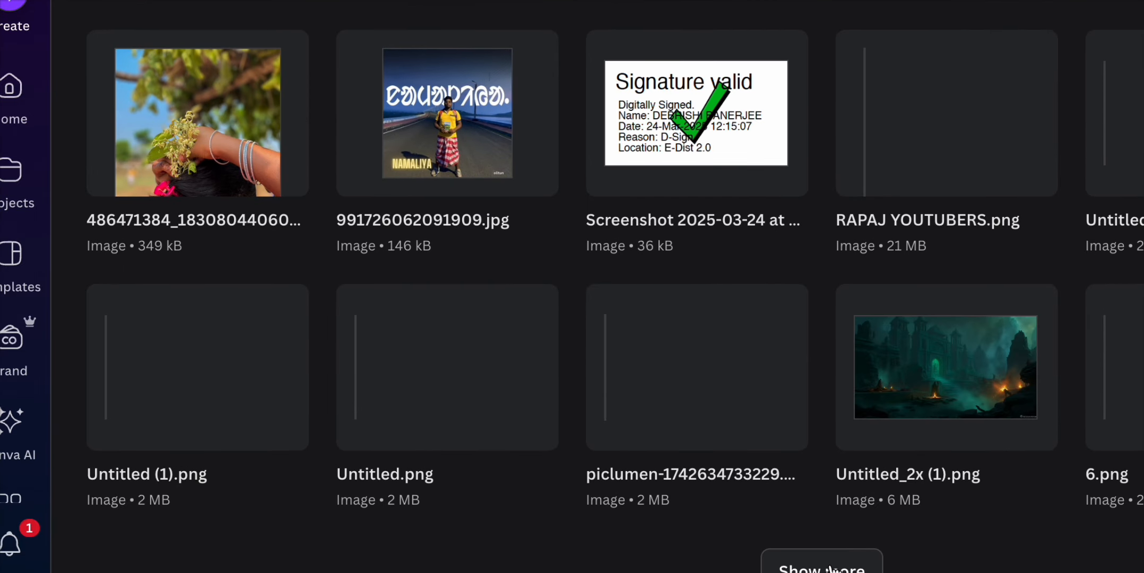
left_click(822, 565)
scroll(833, 569, "down", 5)
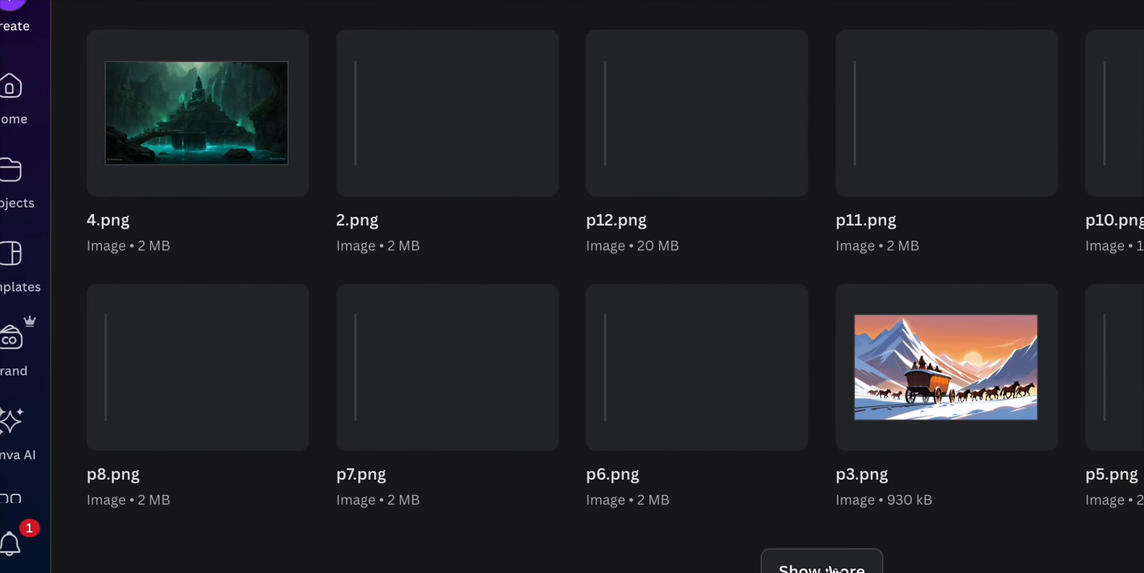
left_click(822, 565)
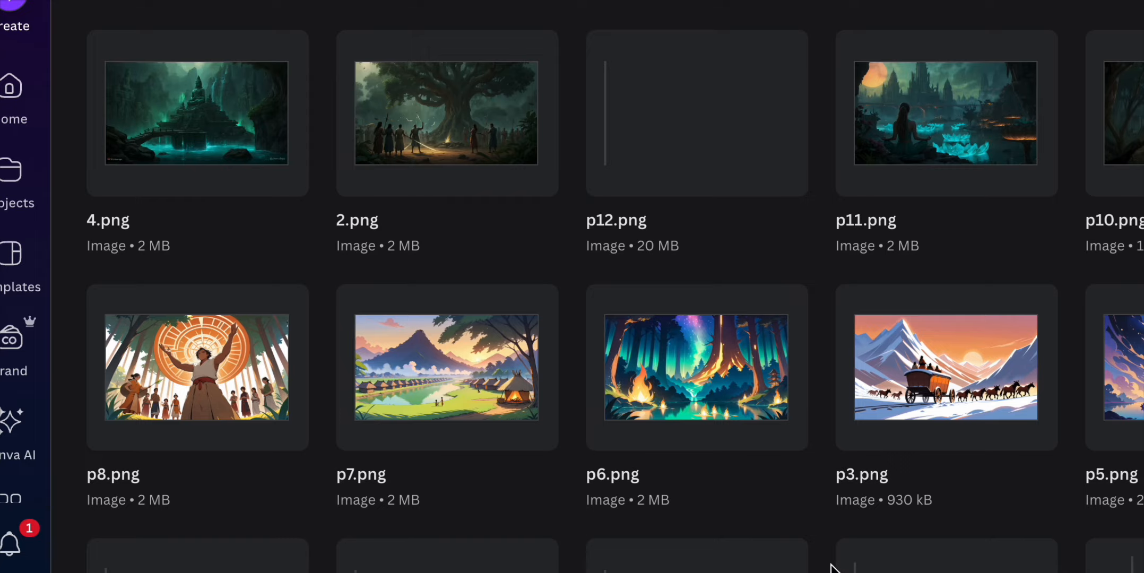
scroll(832, 566, "down", 5)
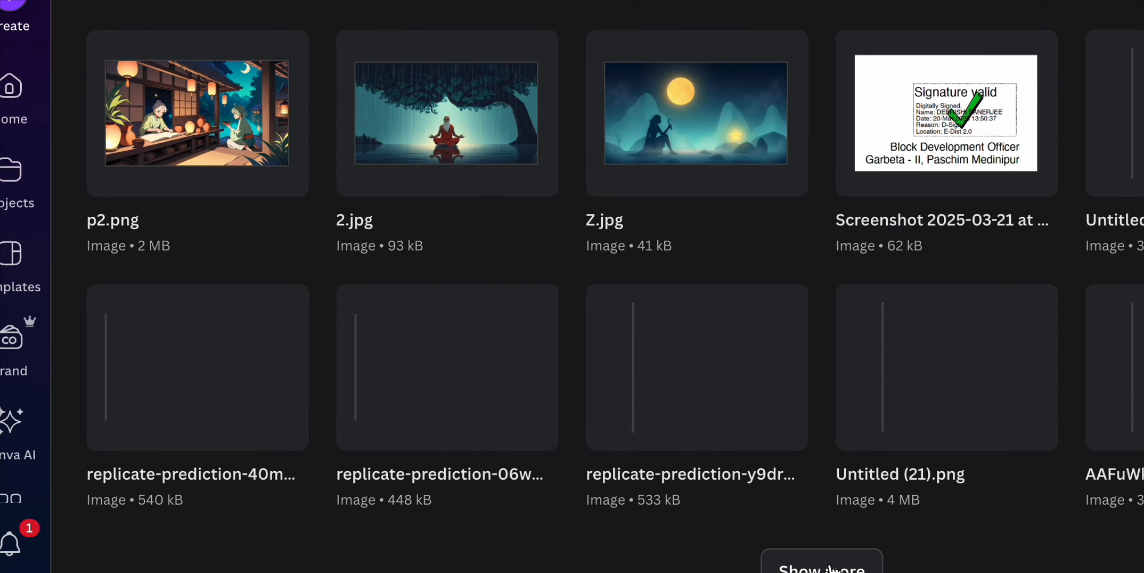
left_click(821, 566)
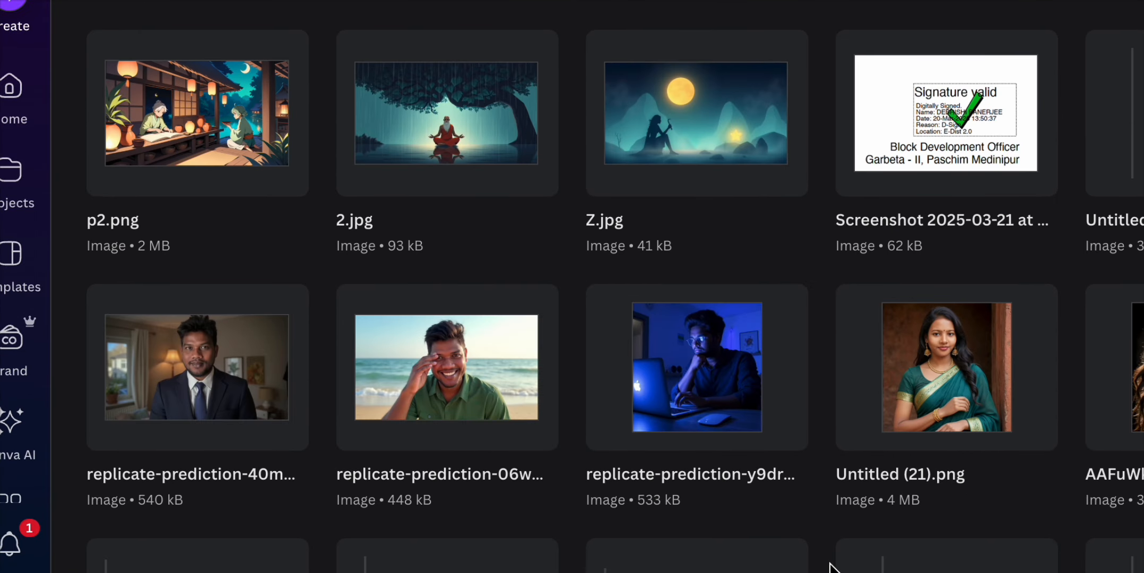
scroll(832, 567, "down", 5)
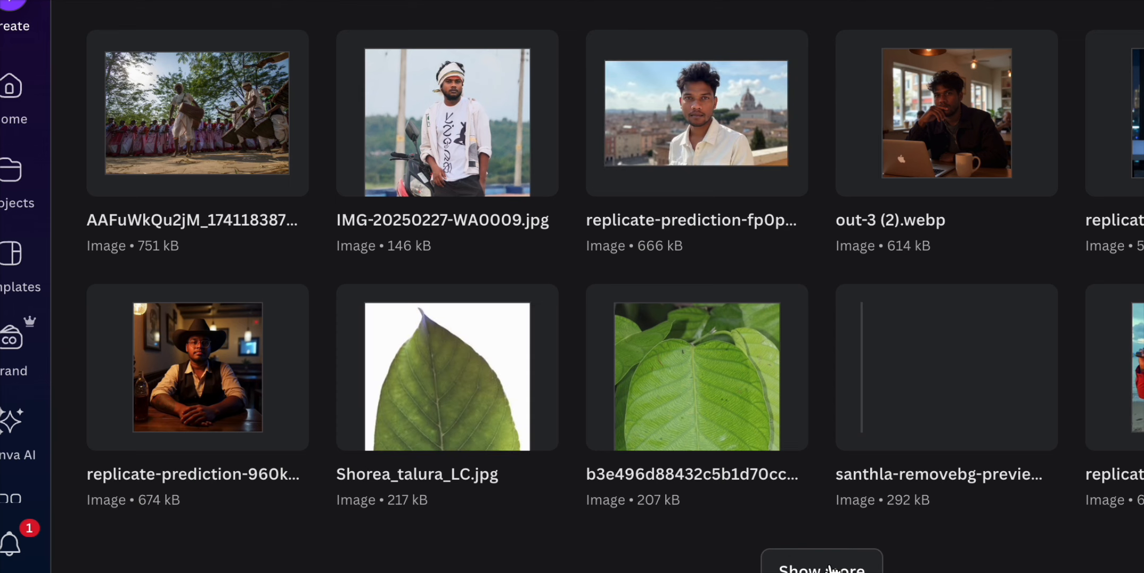
left_click(831, 567)
scroll(830, 563, "down", 5)
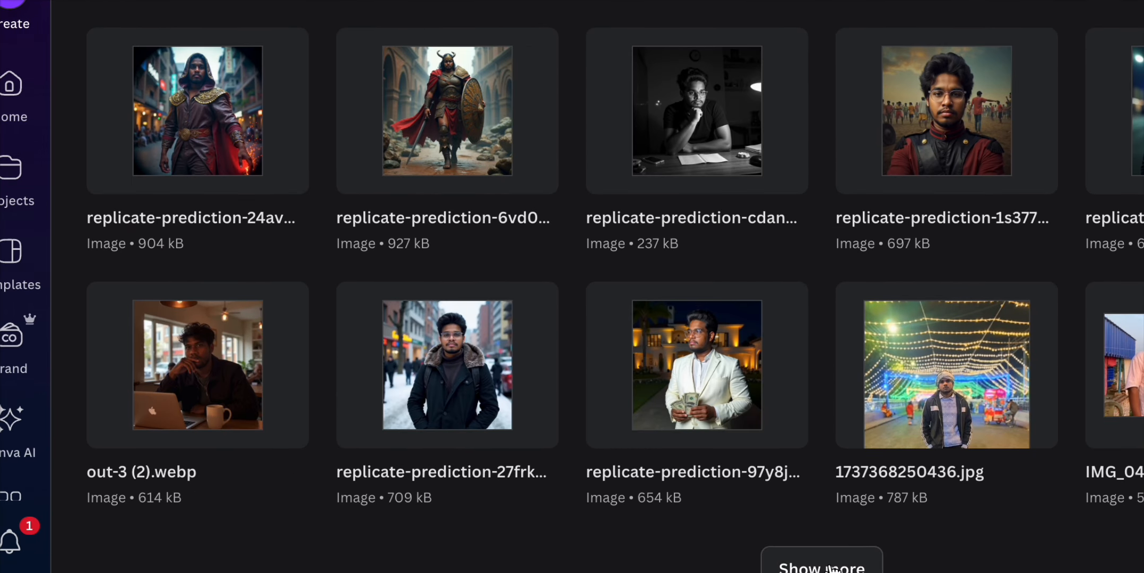
left_click(832, 568)
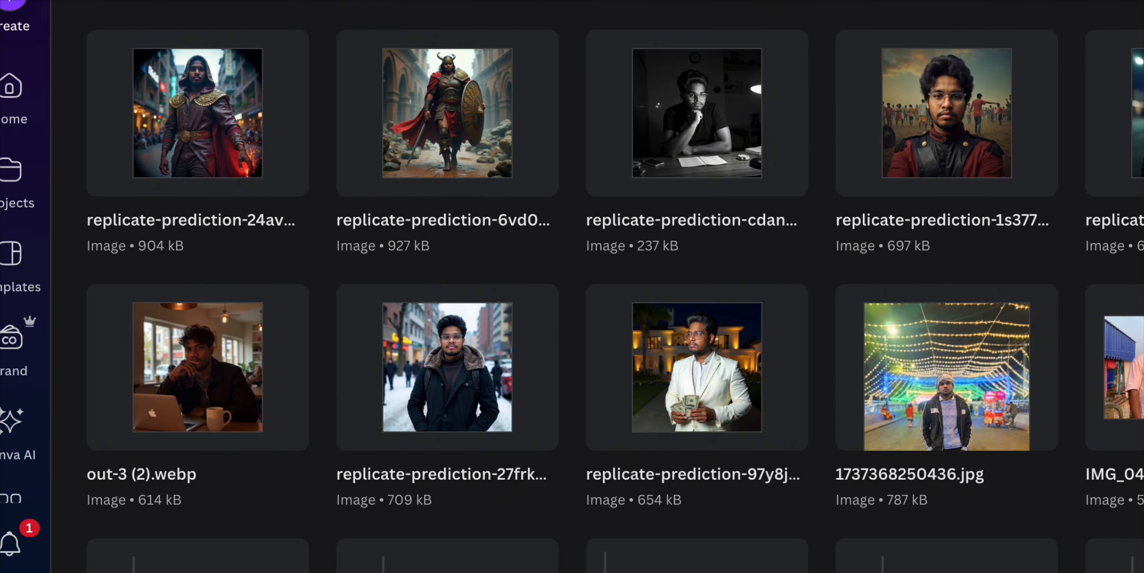
scroll(832, 566, "down", 5)
left_click(827, 568)
scroll(827, 567, "down", 3)
scroll(572, 287, "down", 3)
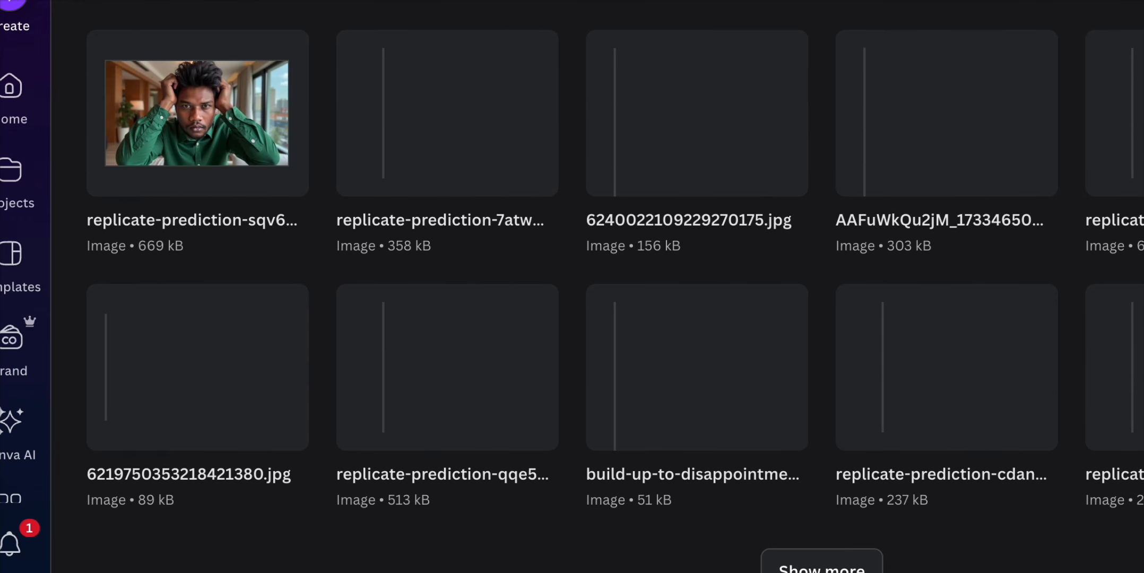
left_click(833, 568)
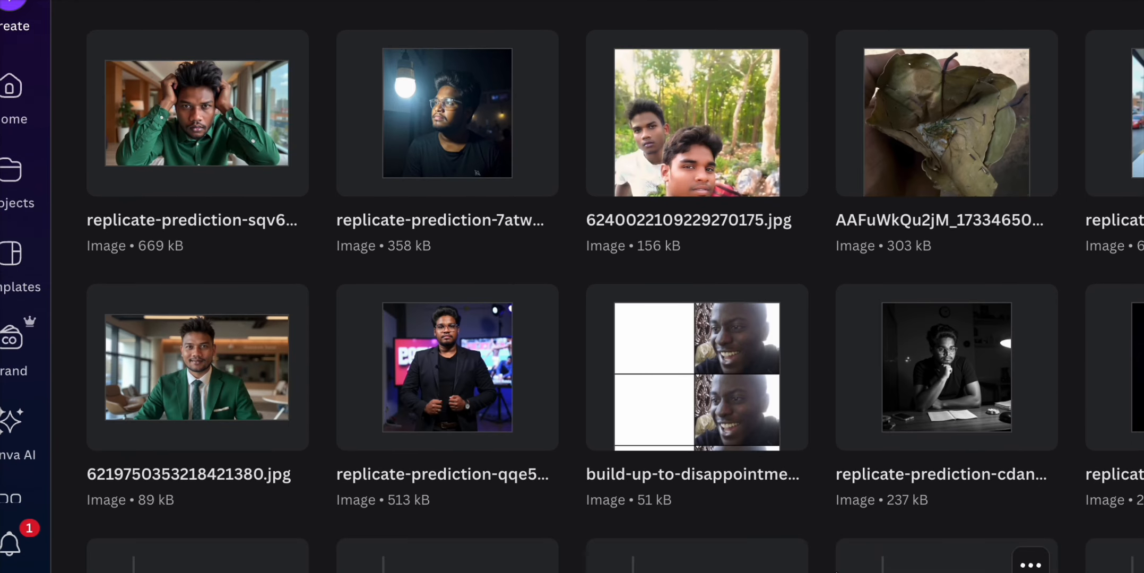
scroll(833, 566, "down", 5)
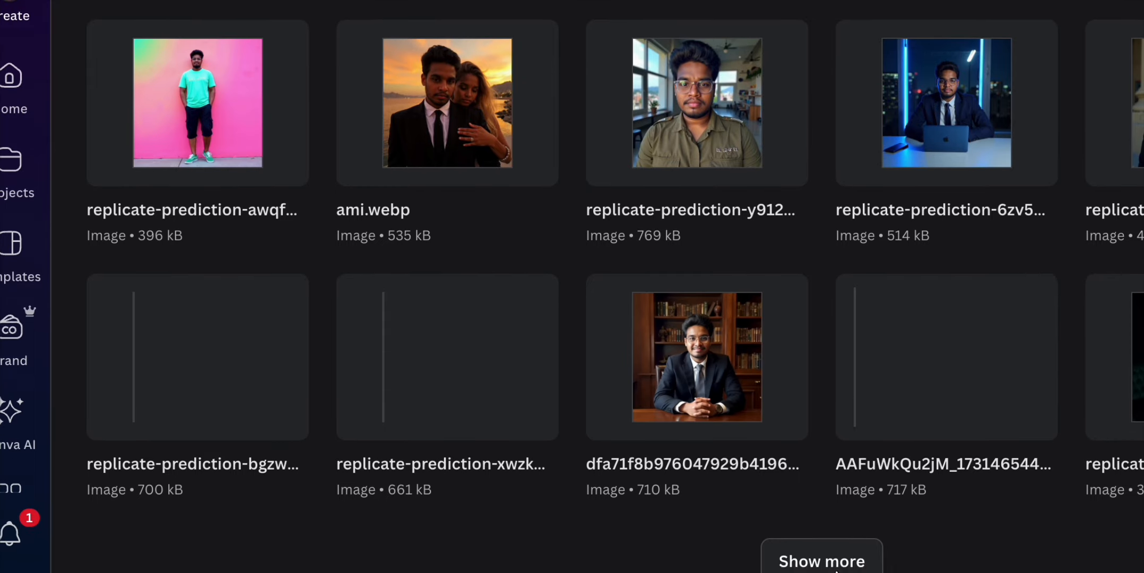
left_click(832, 568)
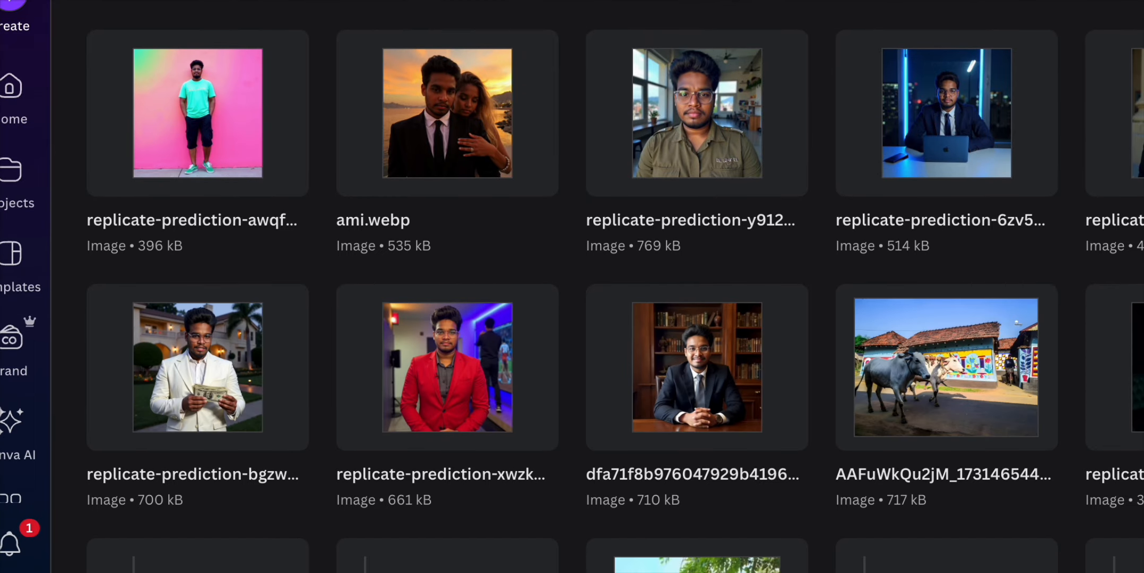
Reopen the flower bouquet design, delete all flowers and butterflies from its page and bring up the element search
scroll(667, 183, "up", 15)
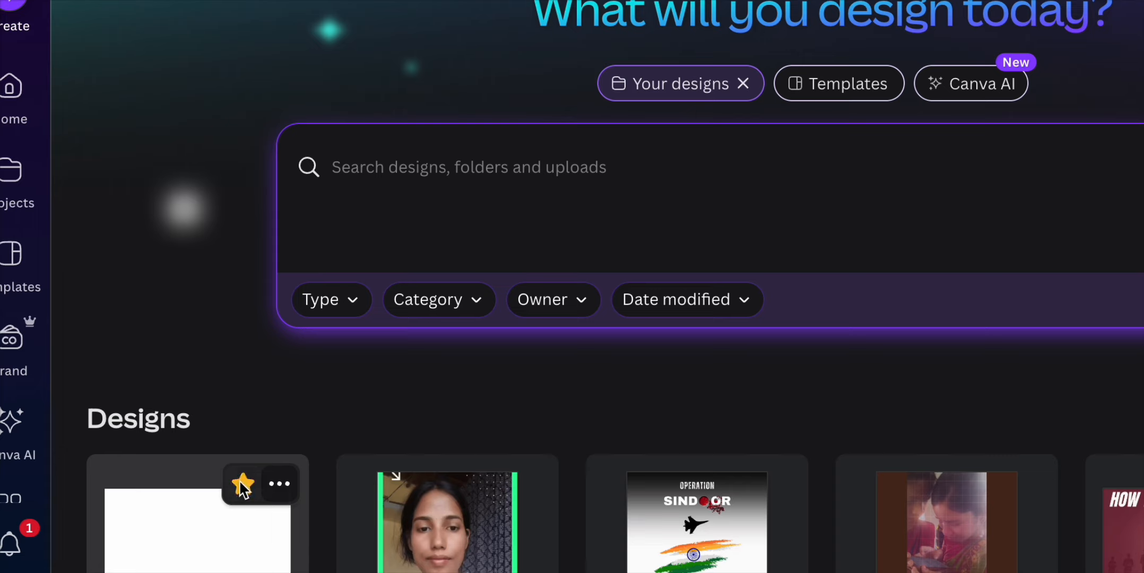
left_click(202, 509)
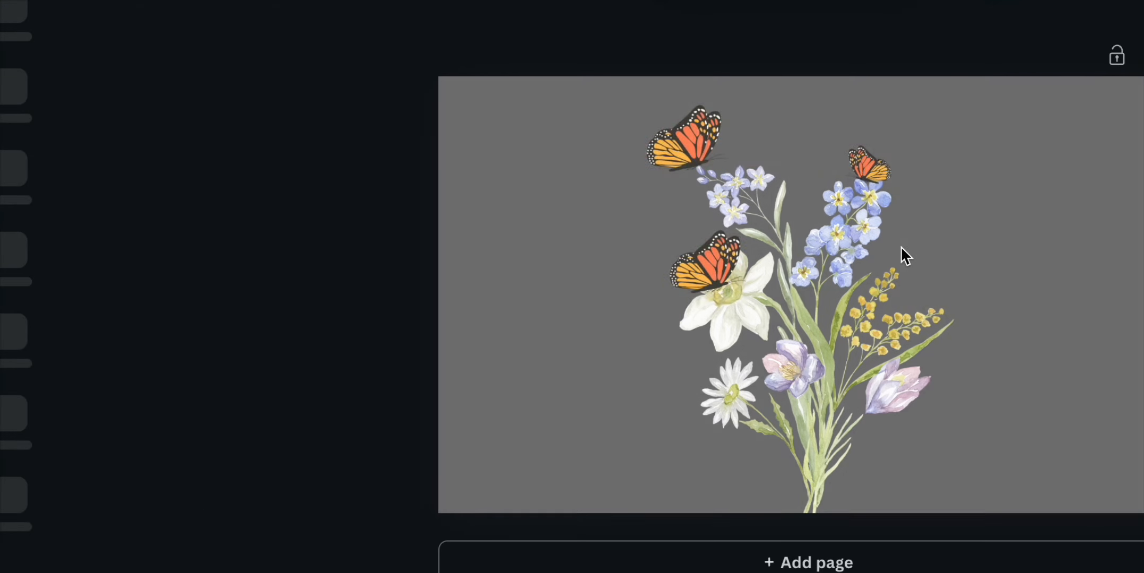
left_click(789, 270)
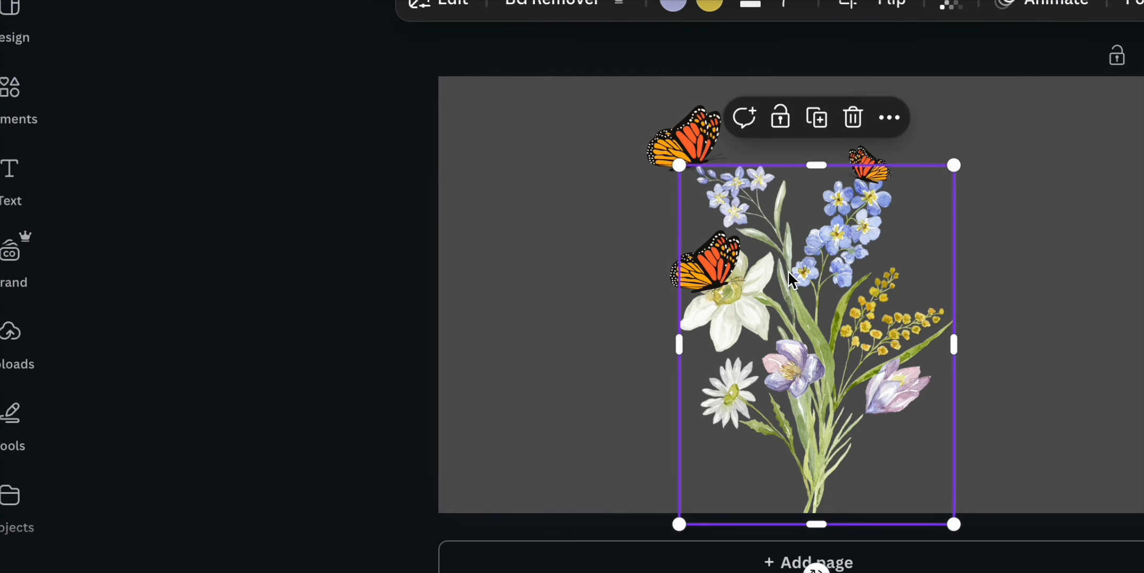
key("ctrl+a")
key("Delete")
left_click(11, 88)
left_click(194, 16)
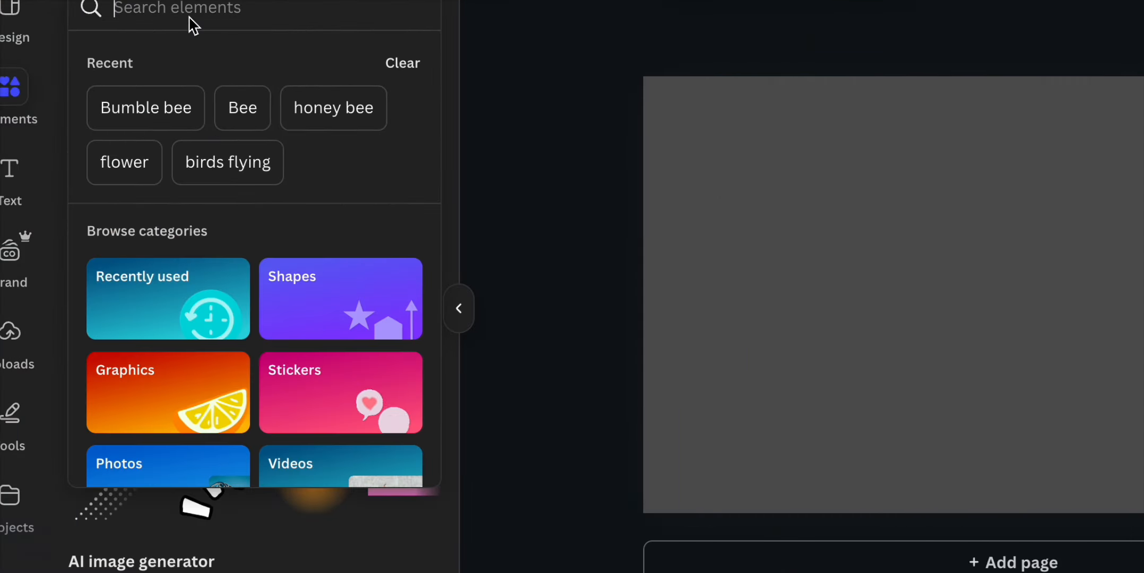
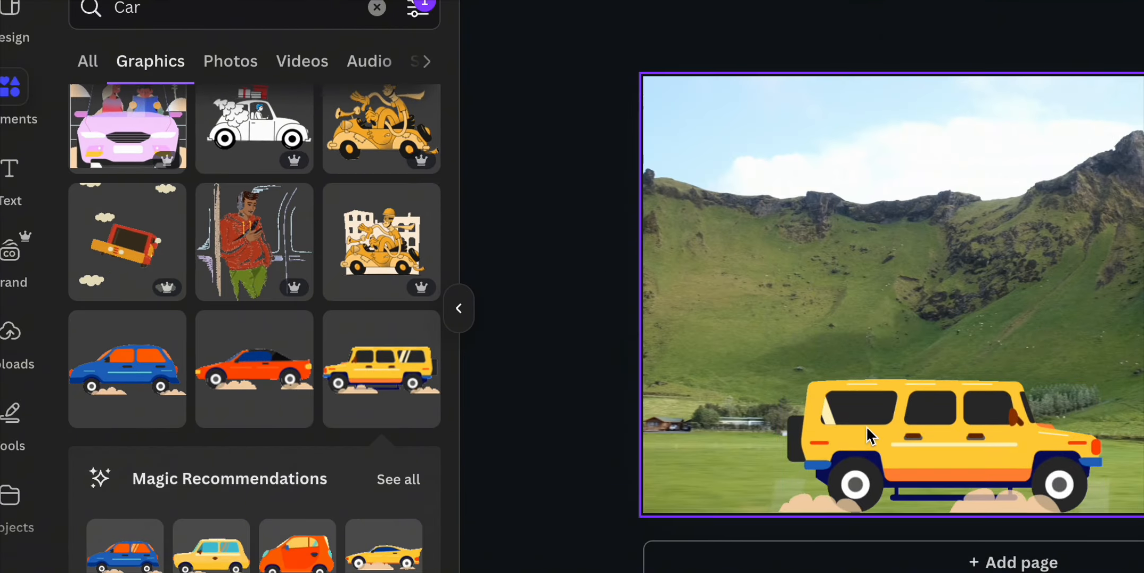
Flip the yellow car horizontally and move it up from the grass onto the hillside
left_click(905, 480)
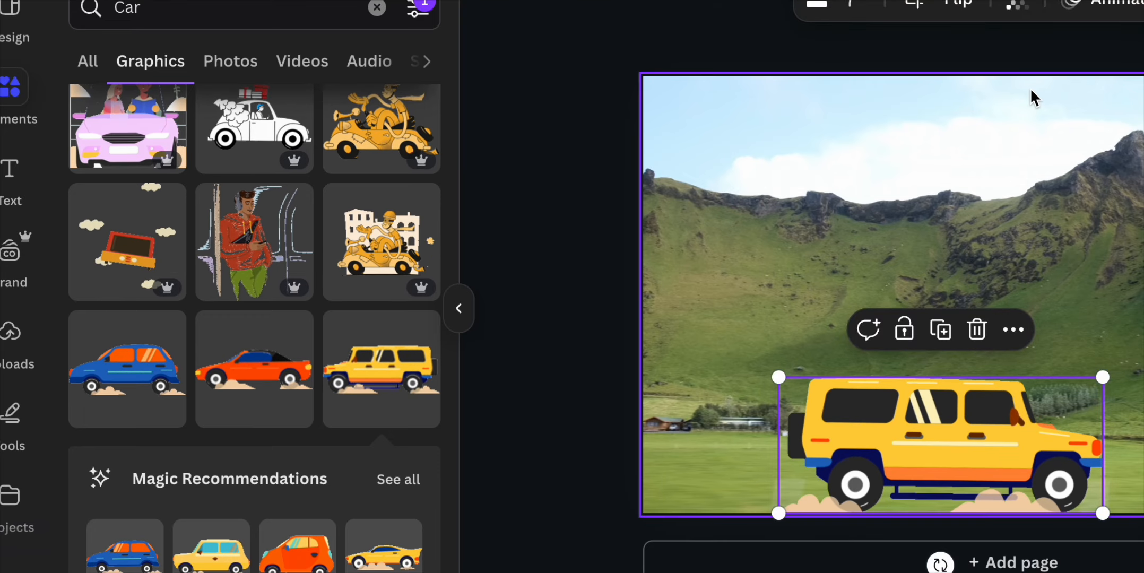
left_click(960, 5)
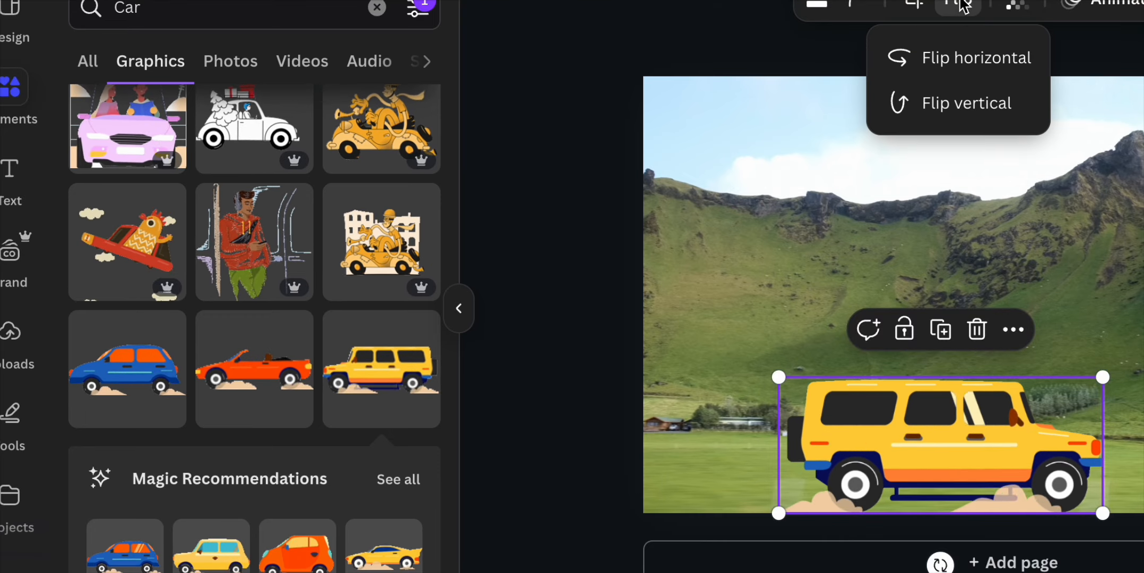
left_click(975, 58)
left_click_drag(1010, 447, 1038, 362)
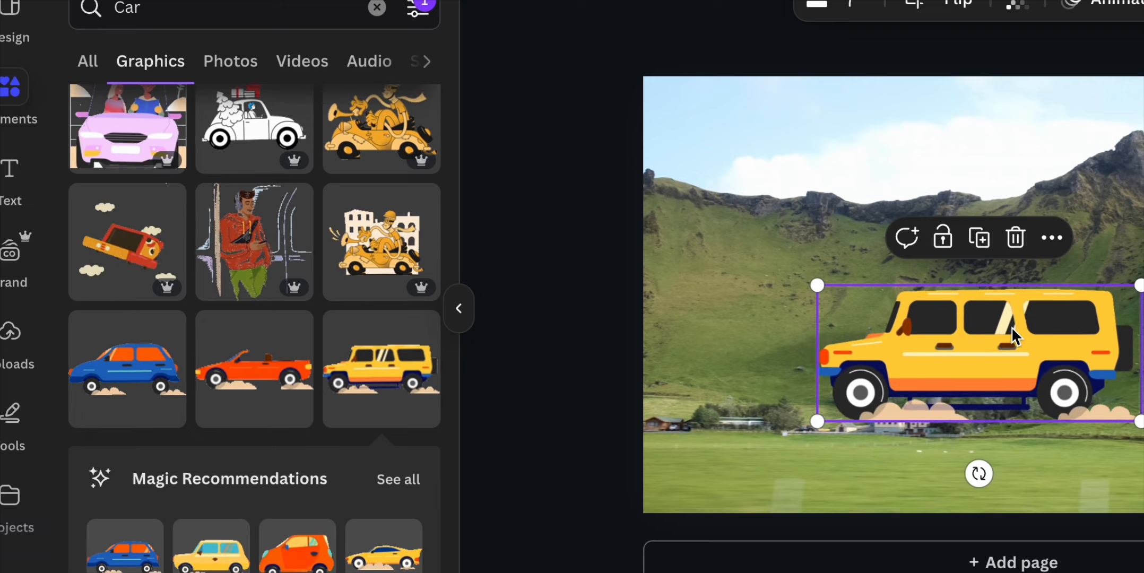
Try the vertical flip on the yellow car, flip it horizontally to face right and return it to the grass at the scene's lower edge
left_click(963, 6)
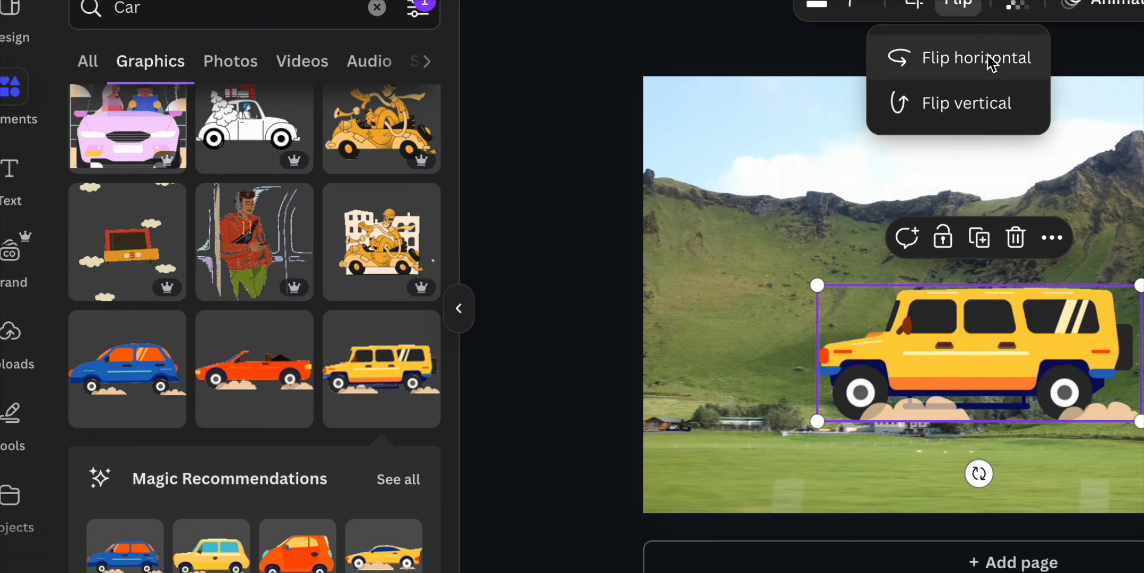
left_click(996, 102)
left_click(995, 102)
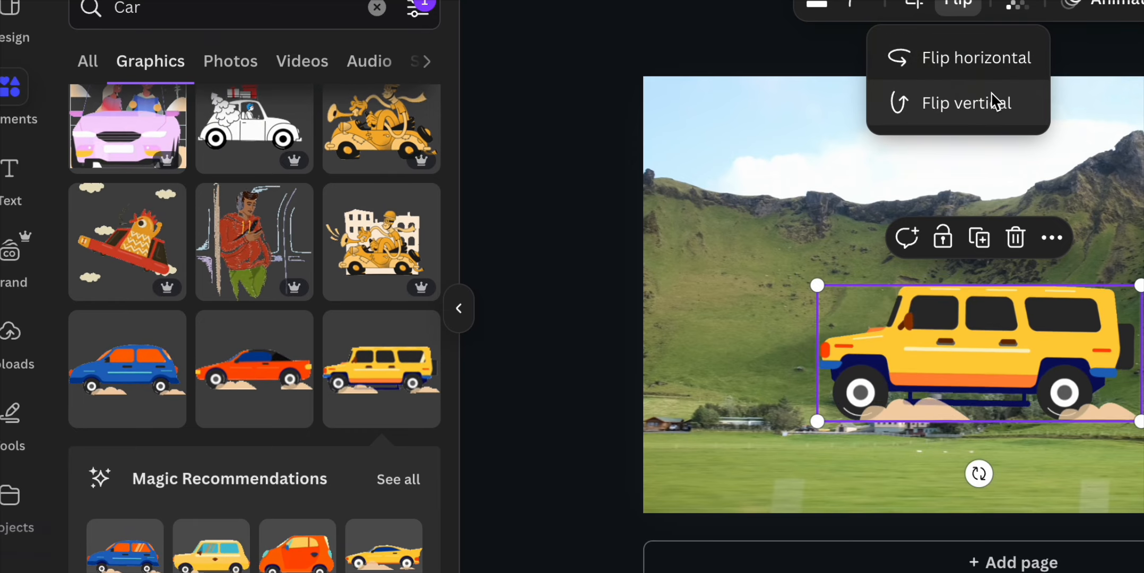
left_click(990, 62)
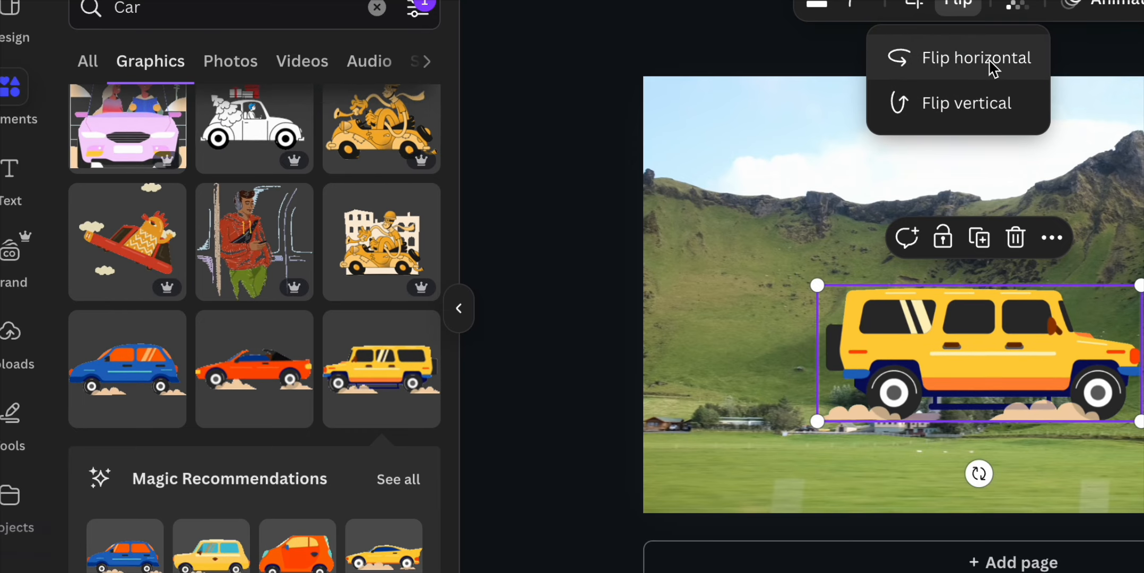
left_click_drag(993, 353, 951, 451)
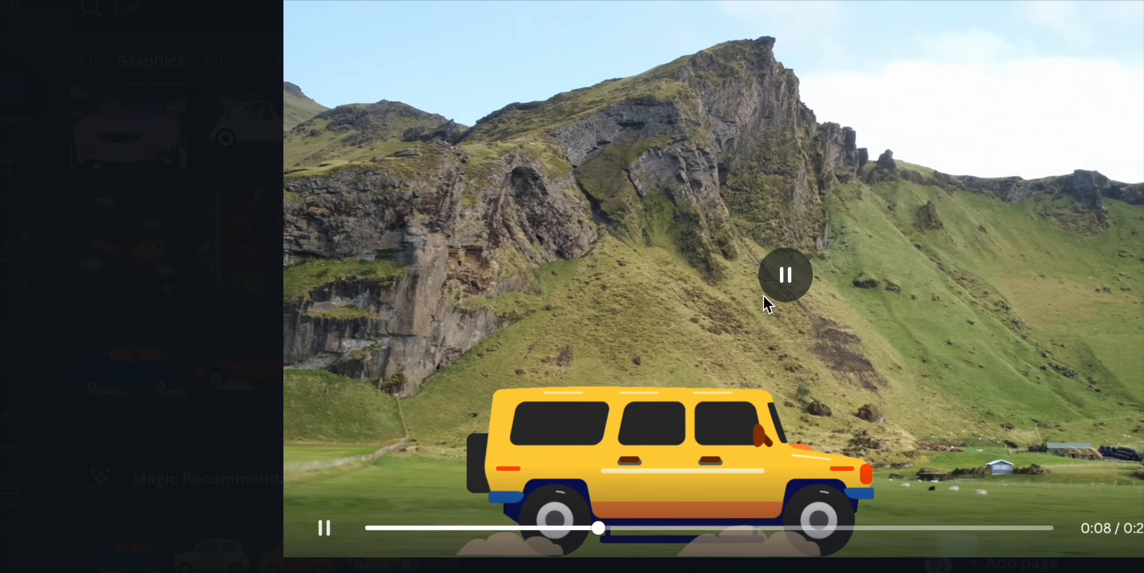
Close the page preview, select the mountain background video and search the graphics for "road"
left_click(198, 113)
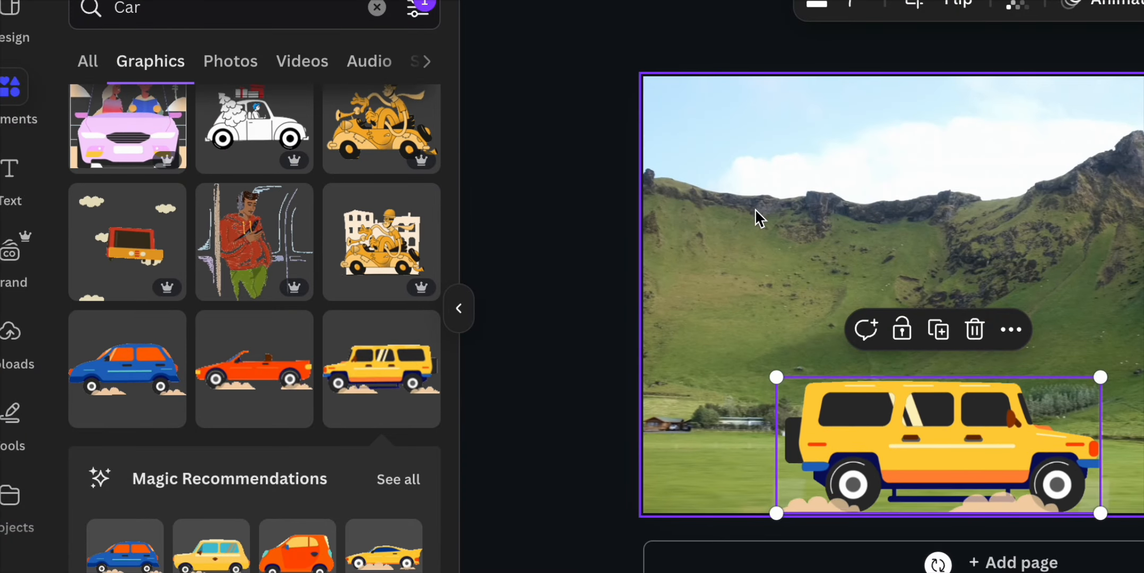
left_click(812, 203)
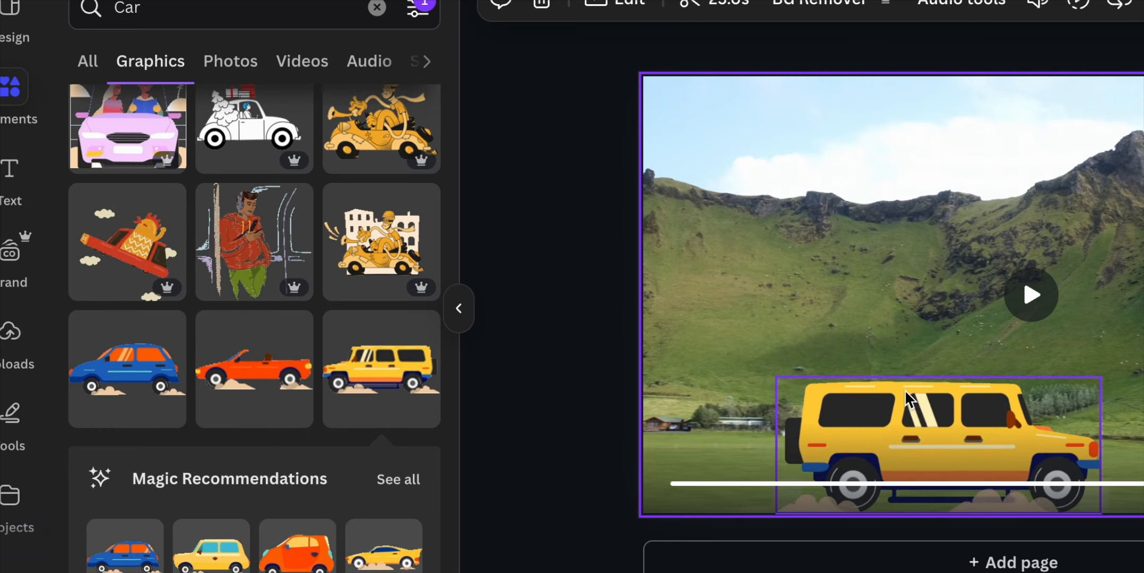
left_click(237, 13)
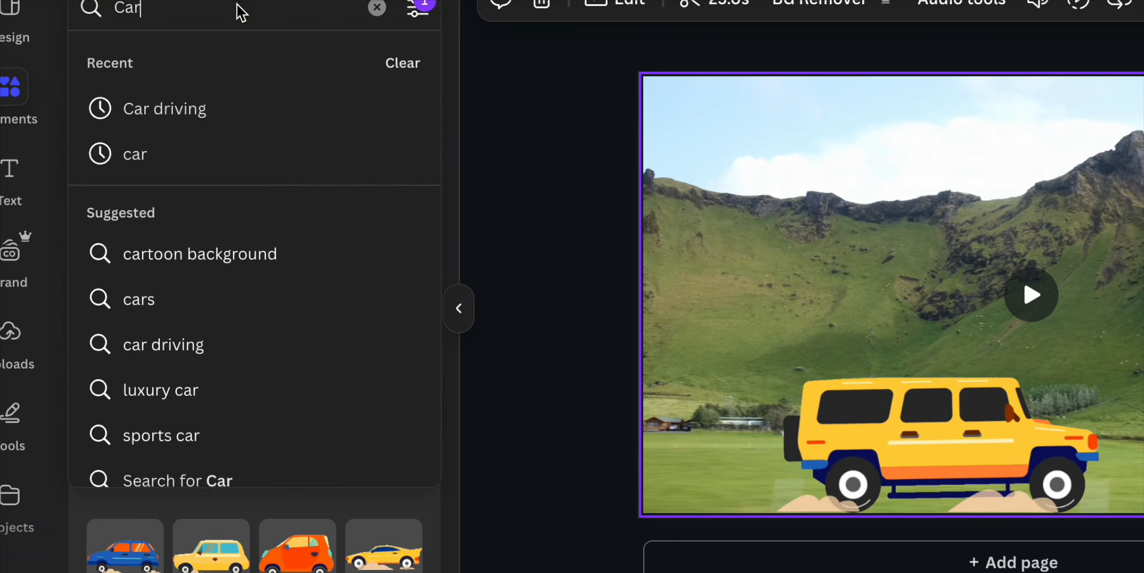
double_click(239, 13)
type("road")
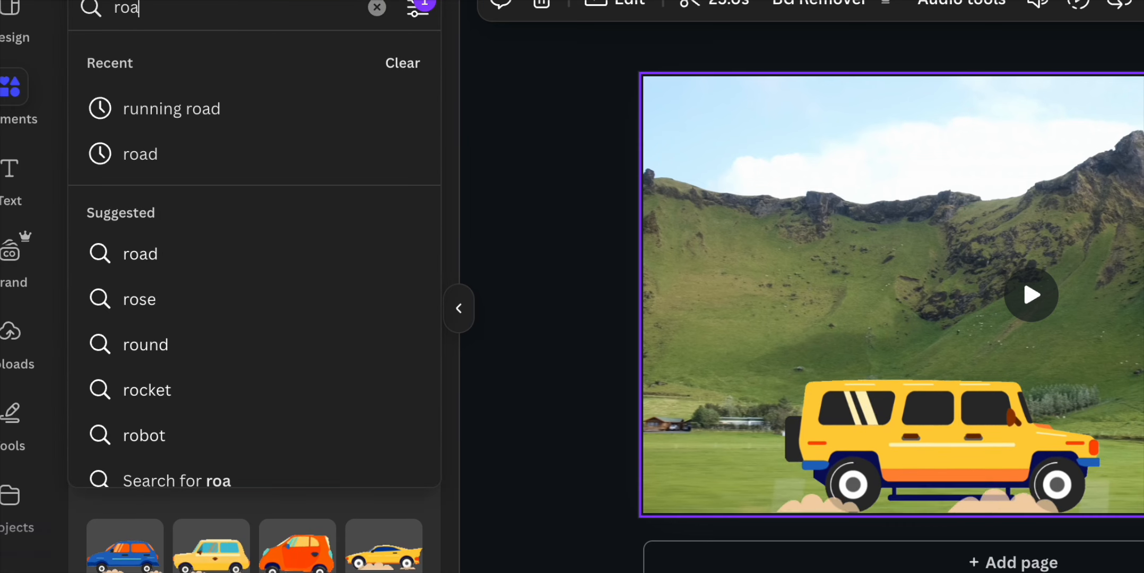
key("Return")
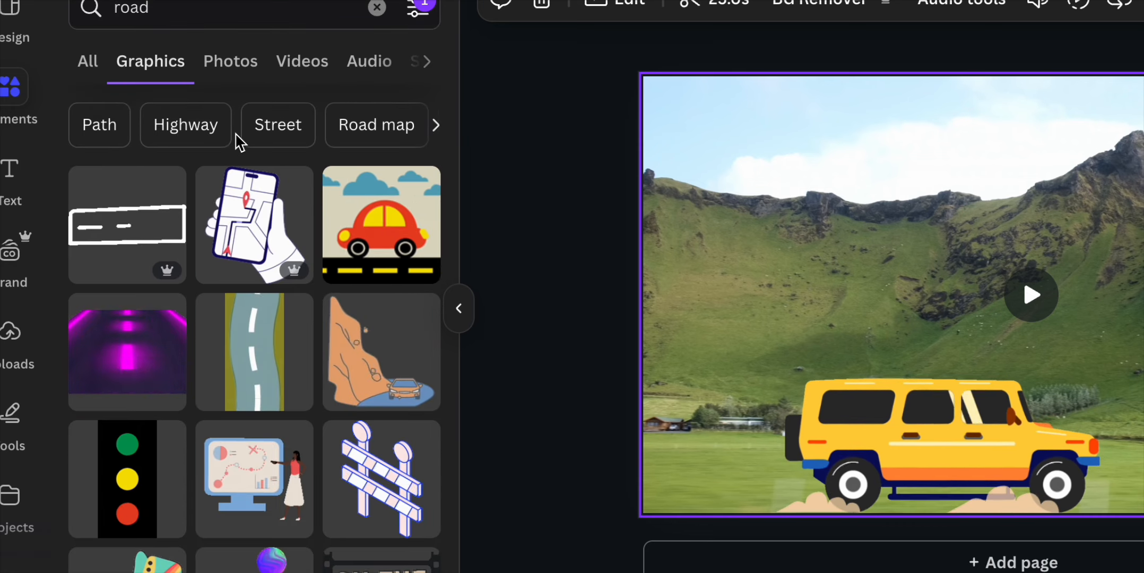
Clear the Animated filter from the "road" graphics search and close the filter options
left_click(417, 12)
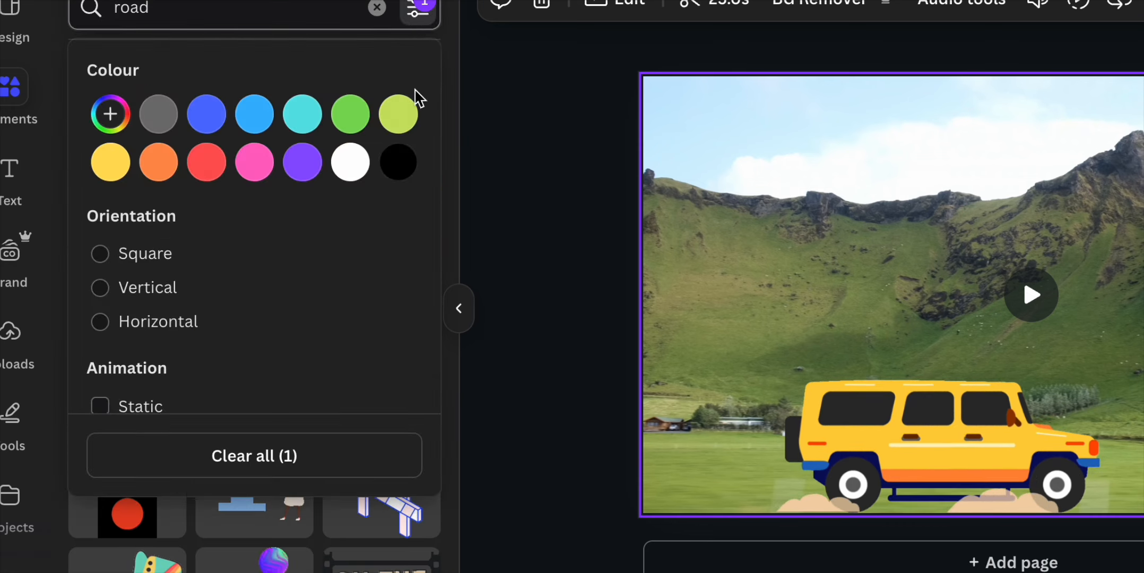
scroll(364, 334, "down", 5)
left_click(179, 159)
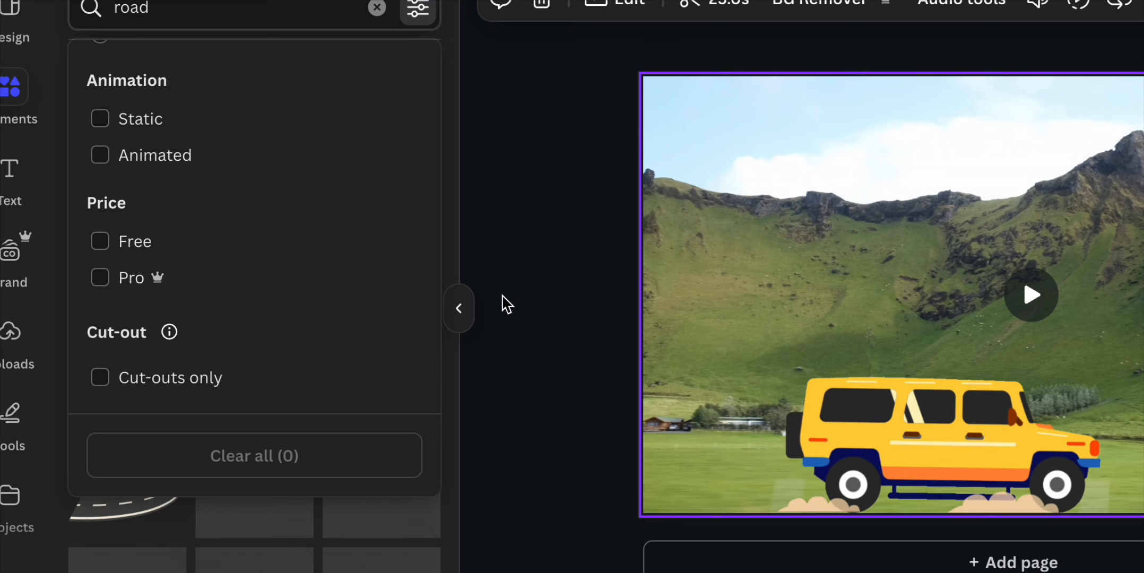
left_click(516, 310)
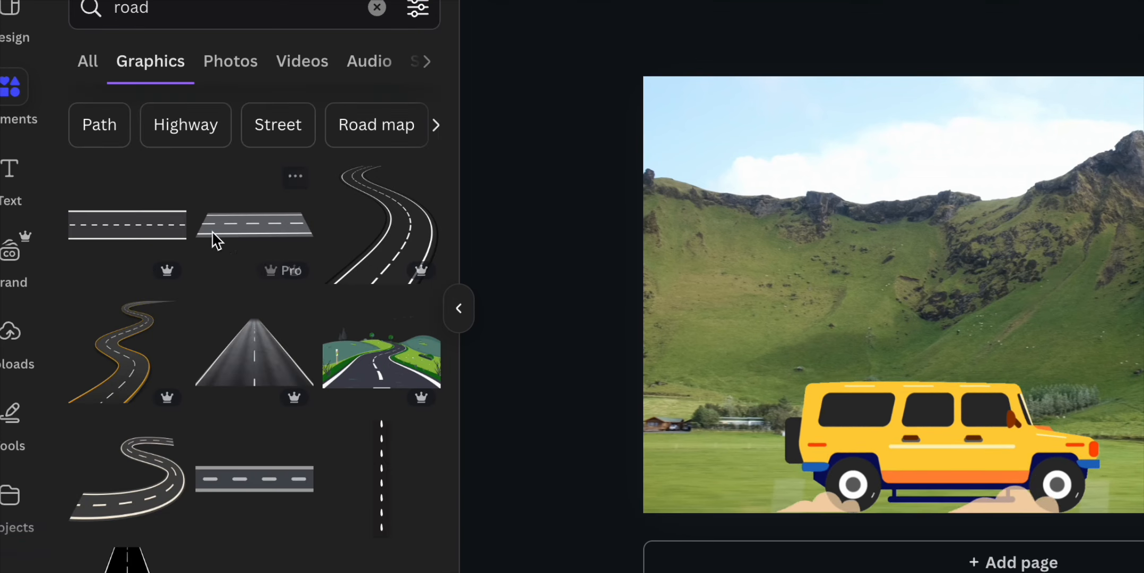
Add the straight dashed-line road graphic and shrink it into the lower-left corner of the car scene
left_click(157, 227)
left_click_drag(1055, 358, 1030, 491)
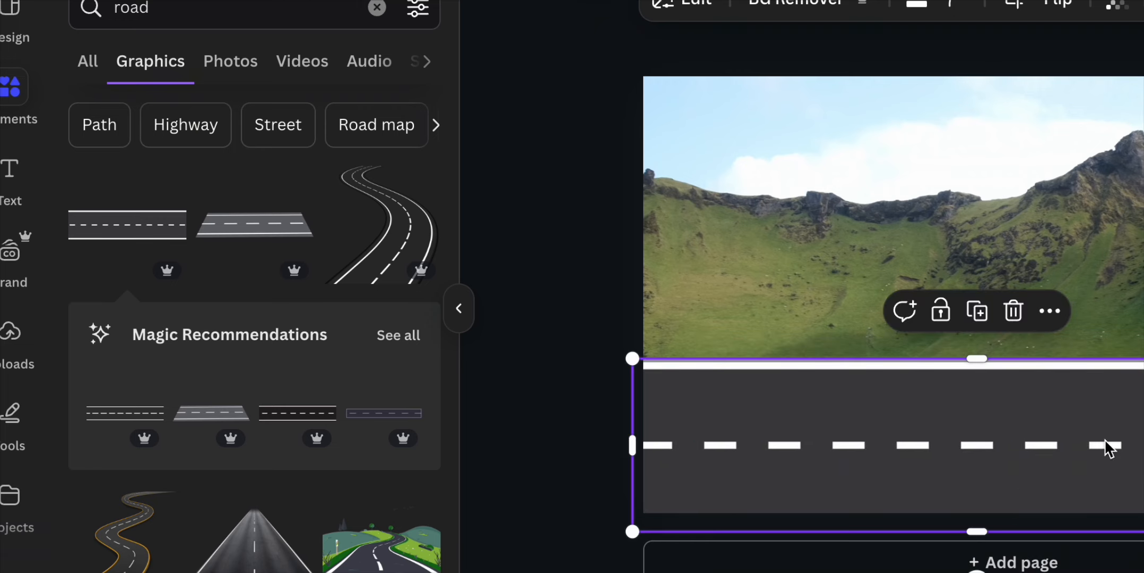
left_click_drag(1143, 359, 956, 451)
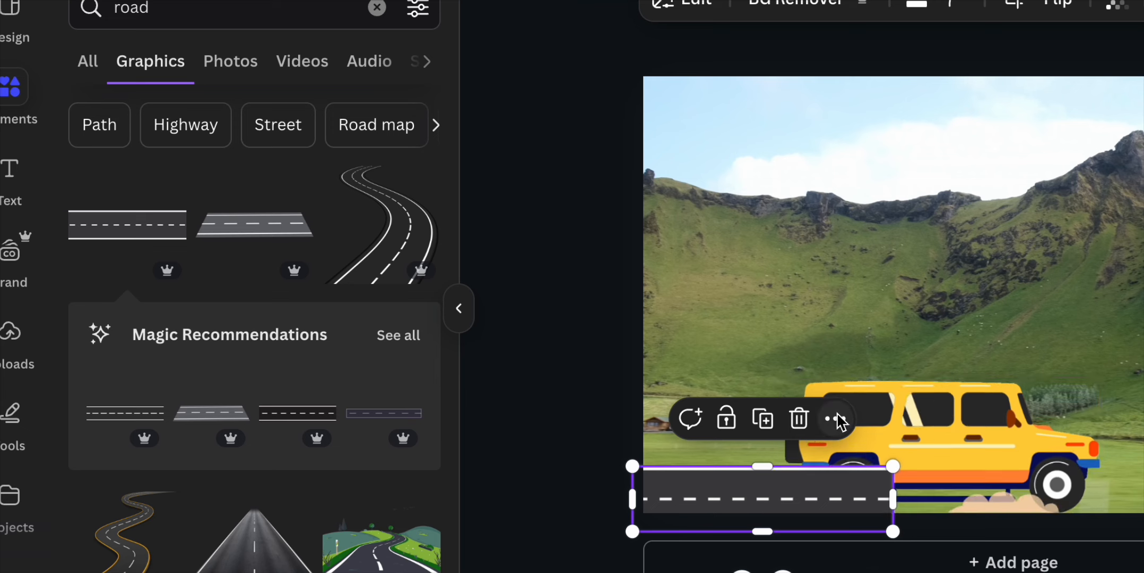
Send the road graphic backward so it lies behind the yellow car
left_click(836, 420)
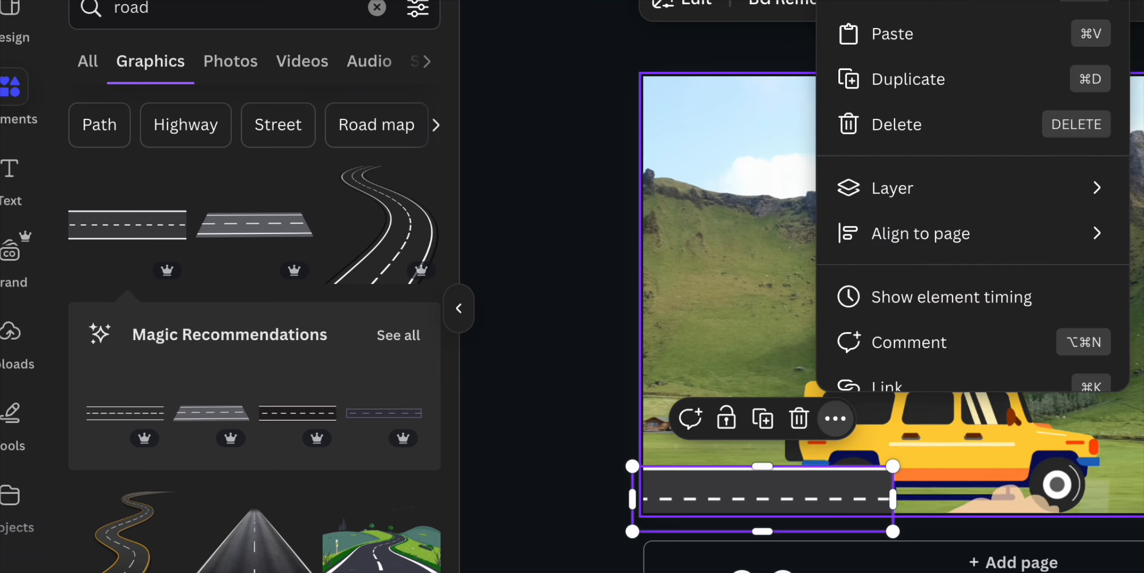
mouse_move(1084, 189)
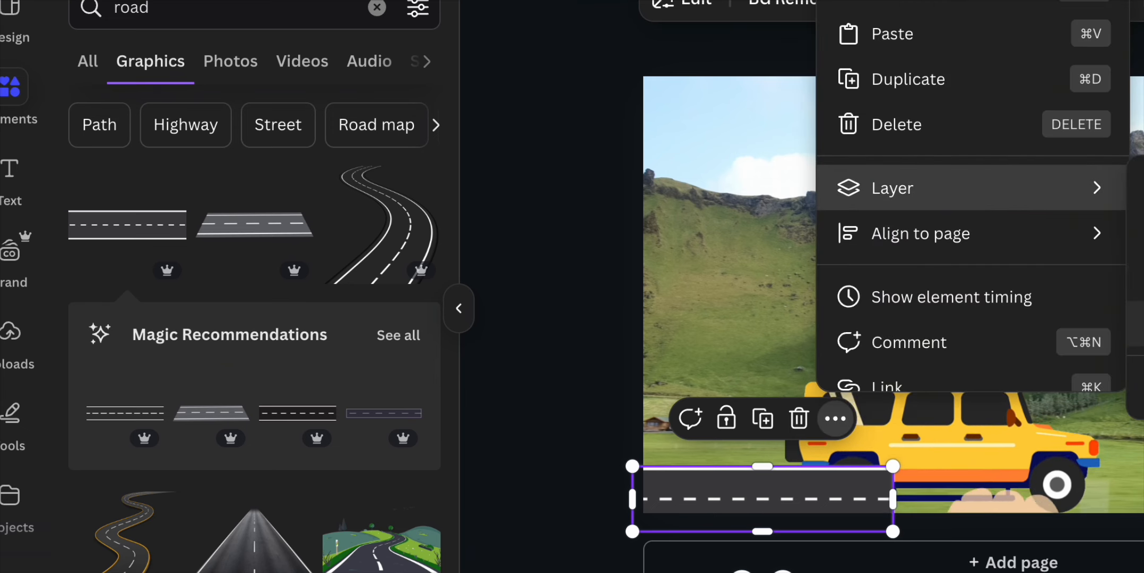
left_click(1136, 279)
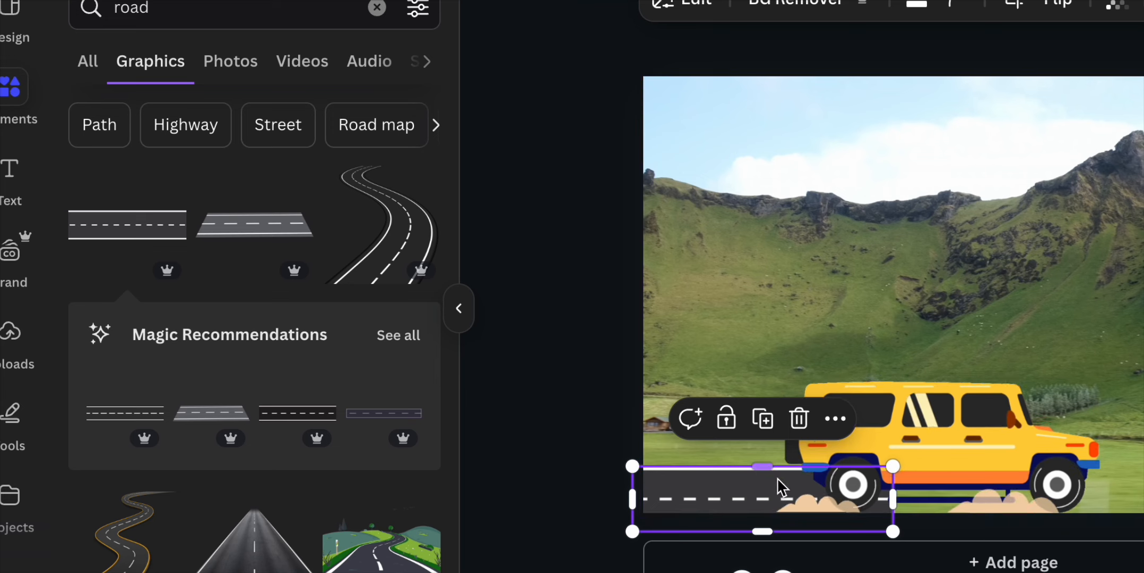
Duplicate the road piece, line the copy up with the first piece's right end and send it backward behind the car
left_click(768, 406)
left_click_drag(832, 507, 1140, 488)
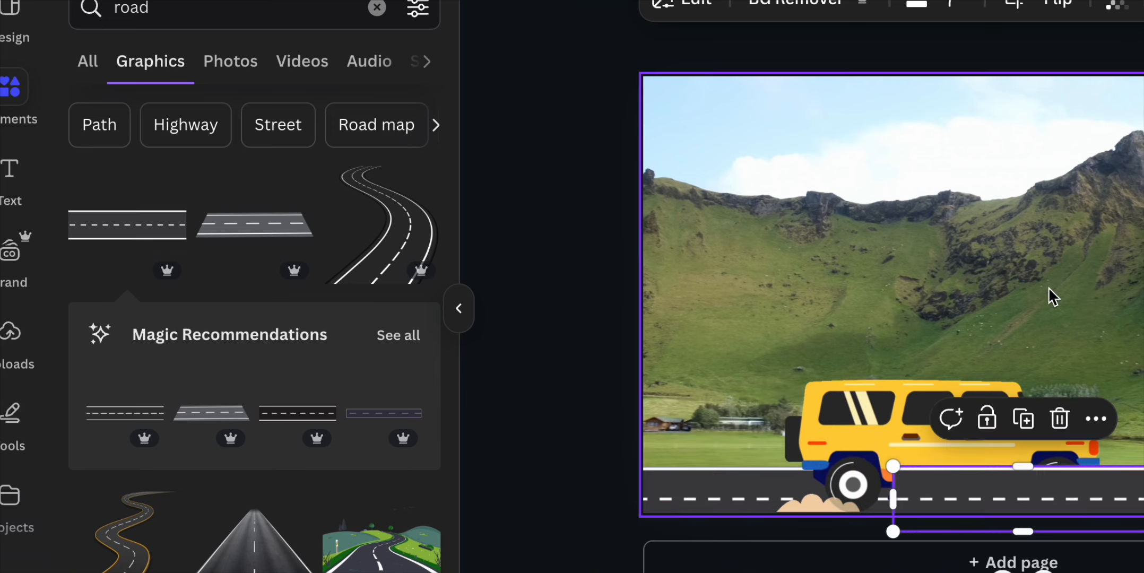
left_click(1098, 419)
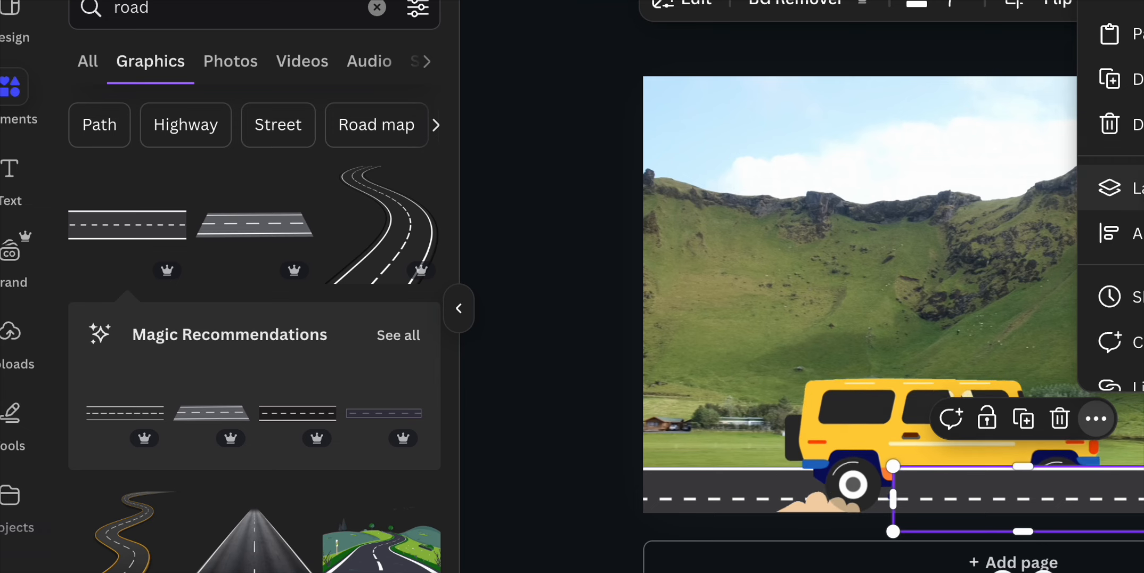
mouse_move(1115, 187)
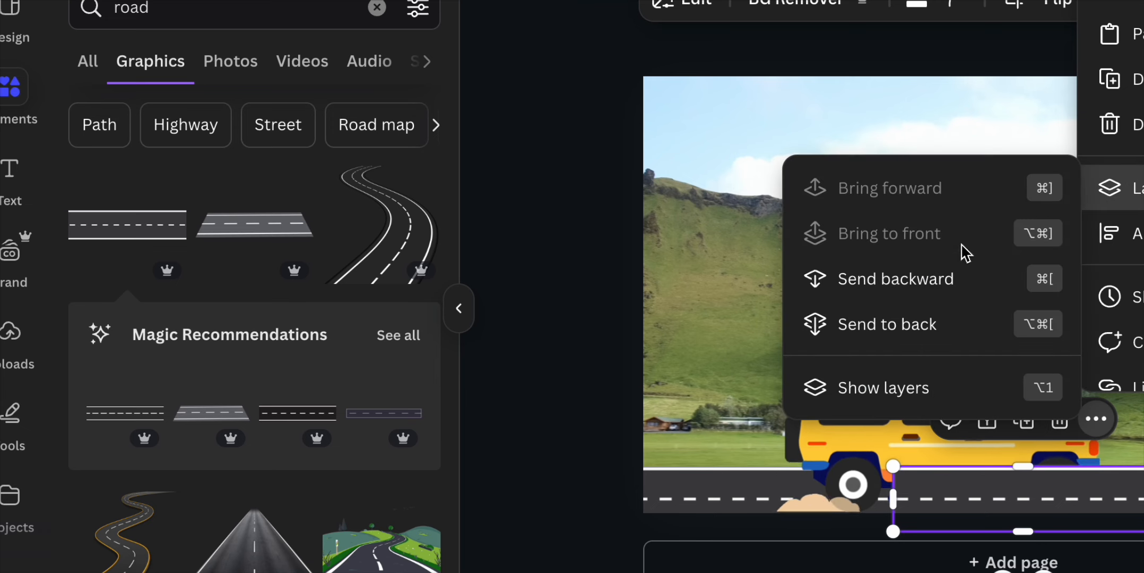
left_click(925, 282)
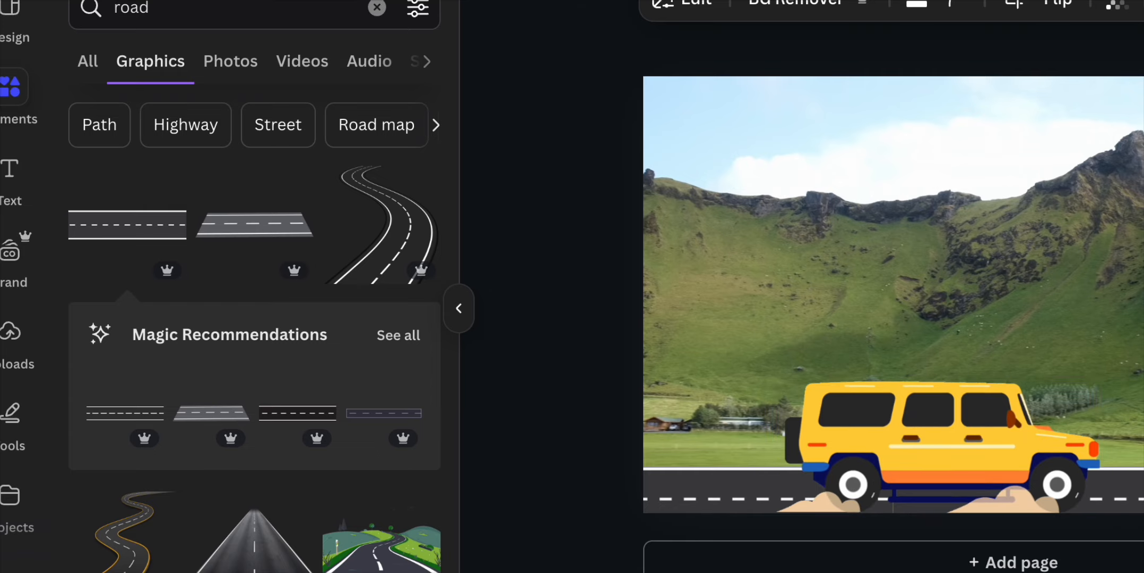
Preview the page with the yellow car on the road and close the preview
key("Escape")
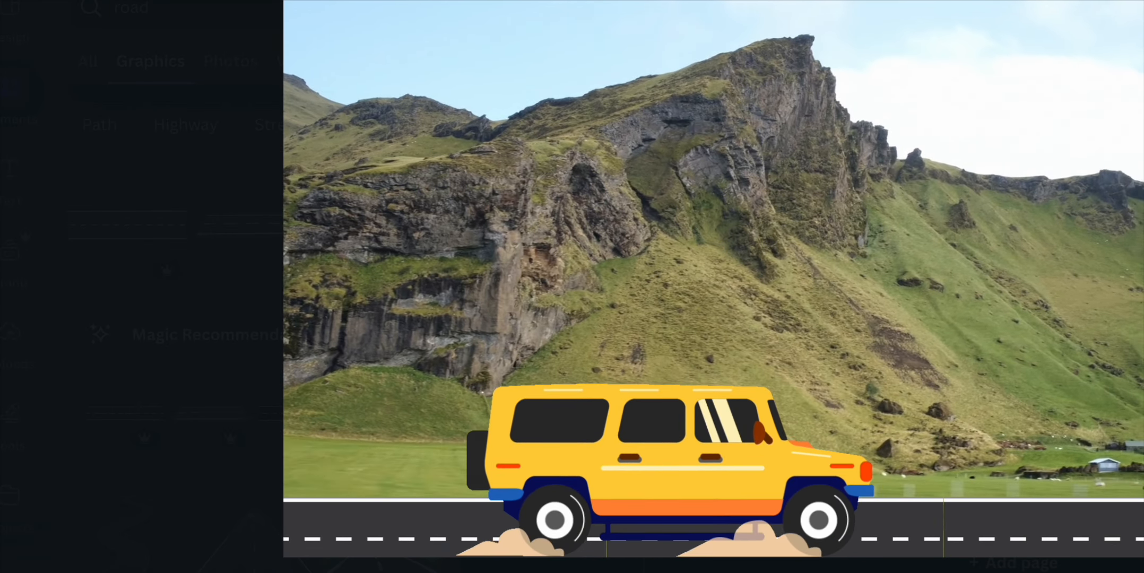
key("Escape")
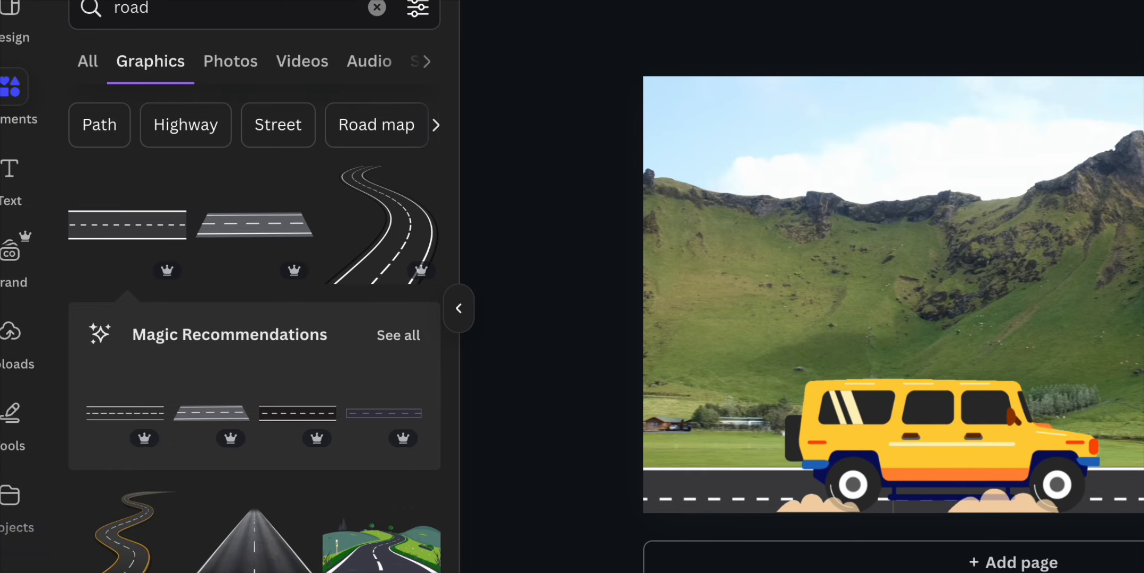
key("space")
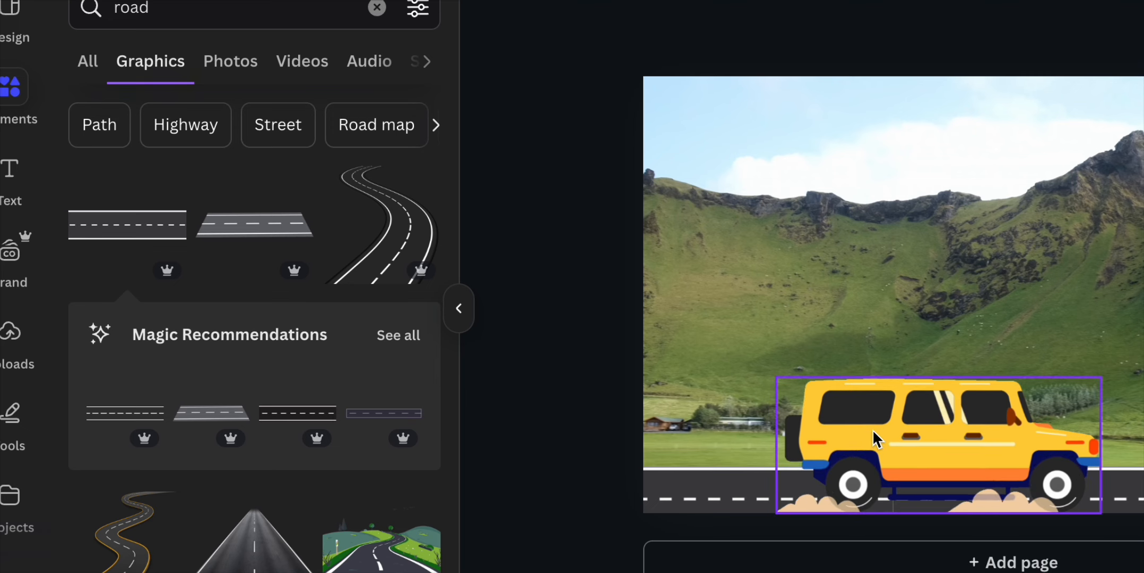
Try the winding road landscape graphic over the scene, delete it and play the page preview again
left_click(690, 493)
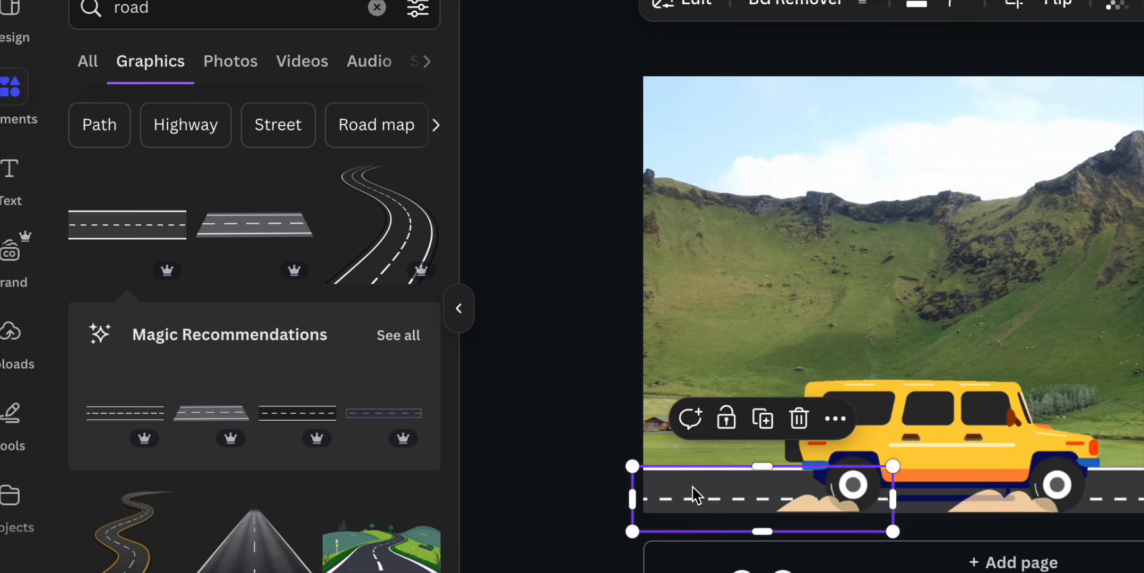
scroll(294, 423, "down", 3)
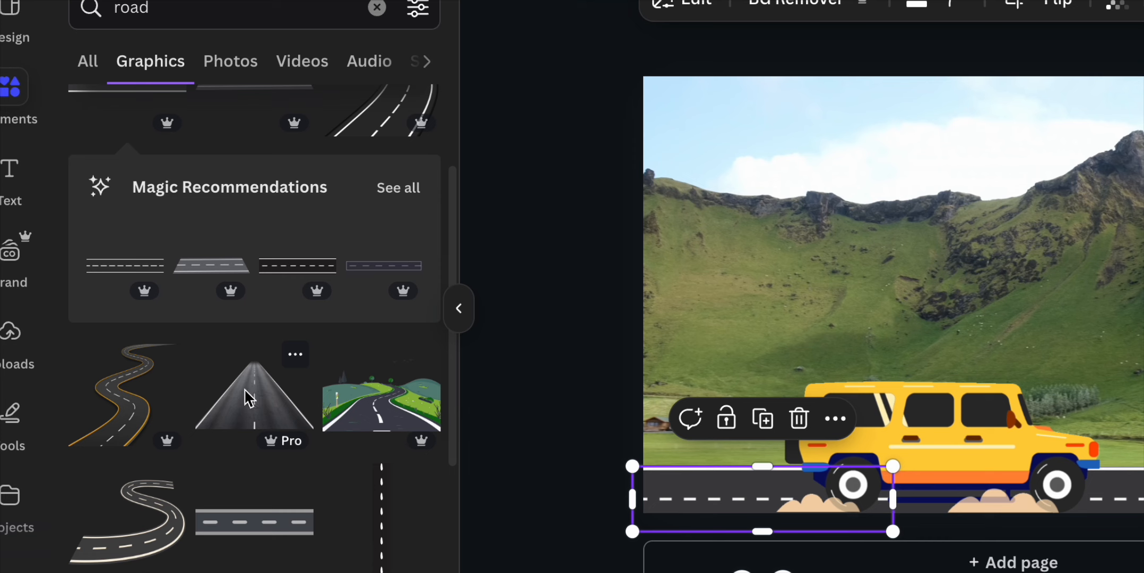
left_click(435, 390)
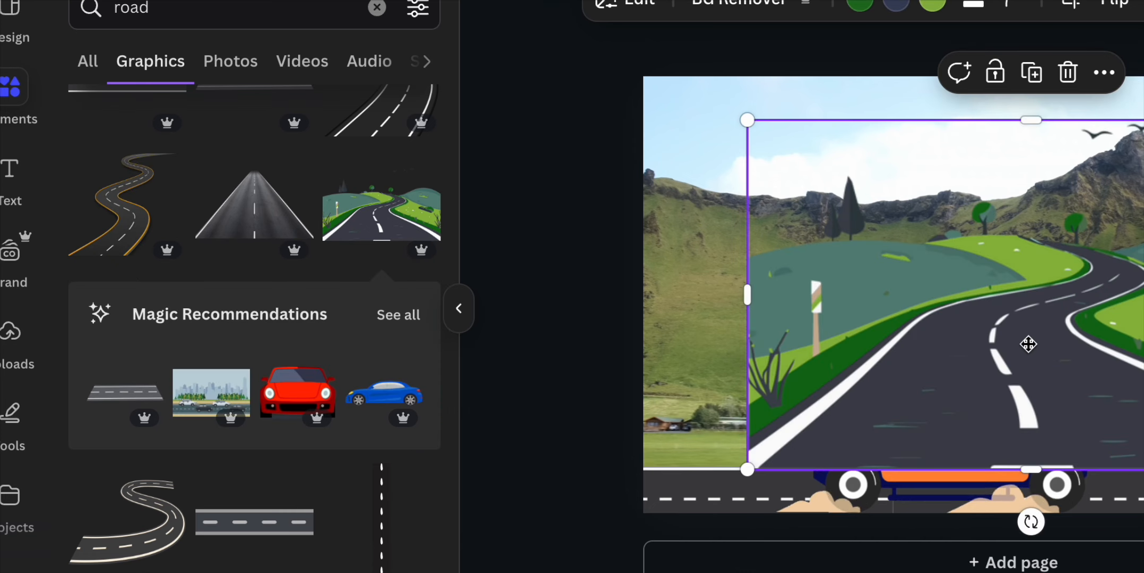
left_click_drag(1028, 340, 1020, 362)
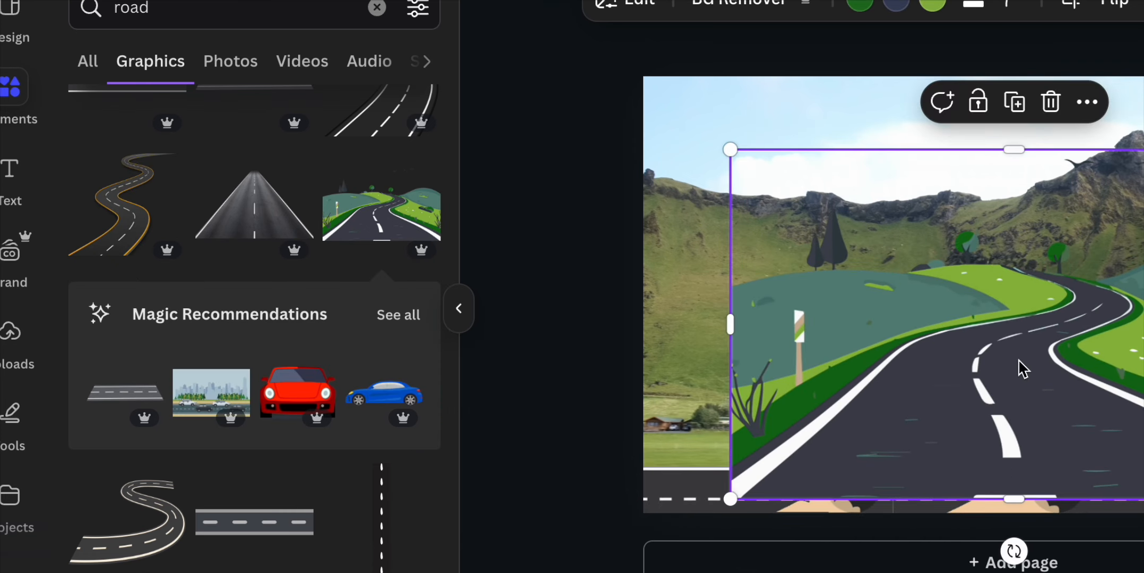
left_click(1087, 103)
mouse_move(1101, 406)
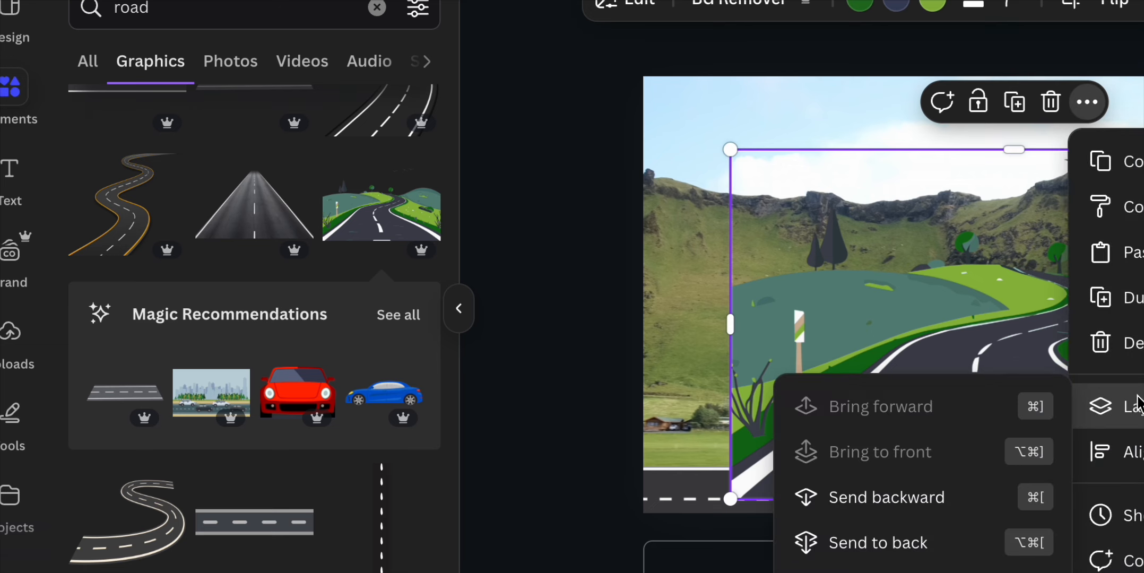
left_click(935, 509)
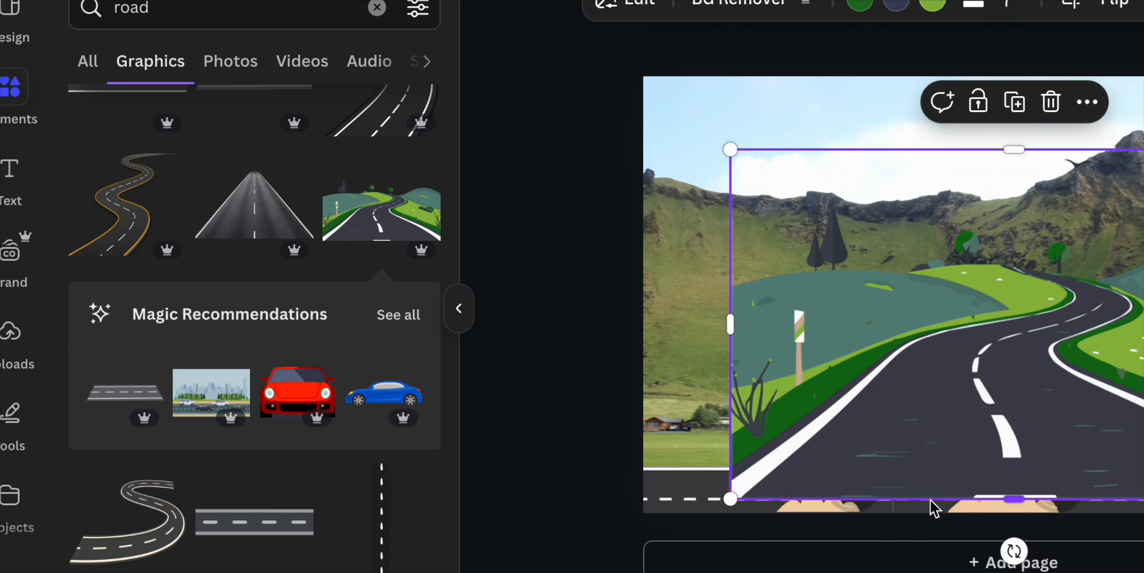
left_click(1051, 103)
left_click(826, 419)
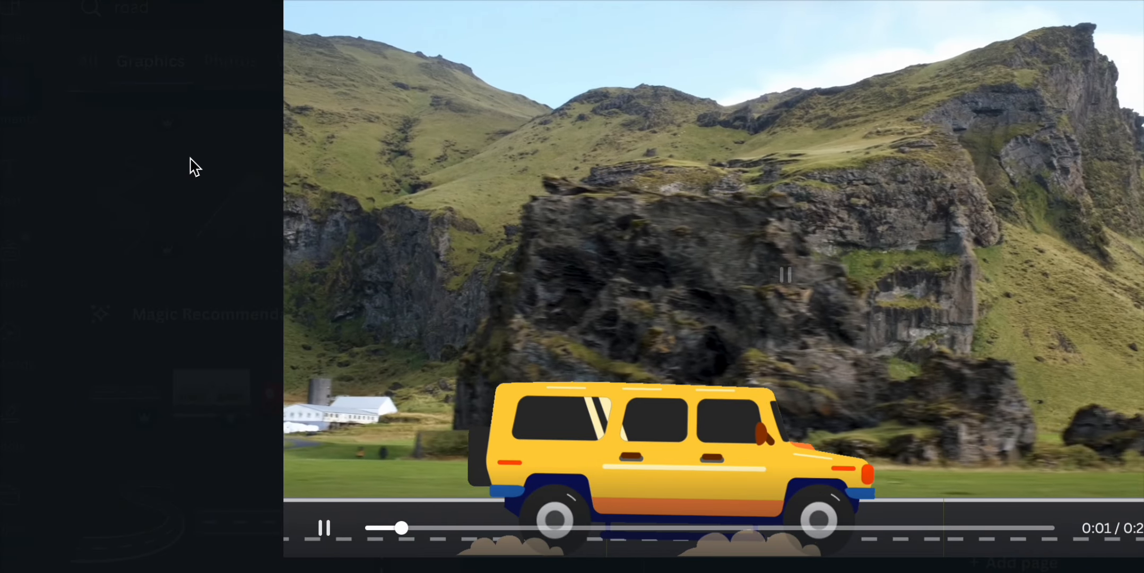
key("Escape")
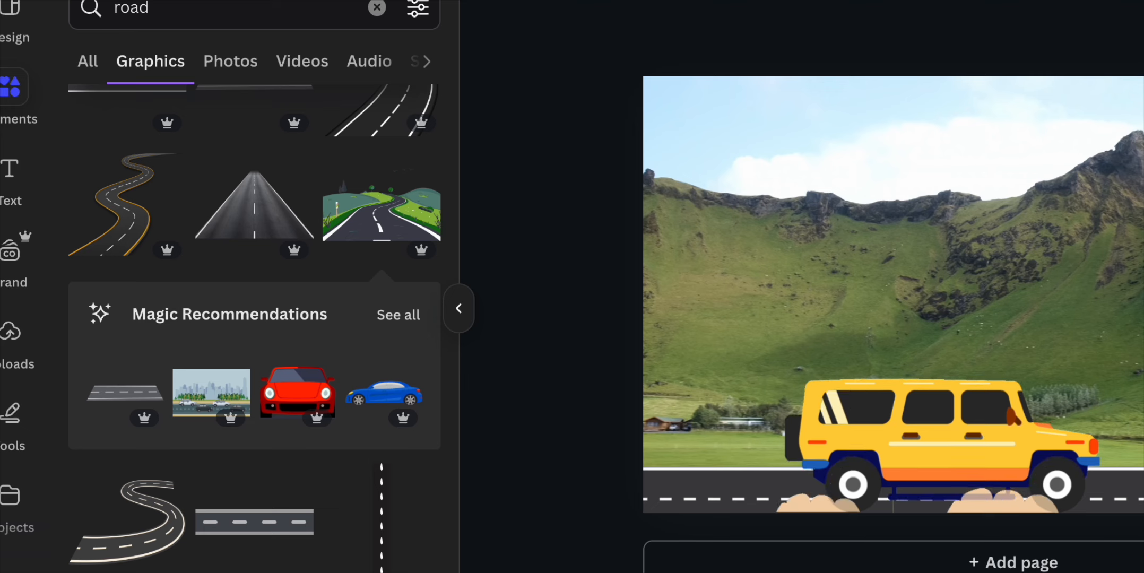
Try the red front-facing car graphic over the road scene and delete it
left_click(312, 401)
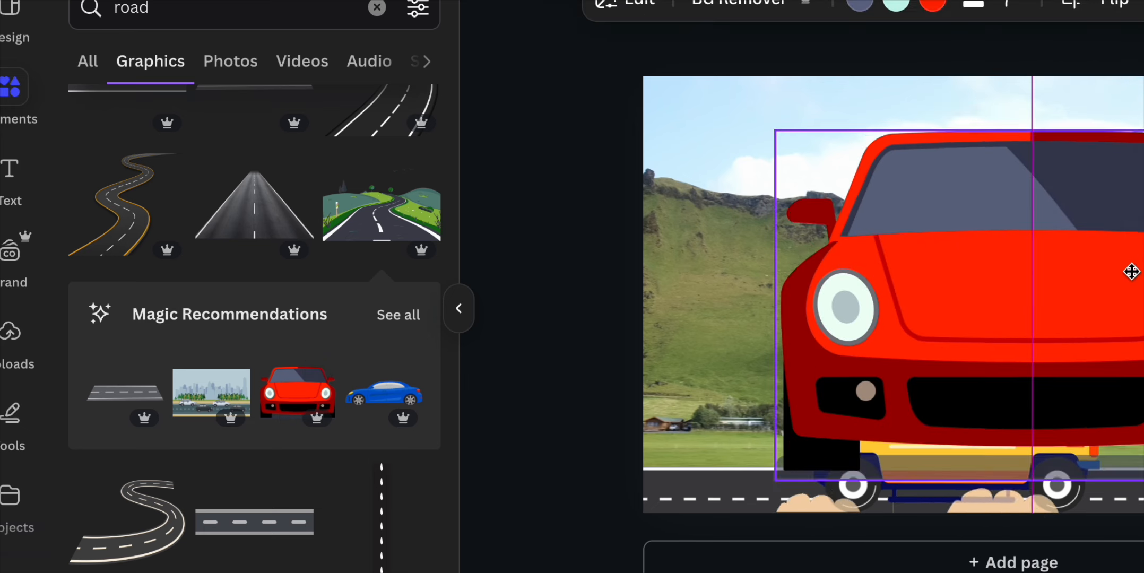
left_click_drag(1131, 287, 1133, 291)
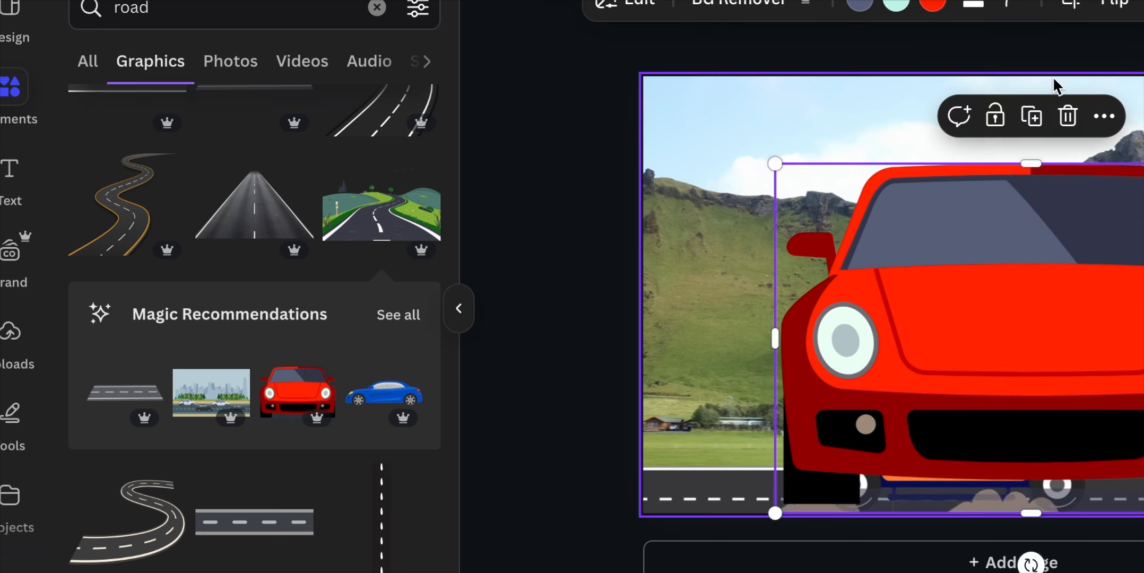
left_click(1069, 117)
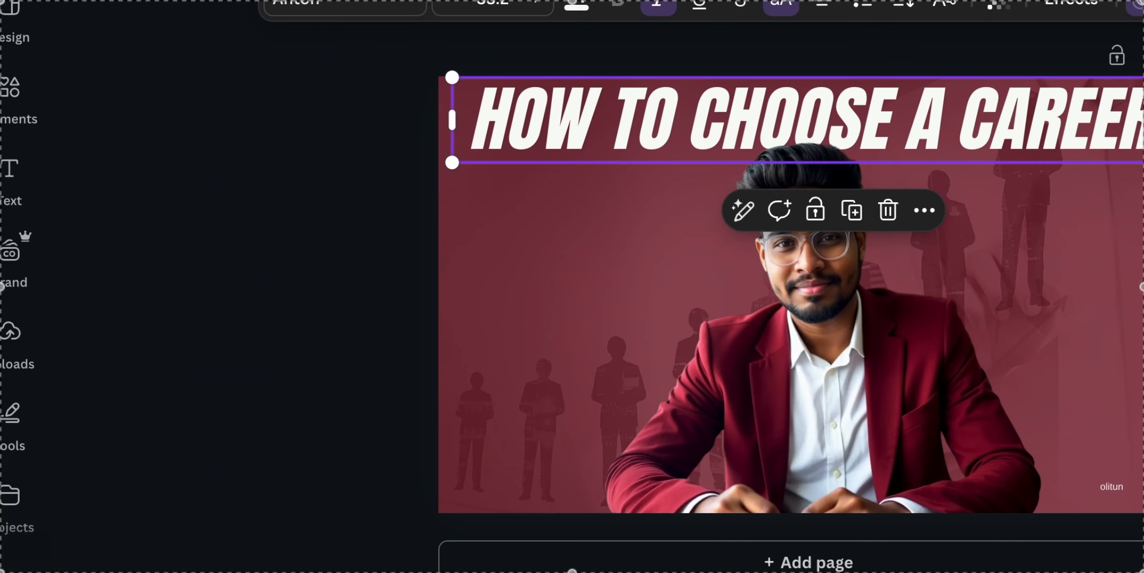
Enlarge the man's cut-out photo slightly in the "HOW TO CHOOSE A CAREER" design
left_click(620, 242)
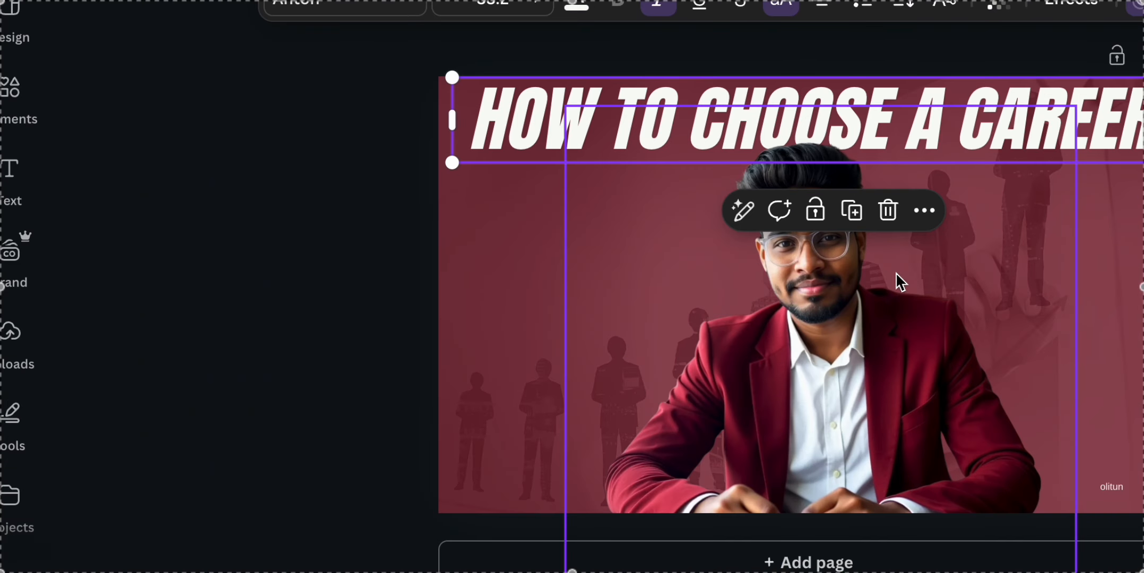
left_click_drag(1075, 106, 1112, 120)
left_click(317, 218)
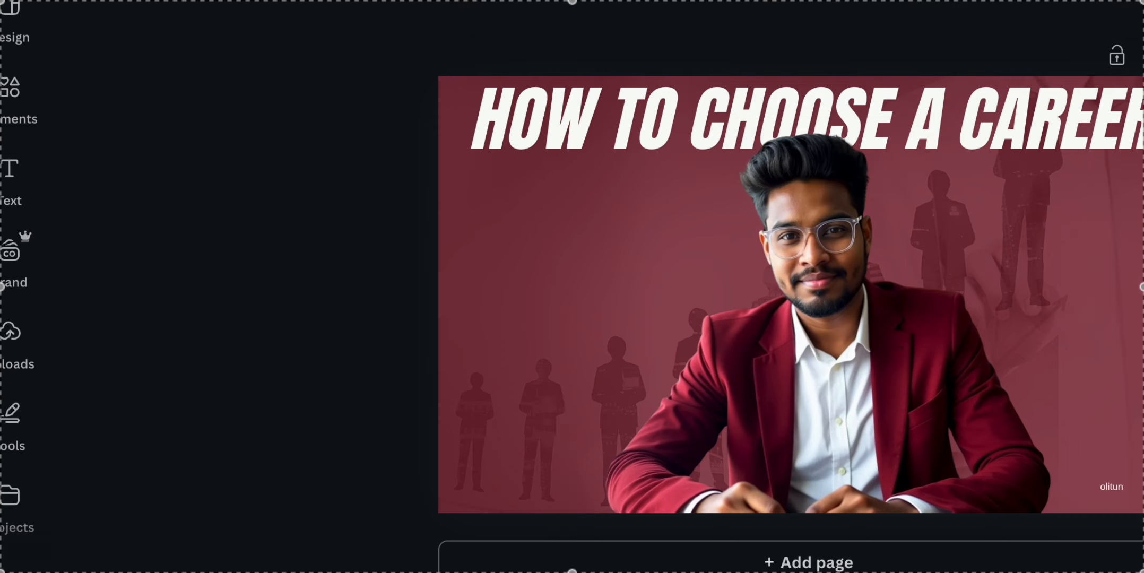
Open the man's layer options and move his photo up to the page's upper edge
left_click(935, 214)
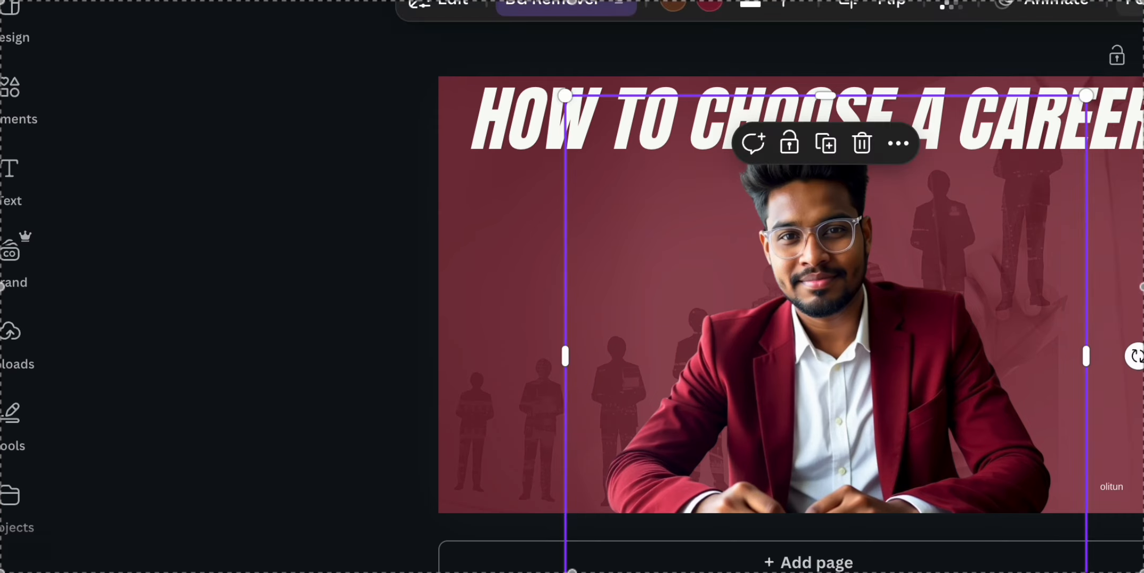
left_click(901, 144)
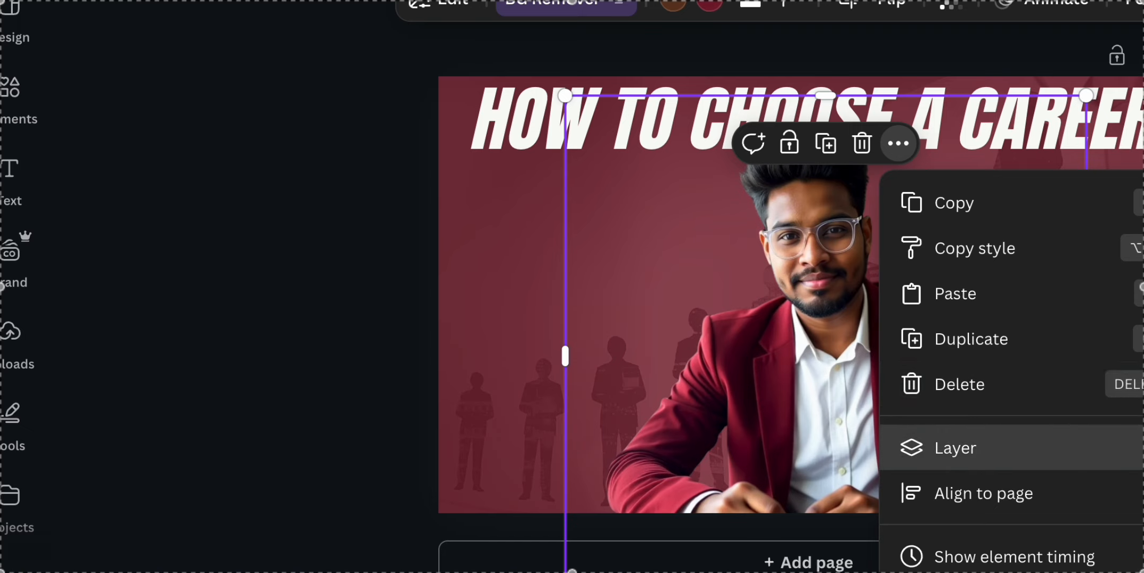
left_click(1141, 449)
left_click_drag(995, 131, 988, 103)
left_click(992, 105)
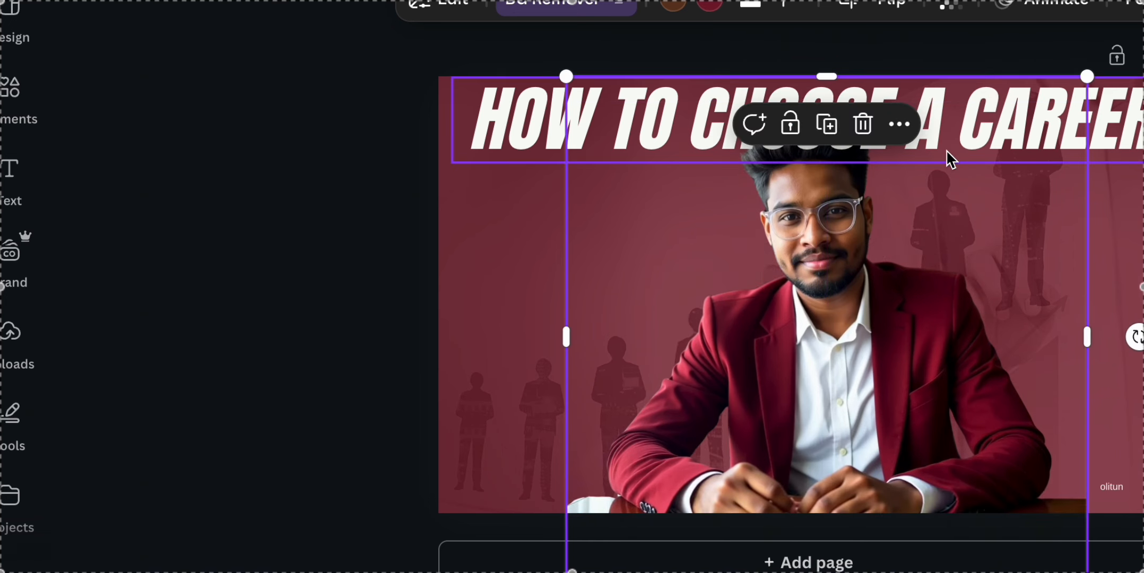
Move the title over the man's face and back to the page's upper edge, and send it backward behind his head
left_click_drag(946, 149, 950, 250)
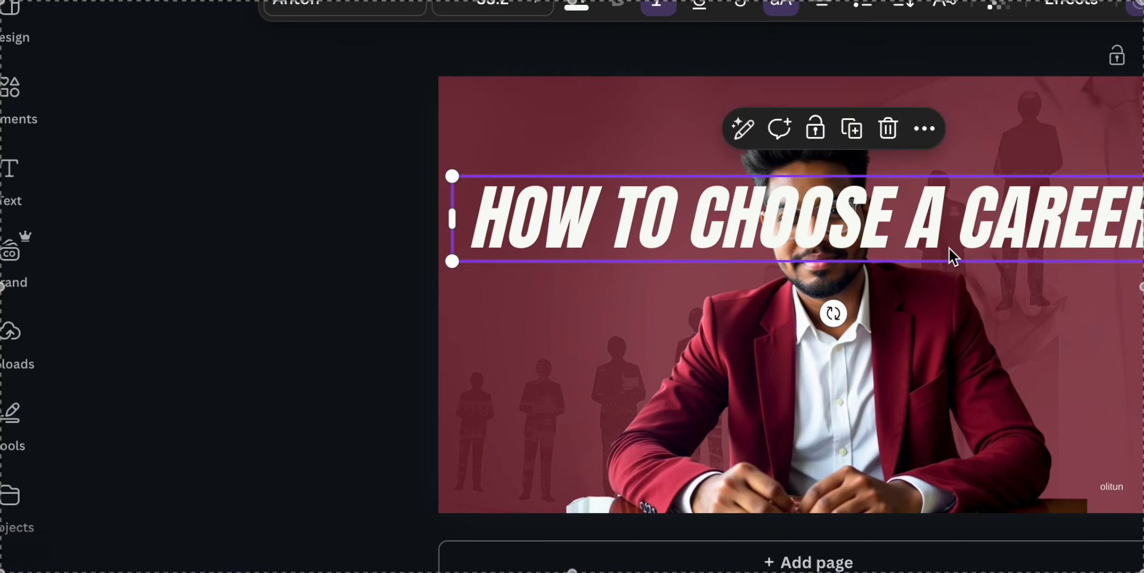
left_click_drag(933, 183, 936, 106)
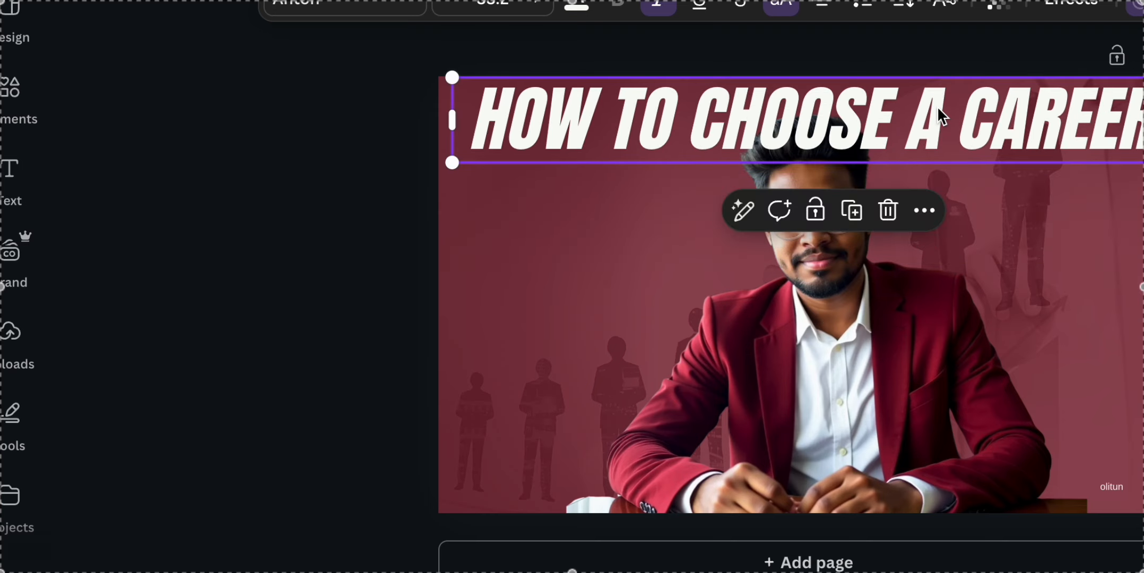
left_click(924, 210)
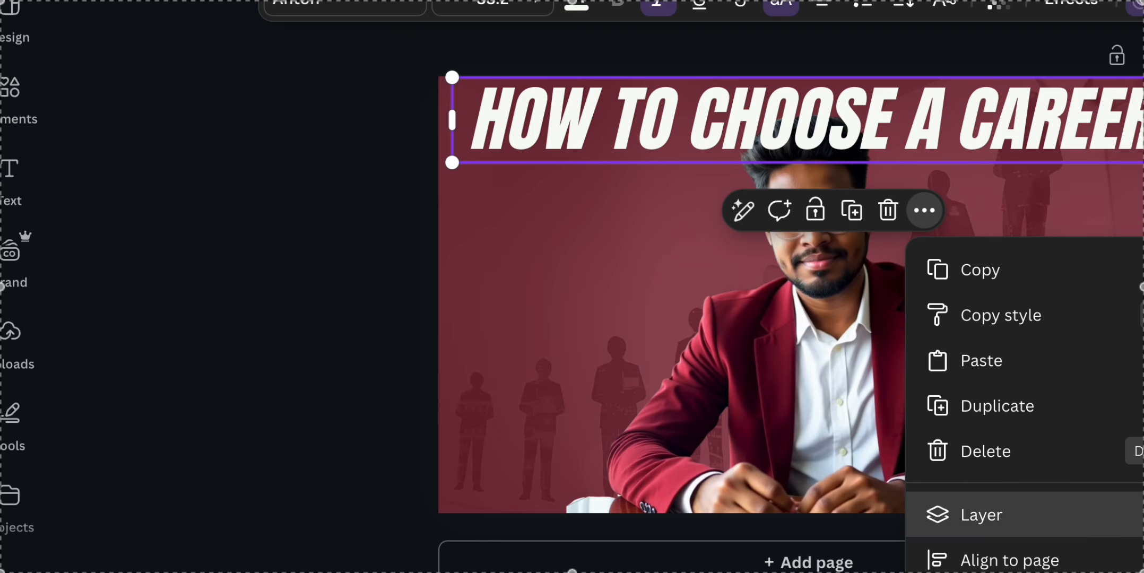
left_click(1141, 515)
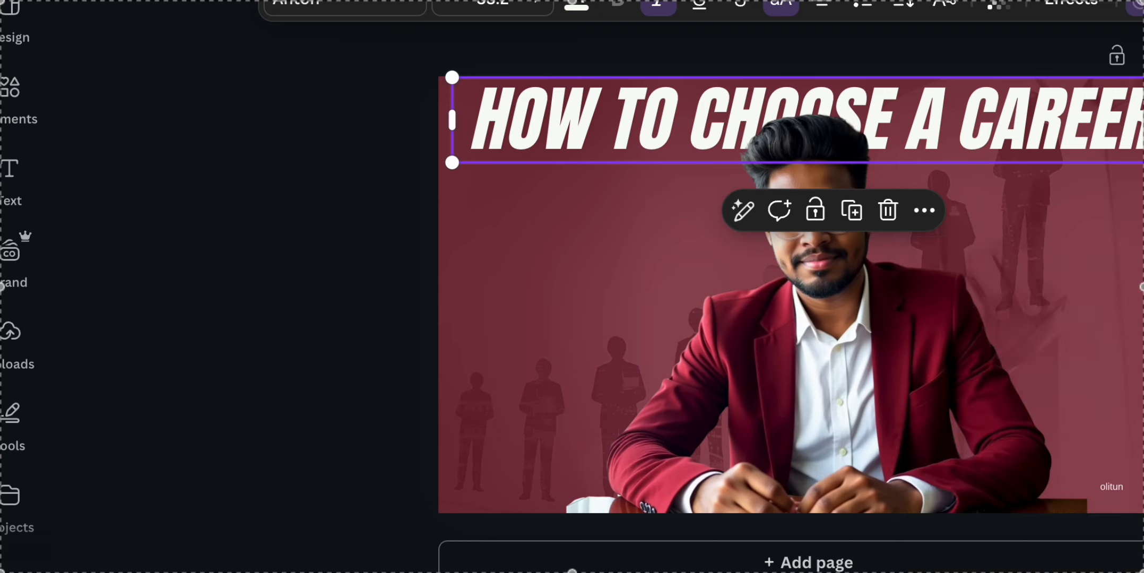
Move the man's cut-out photo slightly down so his head overlaps less of the title
left_click(1141, 143)
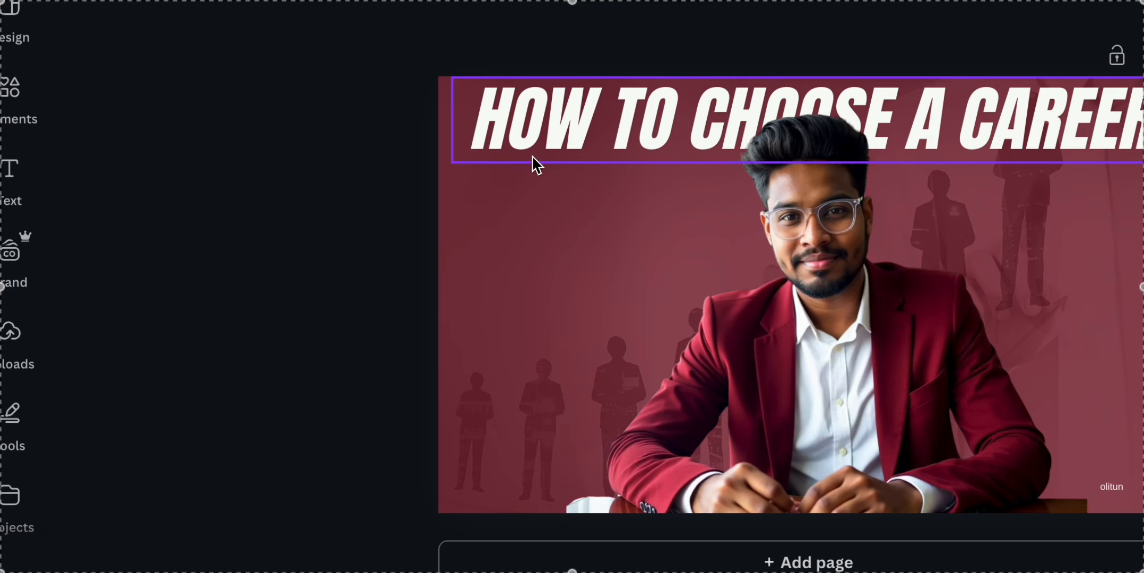
left_click(742, 279)
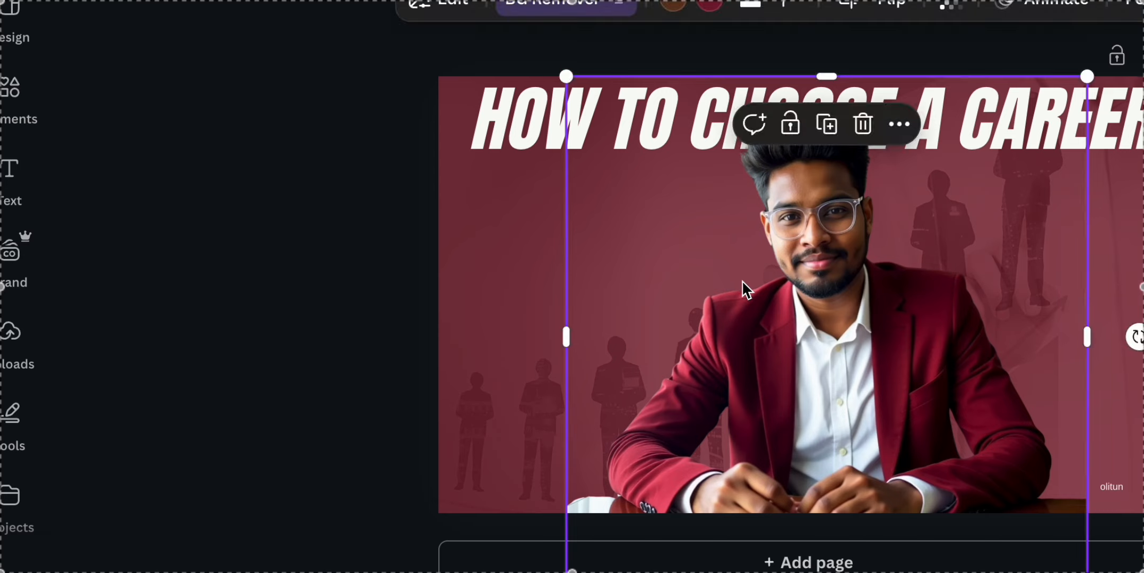
left_click_drag(742, 279, 736, 291)
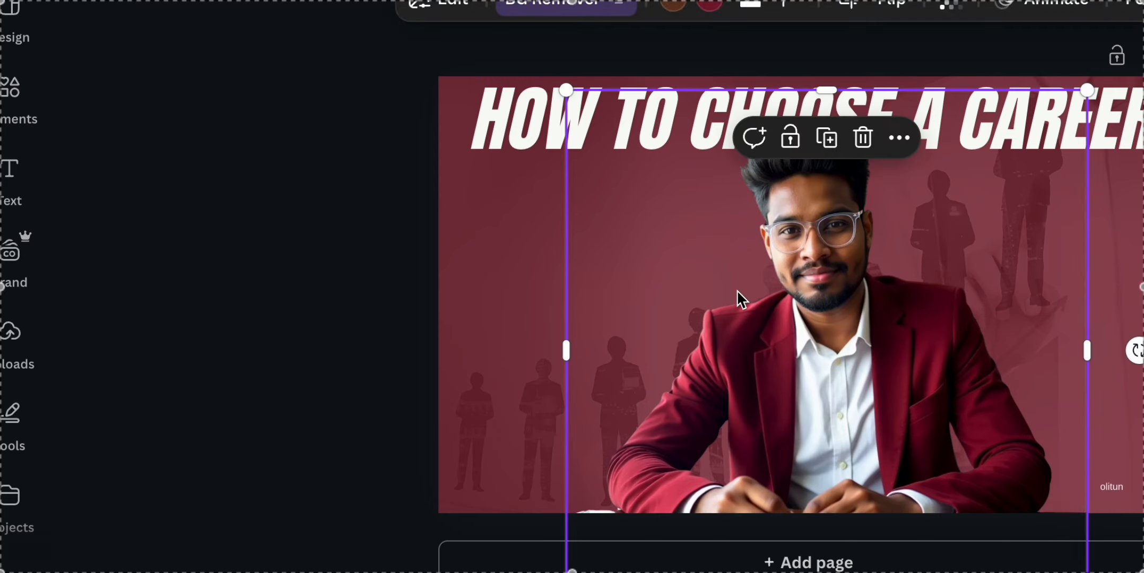
left_click(369, 317)
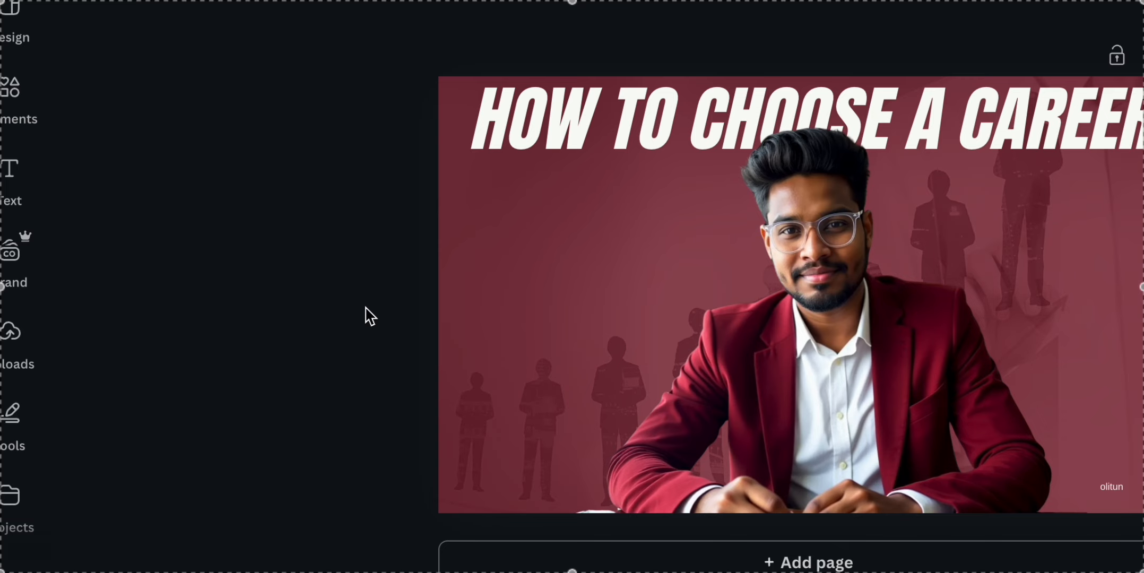
Try a duplicate of the "HOW TO CHOOSE A CAREER" title along the page's lower edge and delete it
left_click(515, 110)
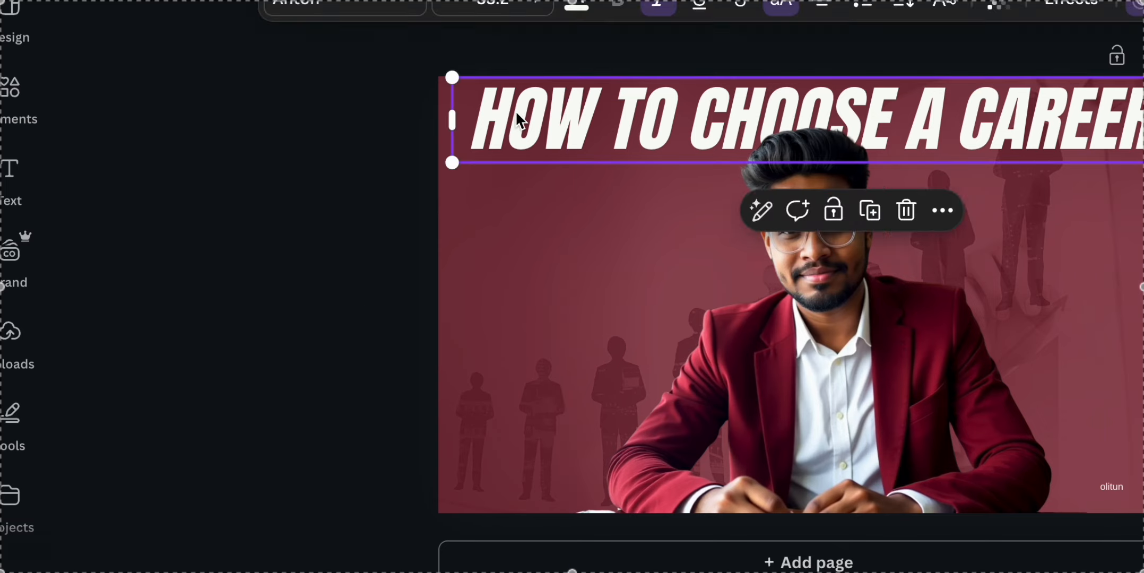
left_click(850, 210)
left_click_drag(843, 163, 833, 488)
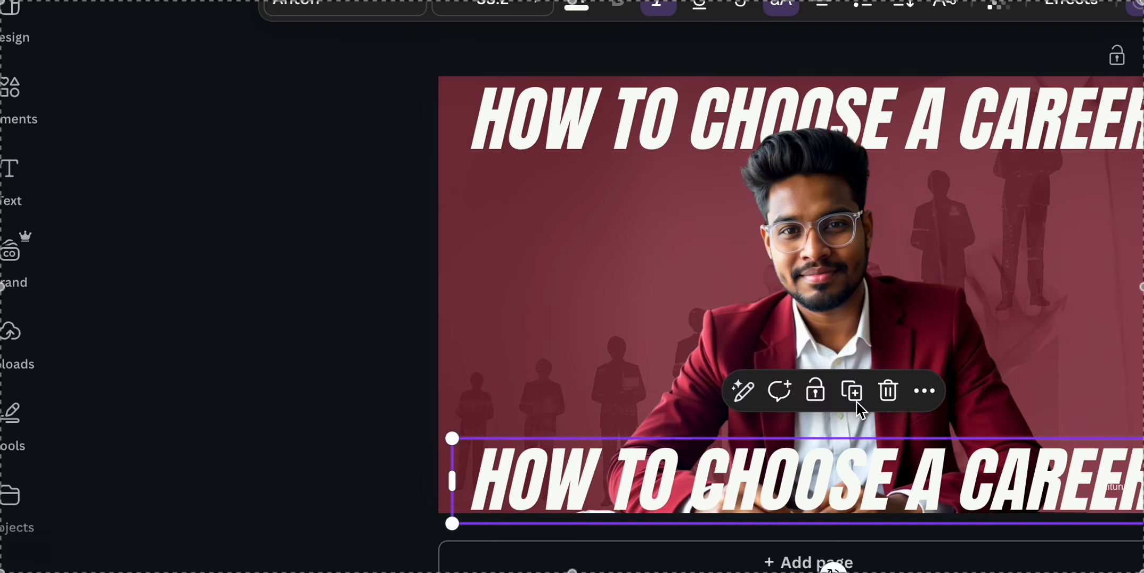
left_click(889, 389)
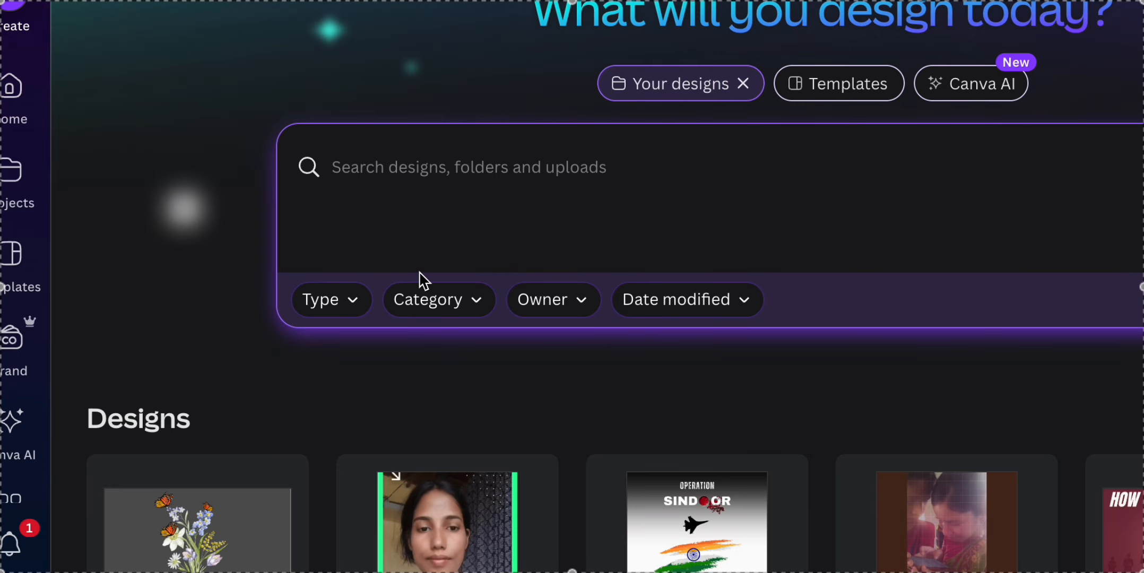
Expand the list of designs on the home page and open the A4 worksheet with the equation questions
scroll(423, 279, "down", 7)
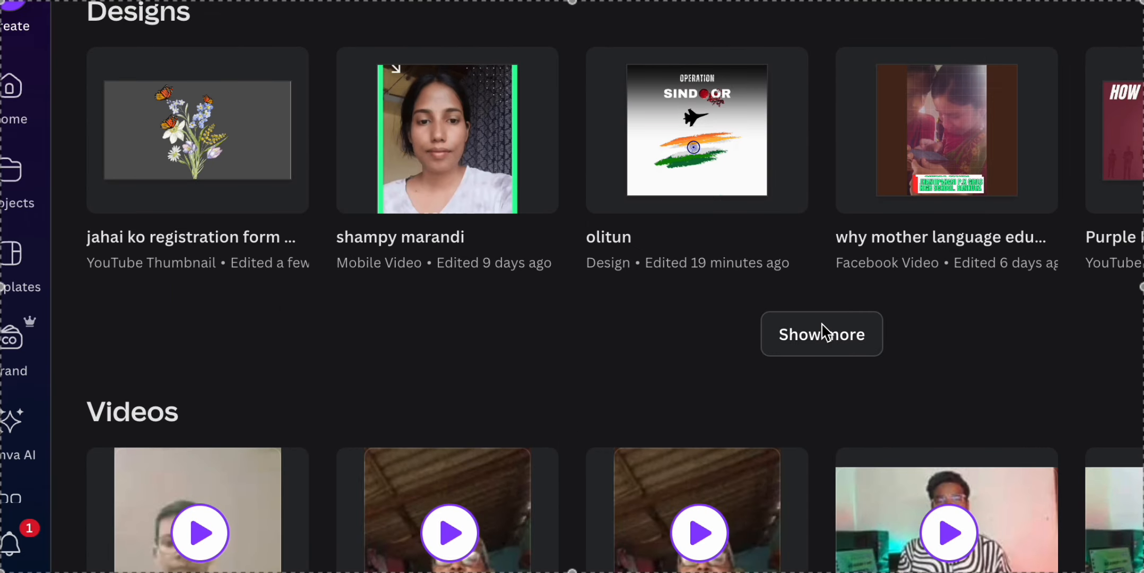
left_click(822, 334)
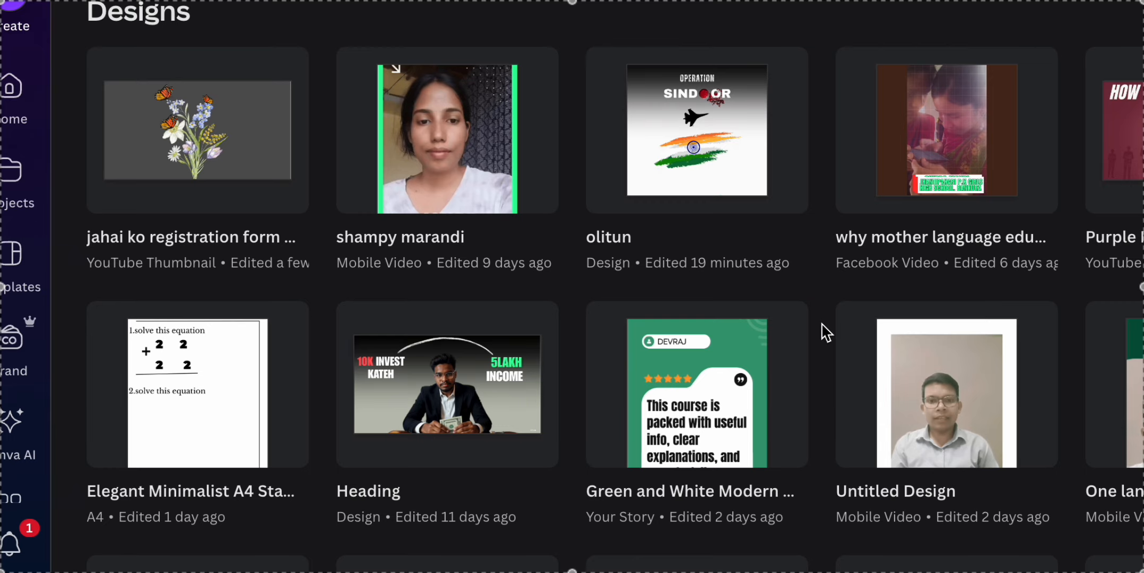
left_click(219, 398)
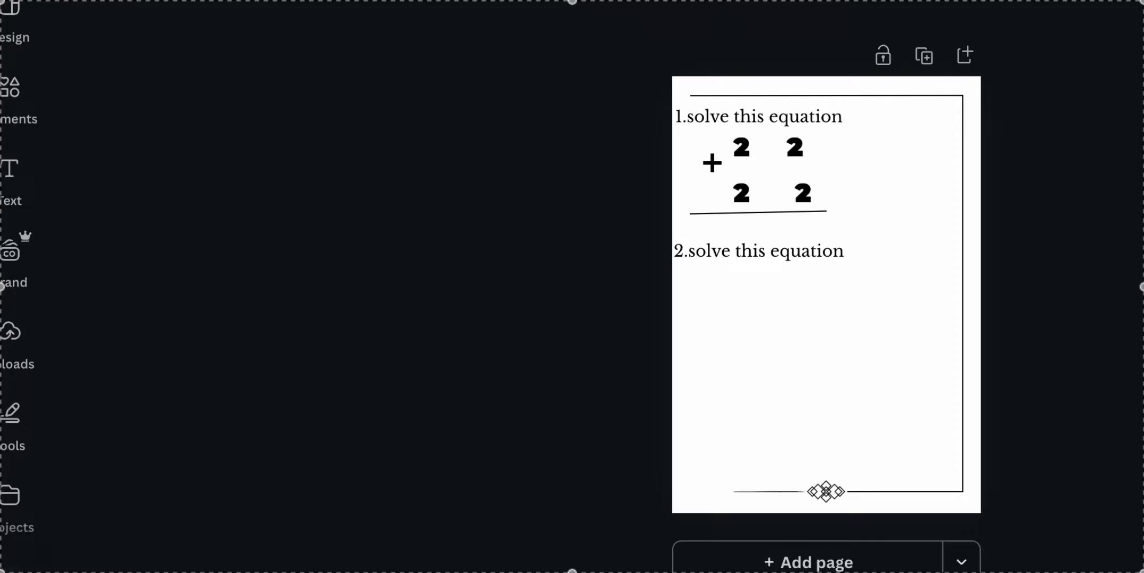
Set the "1.solve this equation" line in uppercase and widen its text box
scroll(826, 293, "up", 4)
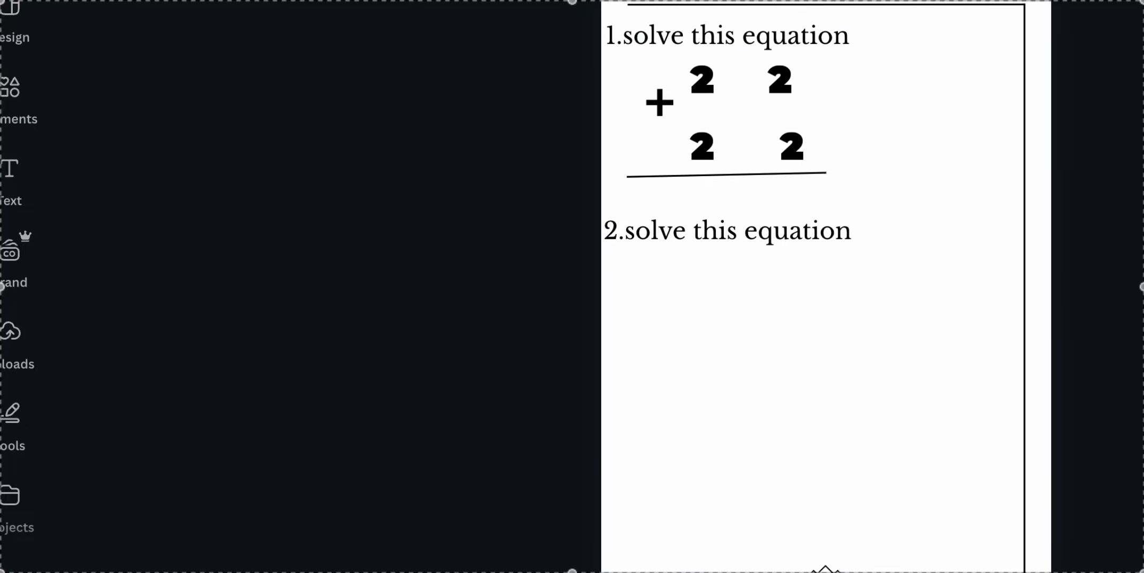
scroll(826, 292, "up", 3)
scroll(990, 399, "up", 3)
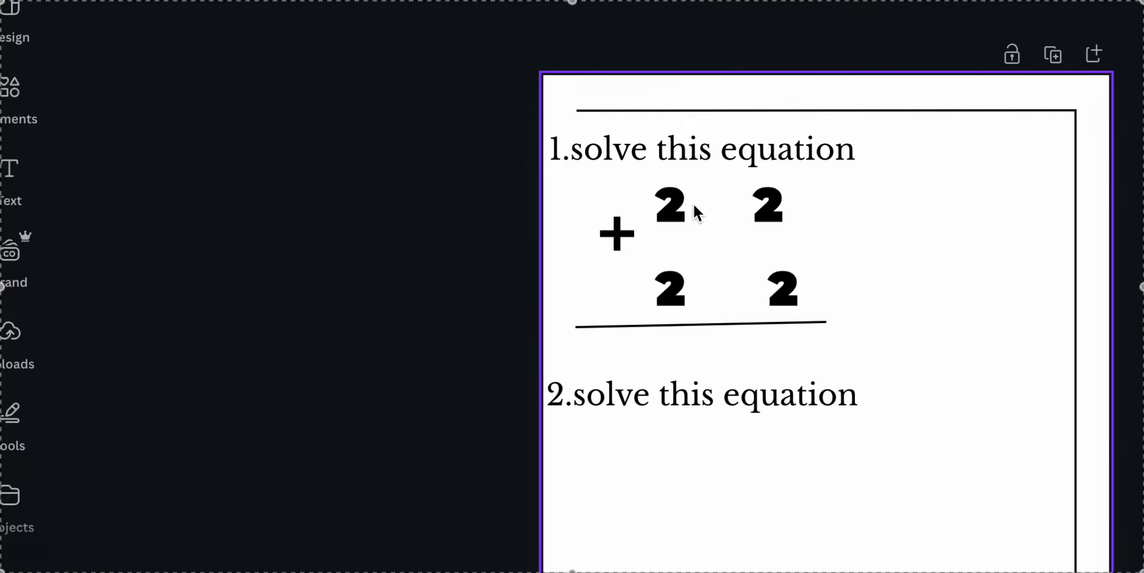
left_click(675, 152)
left_click(784, 7)
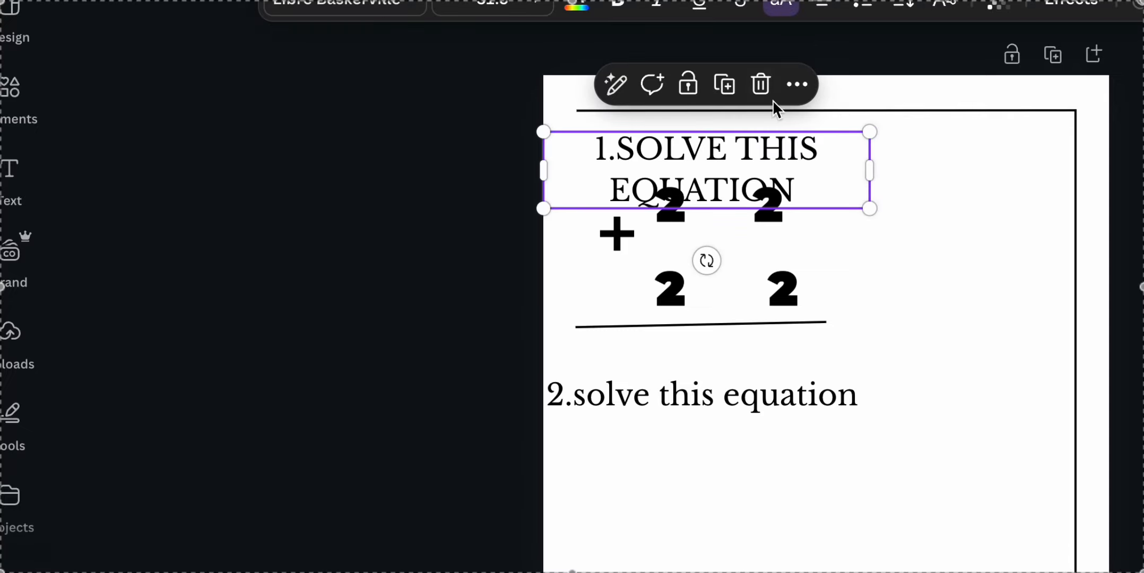
left_click_drag(873, 169, 1053, 151)
left_click(699, 322)
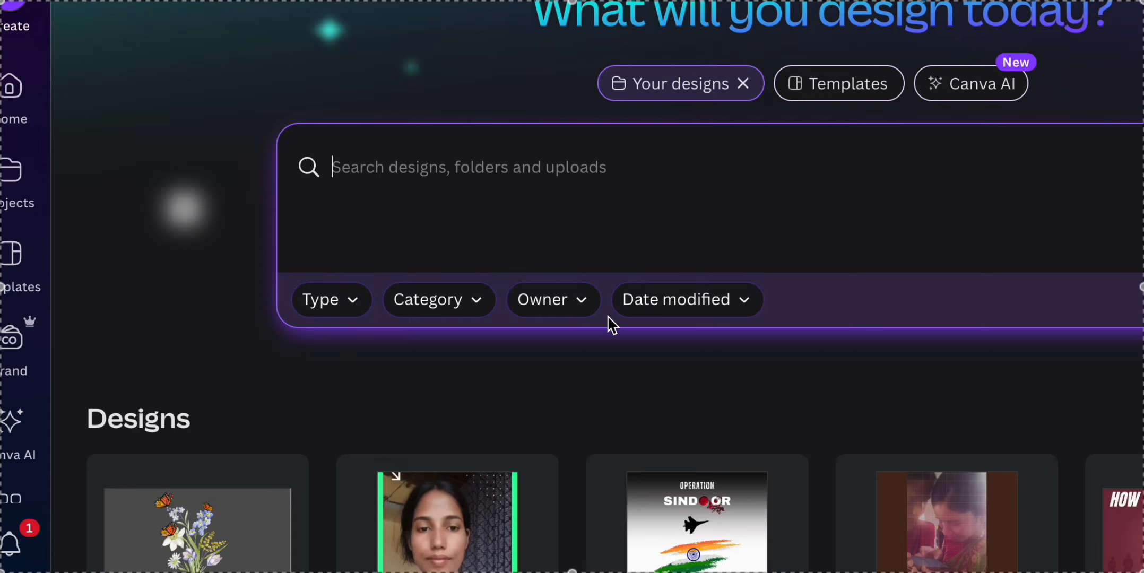
Delete the watercolour leaf background from the nature design's page
scroll(636, 391, "down", 3)
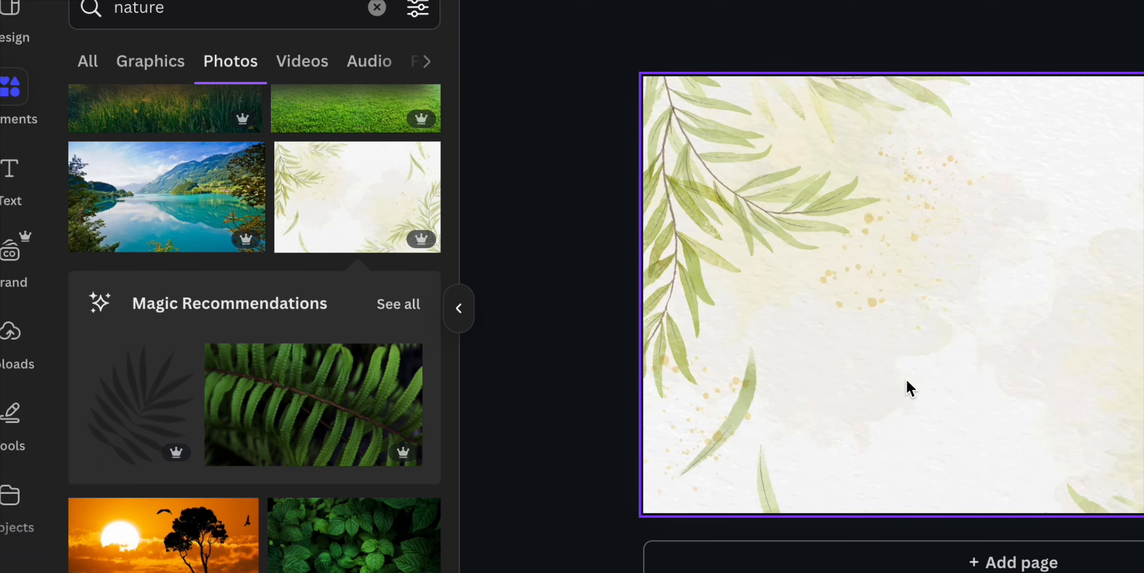
left_click(907, 386)
key("Delete")
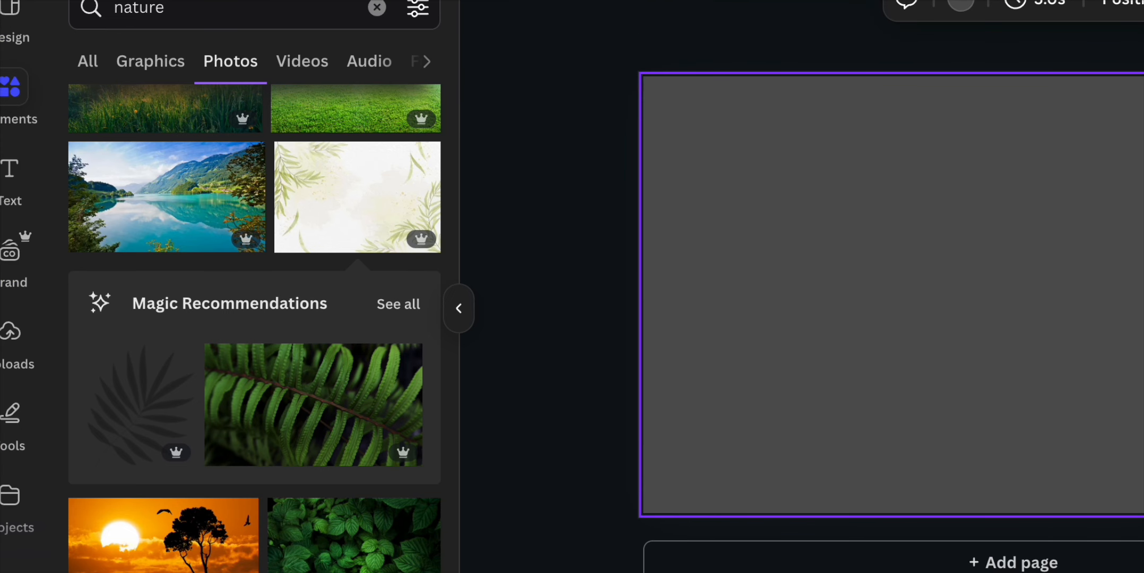
Add the watercolour leaf photo from the "nature" photo results and set it as the page background
left_click(19, 63)
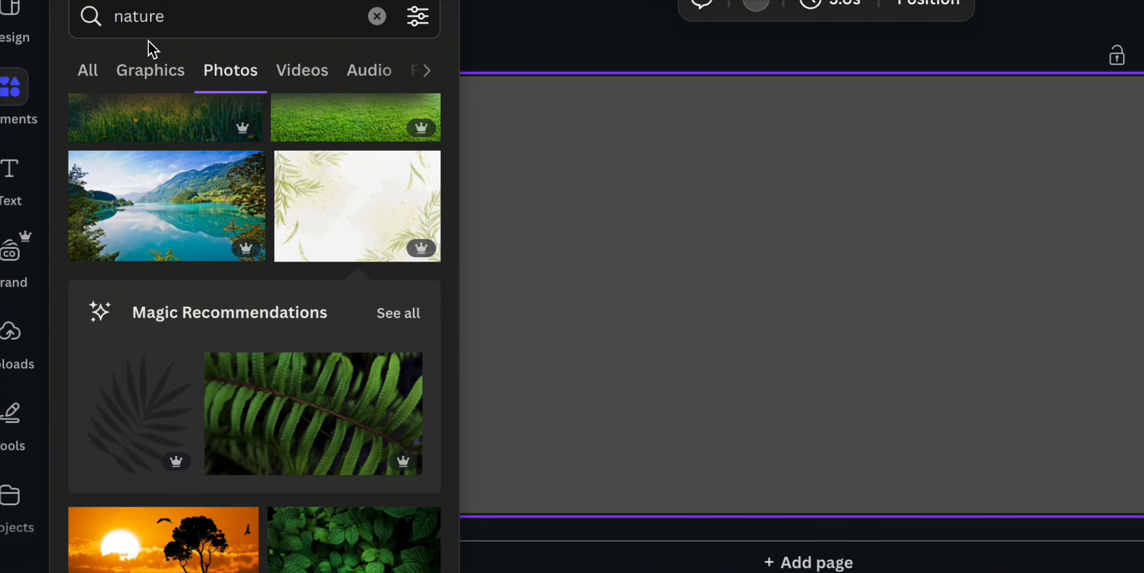
left_click(175, 16)
left_click(206, 113)
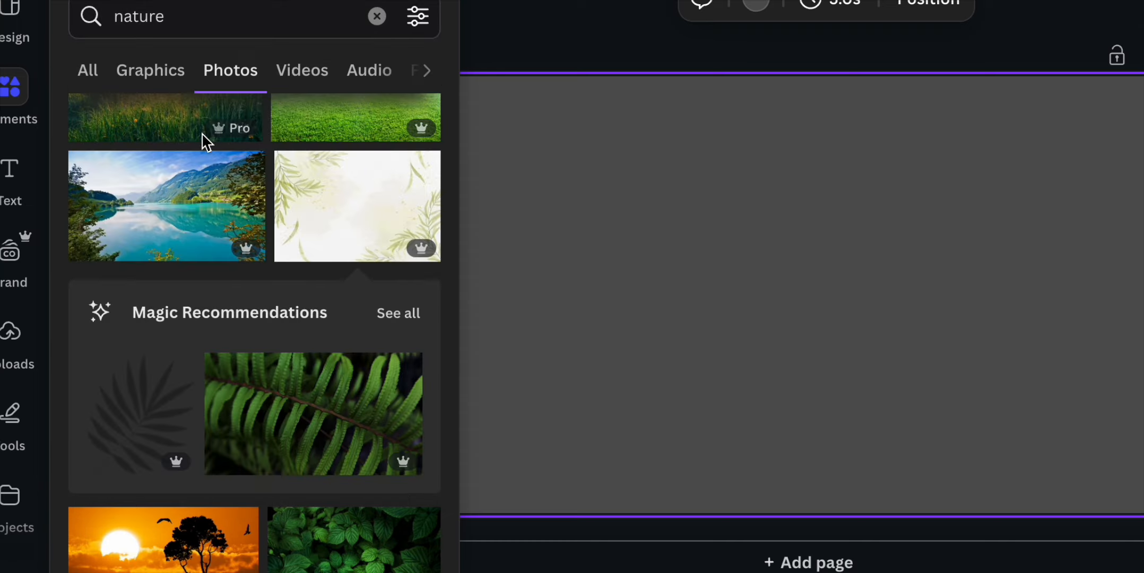
left_click(327, 219)
left_click(822, 245)
left_click(901, 79)
scroll(1060, 480, "down", 2)
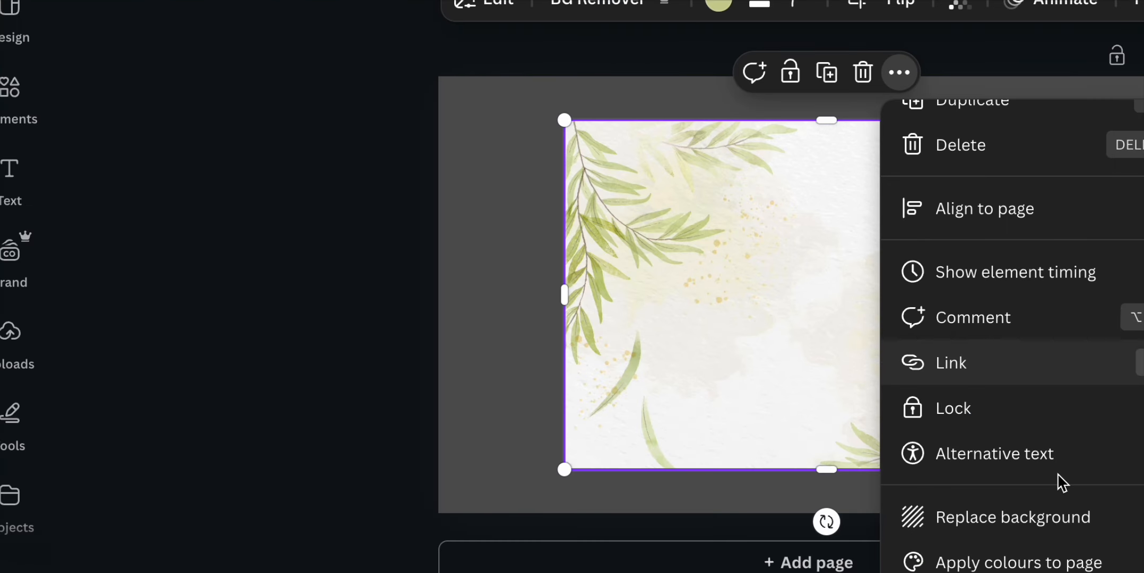
left_click(1059, 528)
left_click(881, 253)
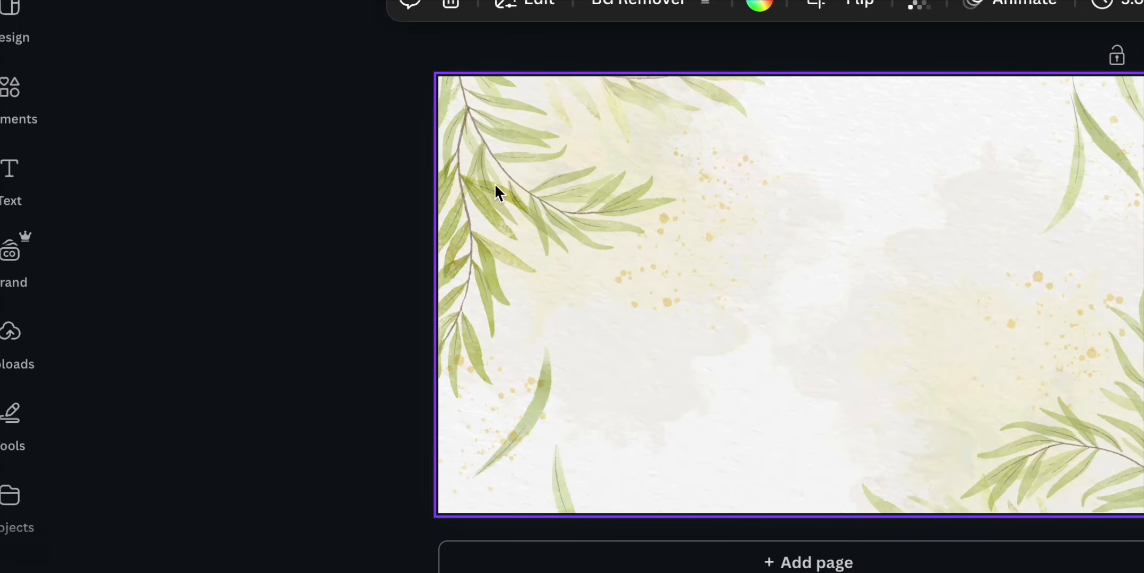
Add a heading over the leaf background, enlarge it, and set its font to Impact
left_click(9, 169)
left_click(170, 272)
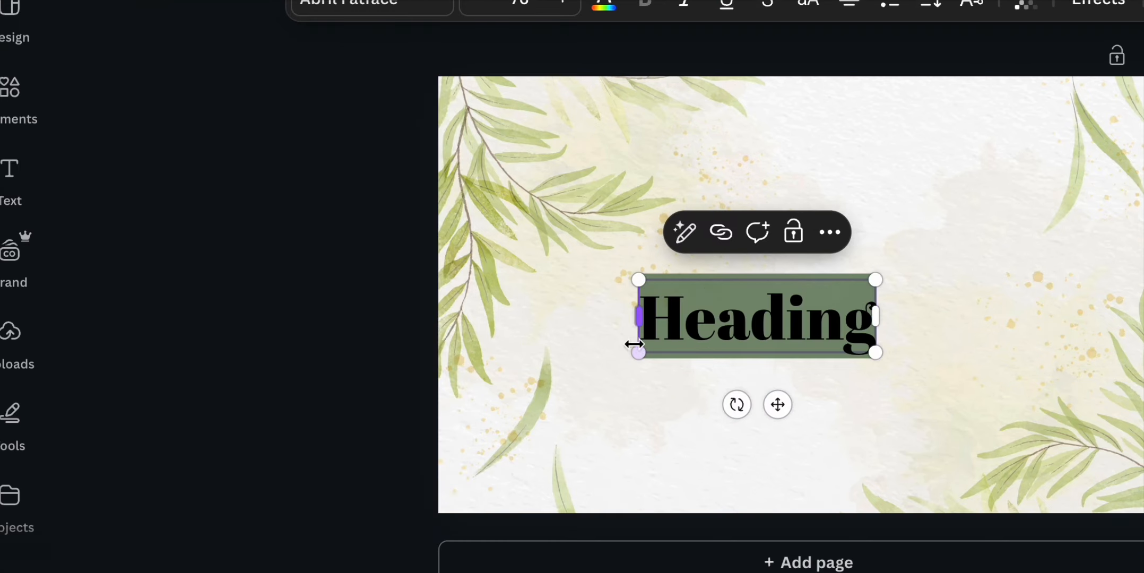
left_click_drag(875, 280, 1082, 267)
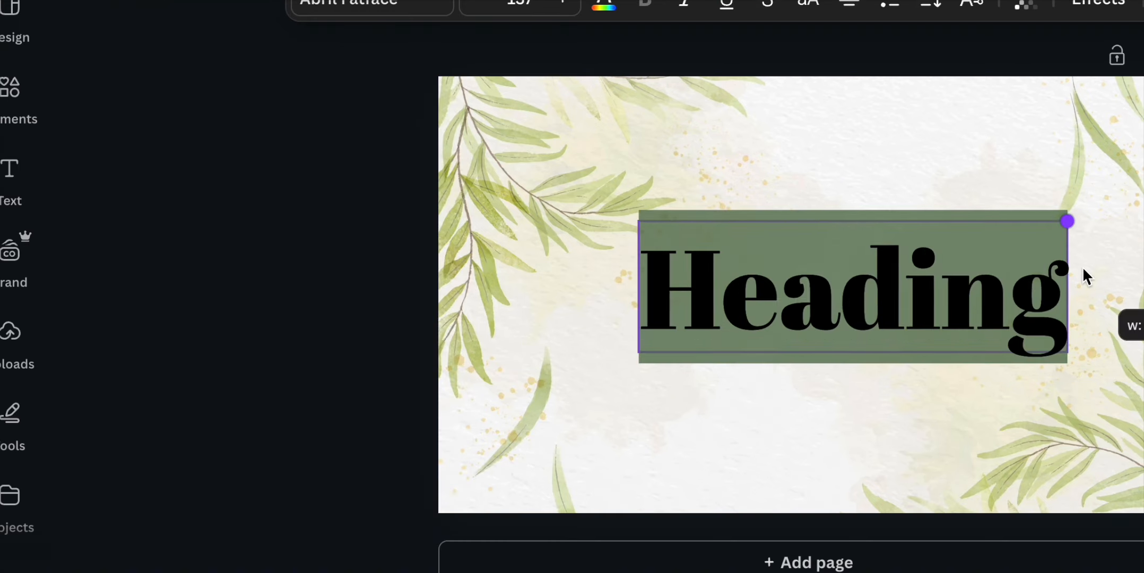
left_click(392, 6)
scroll(268, 382, "down", 4)
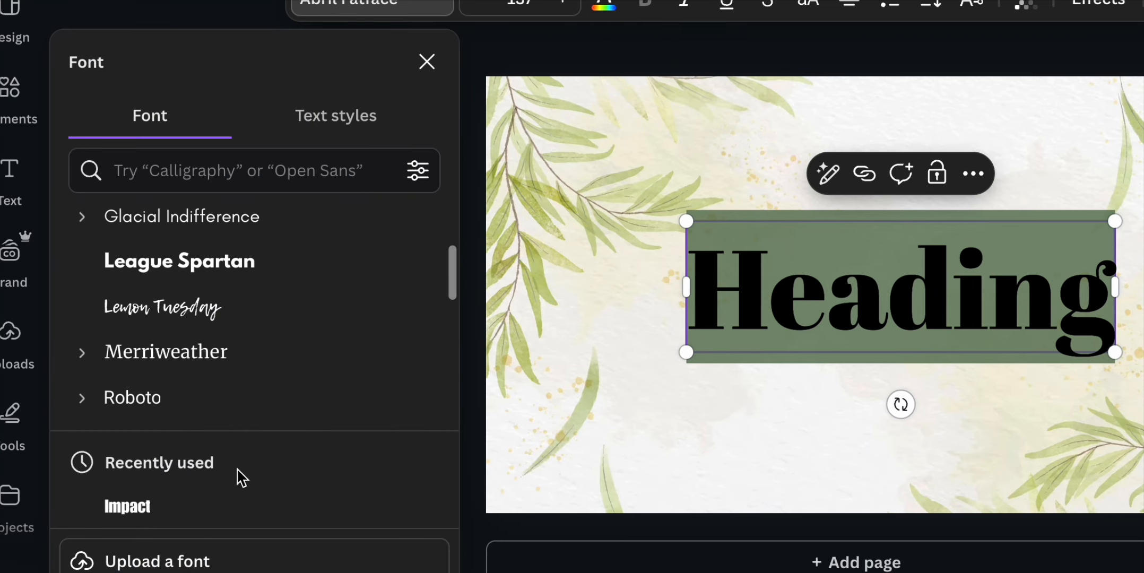
left_click(230, 505)
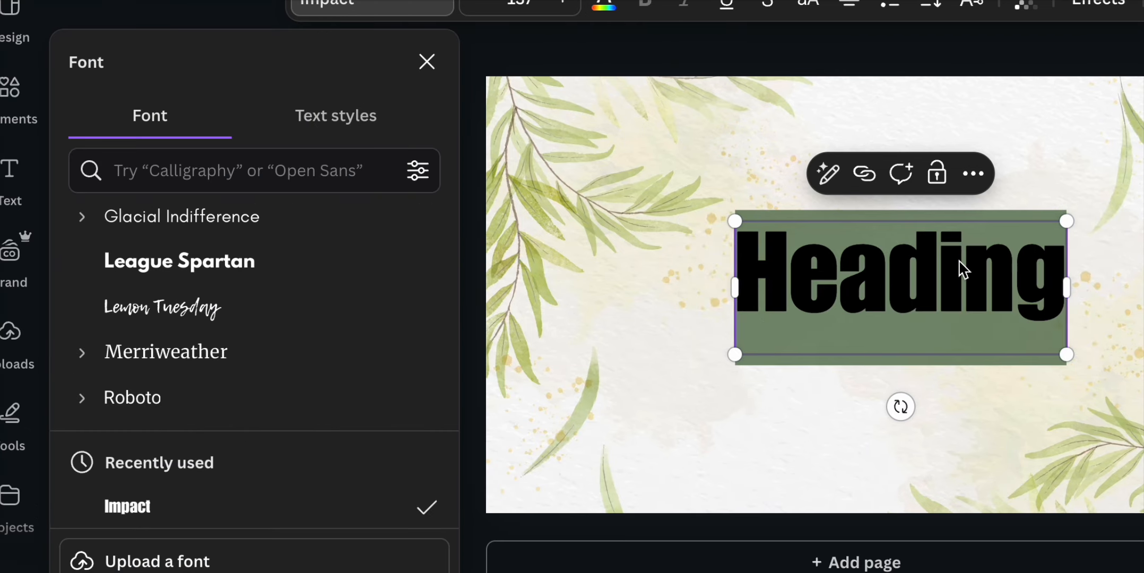
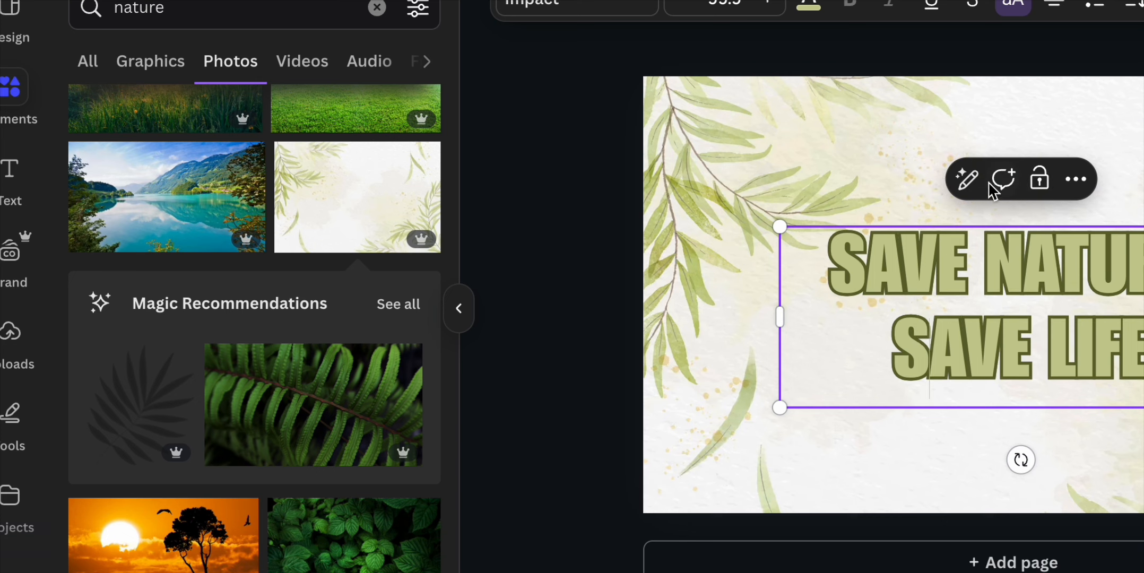
Delete the "SAVE NATURE SAVE LIFE" title and the leaf background from the page
left_click(799, 201)
key("Tab")
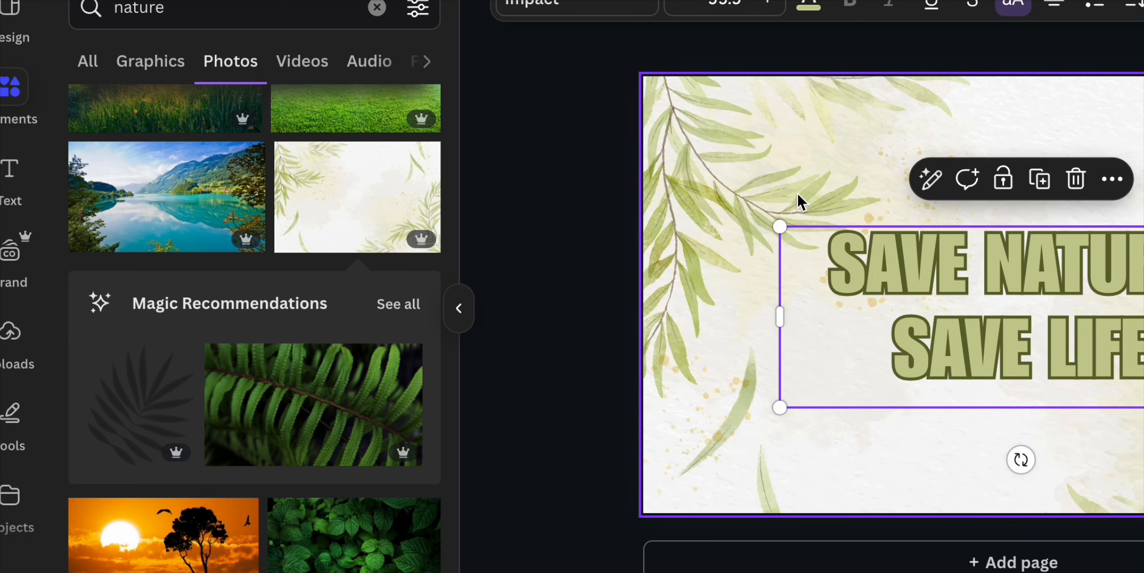
key("Delete")
key("Delete")
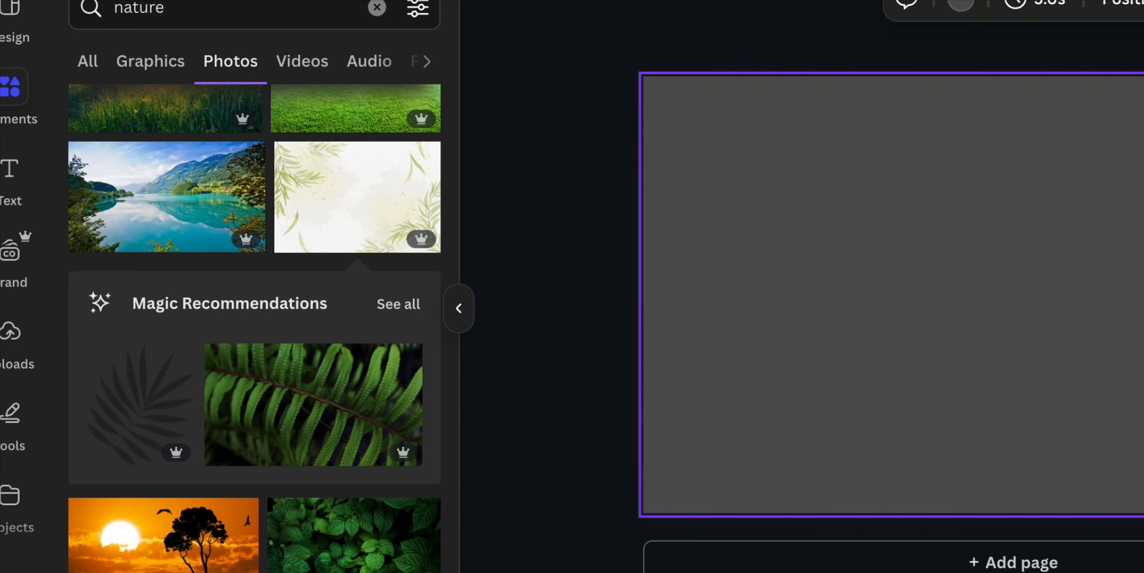
Add the orange sunset photo with the tree silhouette, enlarge it over the page, and set it as the background
left_click(202, 555)
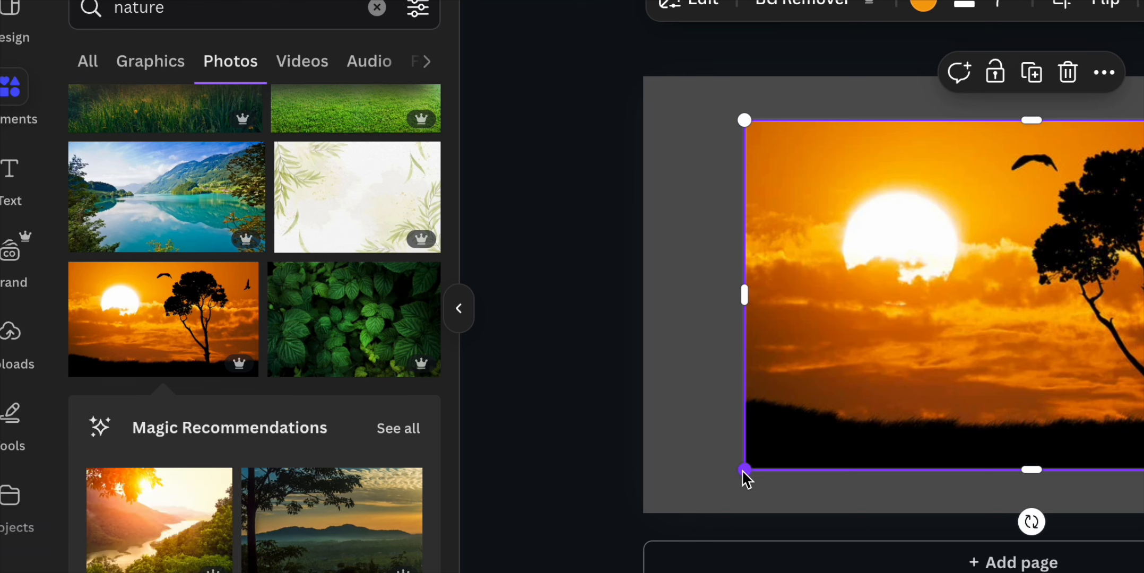
left_click_drag(745, 469, 618, 496)
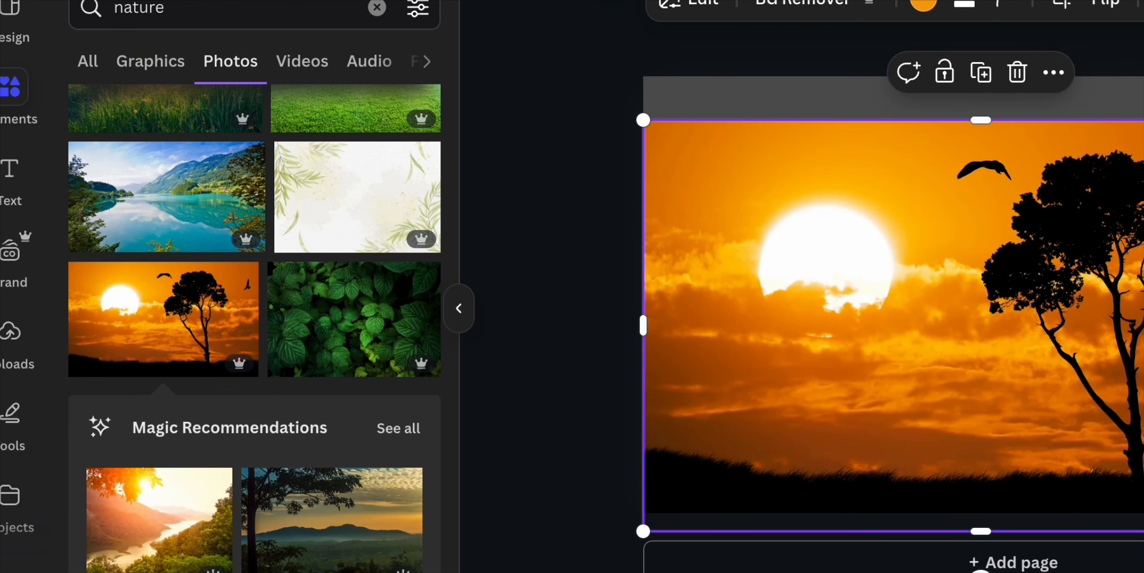
left_click_drag(1143, 120, 1143, 58)
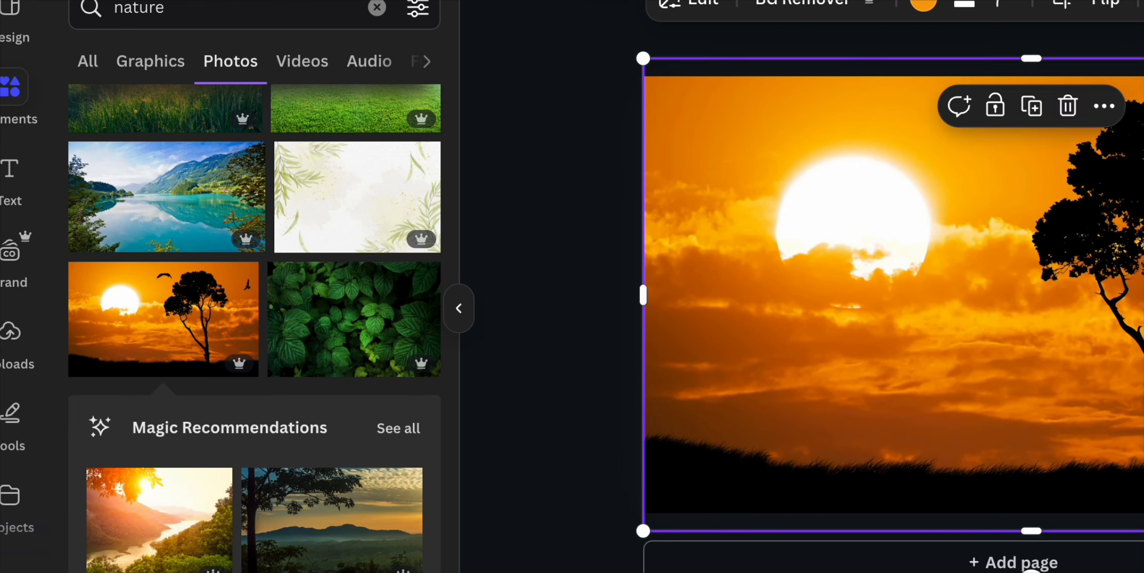
left_click(1102, 108)
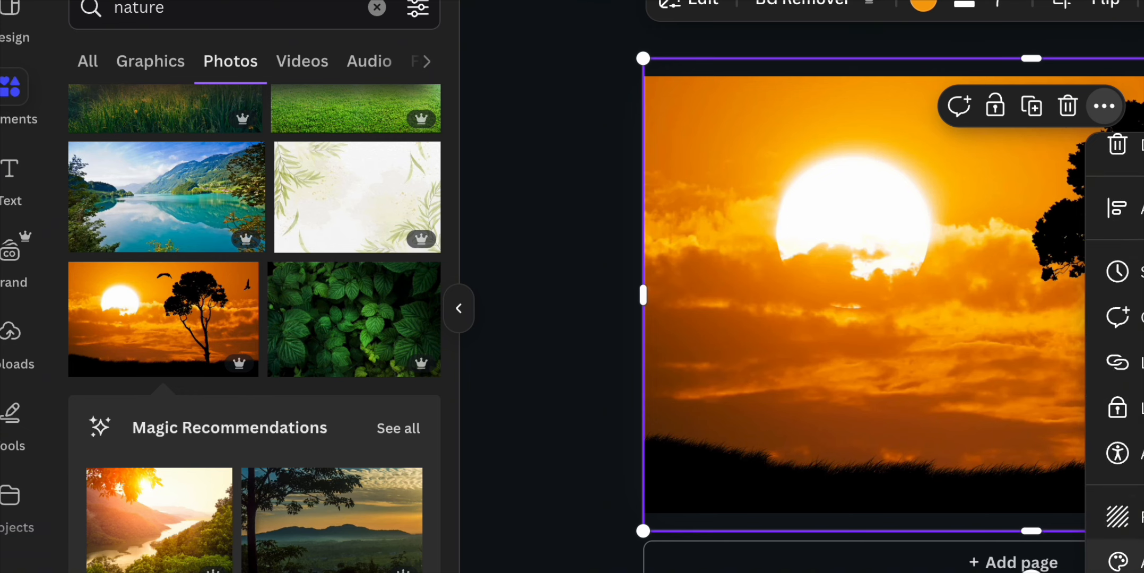
left_click(1122, 518)
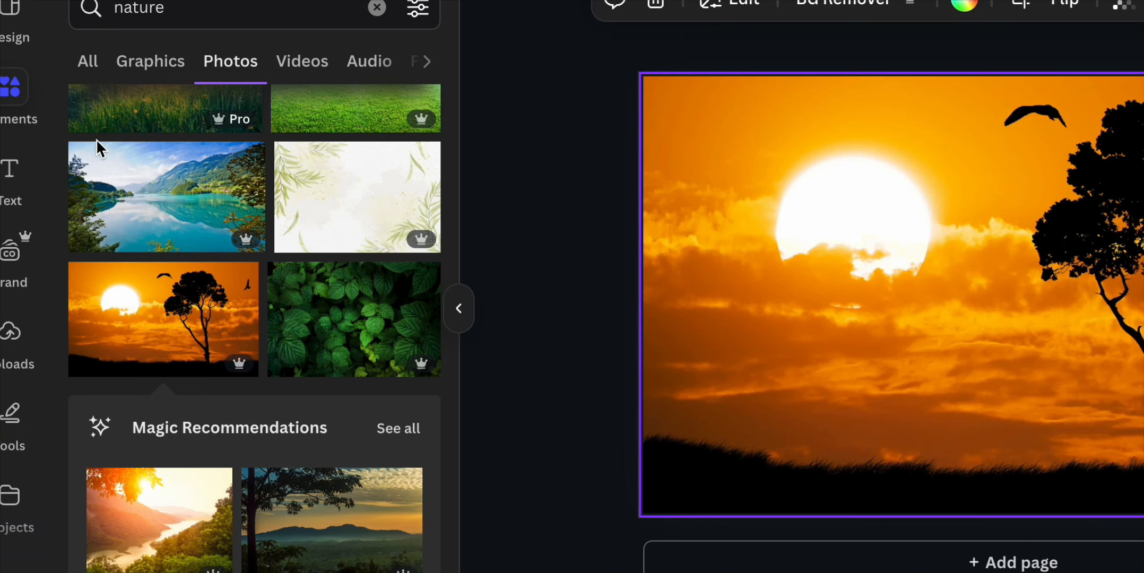
Add a subheading over the sunset background and enlarge it toward the area below the sun
left_click(11, 211)
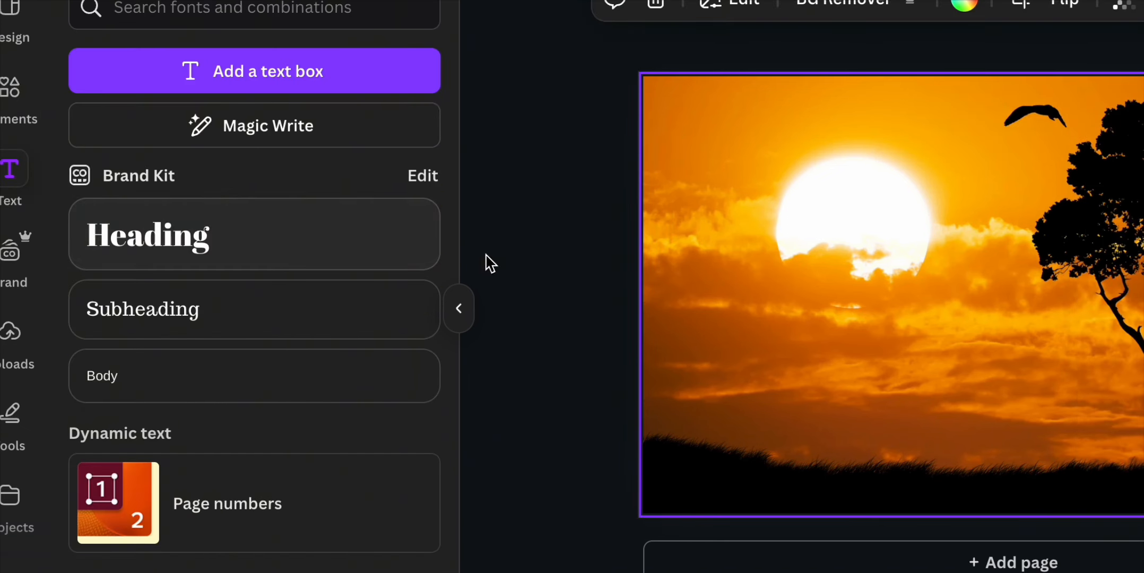
left_click(250, 319)
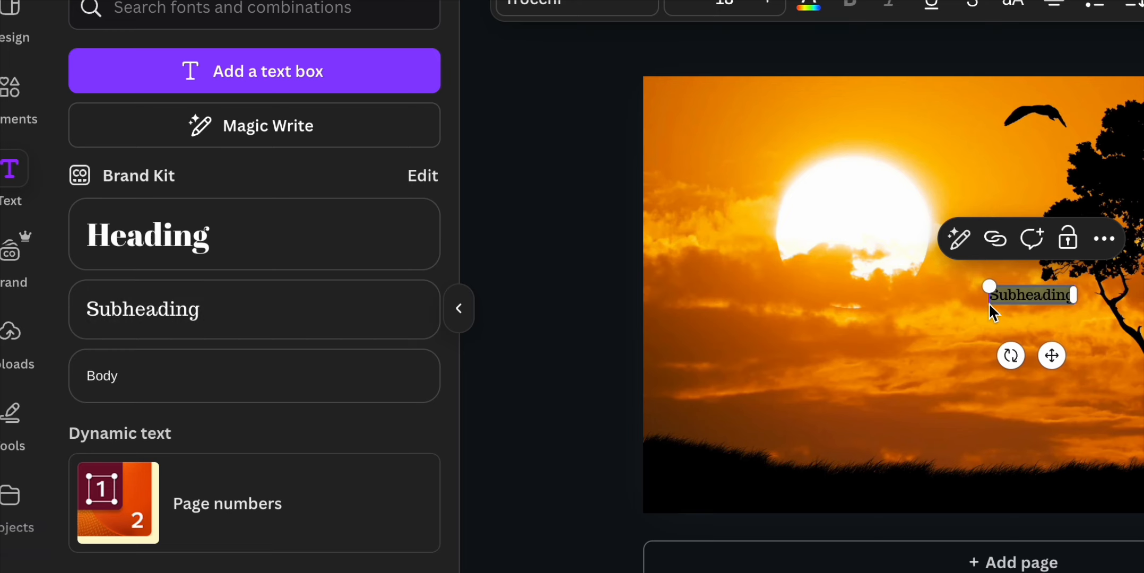
left_click_drag(989, 303, 790, 370)
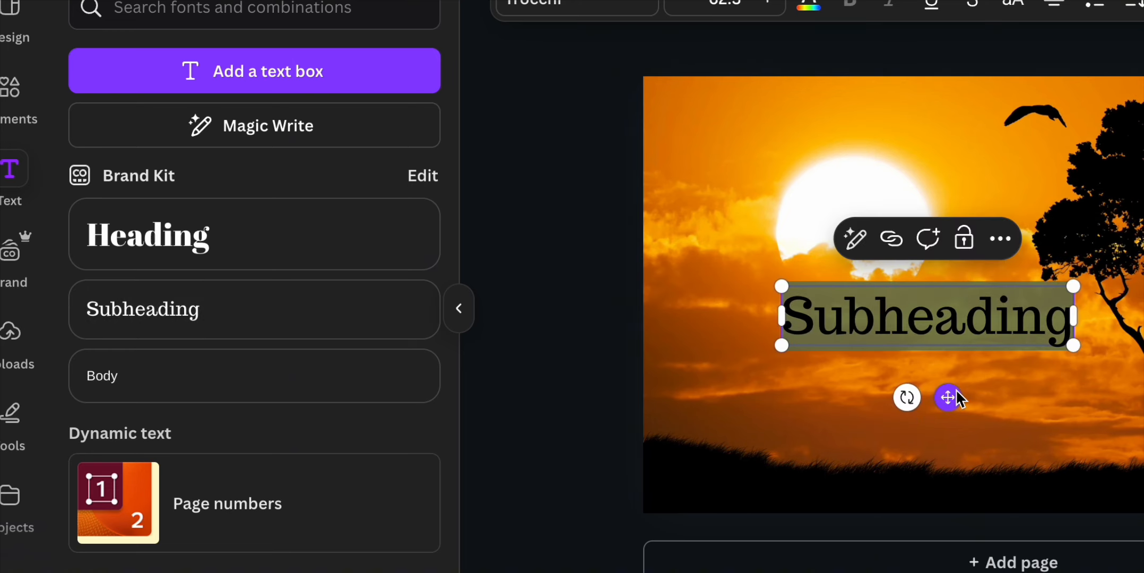
Move the subheading lower beneath the sun and replace its text with "Haharah ge manmi sirjon"
left_click_drag(957, 393, 902, 432)
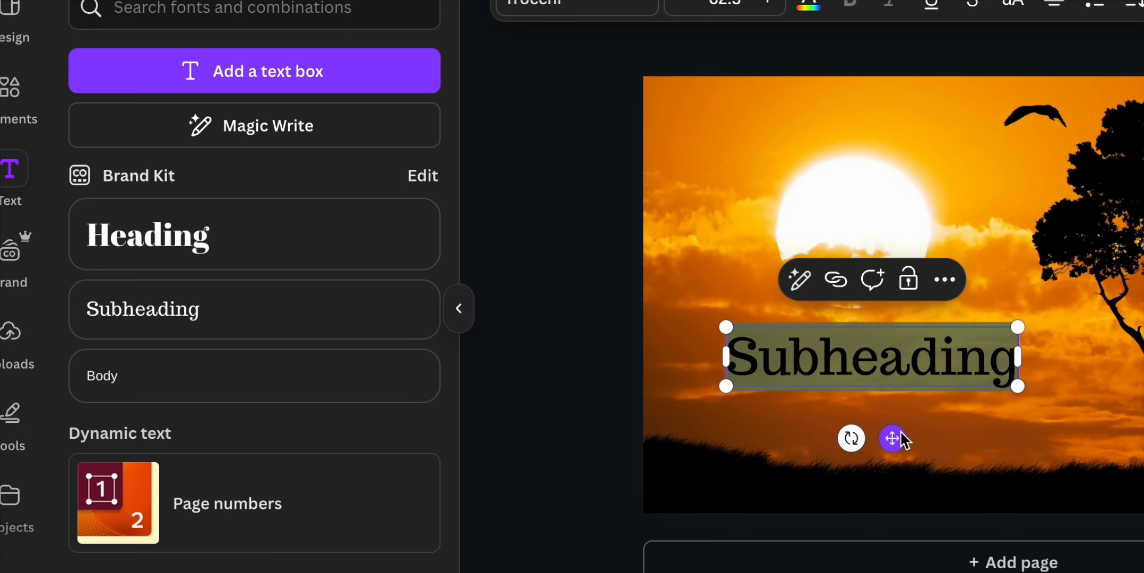
left_click(722, 251)
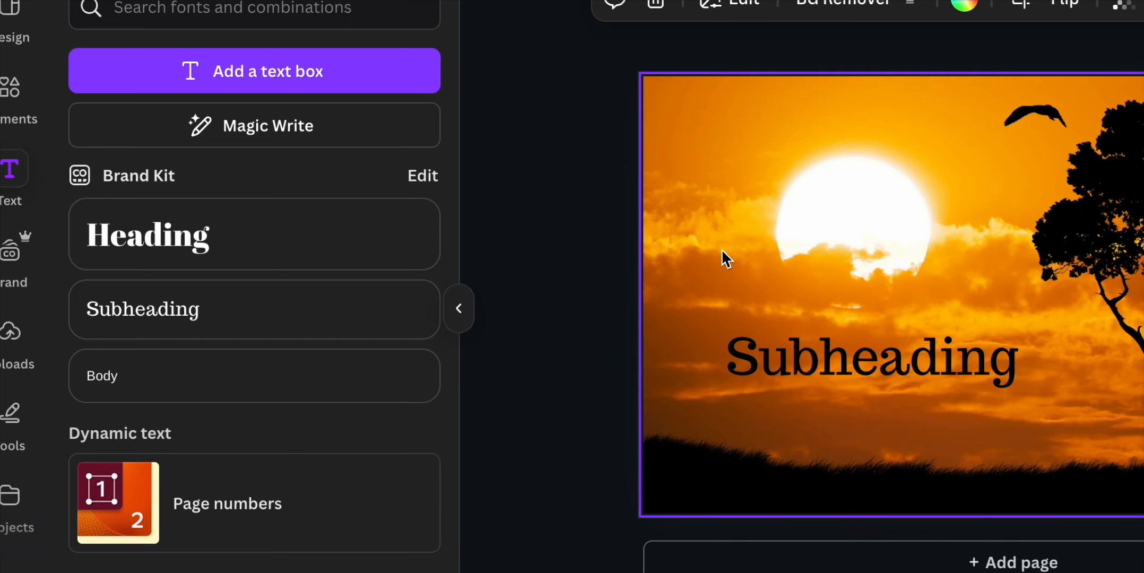
double_click(873, 355)
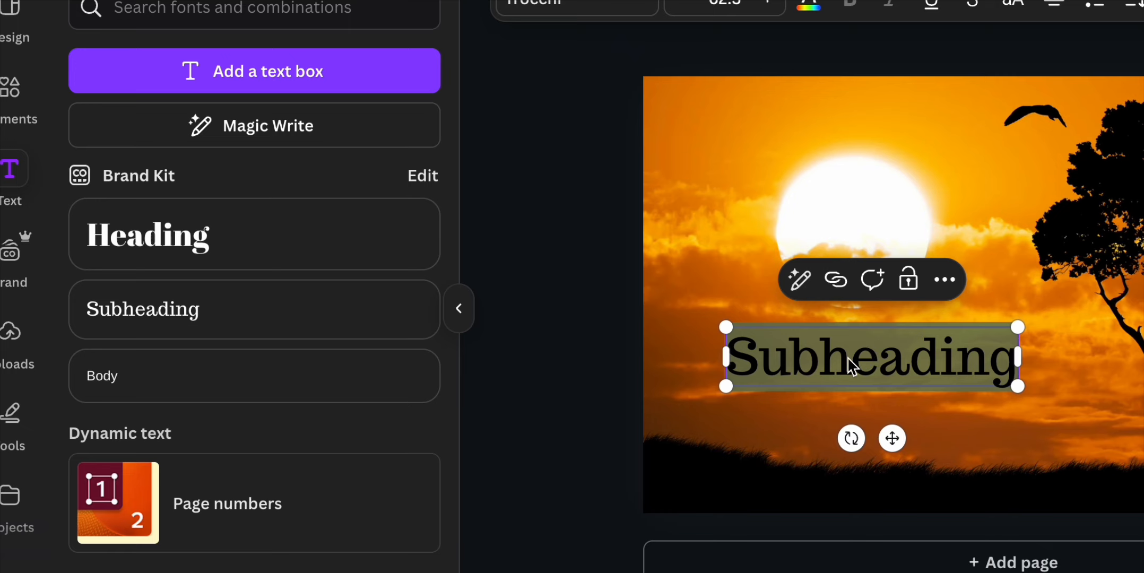
type("H")
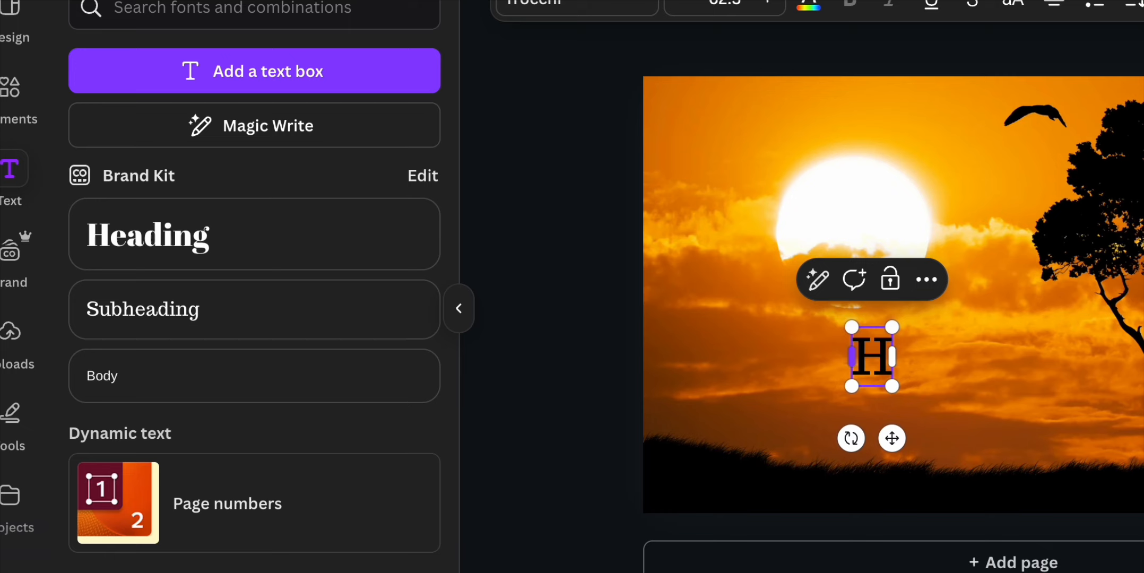
type("aharaj")
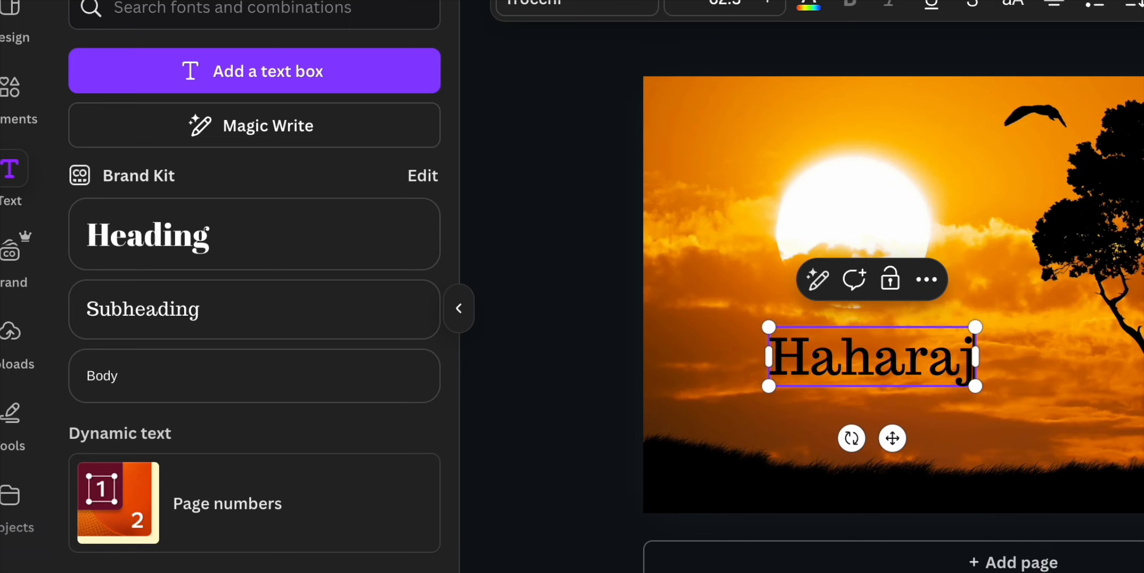
key("BackSpace")
type("h")
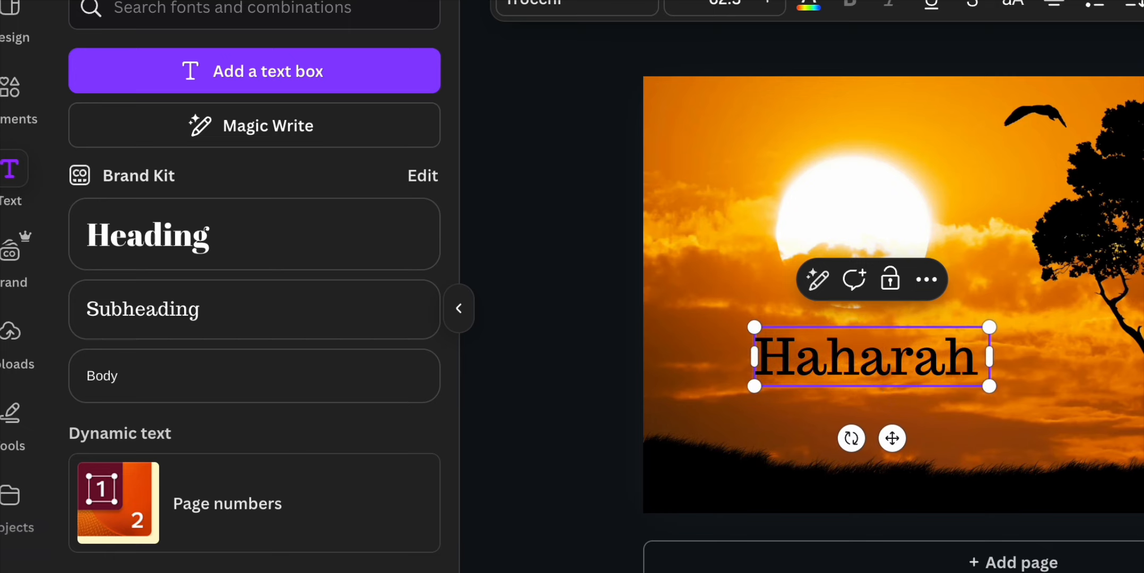
type(" ge man")
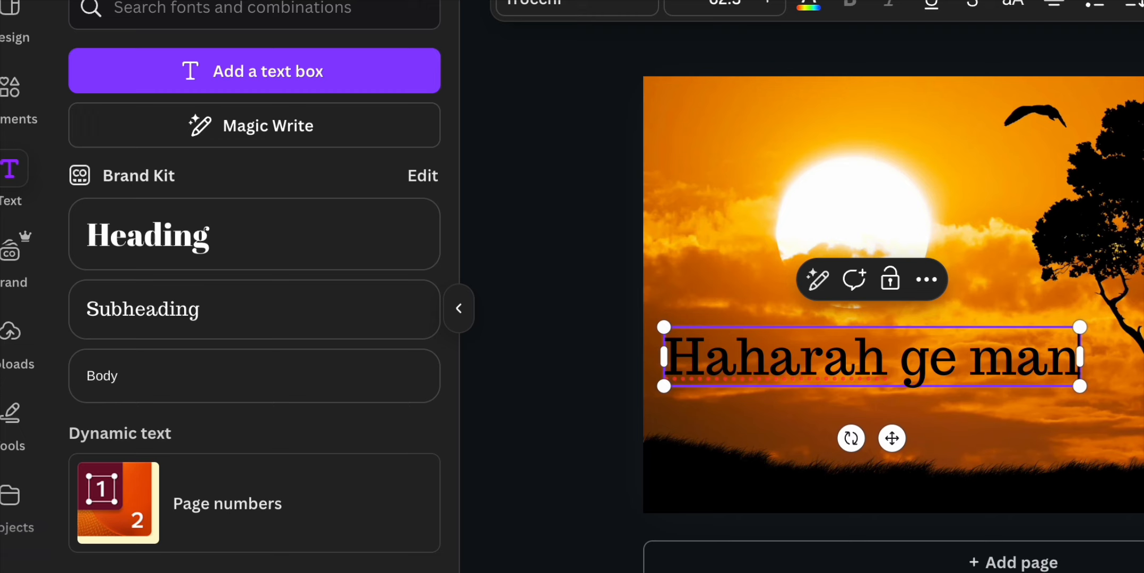
type("mi si")
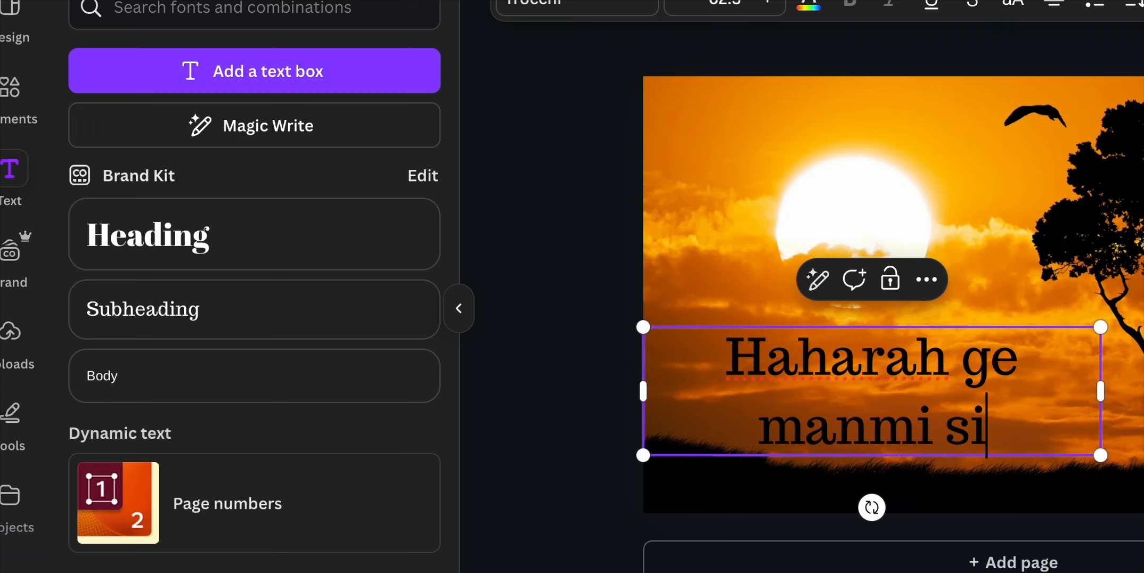
type("rjon")
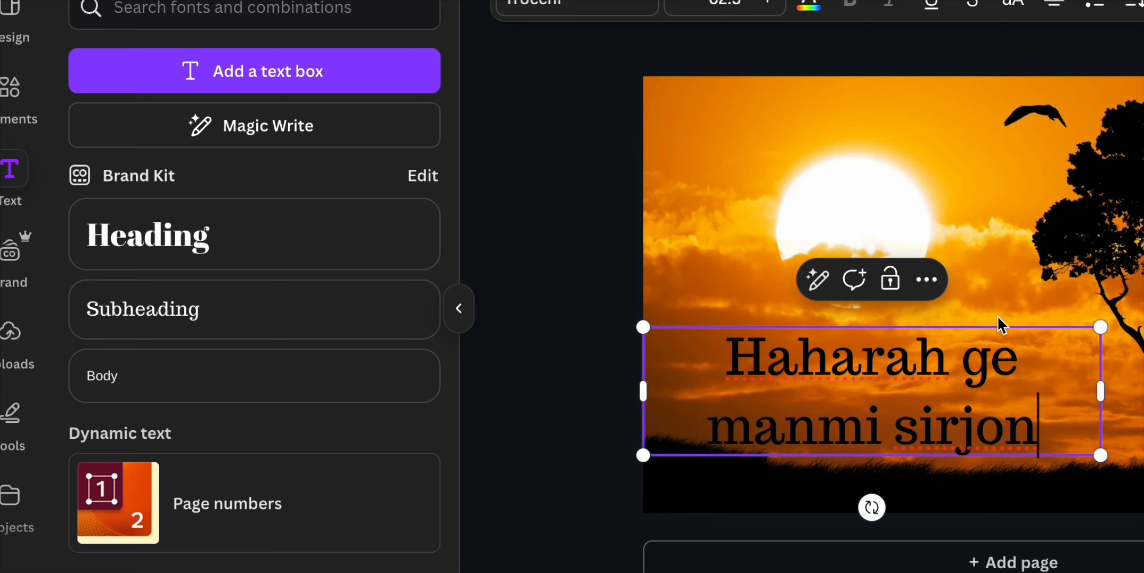
Set the title's font to League Gothic and enlarge it on one line between the sun and the grass
left_click(708, 256)
left_click(810, 390)
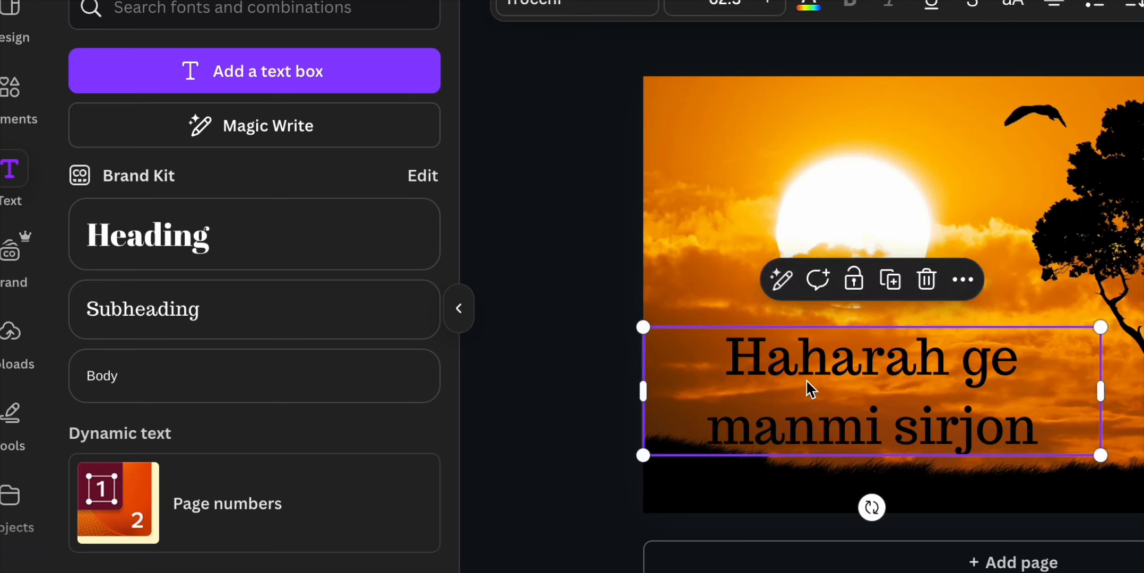
left_click_drag(810, 390, 809, 387)
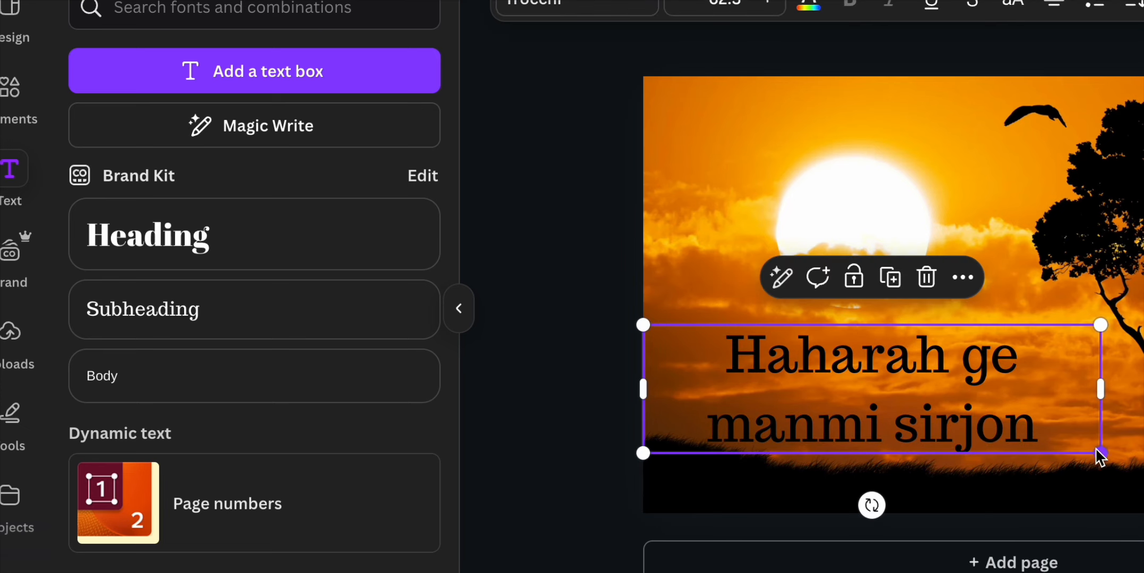
left_click_drag(1099, 455, 1068, 444)
left_click(605, 11)
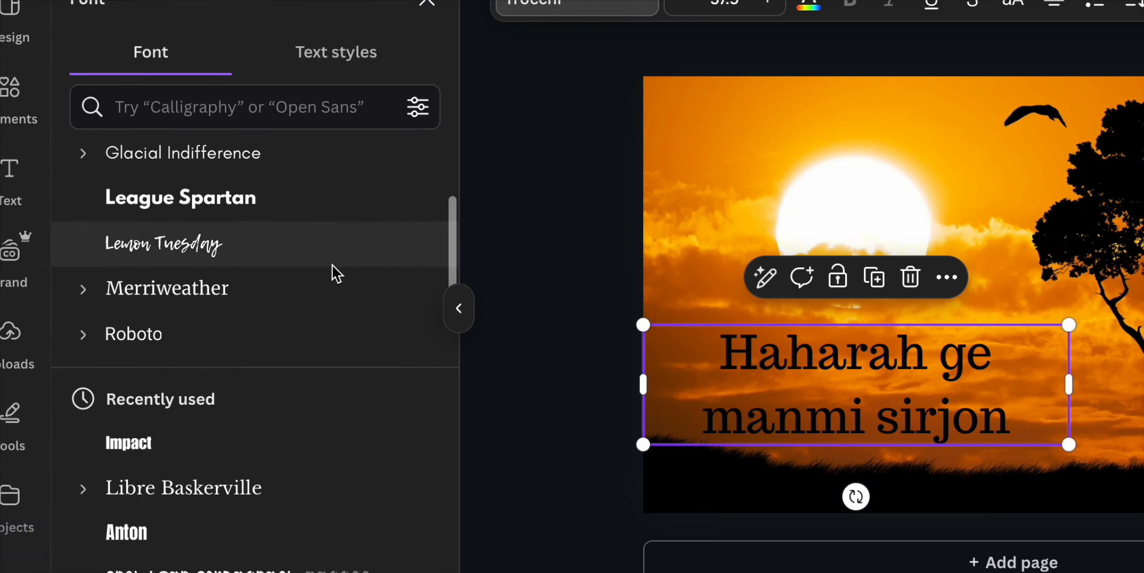
left_click(238, 433)
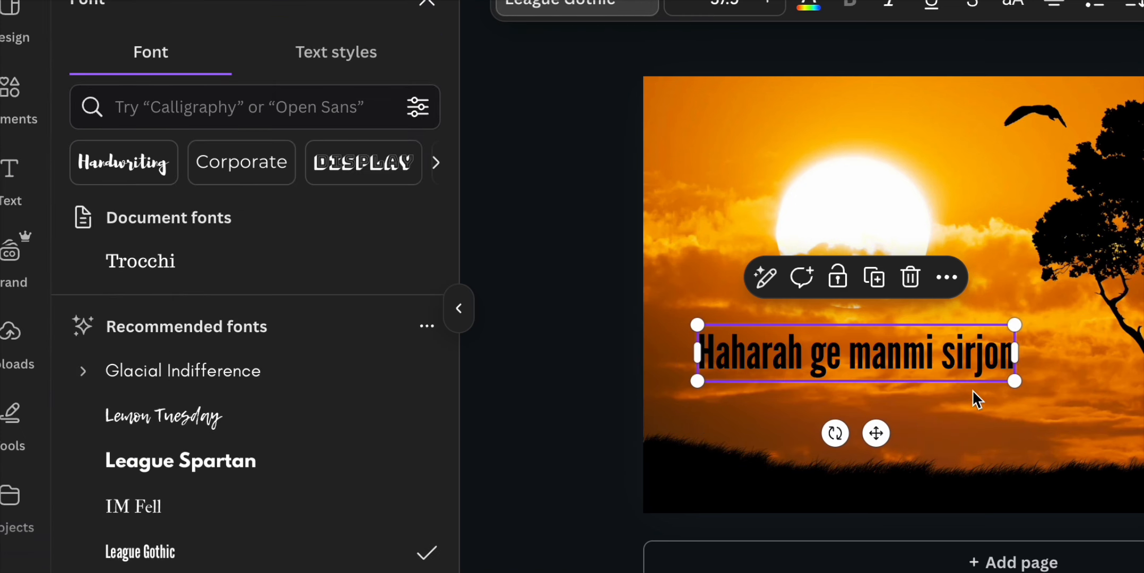
left_click_drag(697, 386, 639, 418)
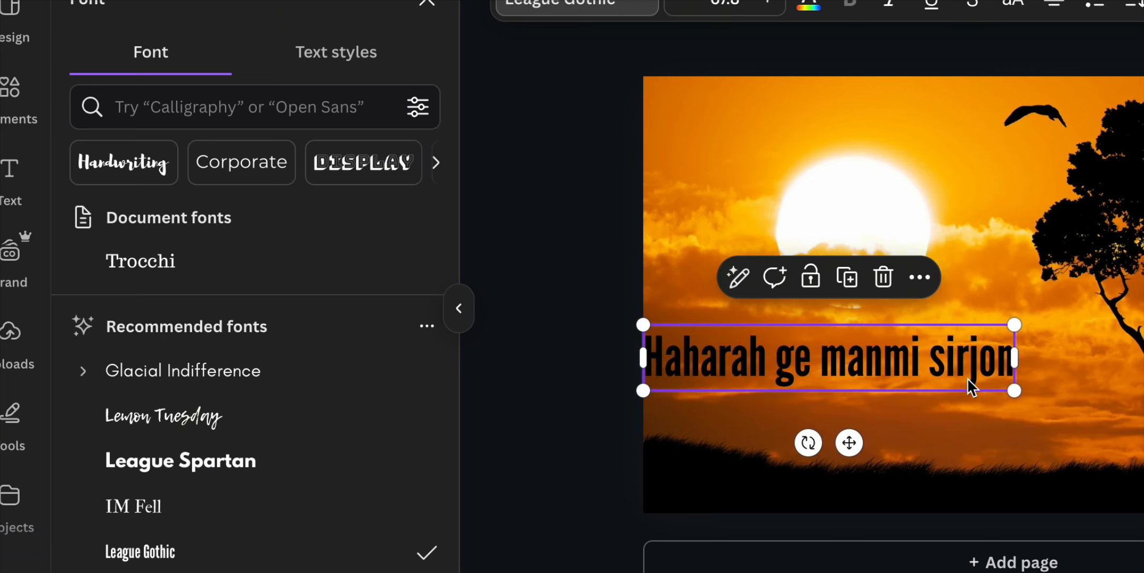
mouse_move(1015, 391)
left_mouse_down()
mouse_move(1078, 408)
mouse_move(1042, 409)
mouse_move(1034, 430)
mouse_move(1029, 388)
mouse_move(1015, 404)
left_mouse_up()
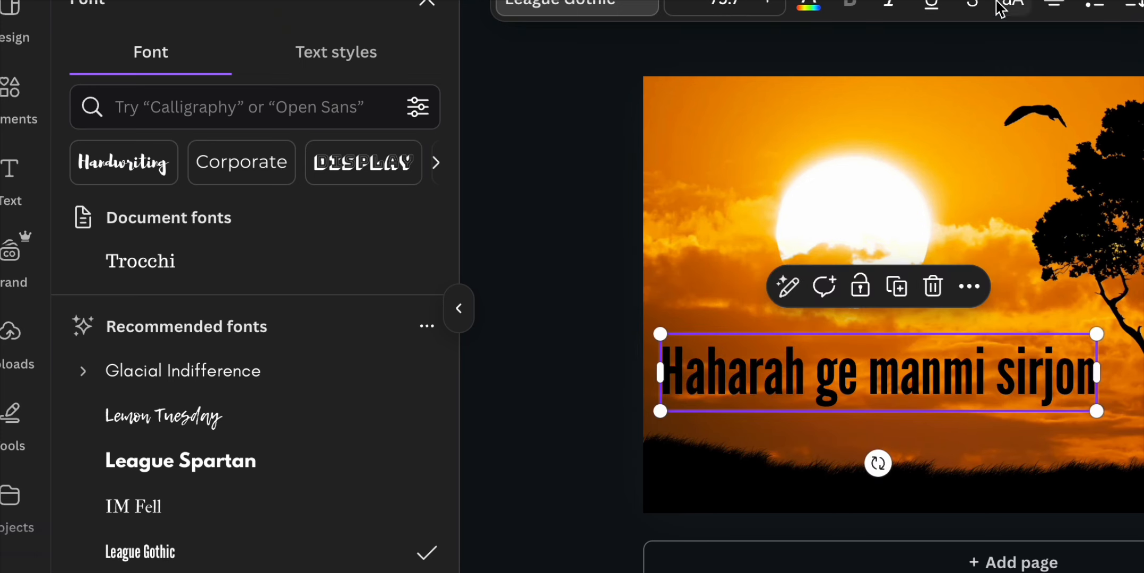
Try orange, bright green and red on the sunset title and settle on the cream photo colour #fffaef
left_click(808, 5)
left_click(223, 455)
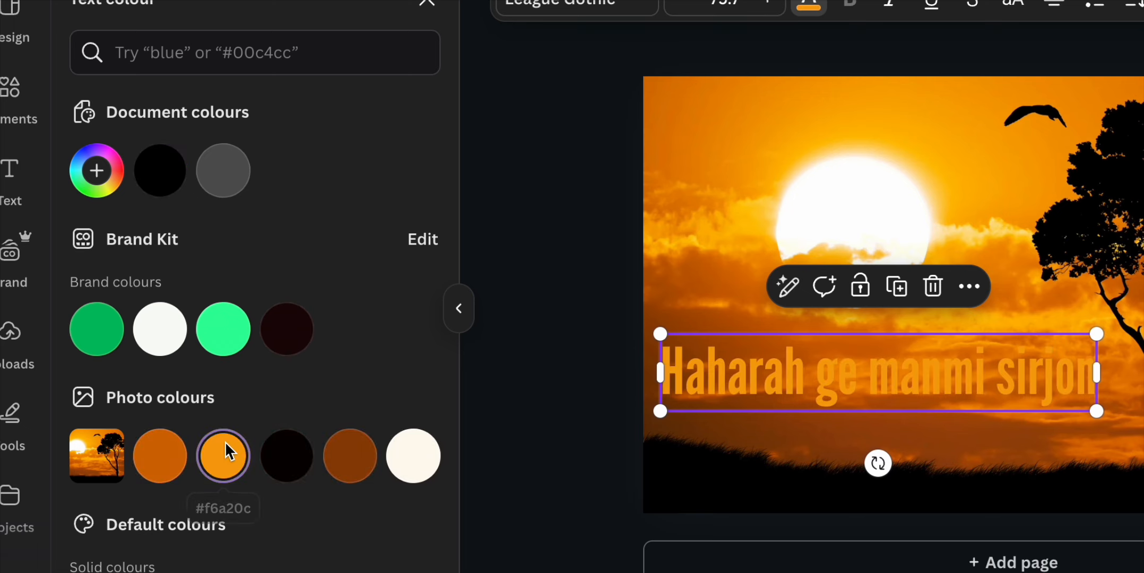
left_click(394, 452)
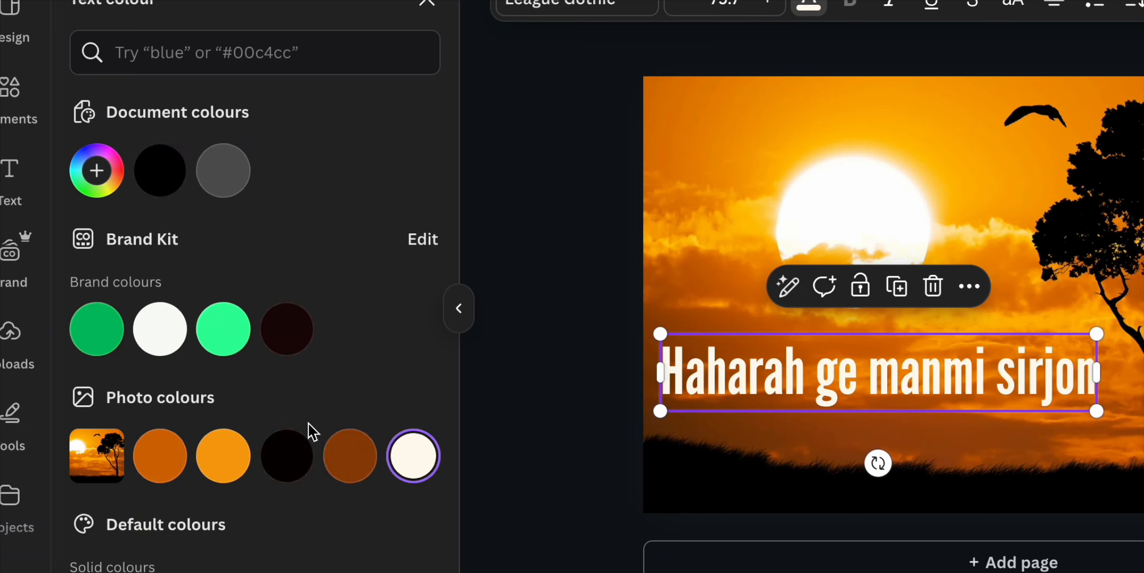
left_click(217, 355)
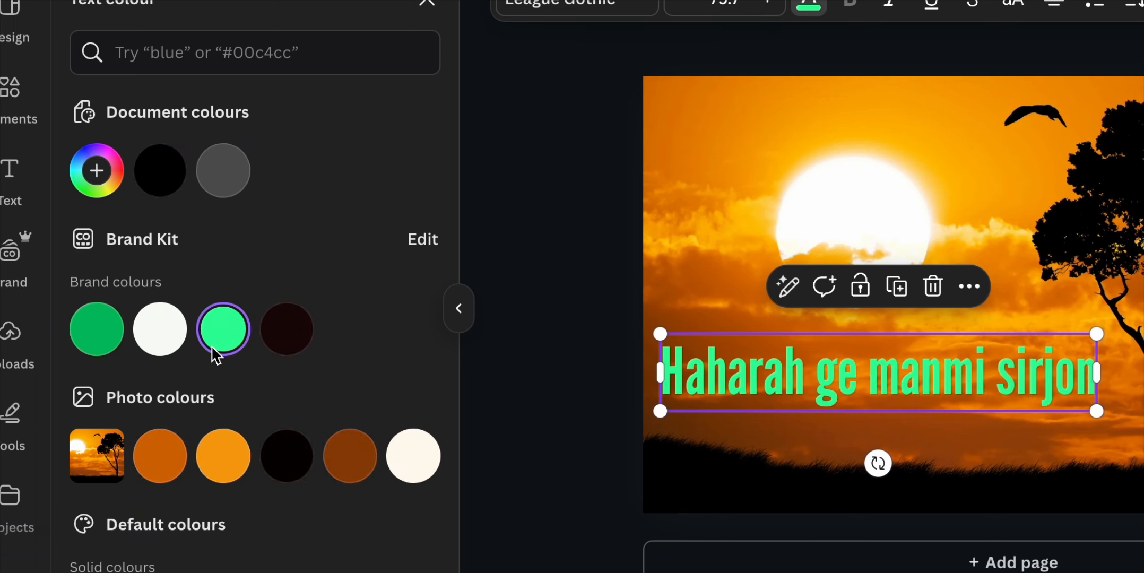
scroll(334, 504, "down", 4)
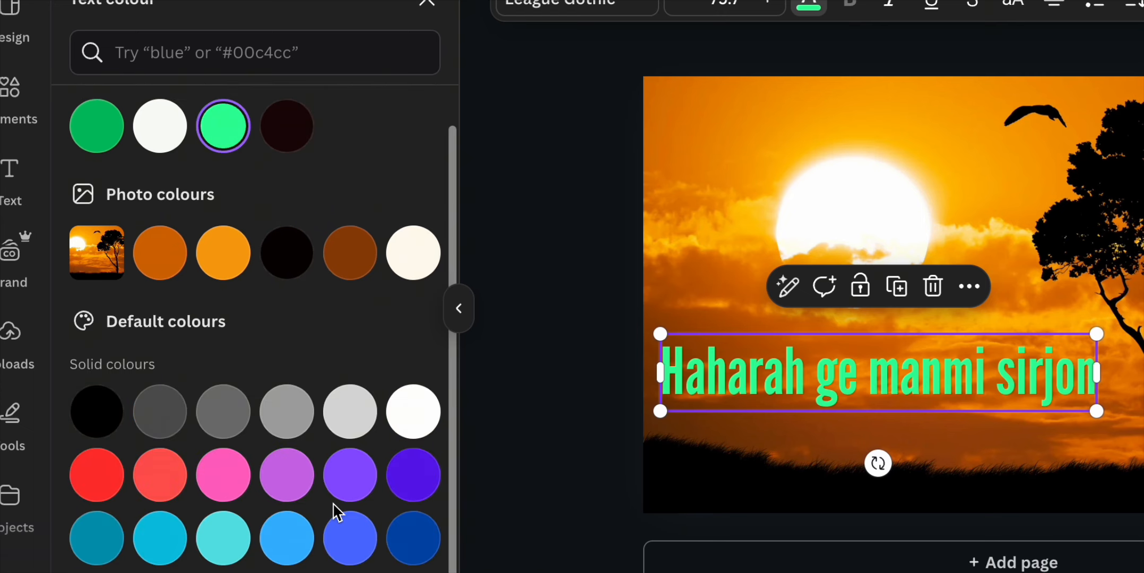
left_click(84, 470)
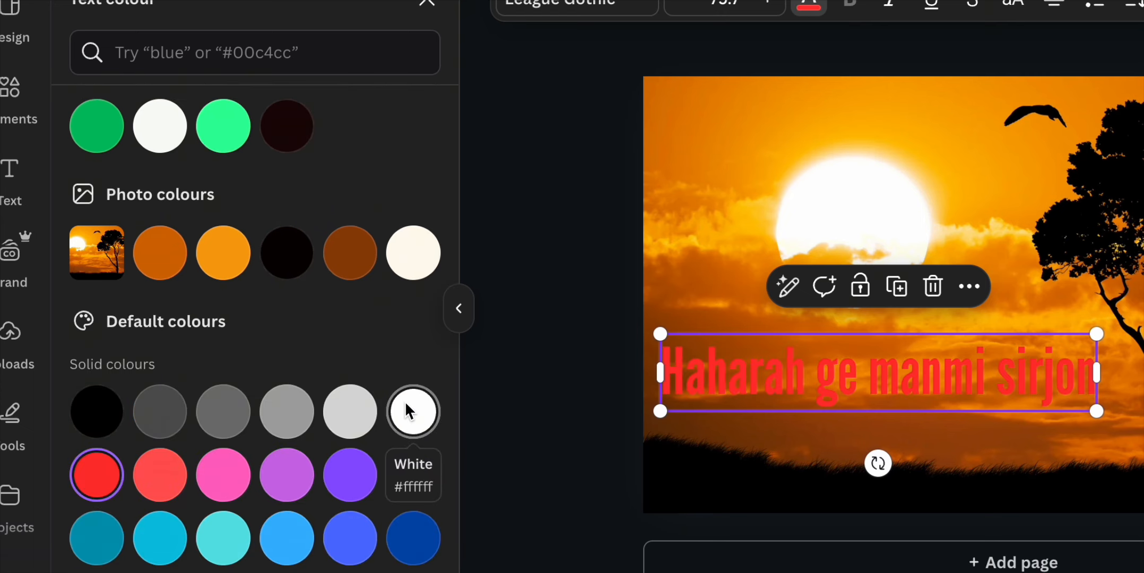
scroll(409, 404, "up", 3)
left_click(408, 431)
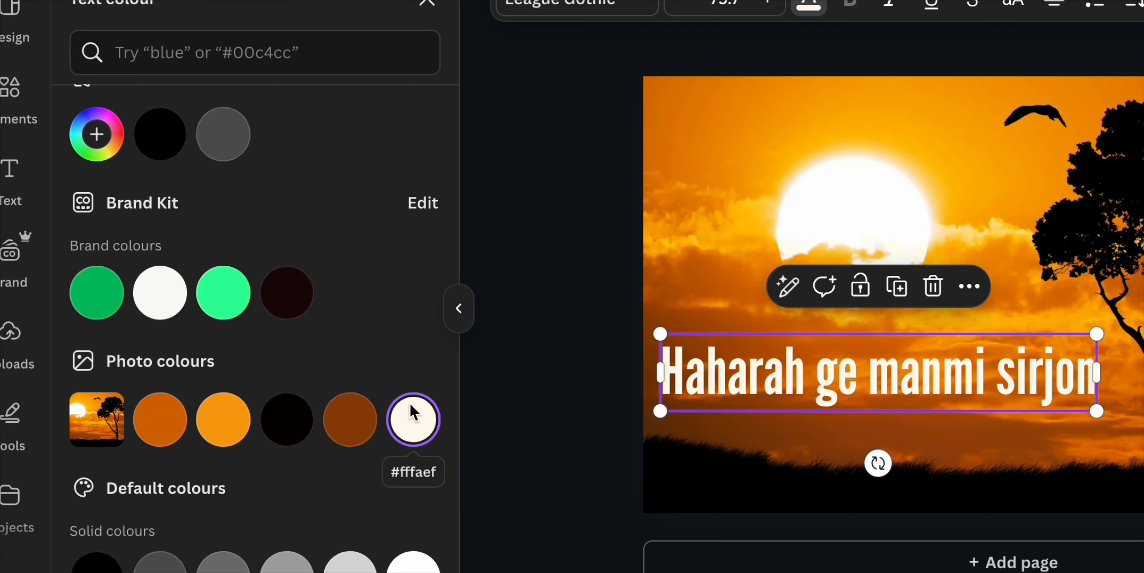
left_click(729, 175)
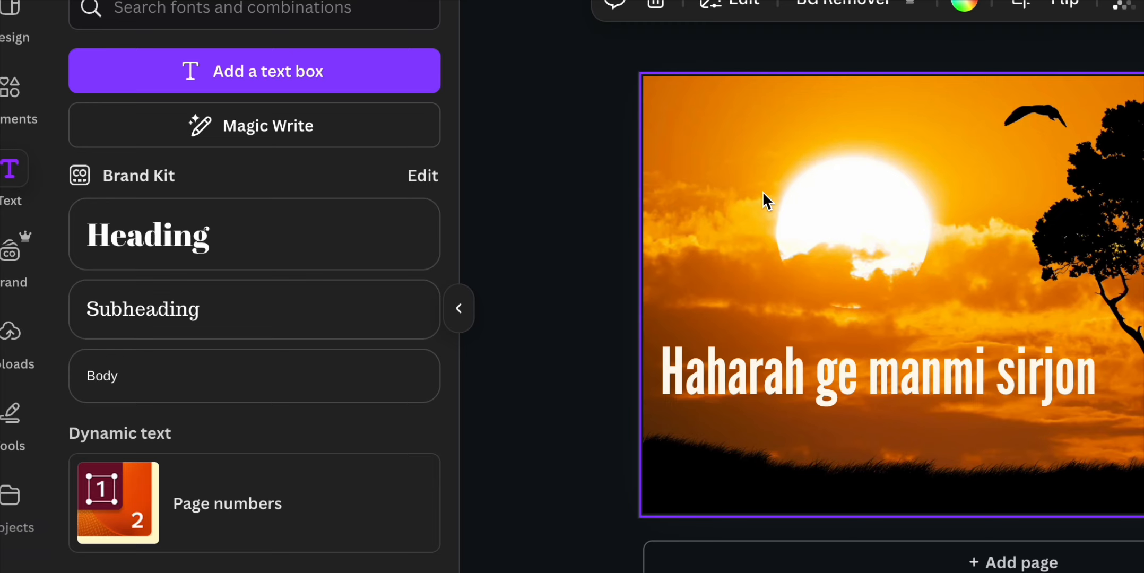
Apply the Clarify text animation on enter to the "Haharah ge manmi sirjon" title
left_click(968, 409)
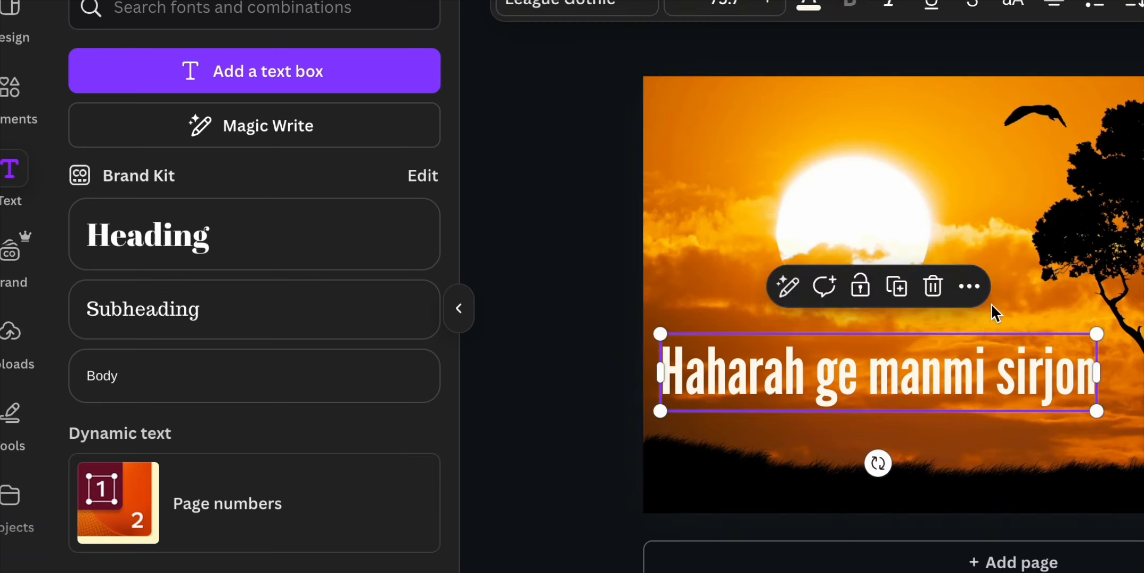
left_click(1141, 2)
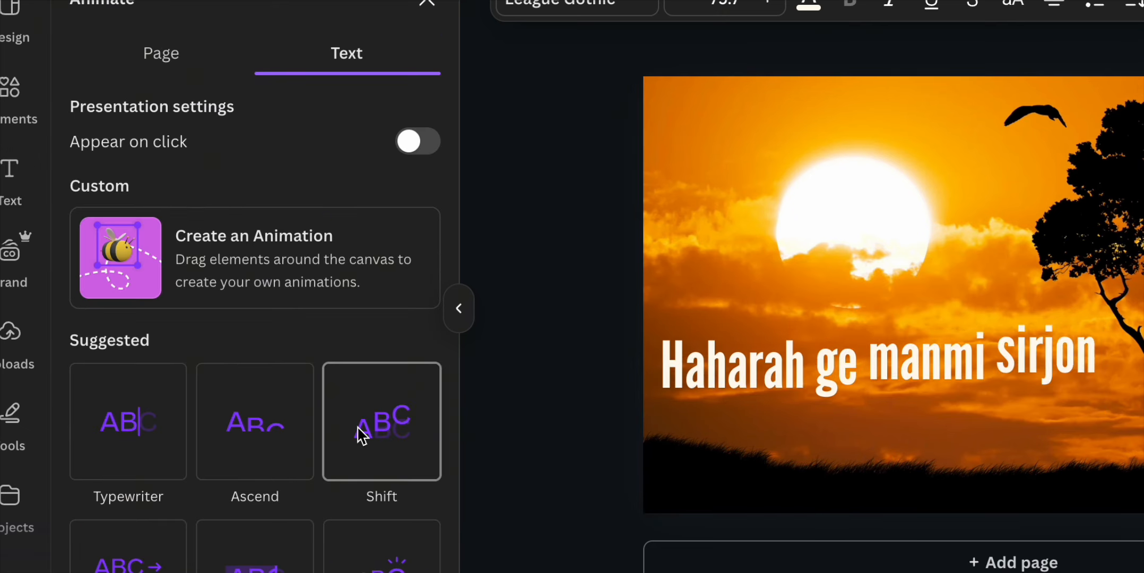
scroll(361, 435, "down", 15)
scroll(360, 435, "up", 8)
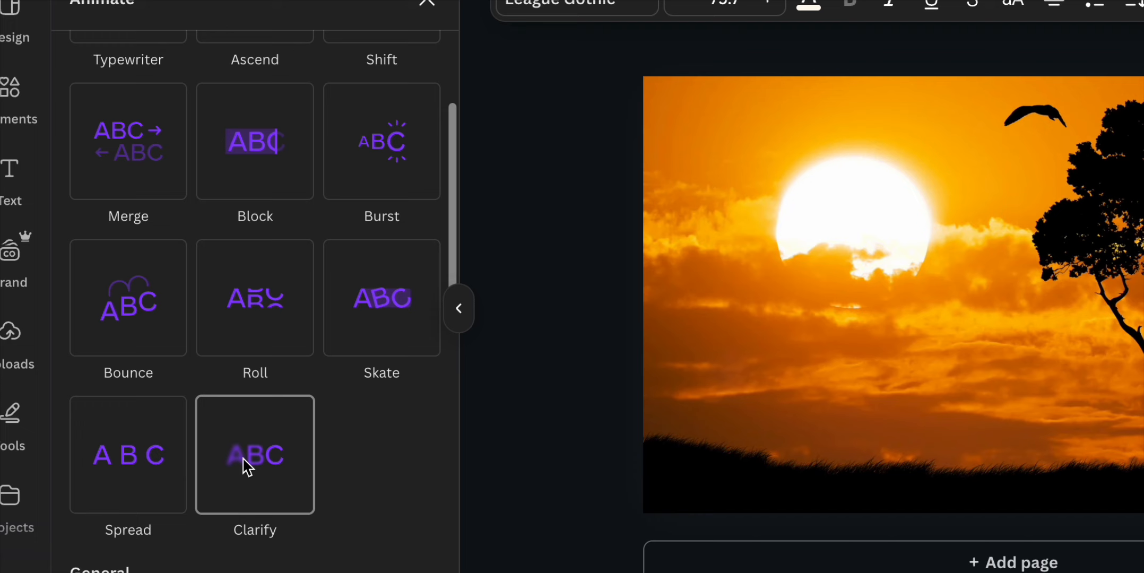
left_click(245, 462)
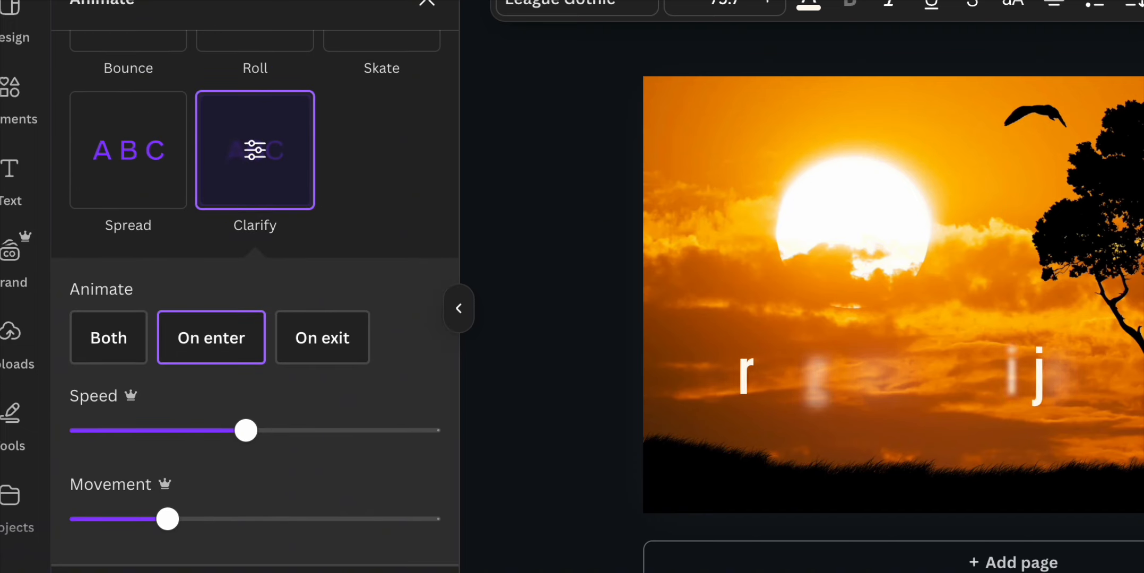
Preview the animated sunset page and return to the editor
left_click(1141, 3)
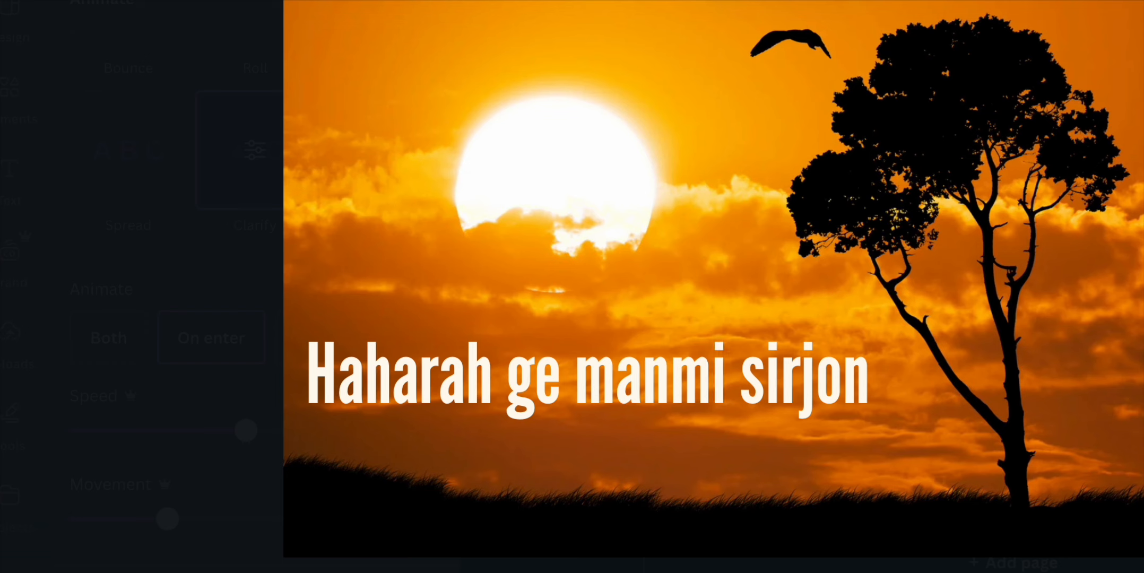
left_click(570, 225)
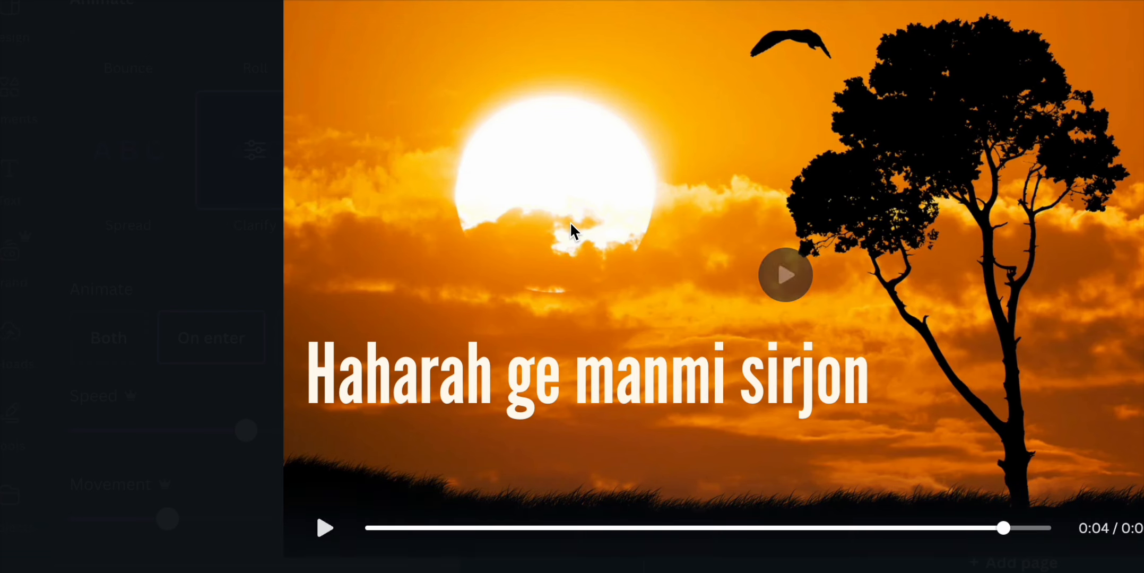
left_click(149, 210)
left_click(522, 181)
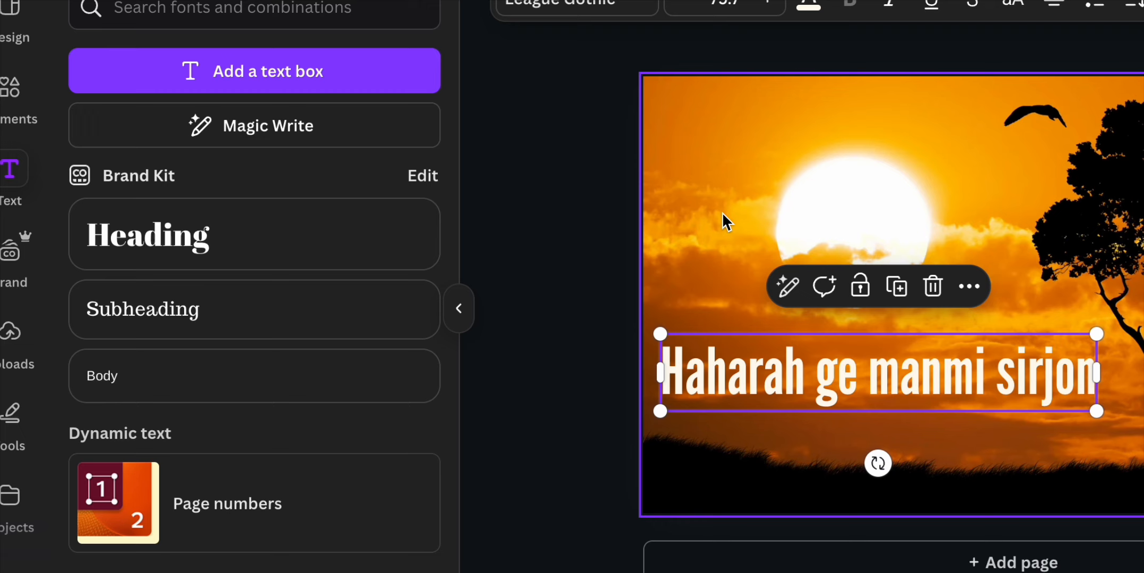
Delete the "Haharah ge manmi sirjon" title and the sunset background from the page
left_click(932, 287)
double_click(933, 282)
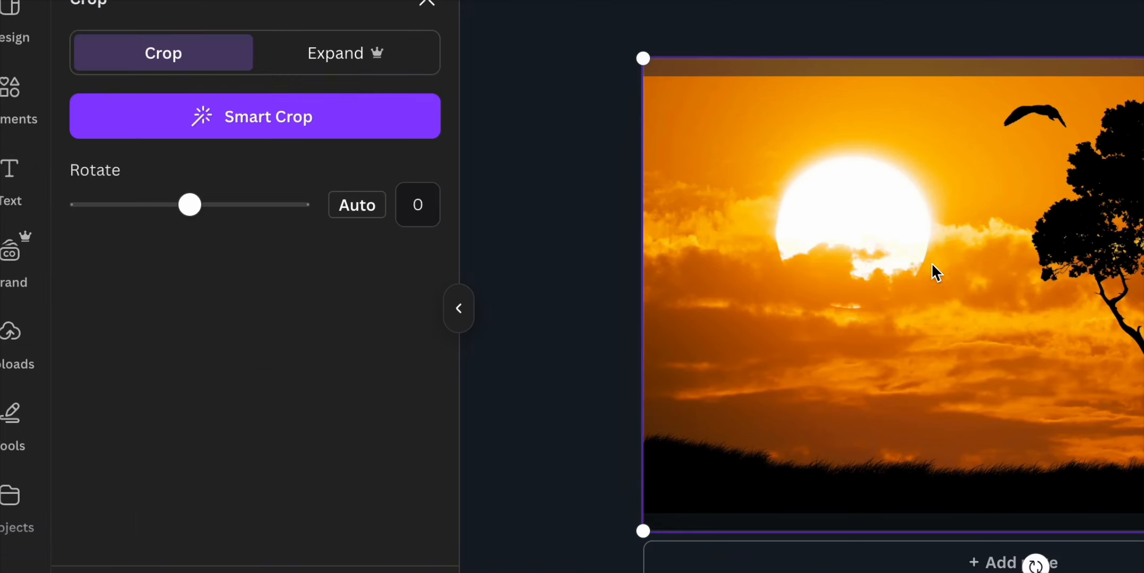
key("Delete")
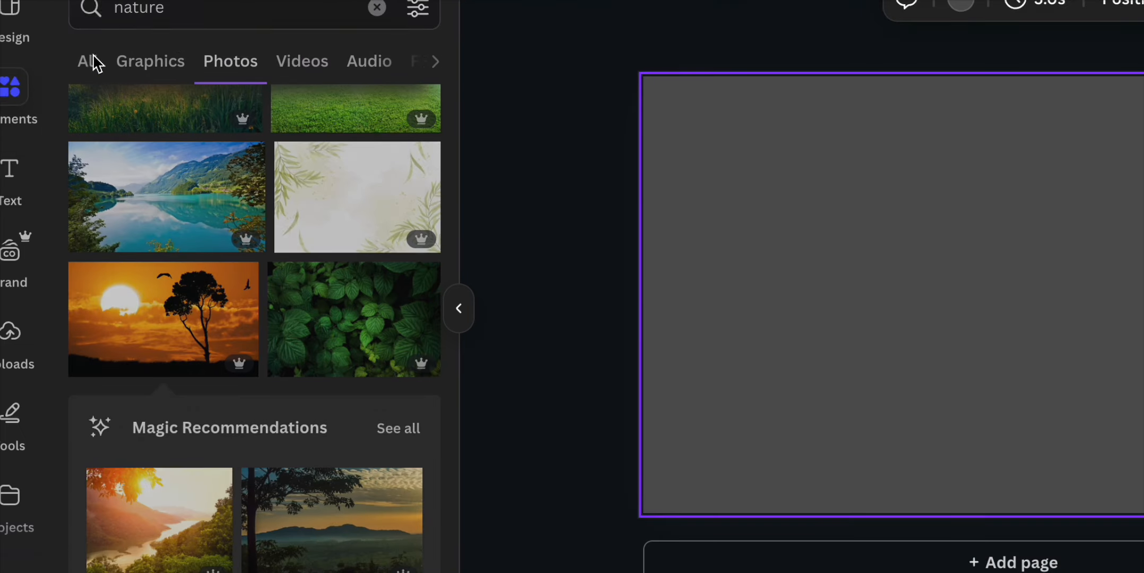
Search the photo elements for "zombie" and browse the pictures
double_click(178, 21)
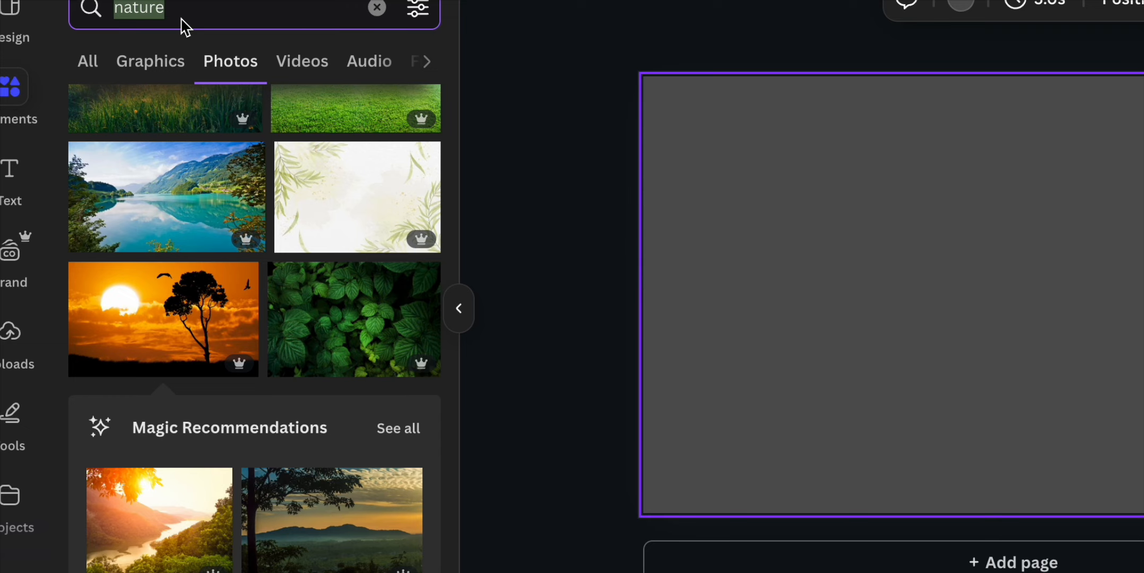
type("zomb")
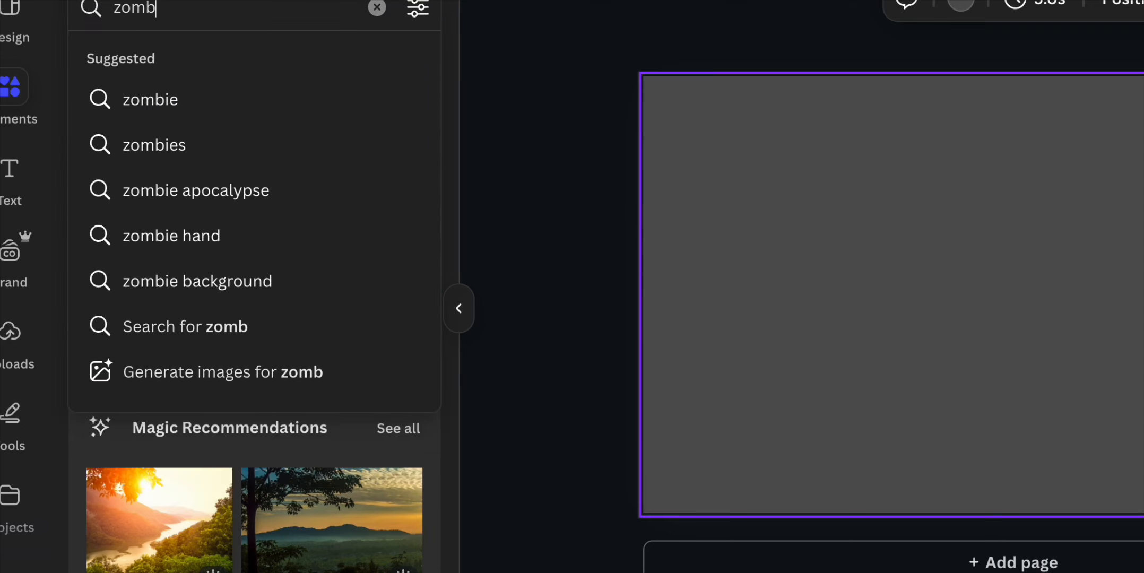
left_click(139, 100)
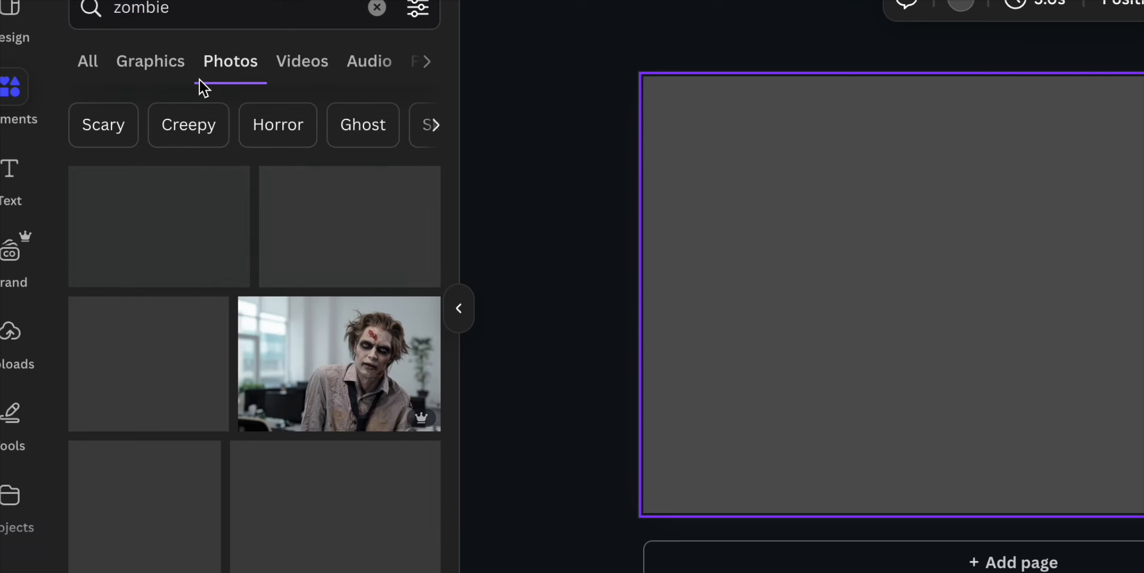
scroll(330, 287, "down", 4)
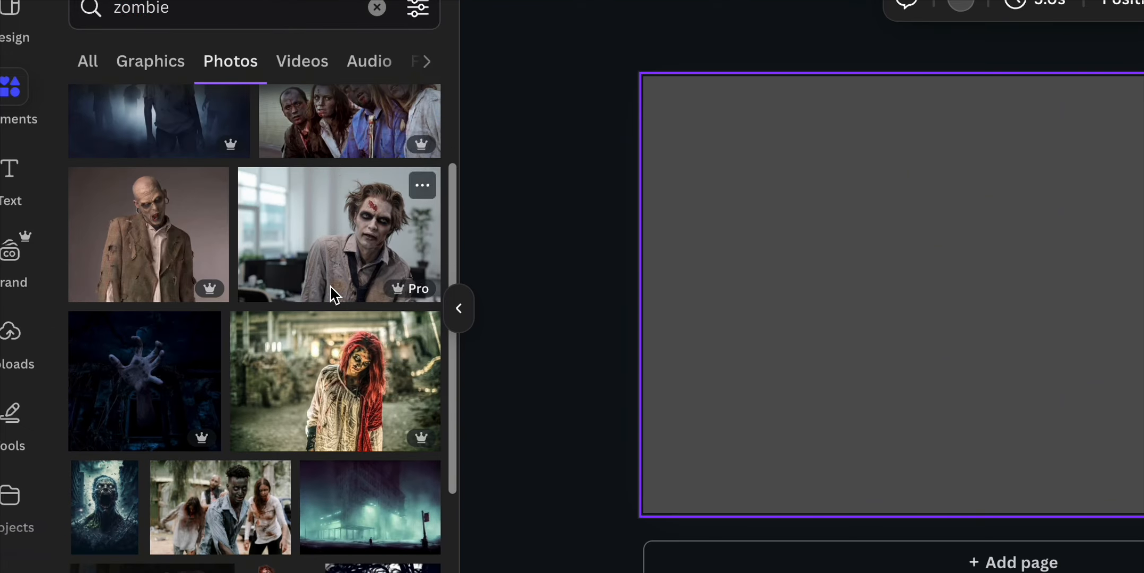
Look through the remaining zombie photo results down to the related searches
scroll(330, 285, "down", 2)
scroll(340, 405, "down", 3)
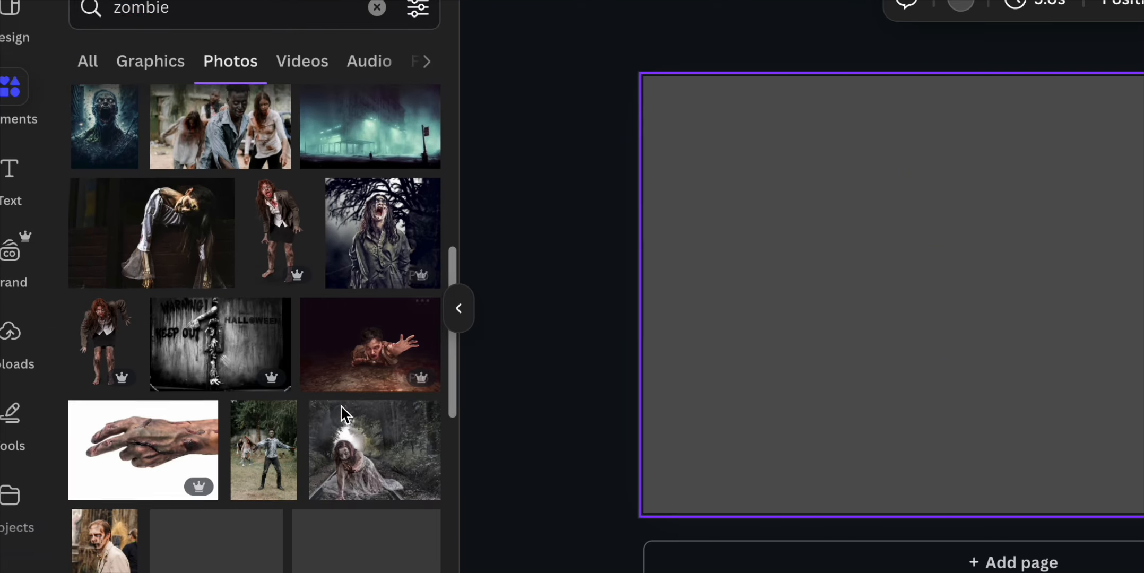
scroll(342, 413, "down", 9)
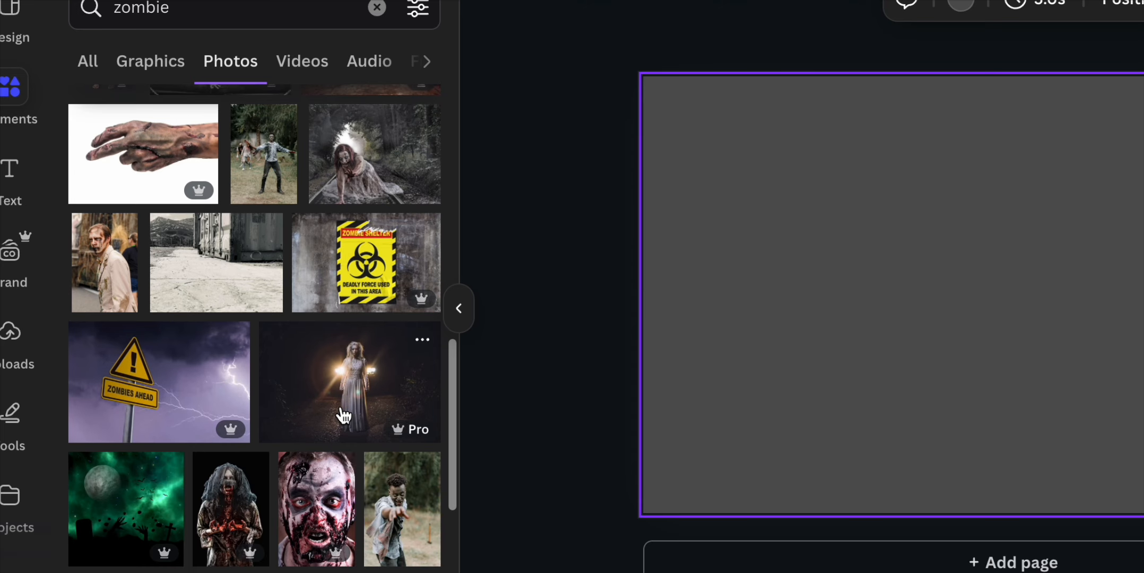
scroll(344, 416, "down", 6)
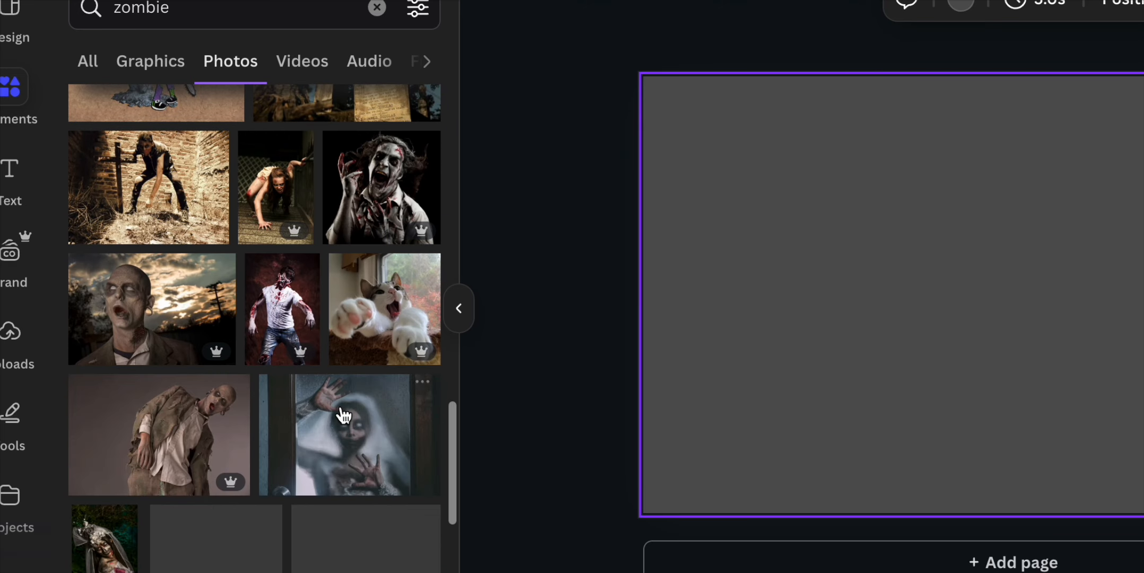
scroll(344, 415, "down", 7)
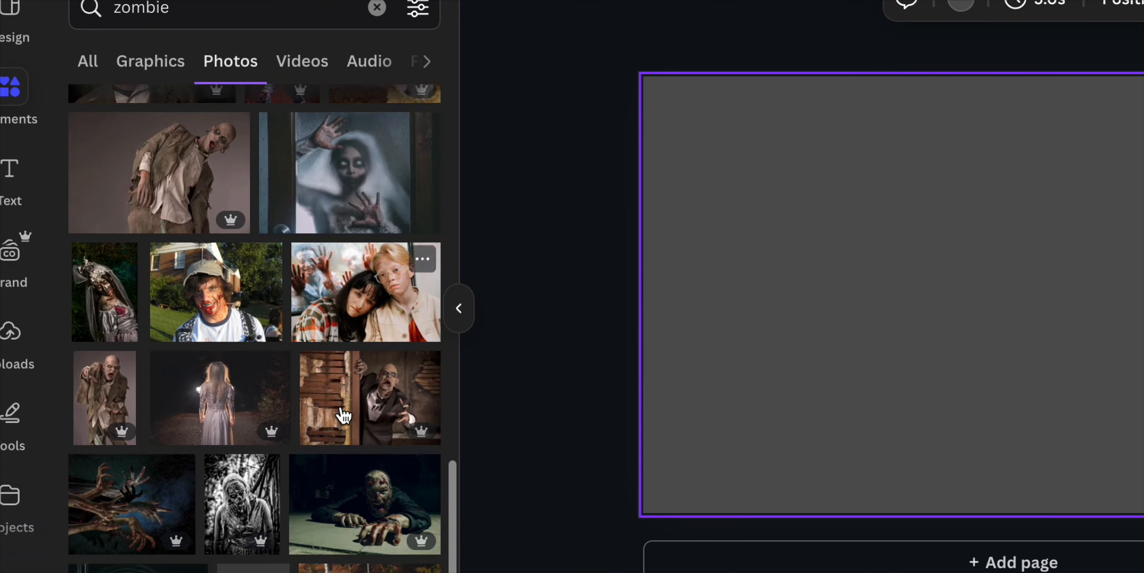
scroll(343, 415, "down", 7)
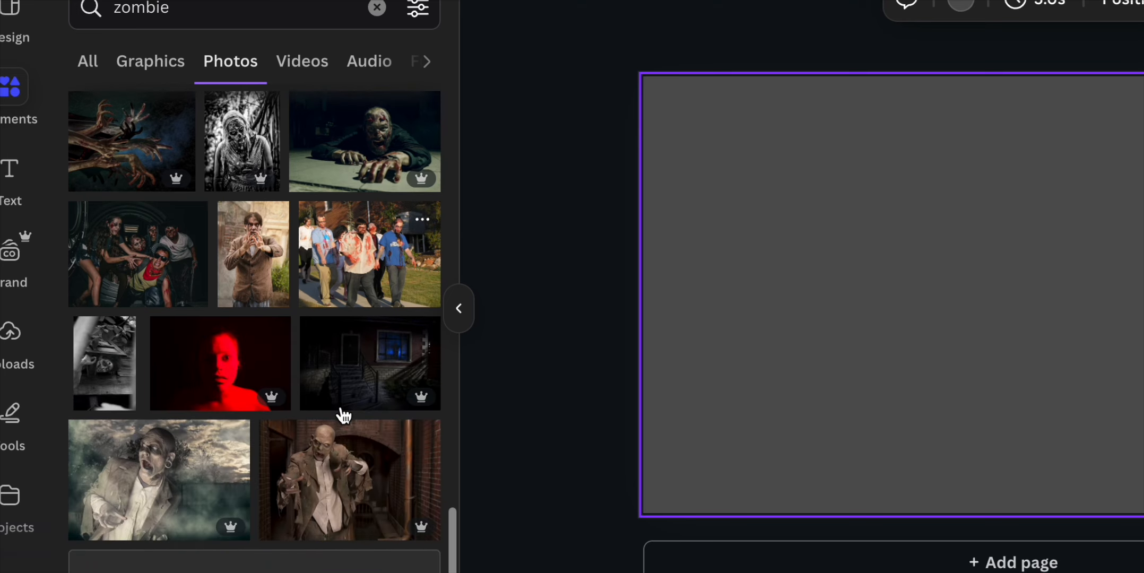
scroll(346, 416, "down", 4)
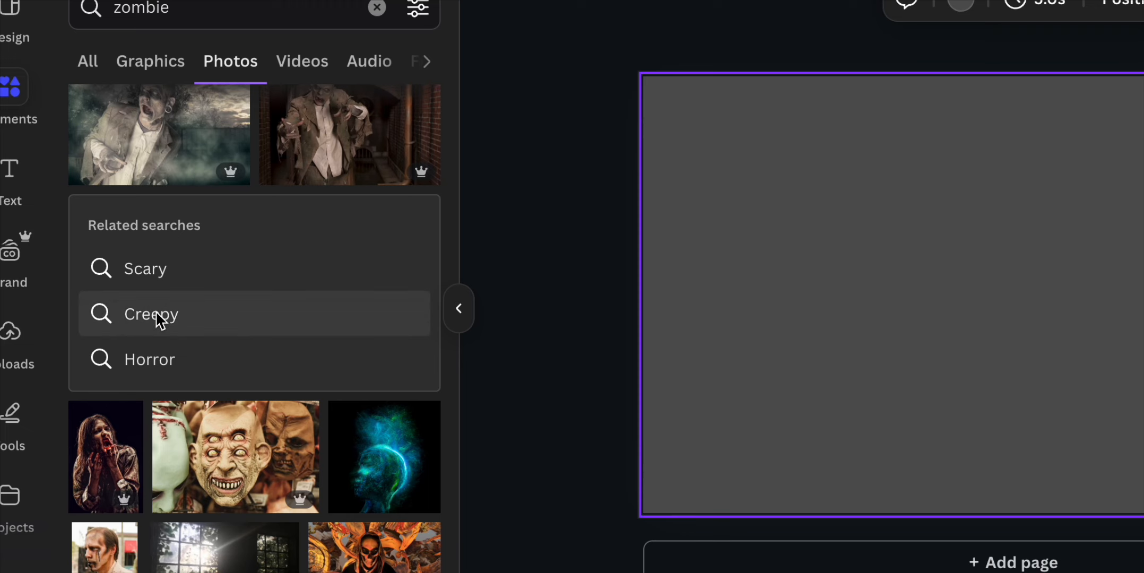
Switch to the related photo search "Horror" and browse its pictures for a suitable background
left_click(175, 365)
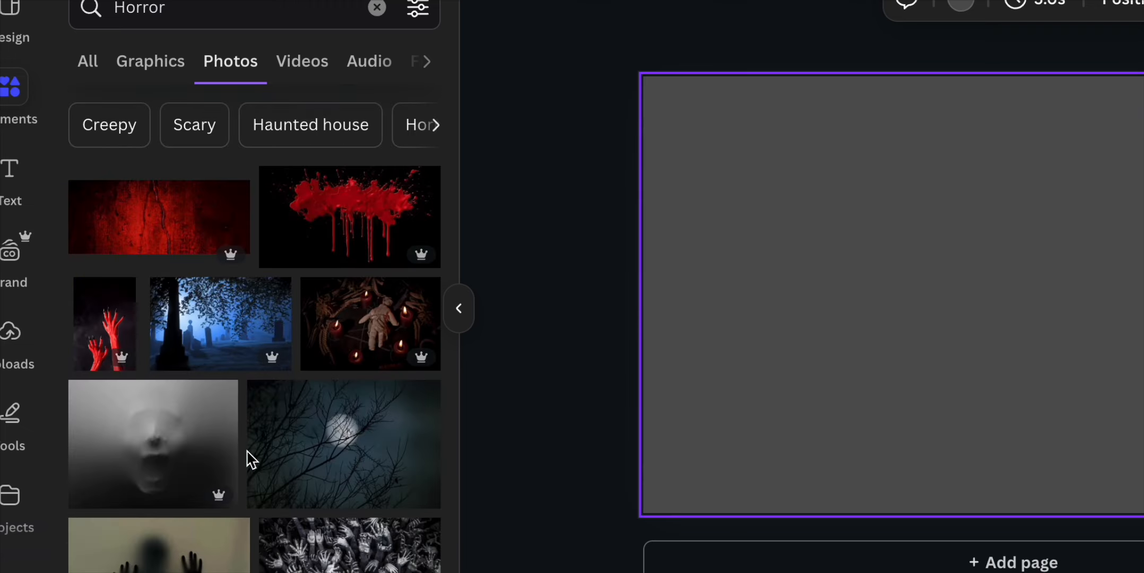
scroll(250, 459, "down", 3)
scroll(250, 459, "up", 3)
scroll(249, 459, "down", 3)
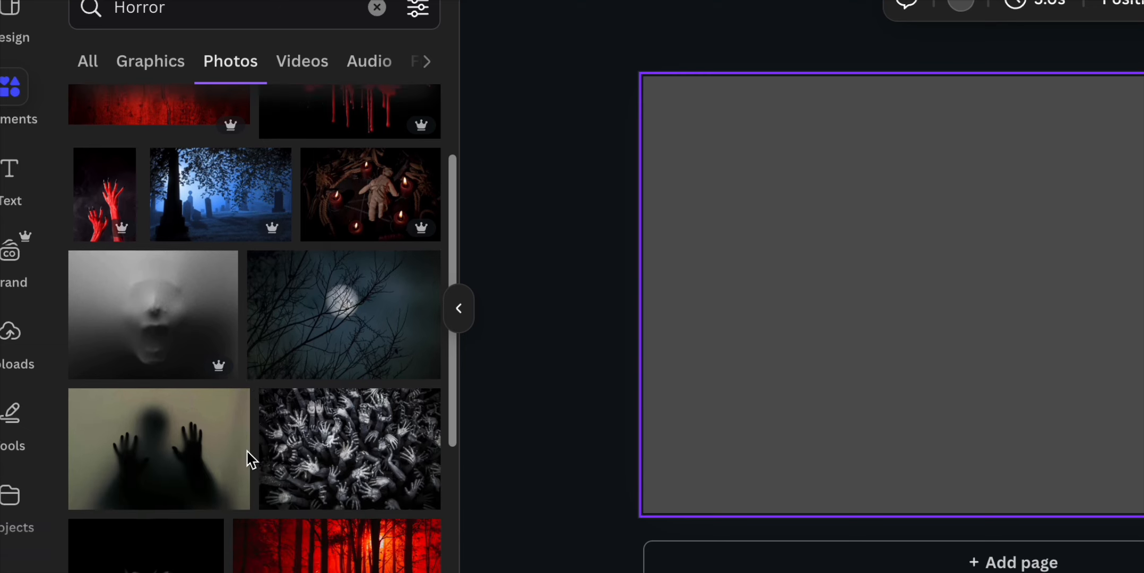
scroll(250, 459, "down", 5)
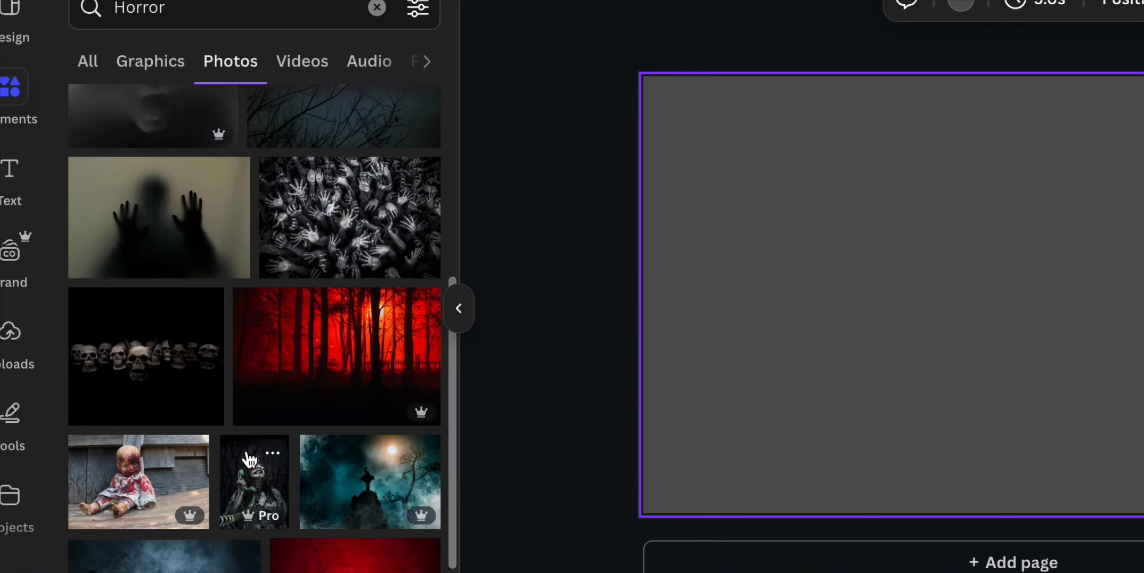
scroll(249, 459, "down", 6)
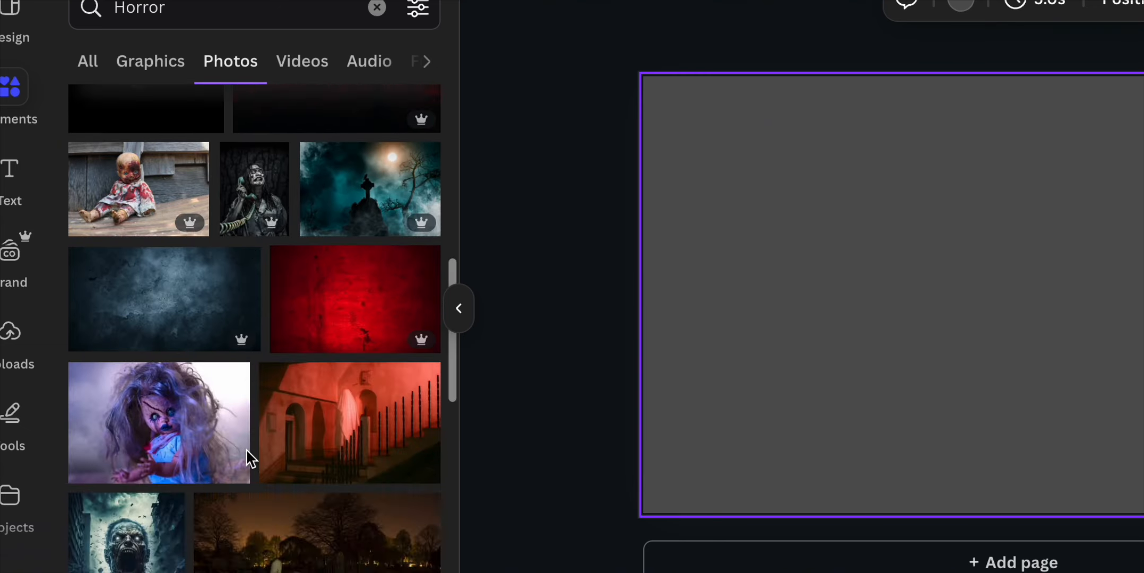
scroll(247, 456, "down", 6)
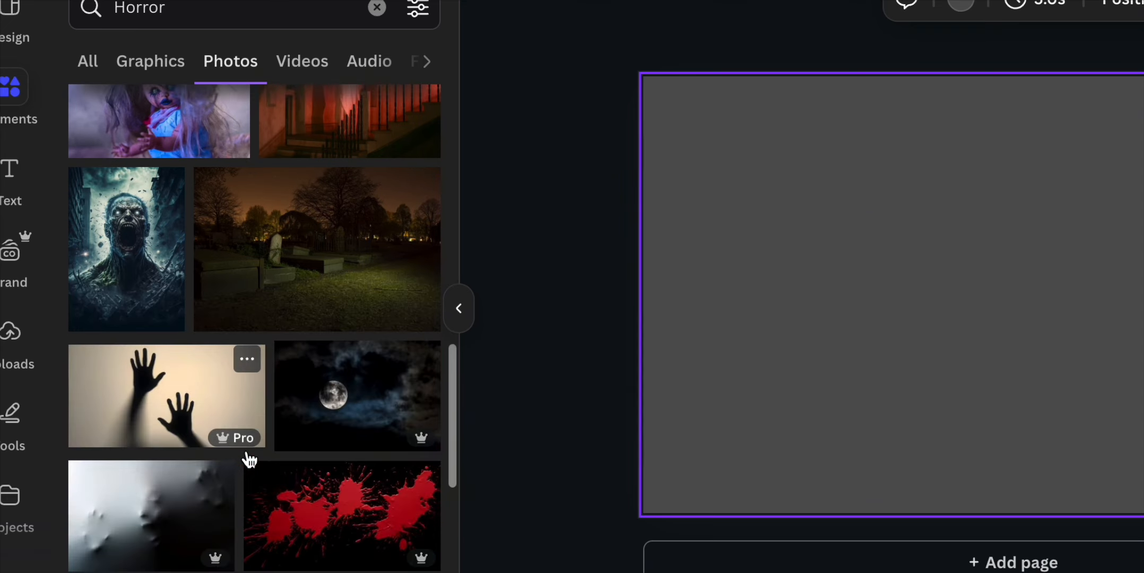
scroll(249, 459, "down", 2)
scroll(250, 459, "down", 1)
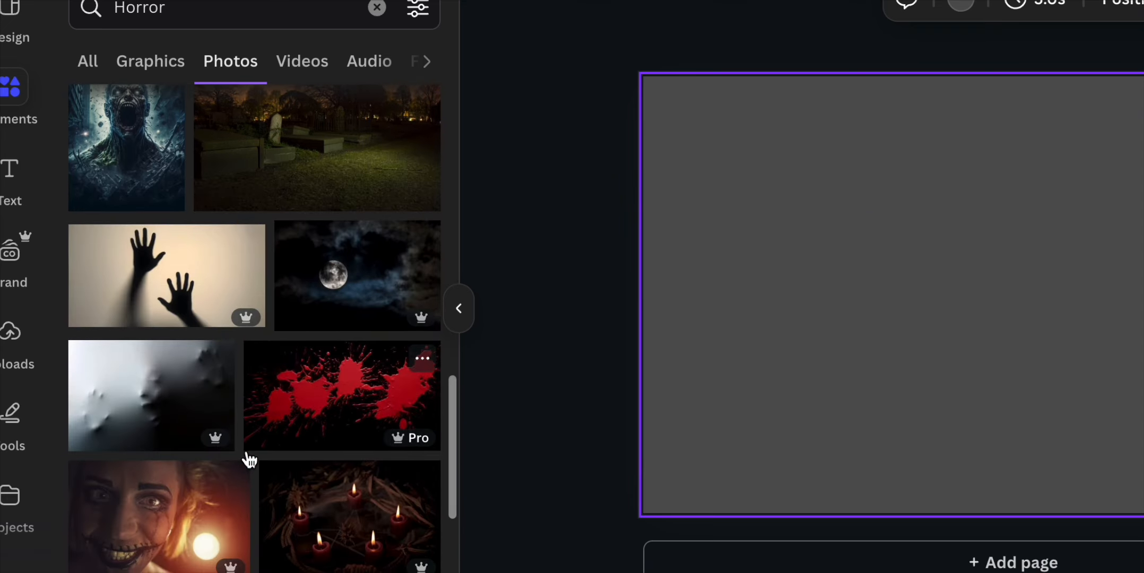
scroll(250, 459, "down", 4)
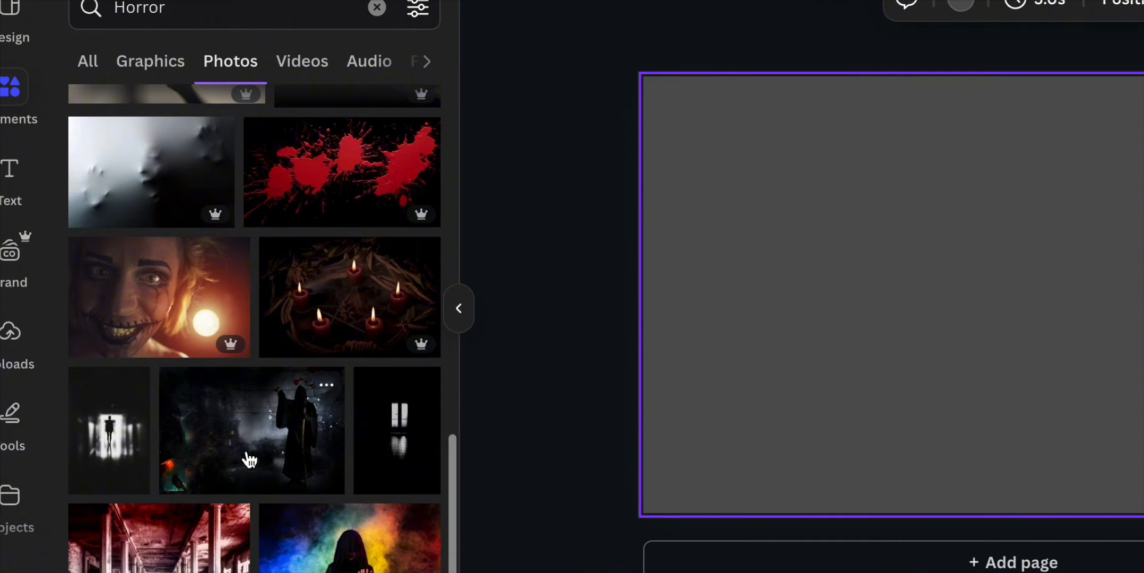
scroll(249, 459, "up", 20)
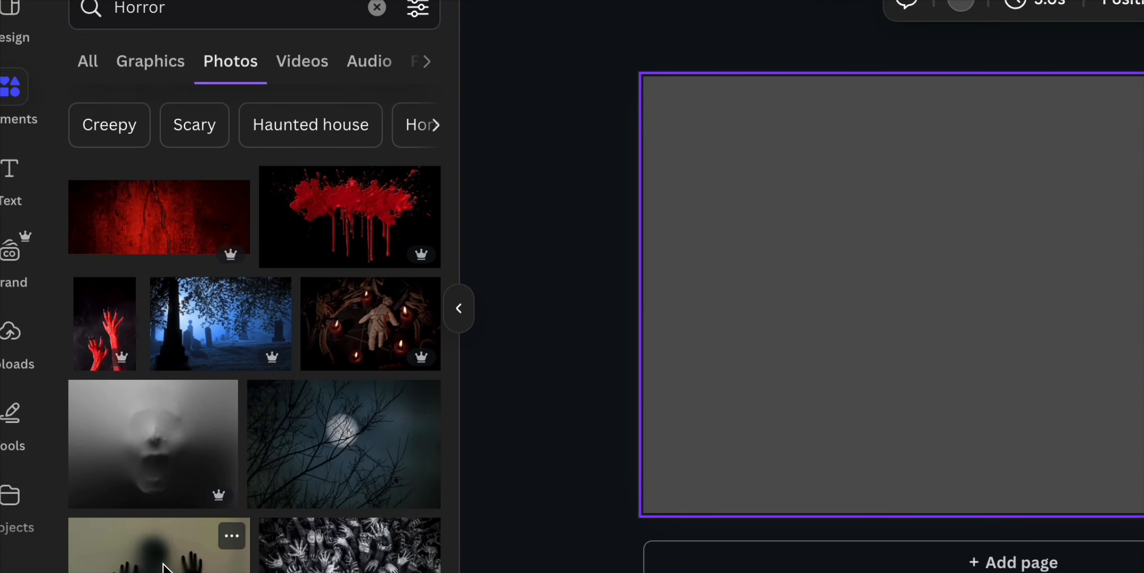
Add the photo of a blurred shadow figure with raised hands and set it as the page background
scroll(170, 536, "down", 3)
left_click(174, 416)
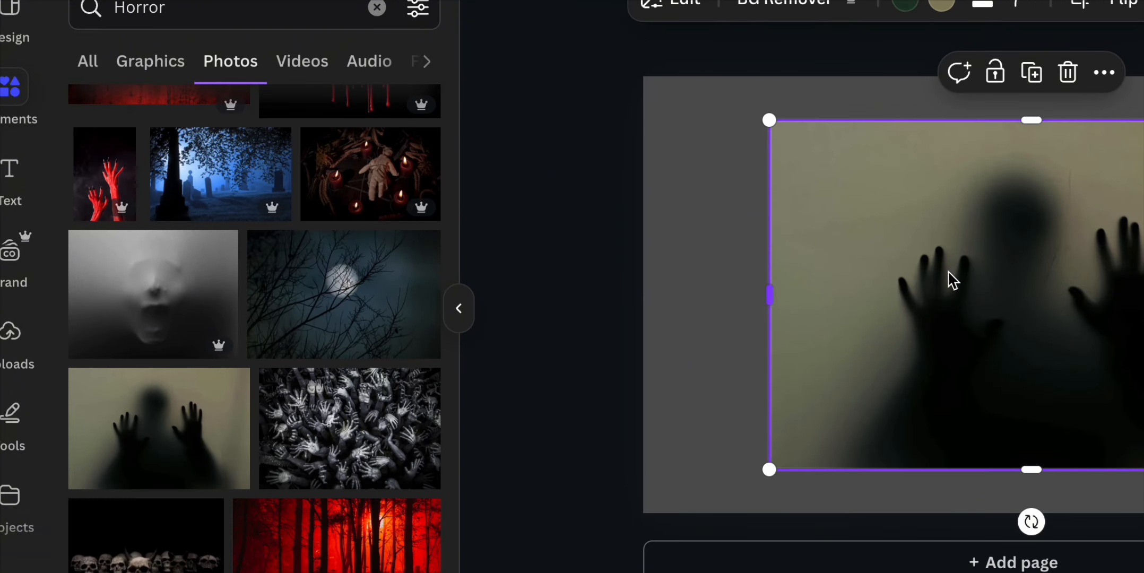
left_click(1104, 73)
scroll(1115, 318, "down", 2)
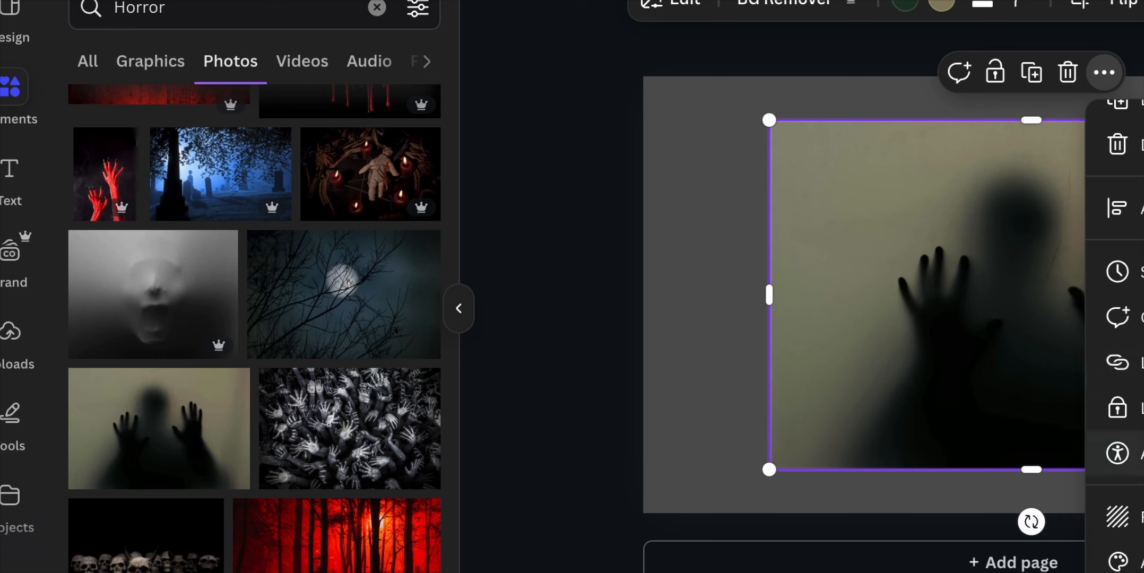
left_click(1115, 518)
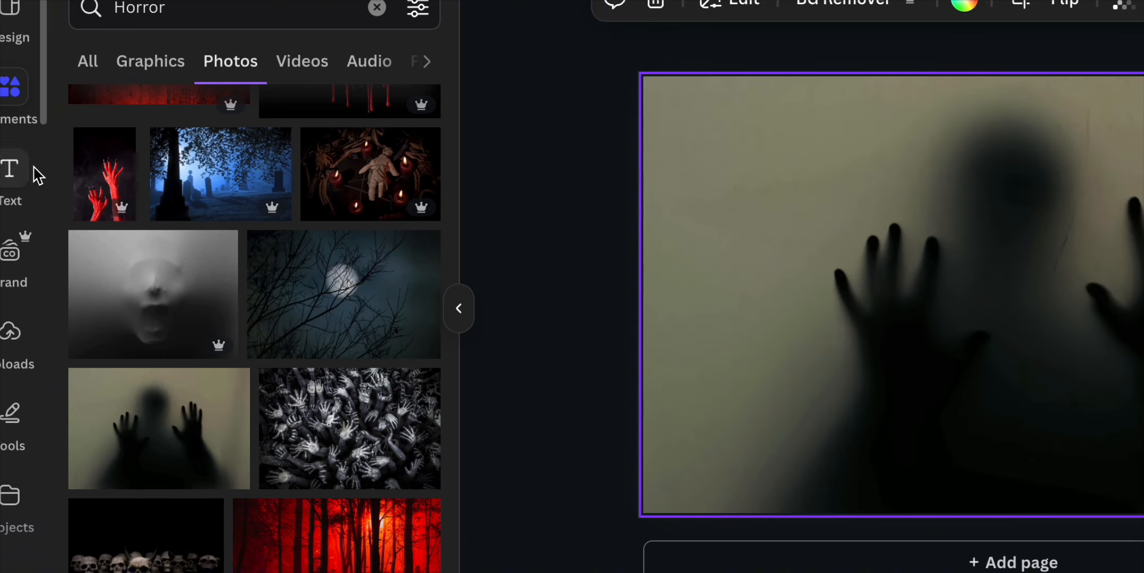
Add an enlarged heading reading "AMDO AKOI ?" and reposition it over the shadow figure
left_click(17, 183)
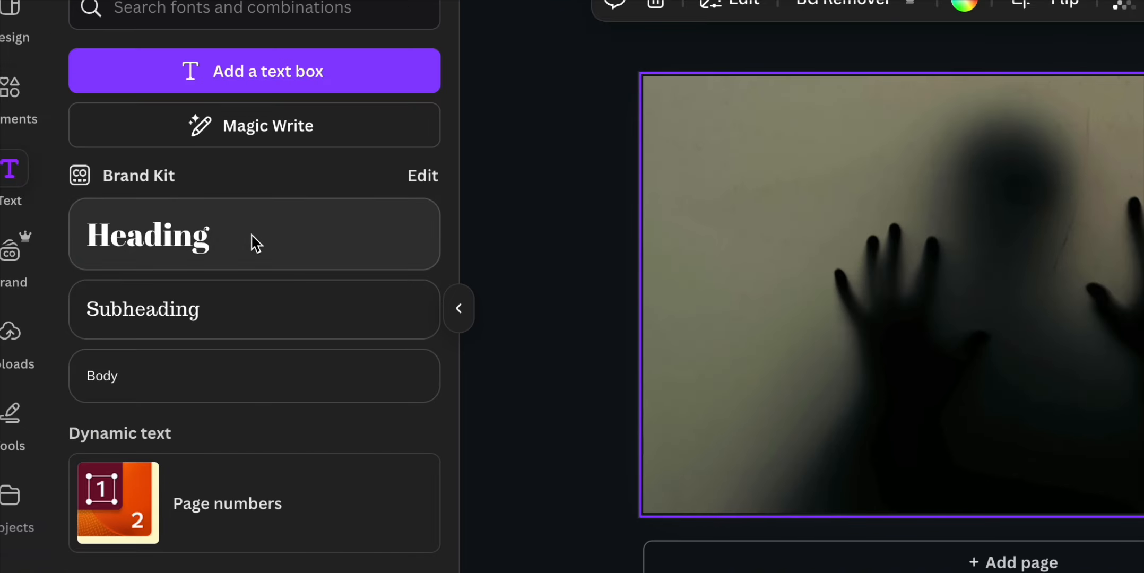
left_click(251, 243)
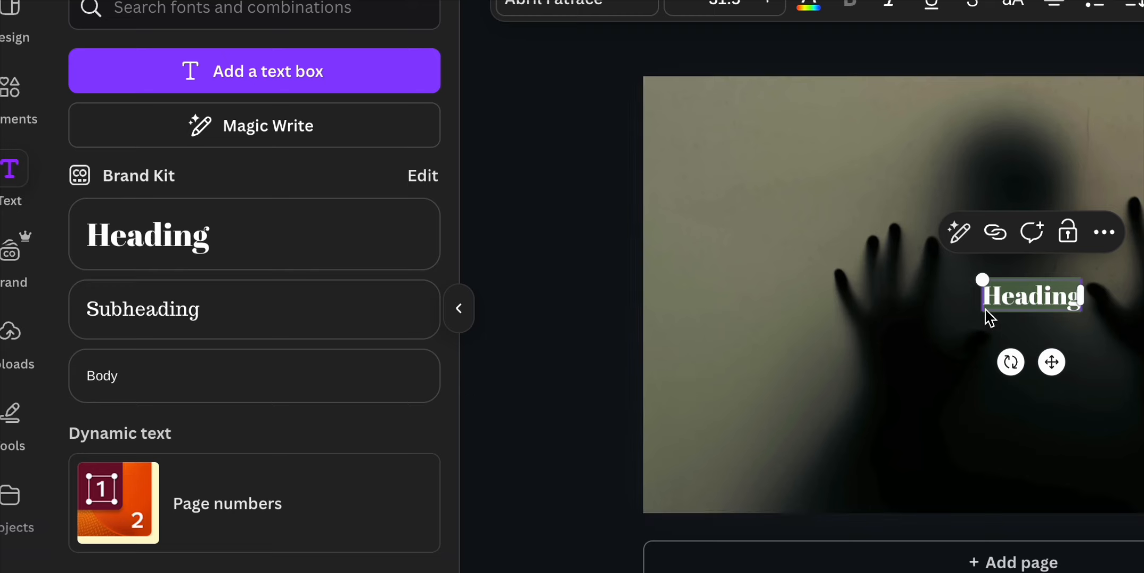
left_click_drag(986, 319, 800, 413)
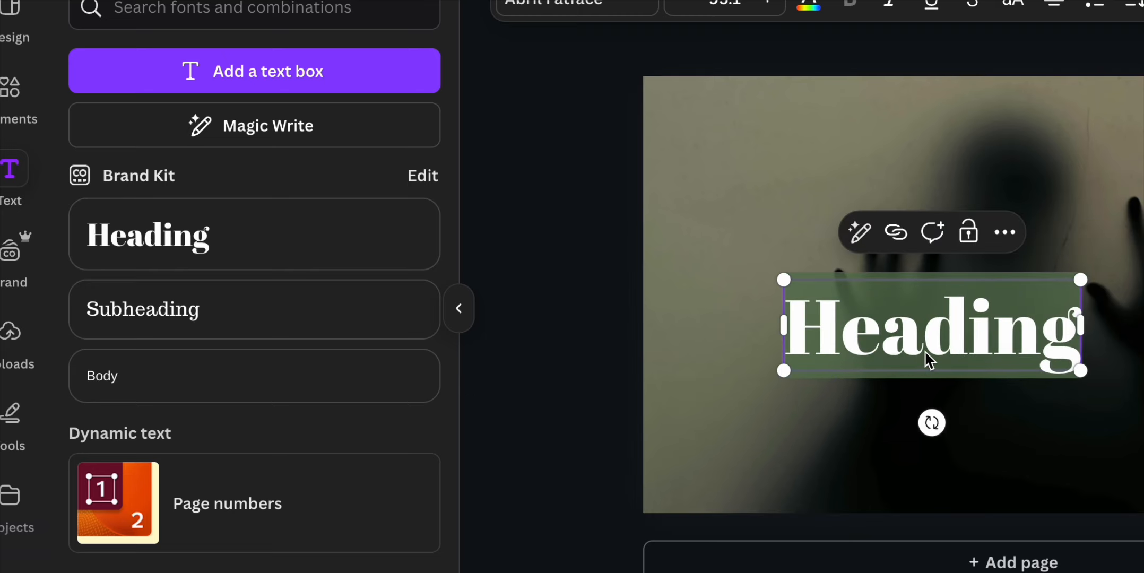
type("AM")
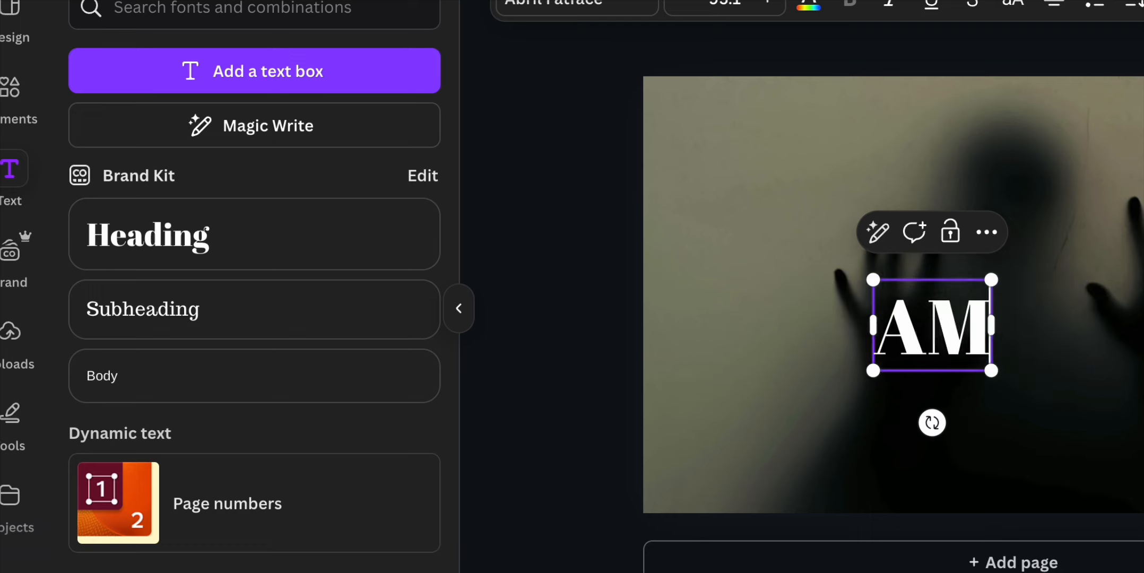
type("DO AKOI")
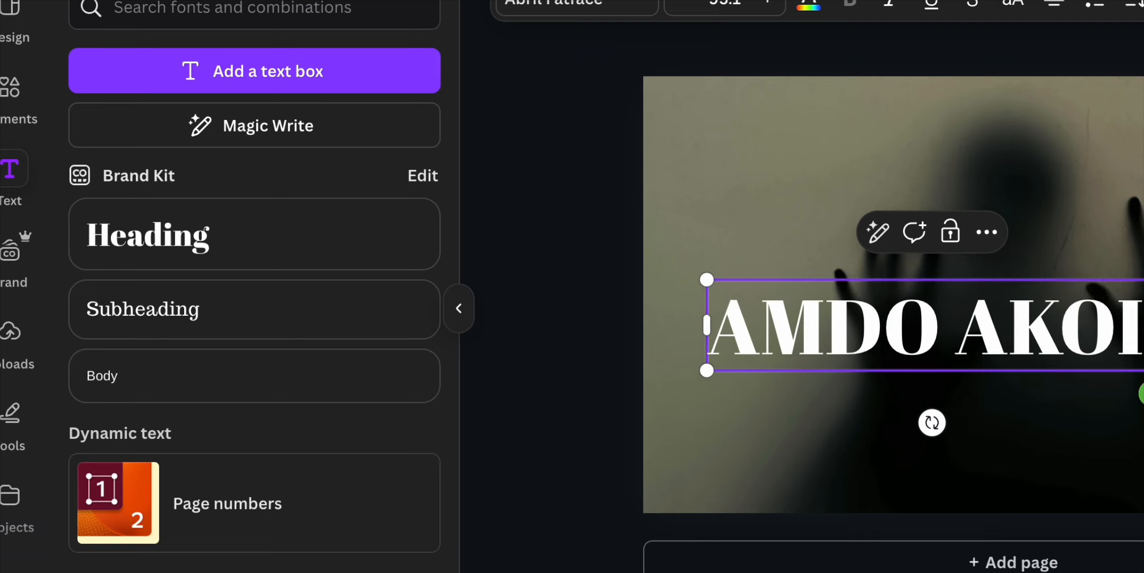
type(" ?")
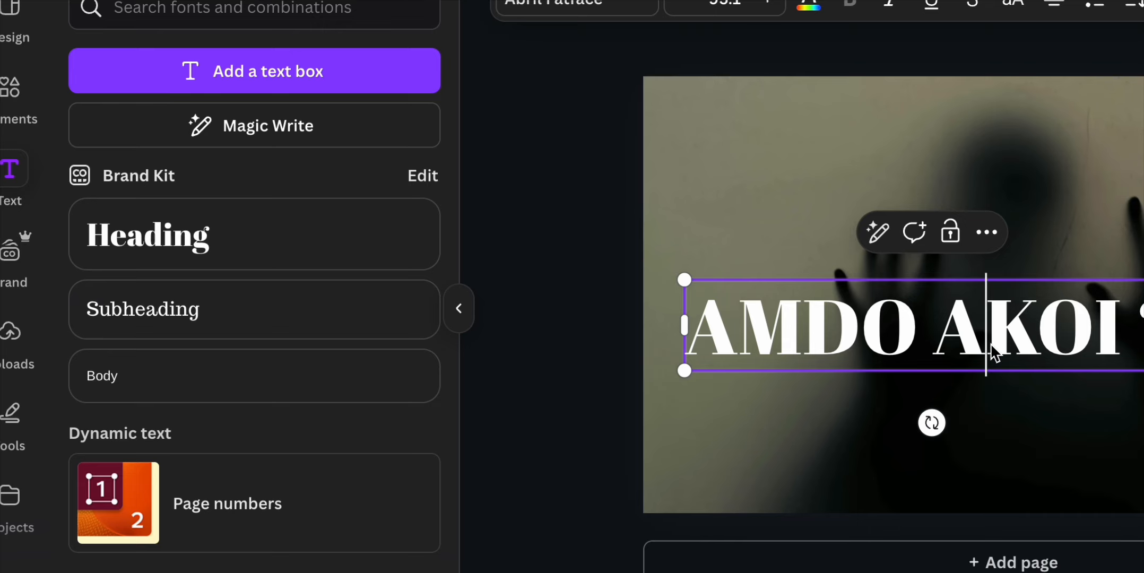
left_click(1014, 434)
left_click_drag(899, 323, 1022, 348)
Change the font of the "AMDO AKOI ?" heading to Gagalin
left_click(571, 8)
scroll(305, 318, "down", 5)
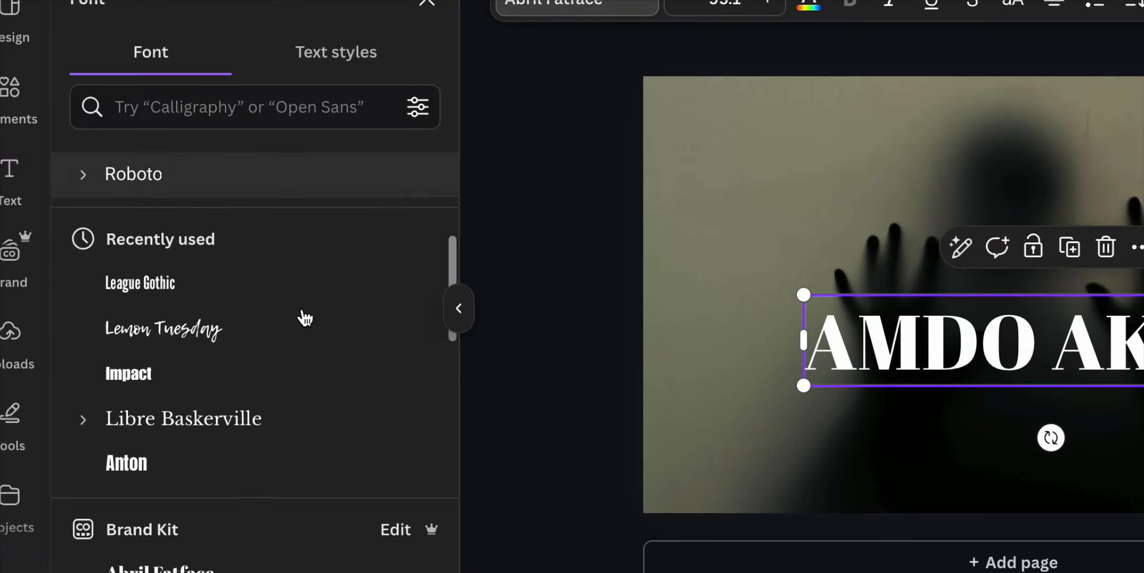
scroll(305, 318, "down", 15)
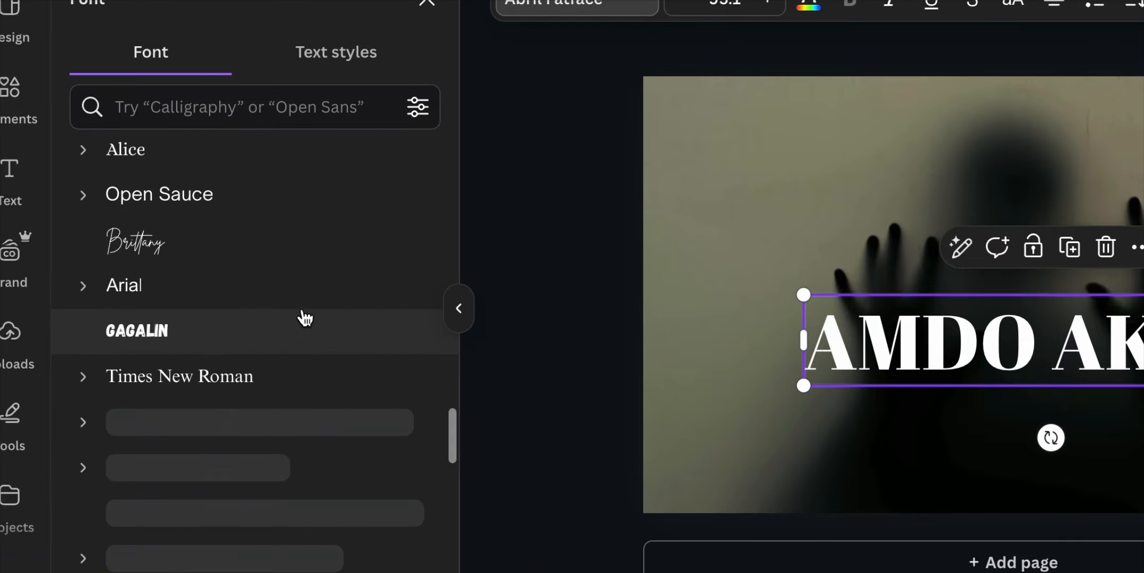
scroll(305, 319, "down", 10)
scroll(305, 319, "up", 8)
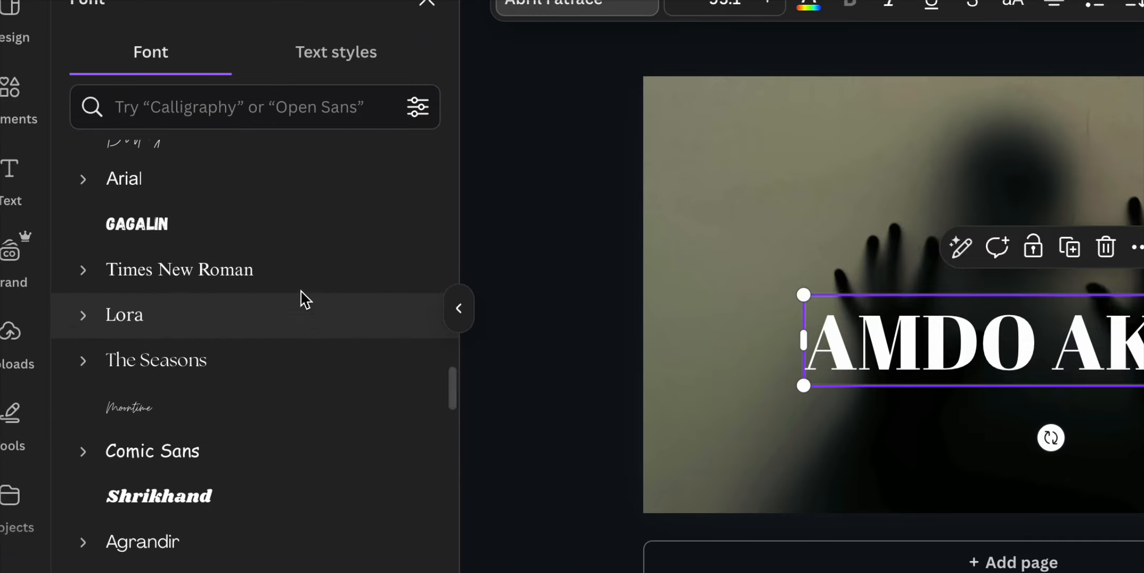
left_click(273, 232)
Browse further through the font list for other typefaces that suit the horror theme
scroll(299, 404, "down", 4)
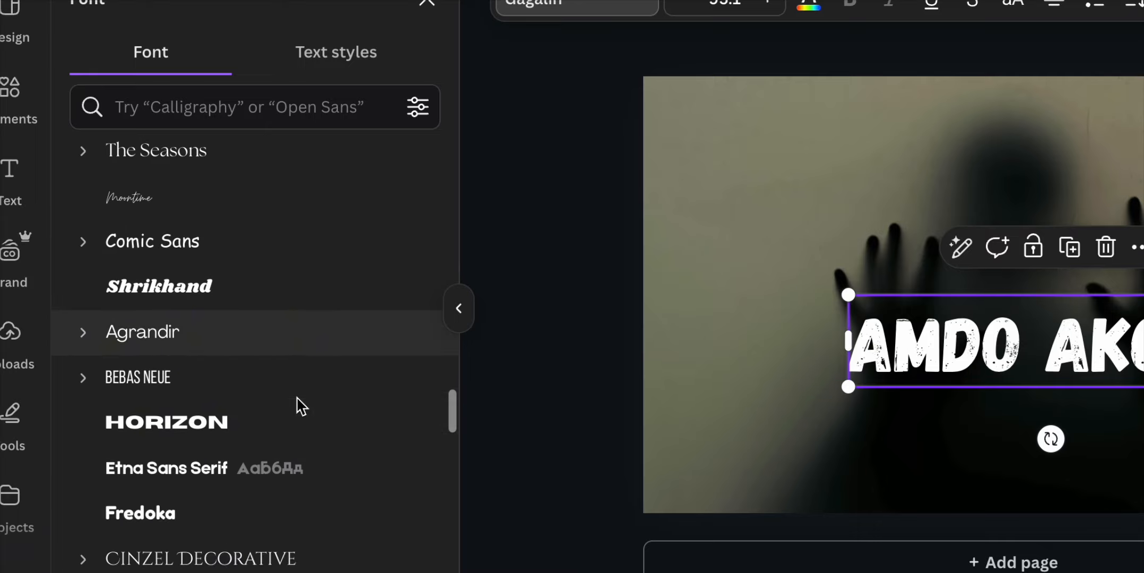
scroll(301, 406, "down", 15)
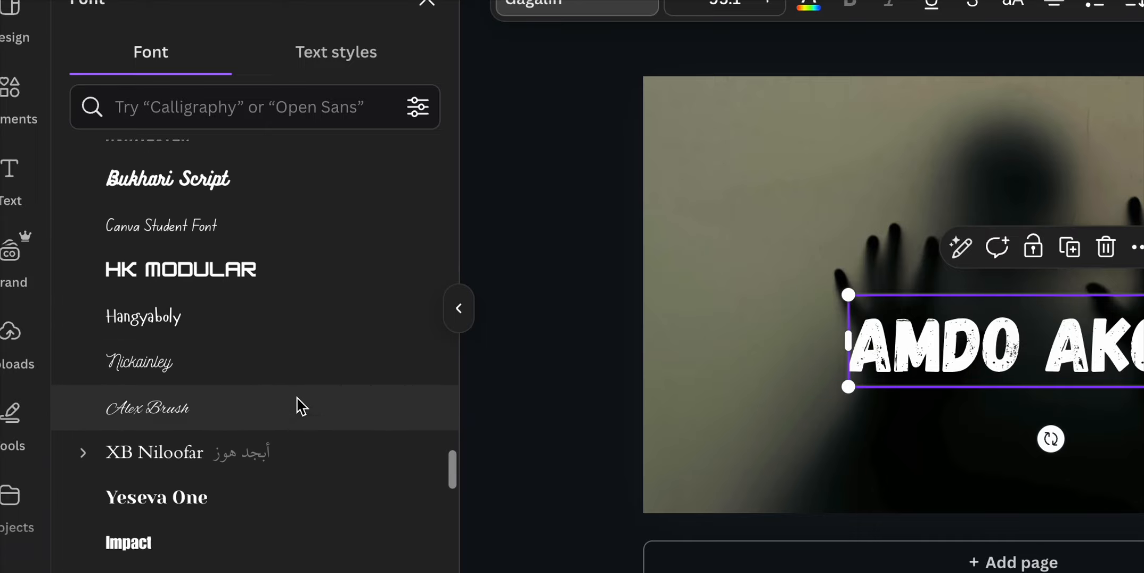
scroll(301, 406, "down", 7)
scroll(301, 406, "down", 14)
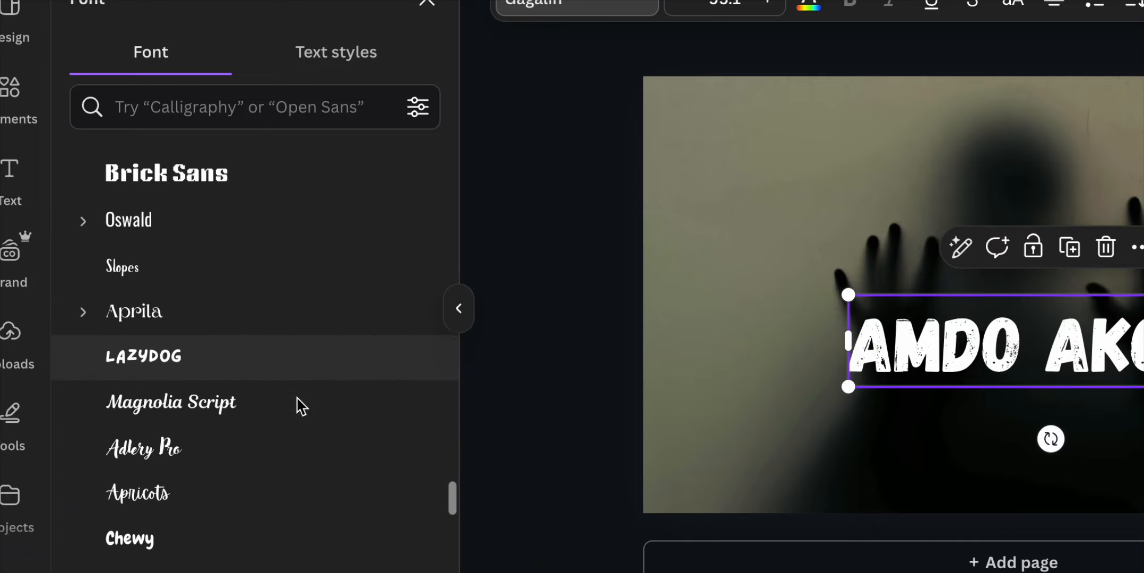
scroll(302, 407, "down", 4)
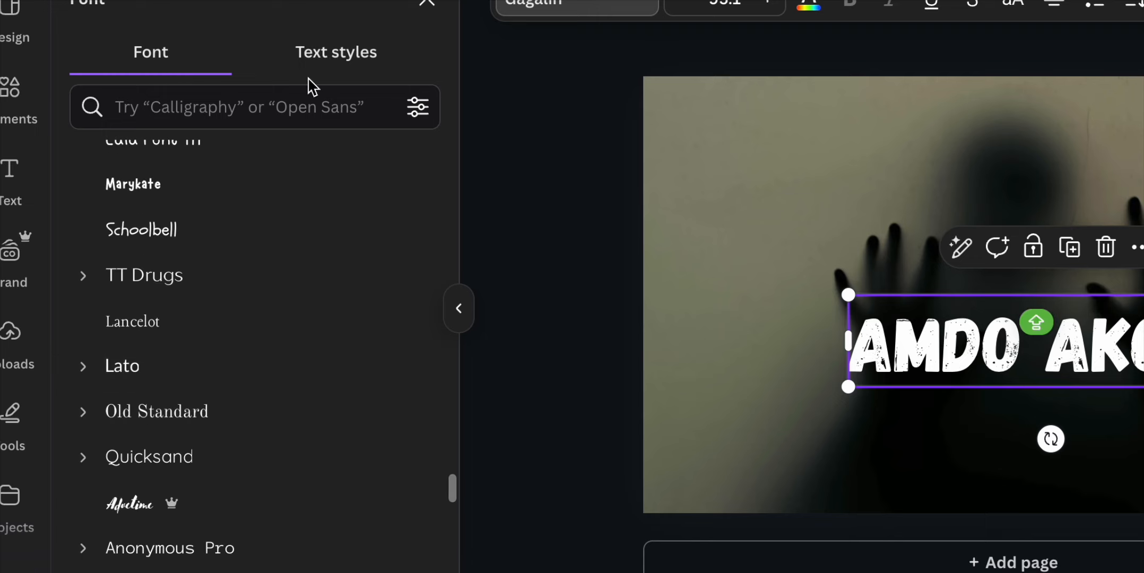
Search the fonts for "HORROR" and the shorter "HOR" and "HORR", clear the search and return to the full font list
left_click(304, 112)
type("OR")
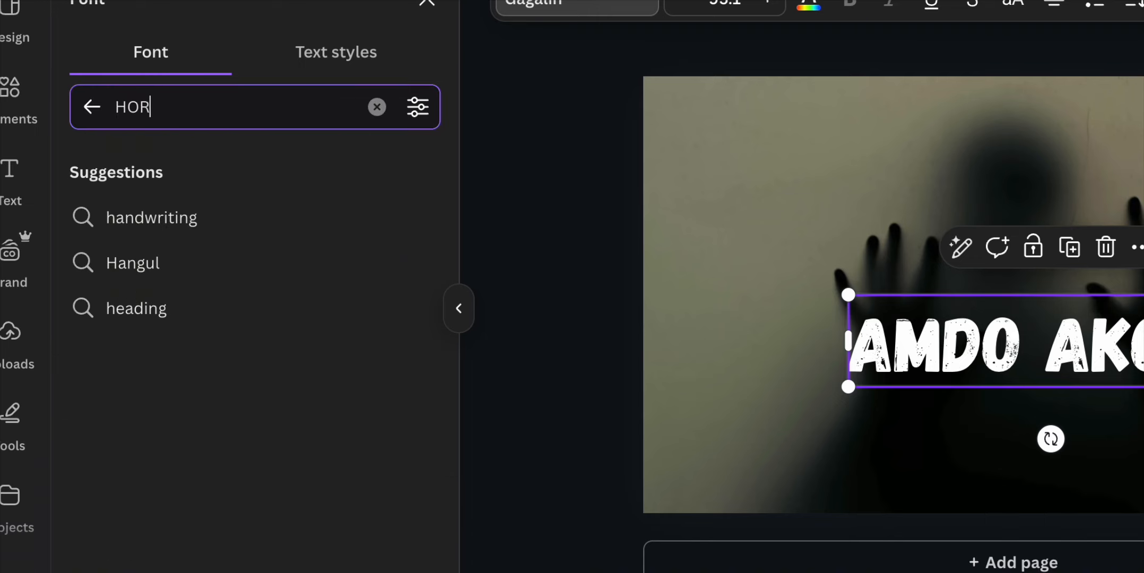
type("RO")
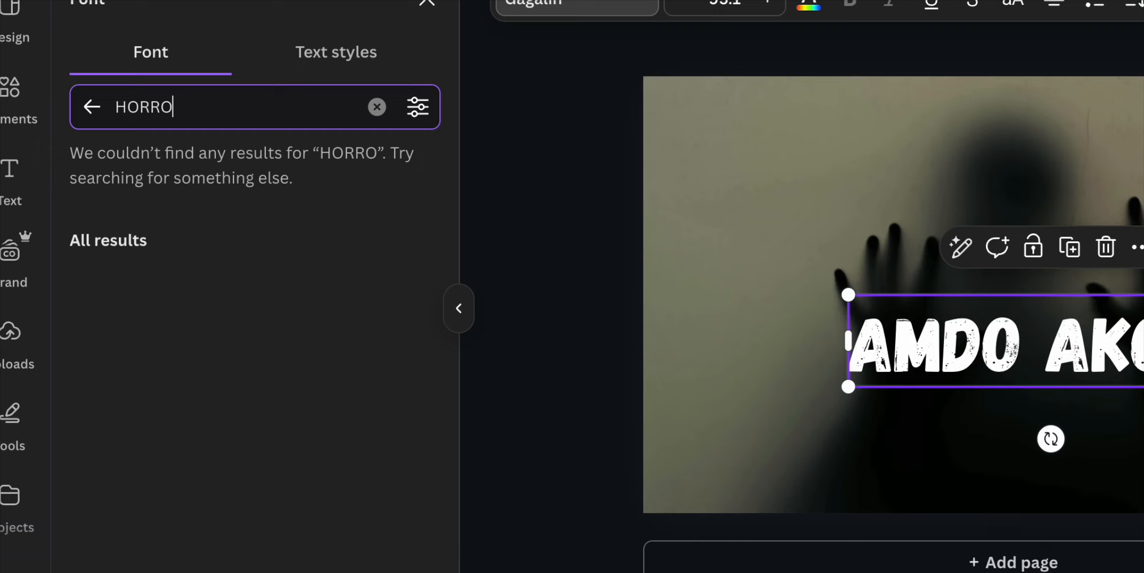
type("R")
key("BackSpace")
key("BackSpace")
key("BackSpace")
key("BackSpace")
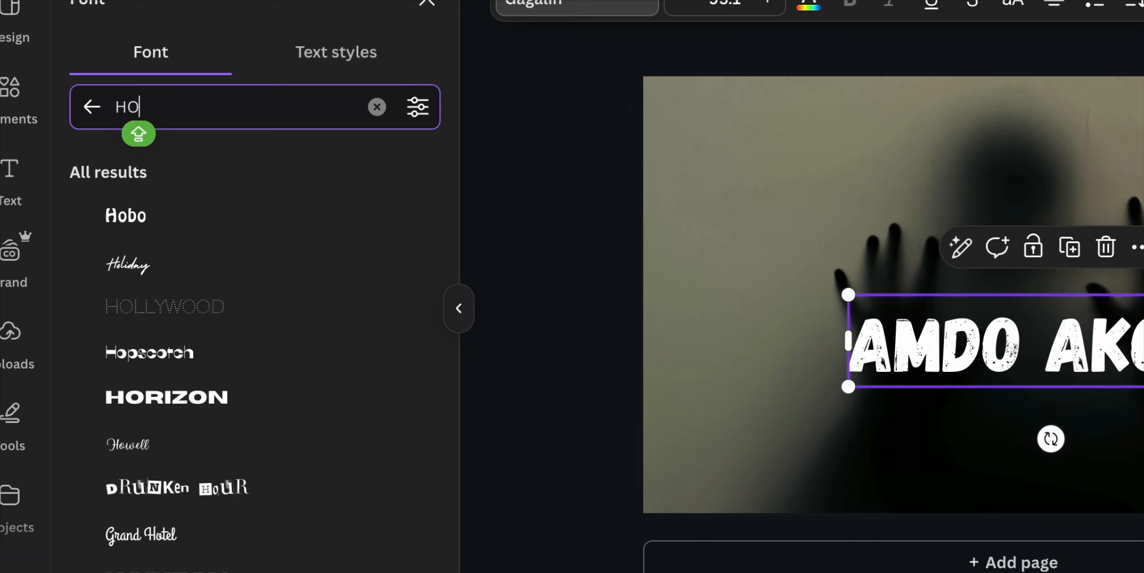
type("R")
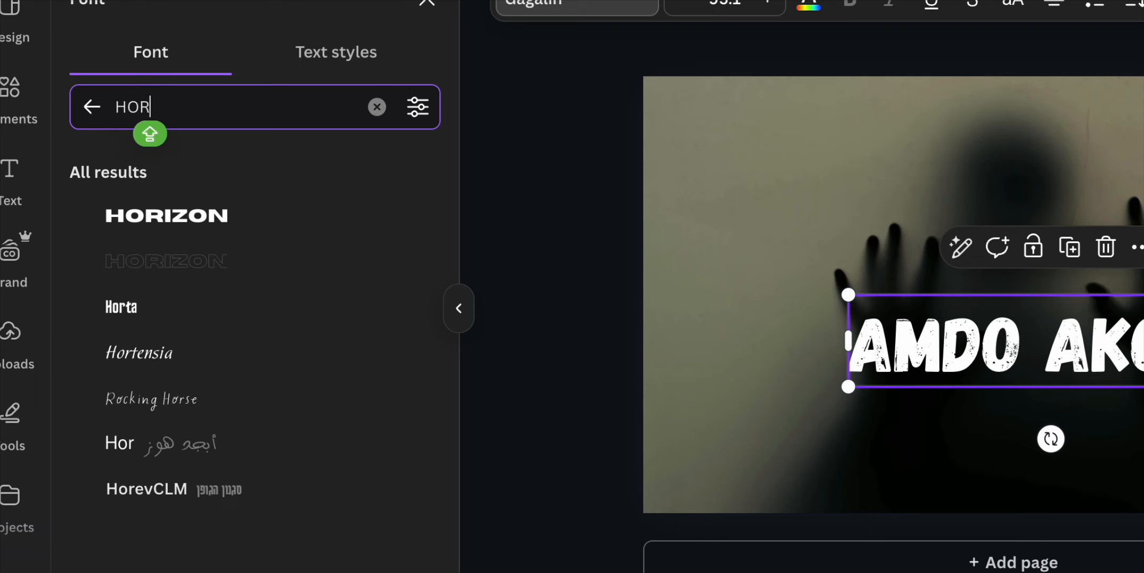
type("R")
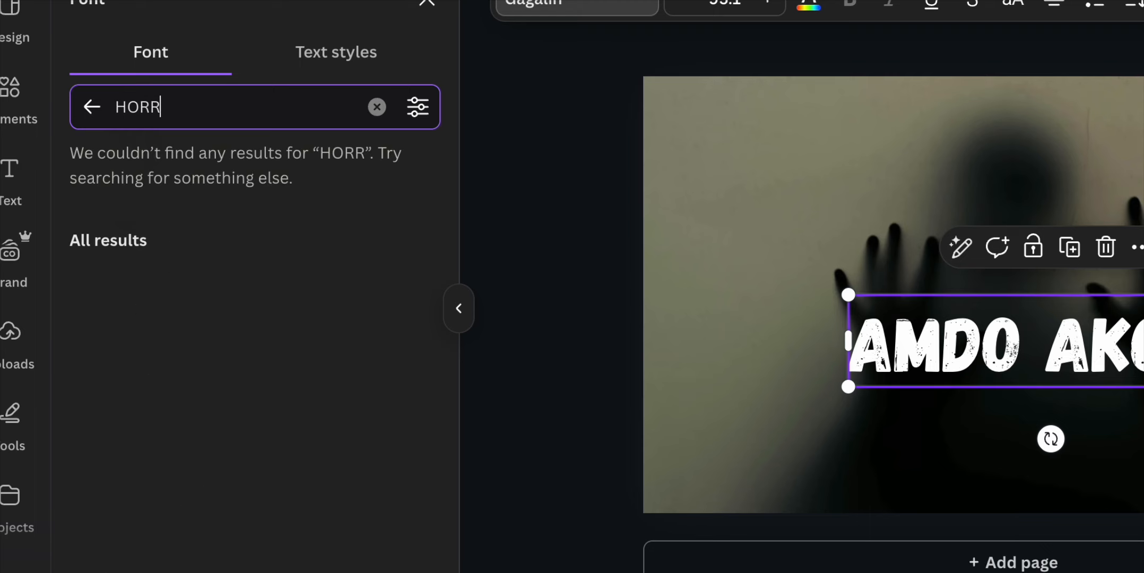
key("BackSpace")
key("BackSpace")
key("BackSpace")
key("BackSpace")
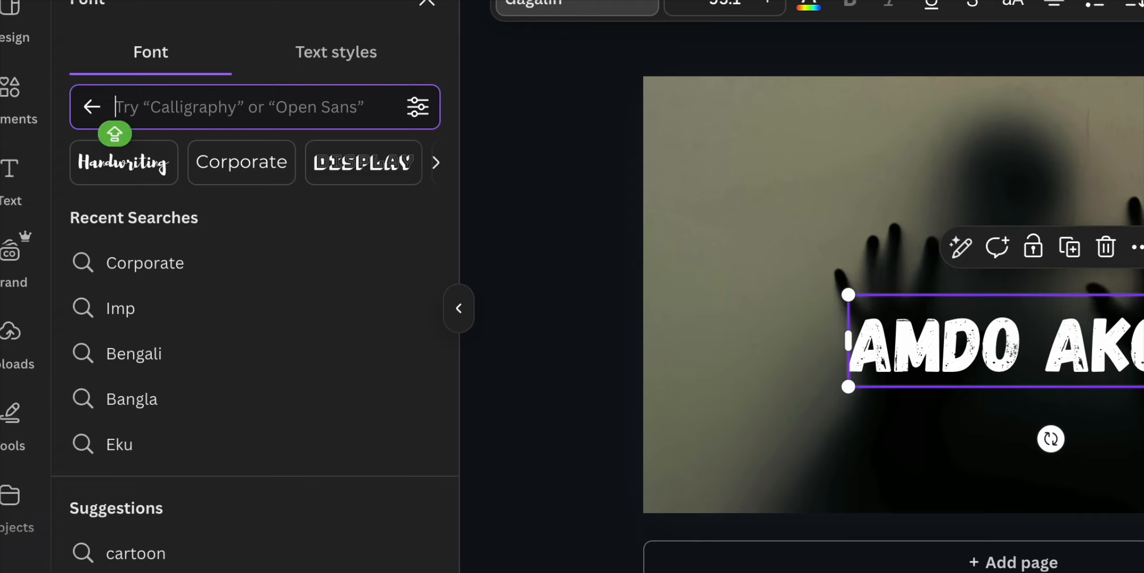
scroll(350, 325, "down", 3)
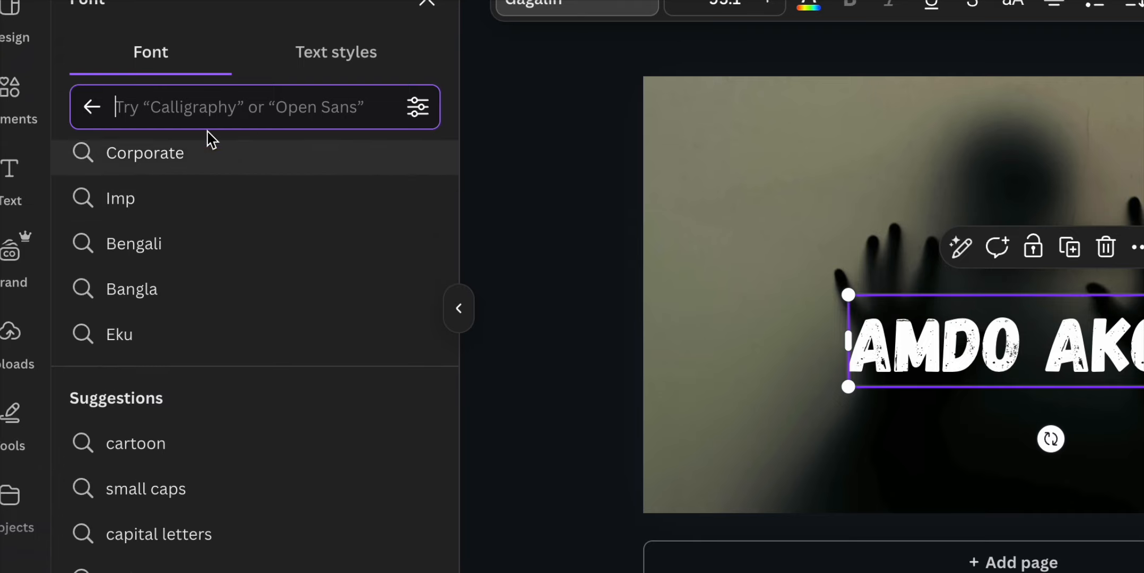
left_click(91, 109)
Look through the alphabetical font list for a typeface that matches the eerie shadow-figure photo
scroll(289, 313, "down", 15)
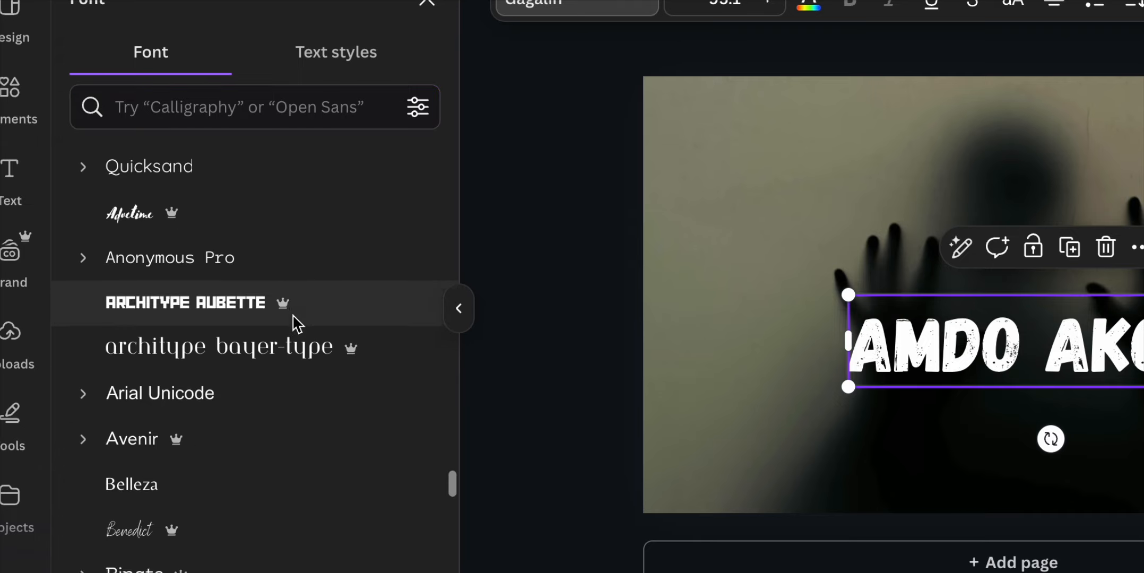
scroll(297, 323, "down", 20)
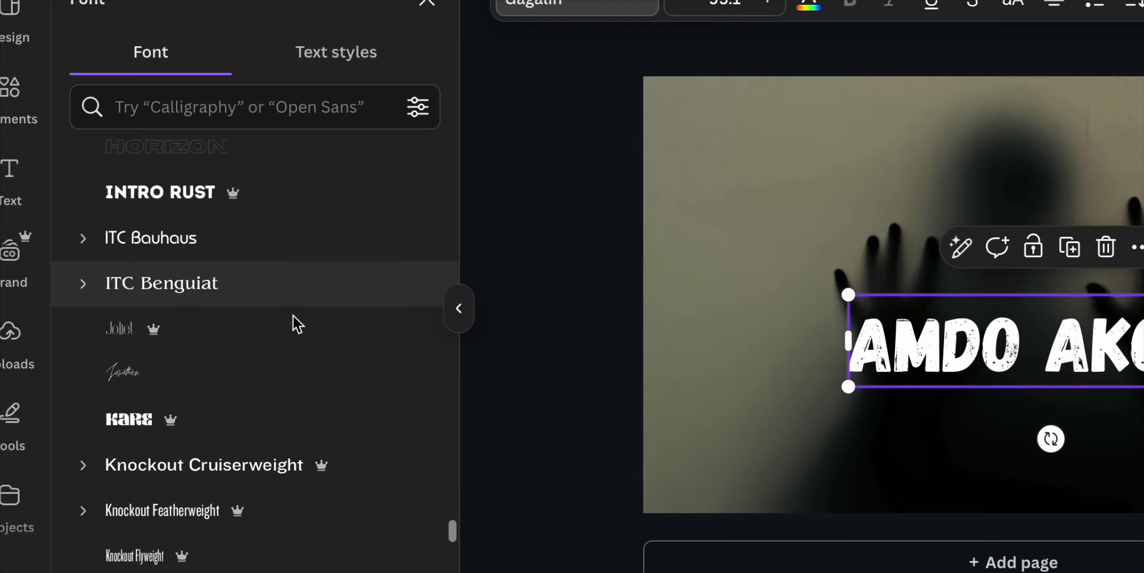
scroll(297, 323, "down", 10)
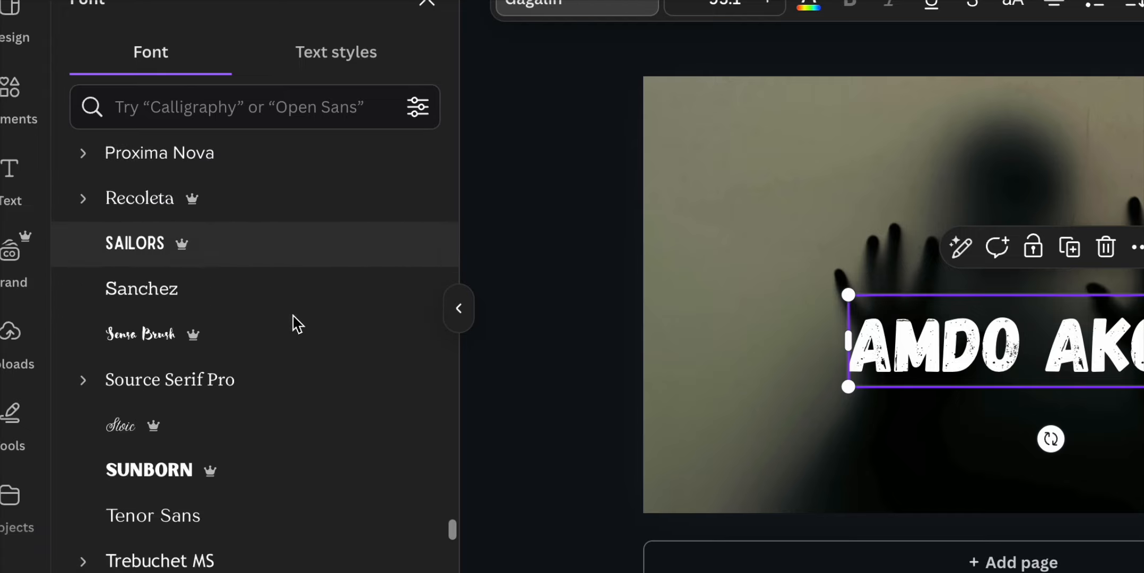
scroll(295, 325, "down", 3)
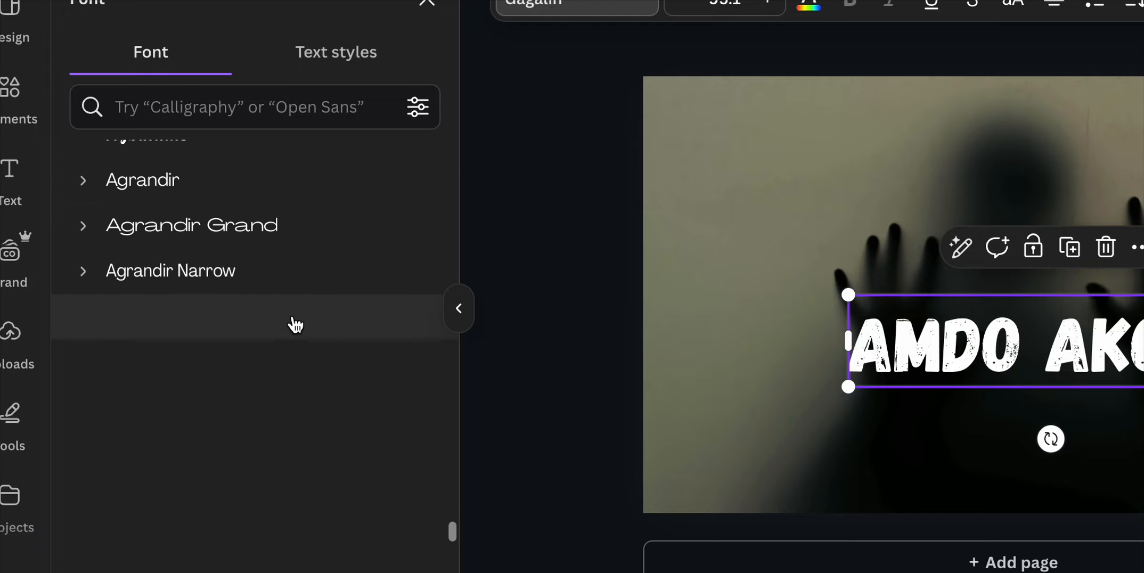
scroll(295, 325, "down", 8)
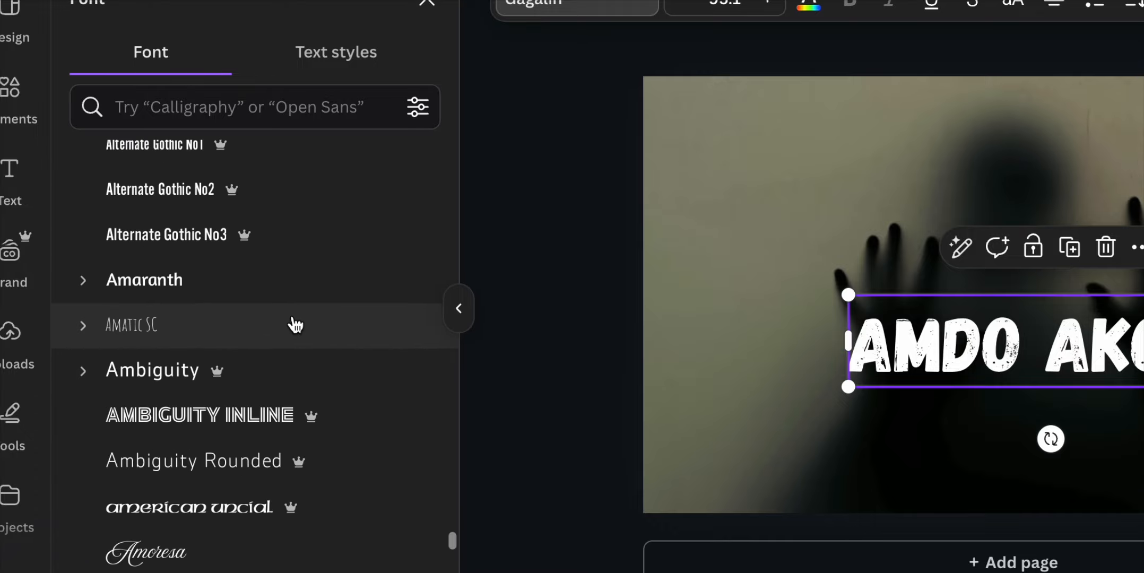
scroll(296, 325, "down", 10)
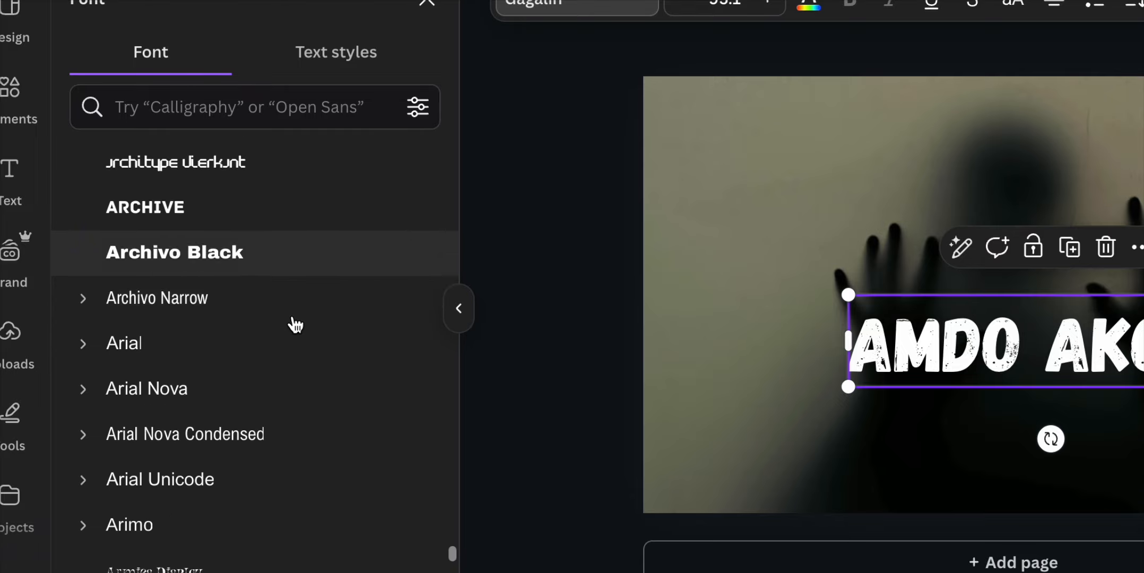
scroll(295, 324, "down", 15)
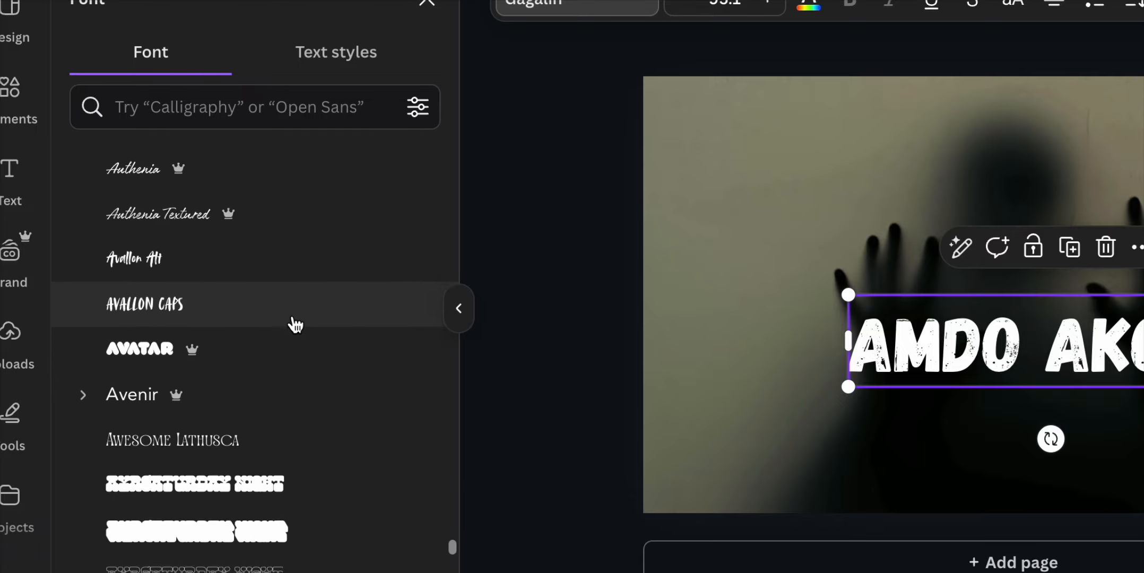
scroll(295, 324, "down", 10)
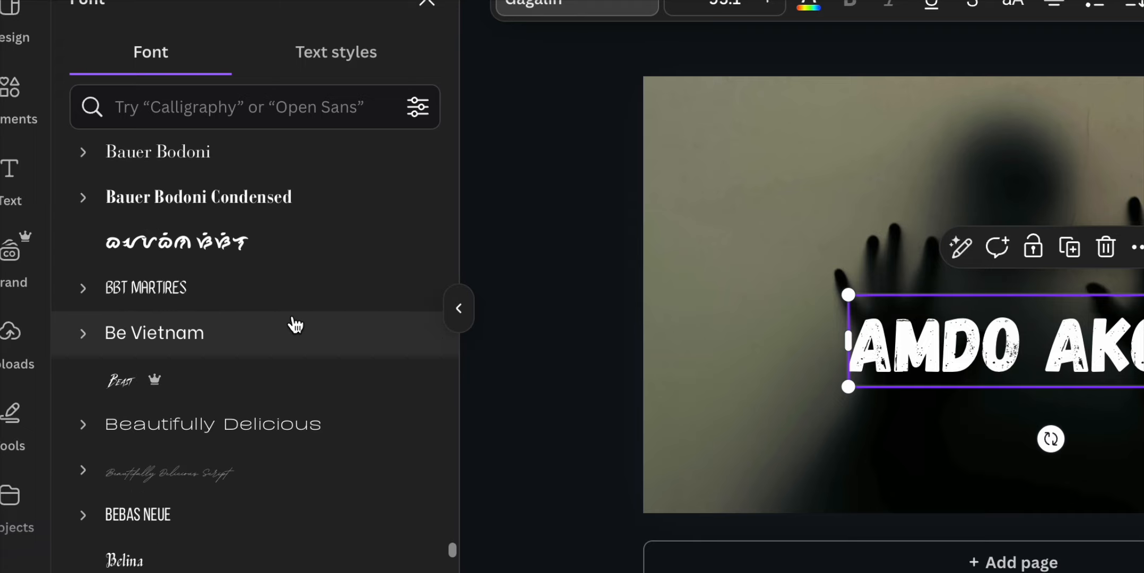
scroll(296, 325, "down", 4)
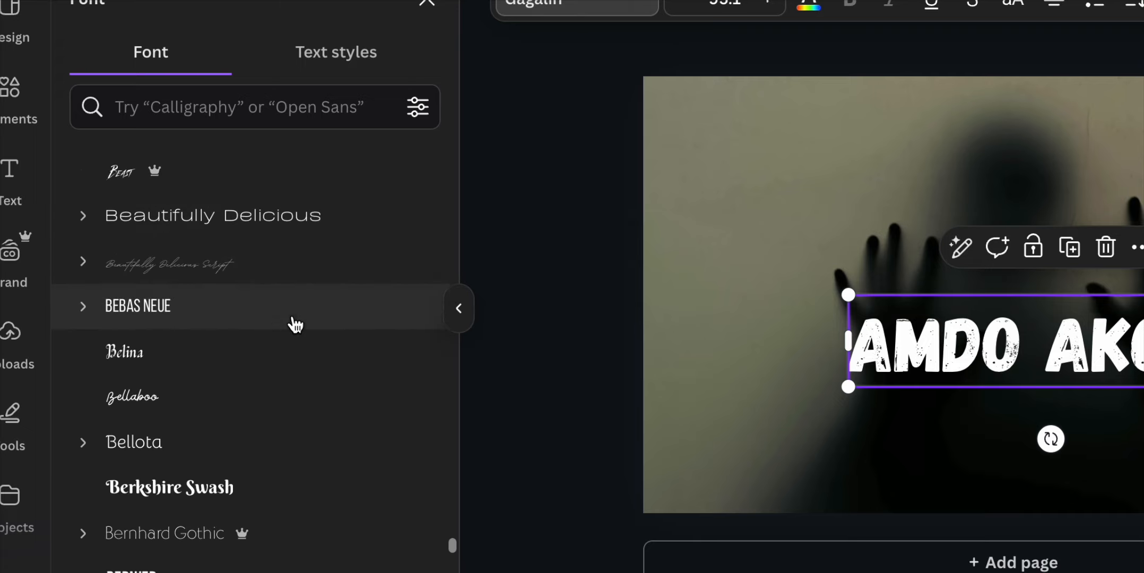
scroll(295, 325, "down", 10)
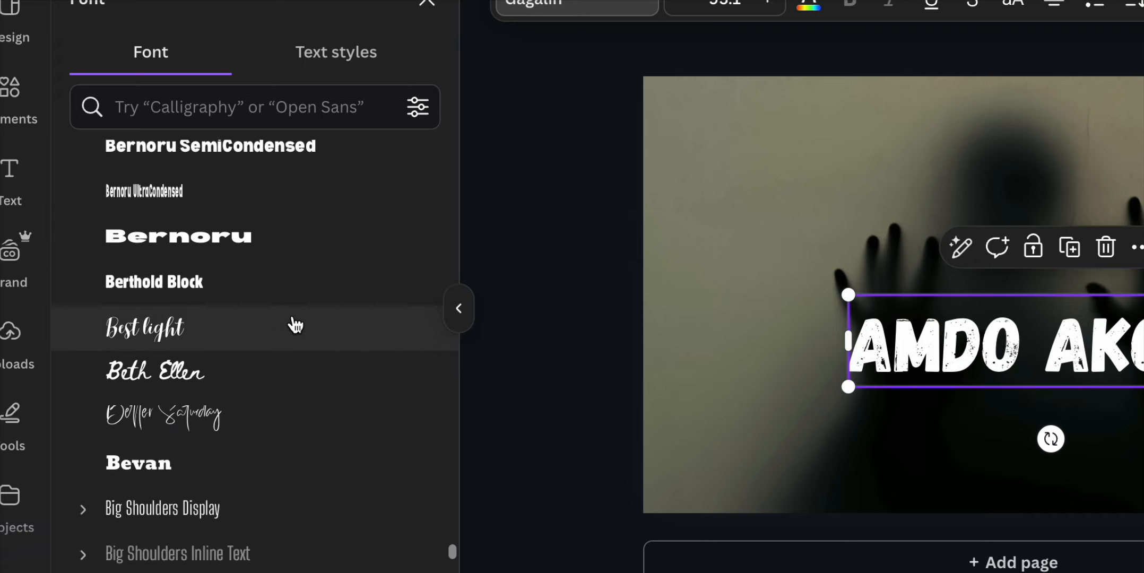
Try the Bikeride and Blaka fonts on the "AMDO AKOI ?" heading
scroll(296, 325, "down", 3)
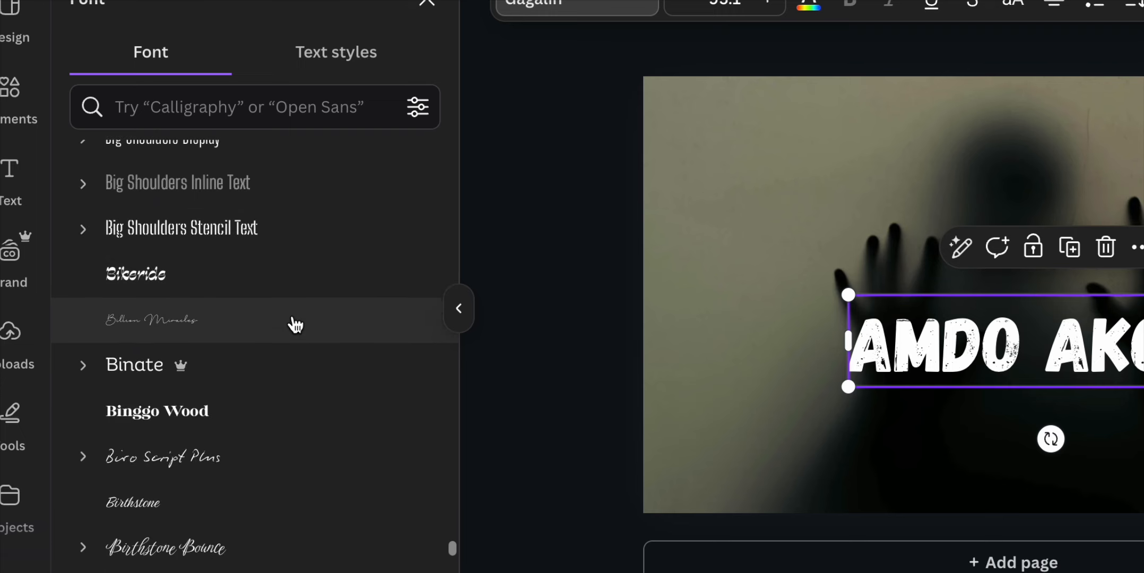
left_click(294, 292)
scroll(297, 372, "down", 4)
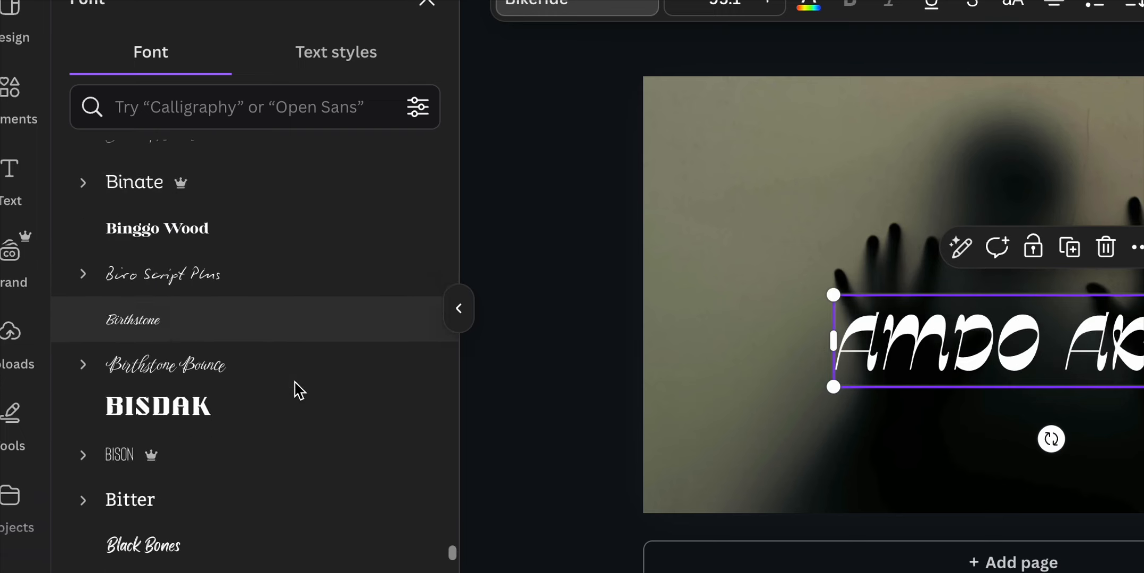
scroll(295, 391, "down", 10)
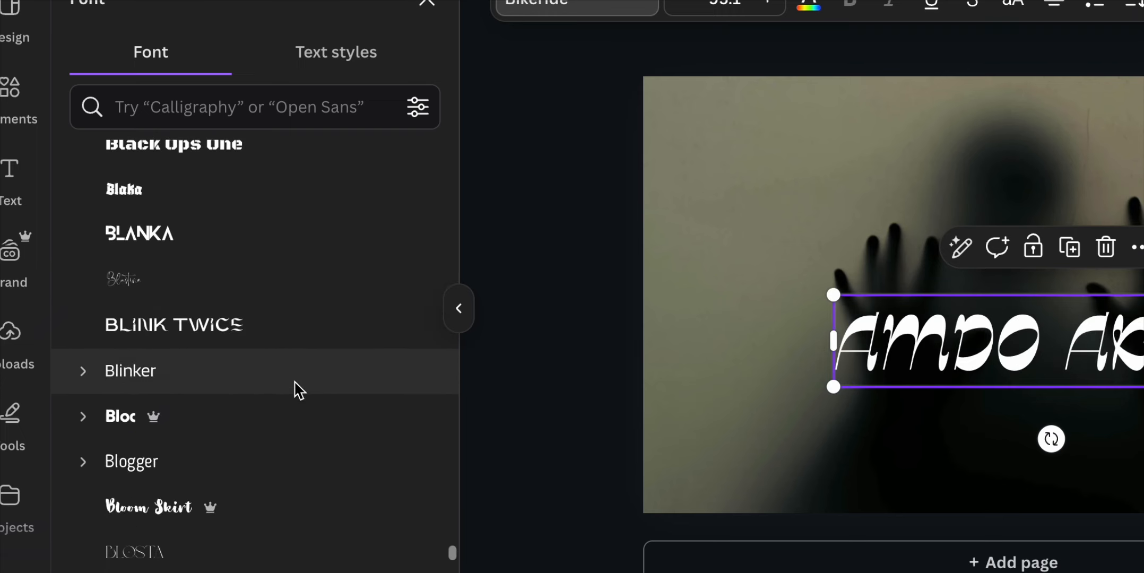
left_click(275, 203)
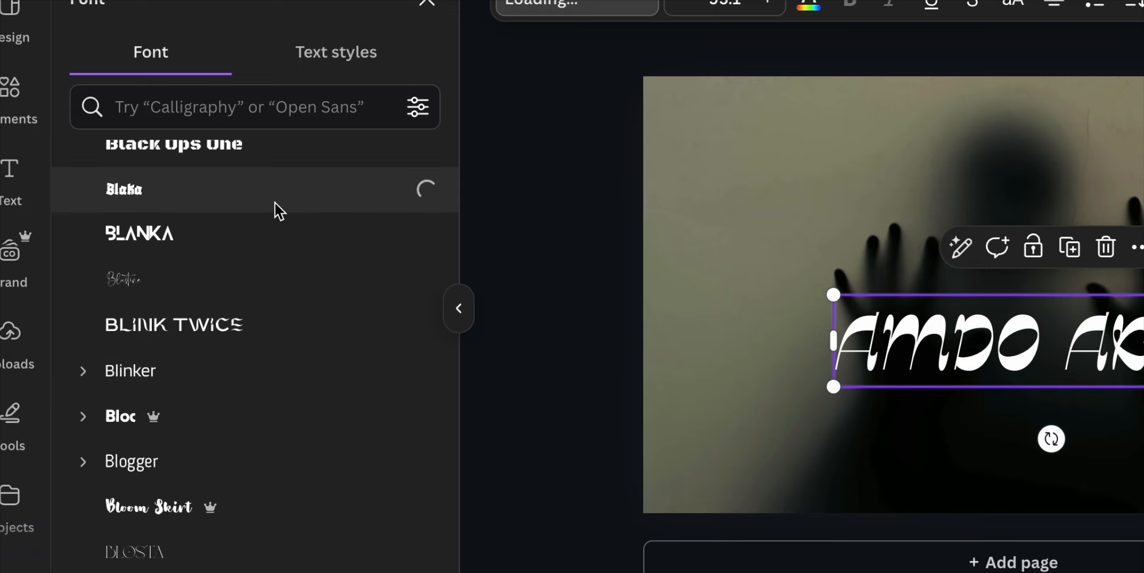
Change the font of the "AMDO AKOI ?" heading to Blueberry
scroll(298, 347, "down", 6)
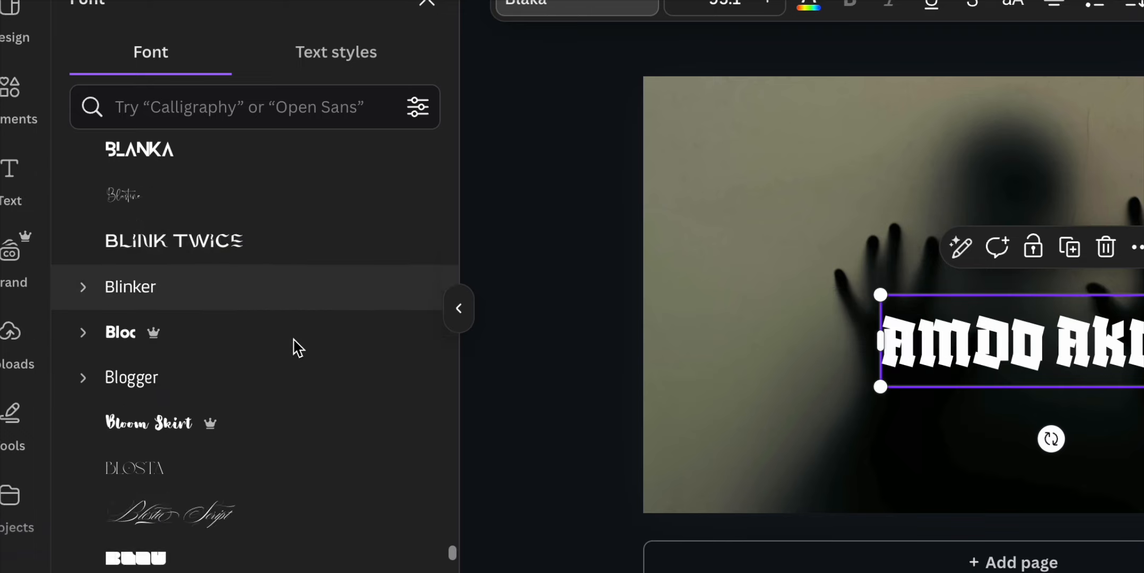
scroll(302, 395, "down", 5)
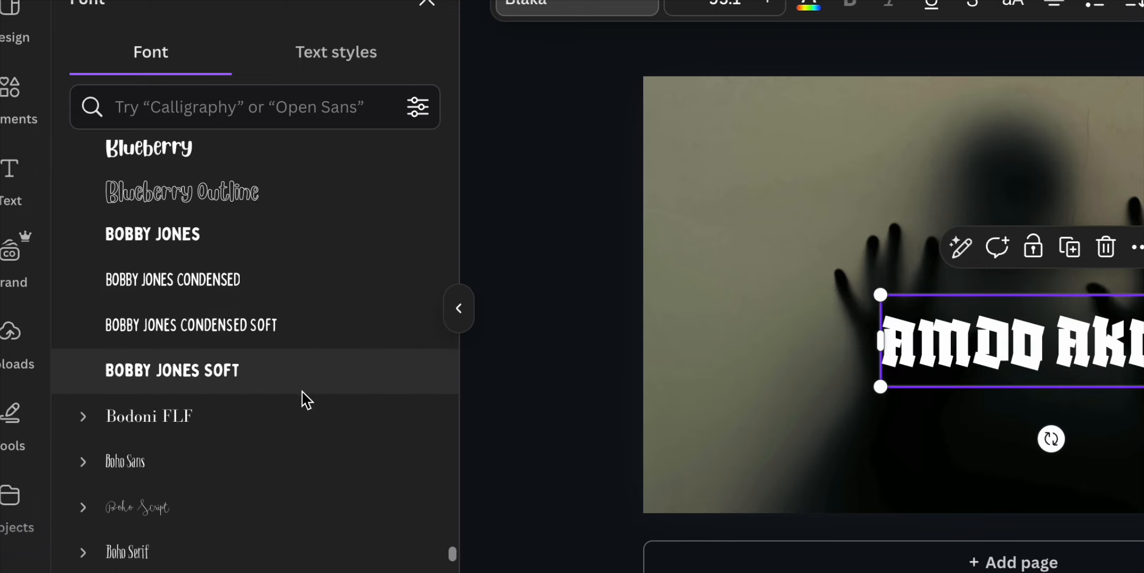
scroll(302, 398, "up", 5)
left_click(297, 361)
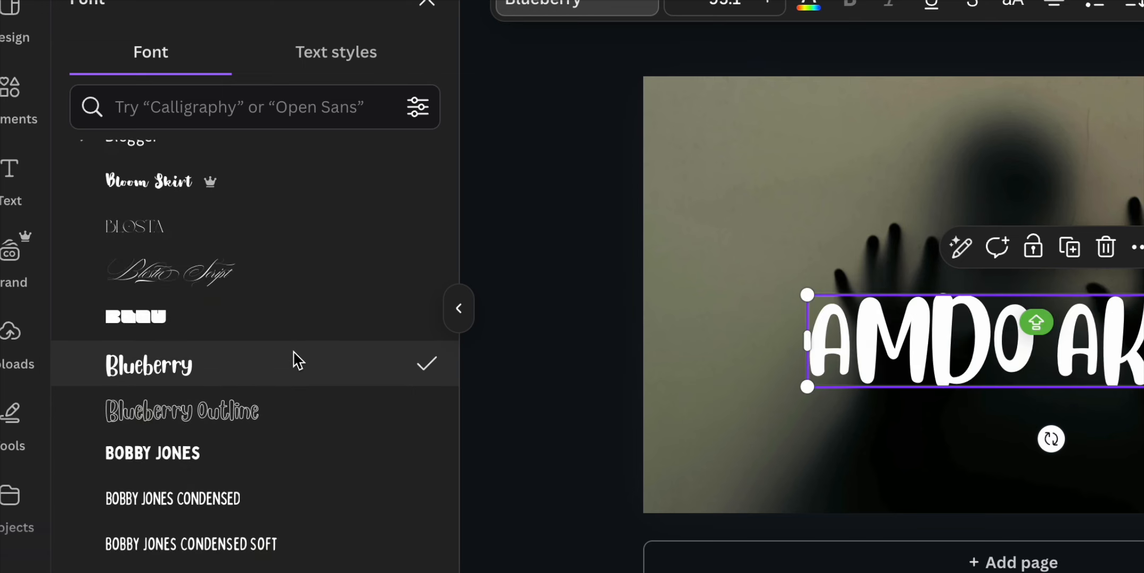
Recolour the heading with the off-white brand colour after trying photo colour #88856e, the near-black photo colour and the bright green brand colour
left_click(835, 224)
left_click(909, 338)
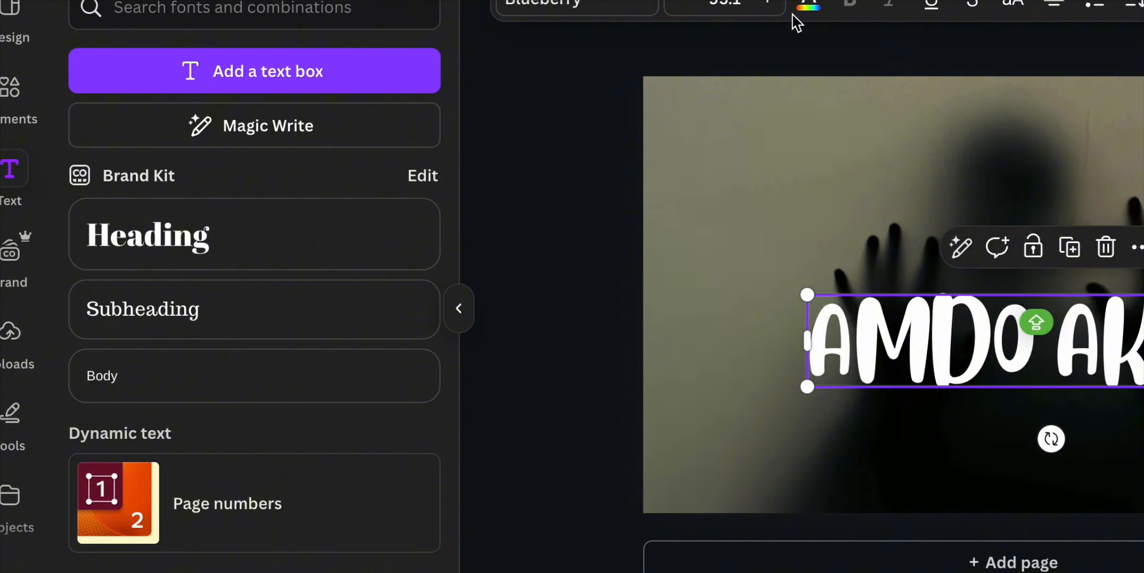
left_click(807, 6)
left_click(155, 467)
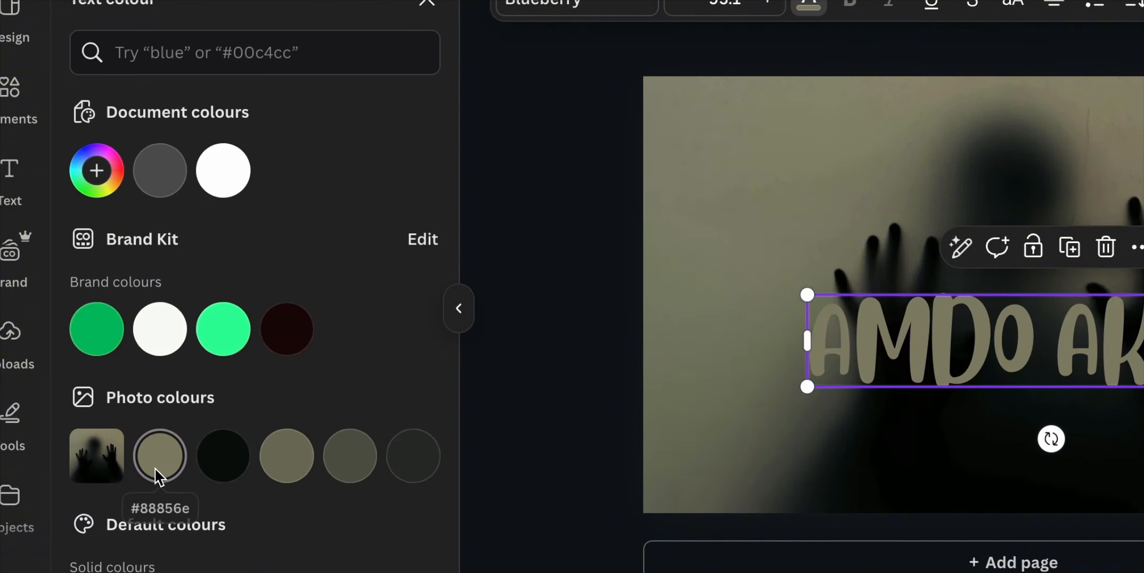
left_click(225, 459)
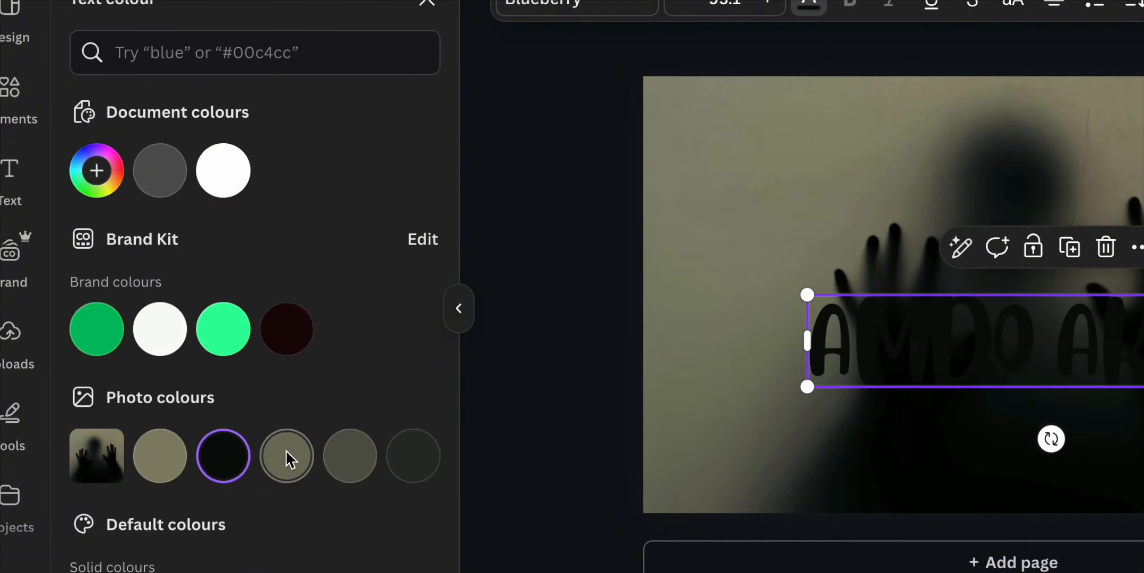
left_click(229, 337)
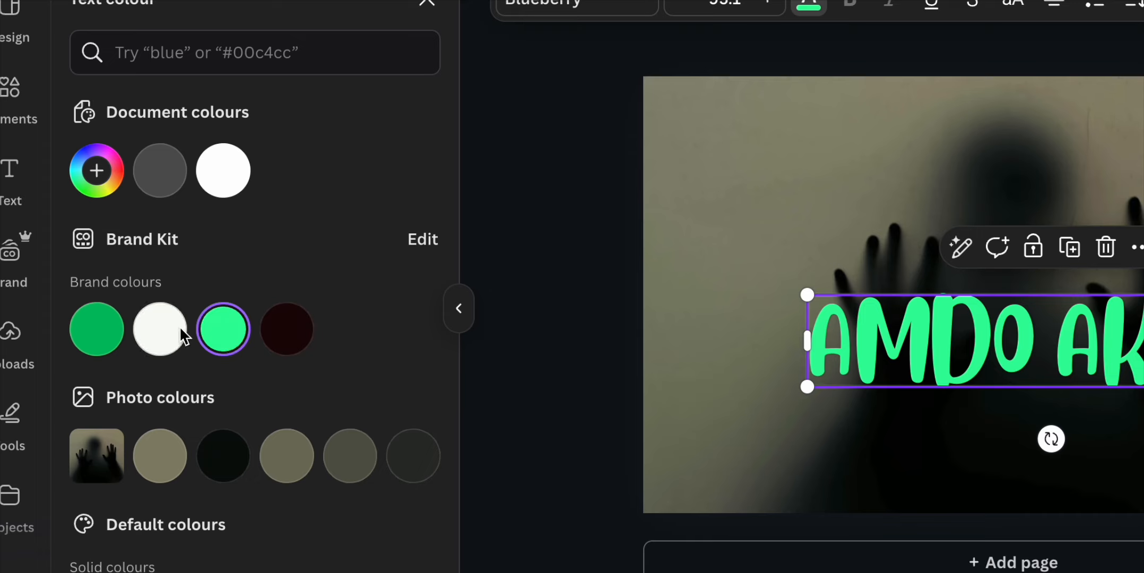
left_click(154, 327)
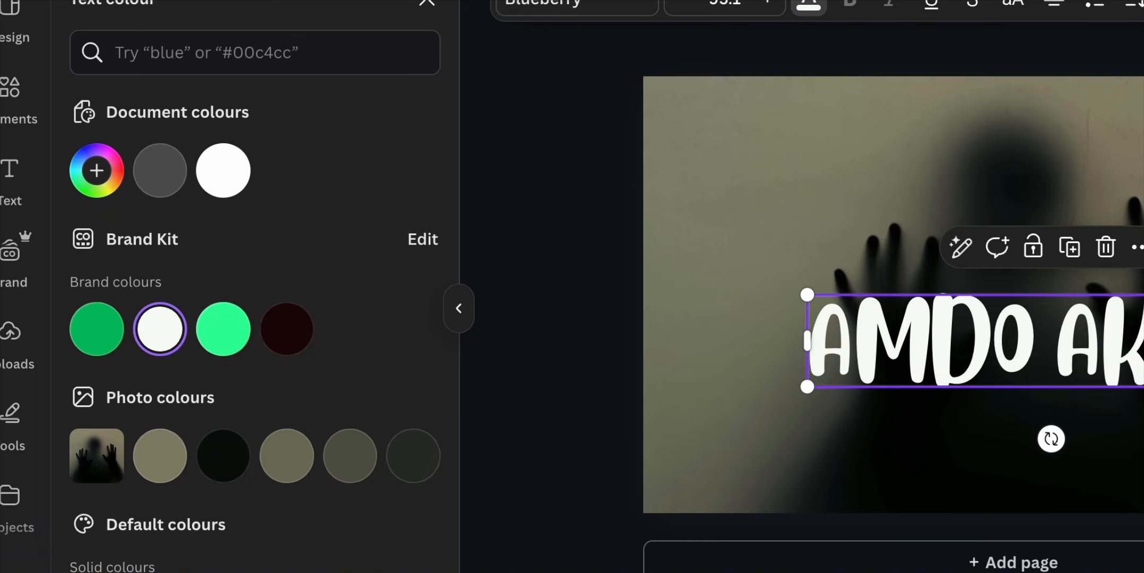
Apply the Clarify animation to the heading on enter, with a slower speed and the movement raised almost to maximum
scroll(383, 416, "down", 5)
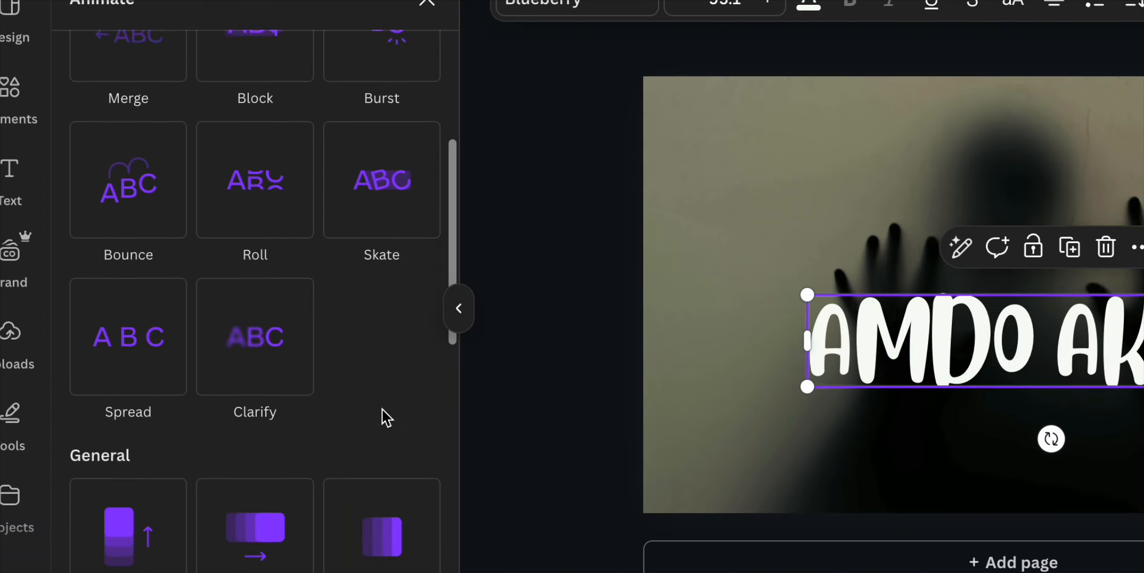
left_click(294, 353)
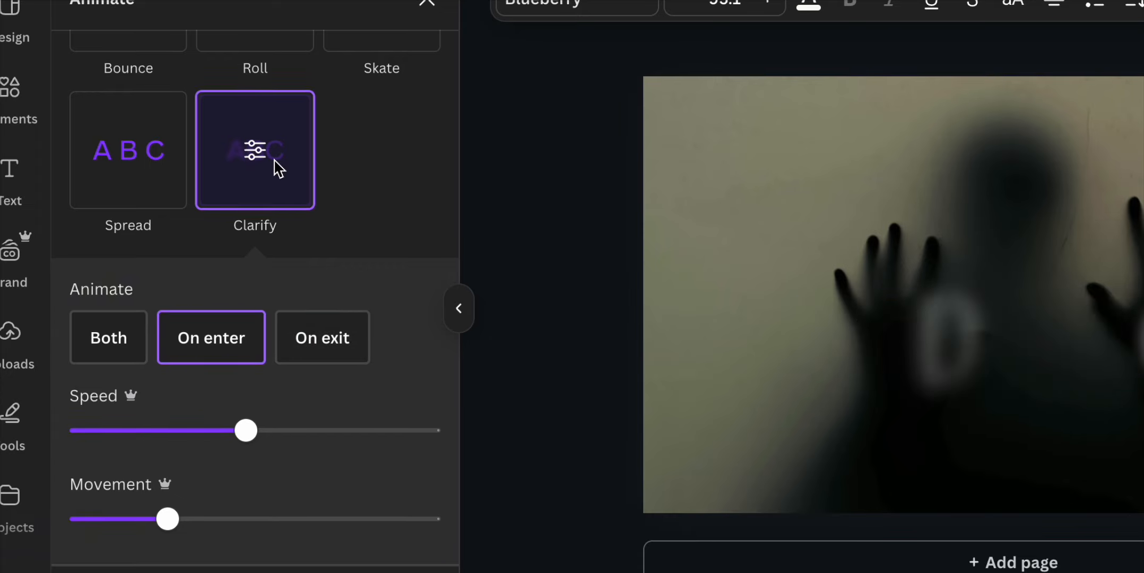
left_click(174, 429)
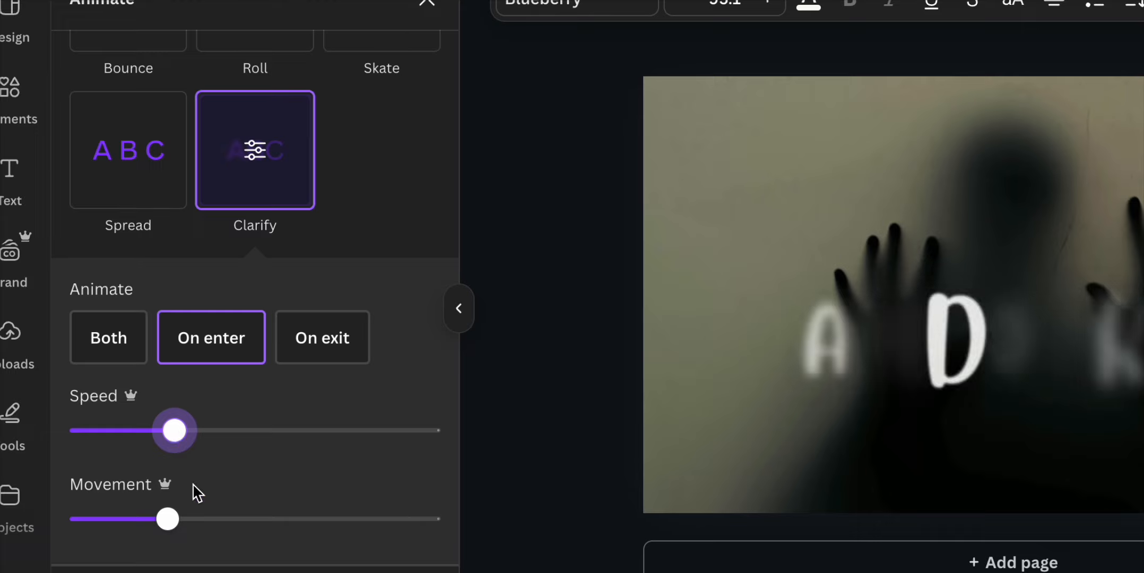
left_click(258, 519)
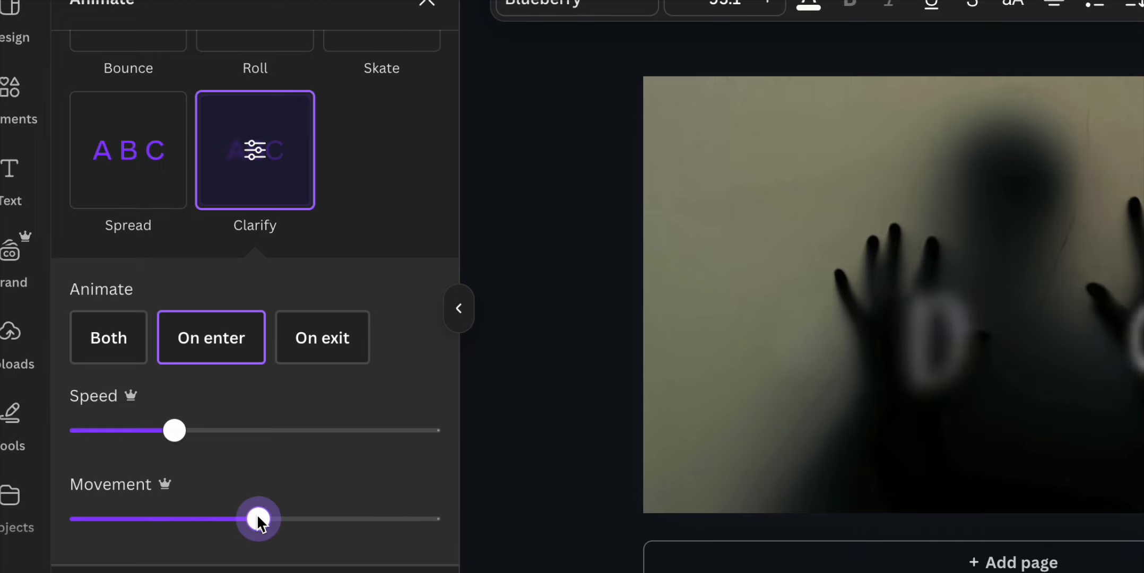
left_click(423, 518)
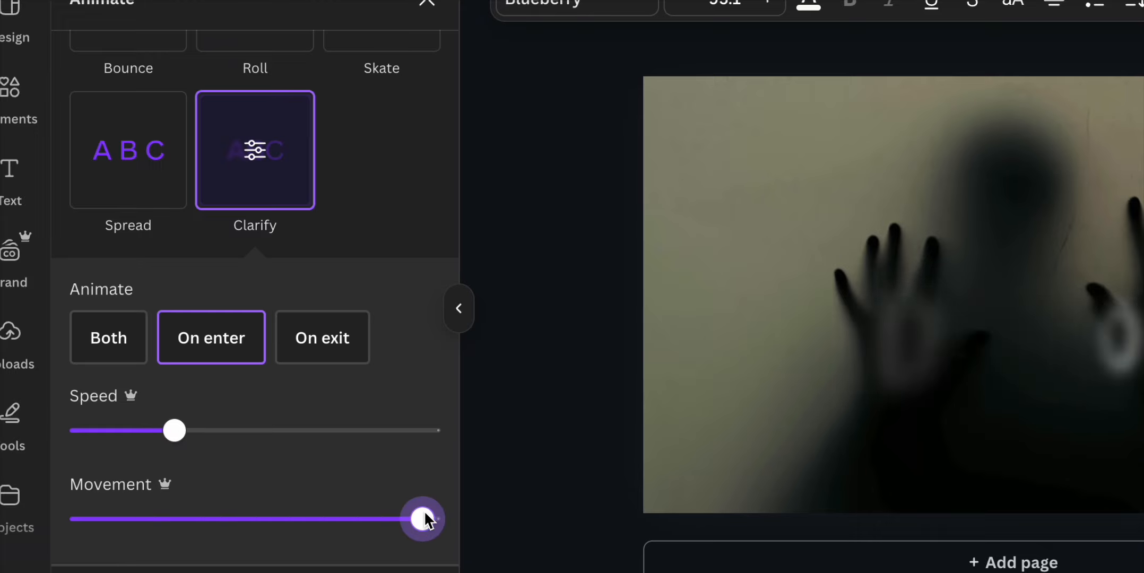